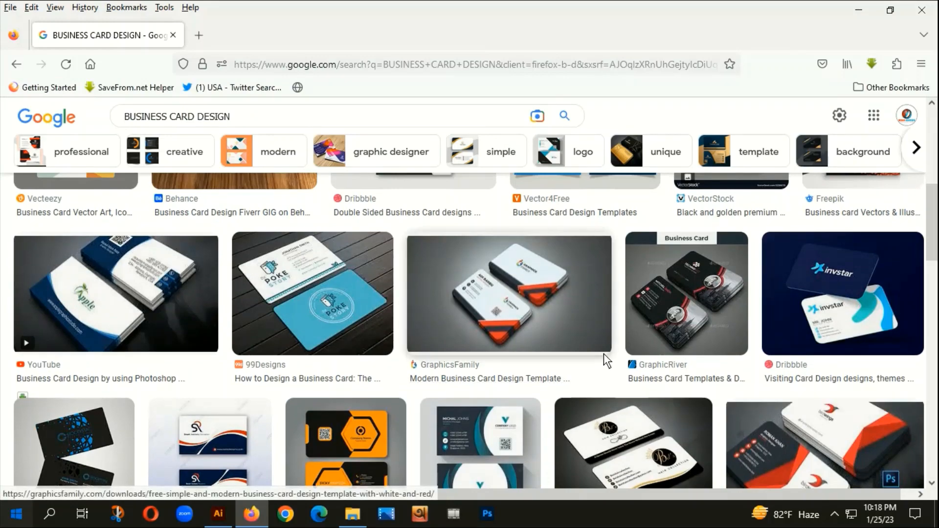
Step: Browse the business card design image results to compare layouts, colours and styles
{"action": "scroll", "coordinate": [704, 354], "scroll_direction": "down", "scroll_amount": 3}
{"action": "scroll", "coordinate": [517, 391], "scroll_direction": "up", "scroll_amount": 3}
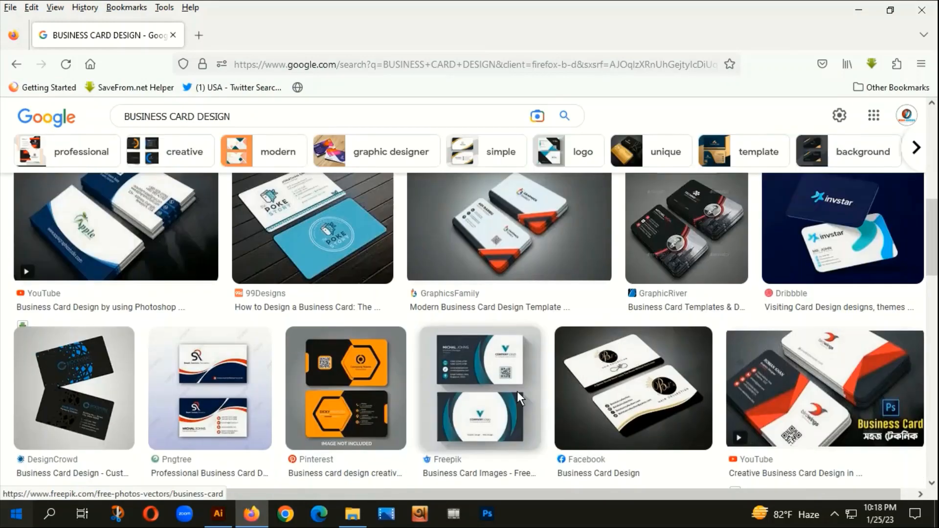
{"action": "scroll", "coordinate": [477, 357], "scroll_direction": "down", "scroll_amount": 3}
{"action": "scroll", "coordinate": [503, 371], "scroll_direction": "down", "scroll_amount": 7}
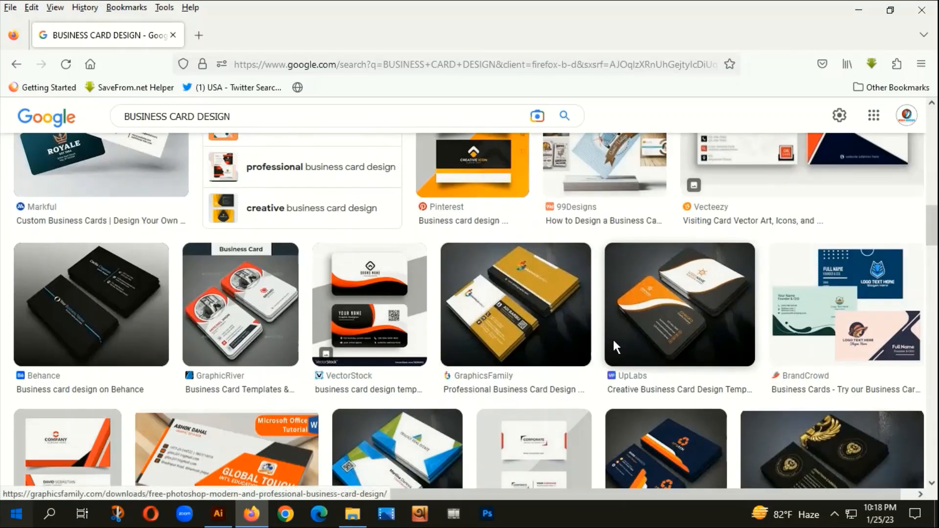
{"action": "scroll", "coordinate": [613, 339], "scroll_direction": "down", "scroll_amount": 3}
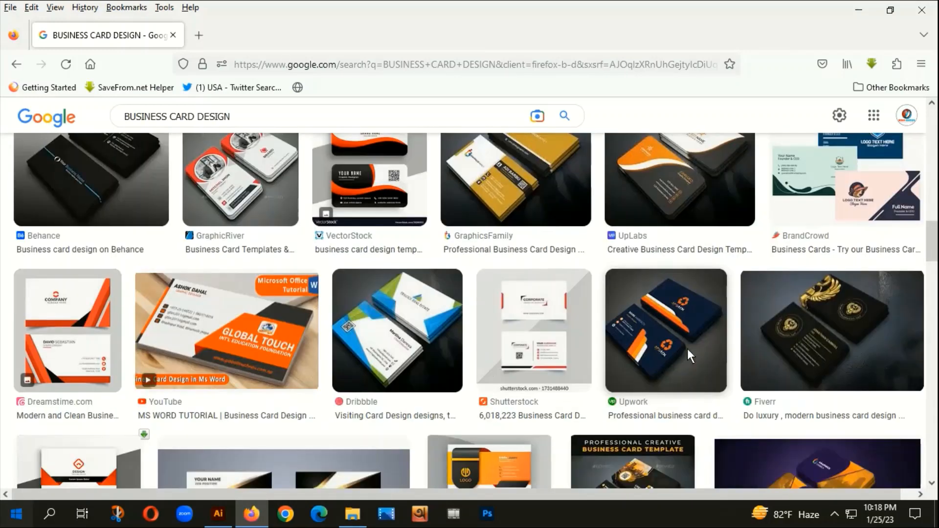
{"action": "scroll", "coordinate": [687, 349], "scroll_direction": "down", "scroll_amount": 2}
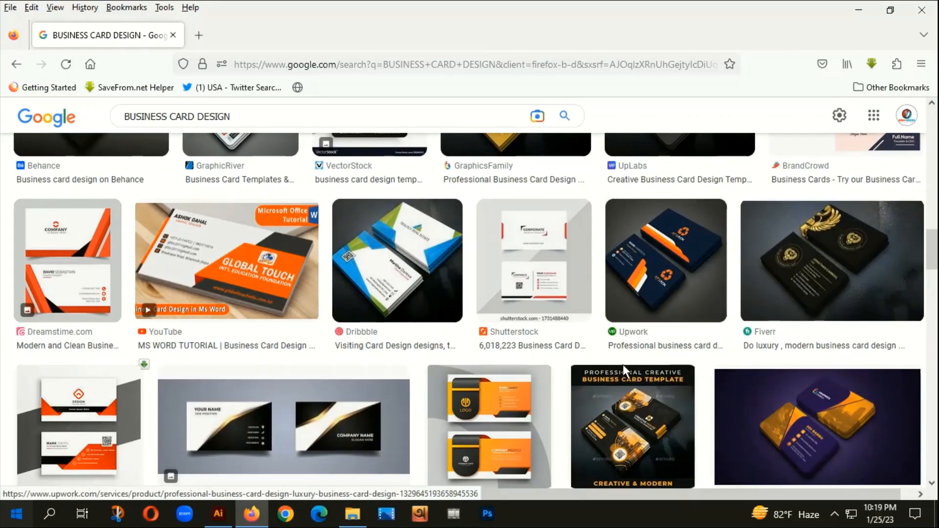
{"action": "scroll", "coordinate": [597, 345], "scroll_direction": "down", "scroll_amount": 3}
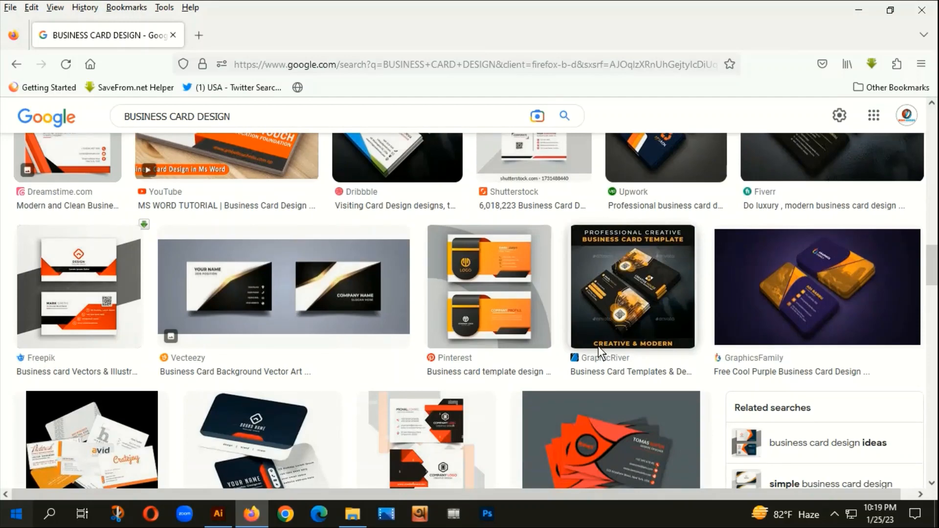
{"action": "scroll", "coordinate": [504, 353], "scroll_direction": "up", "scroll_amount": 2}
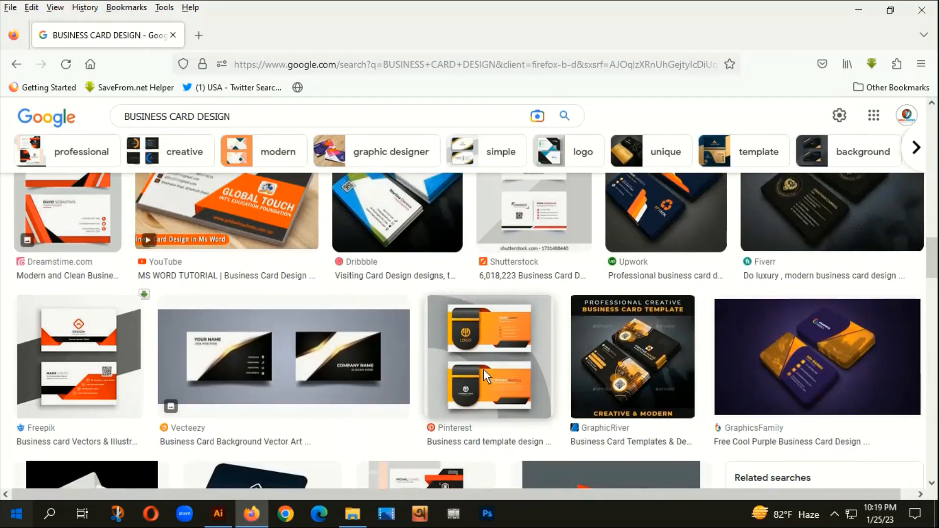
{"action": "scroll", "coordinate": [497, 386], "scroll_direction": "up", "scroll_amount": 2}
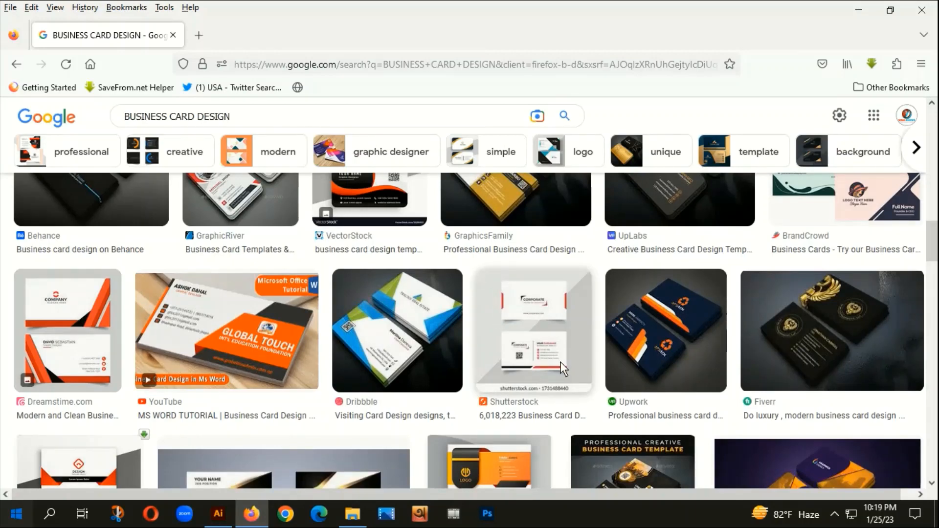
{"action": "scroll", "coordinate": [558, 366], "scroll_direction": "up", "scroll_amount": 2}
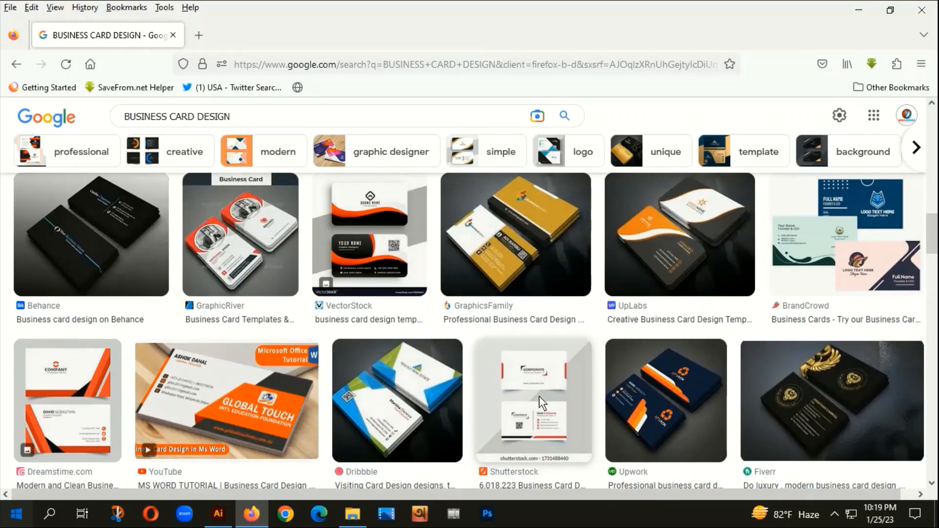
{"action": "scroll", "coordinate": [469, 379], "scroll_direction": "down", "scroll_amount": 1}
{"action": "scroll", "coordinate": [472, 376], "scroll_direction": "down", "scroll_amount": 2}
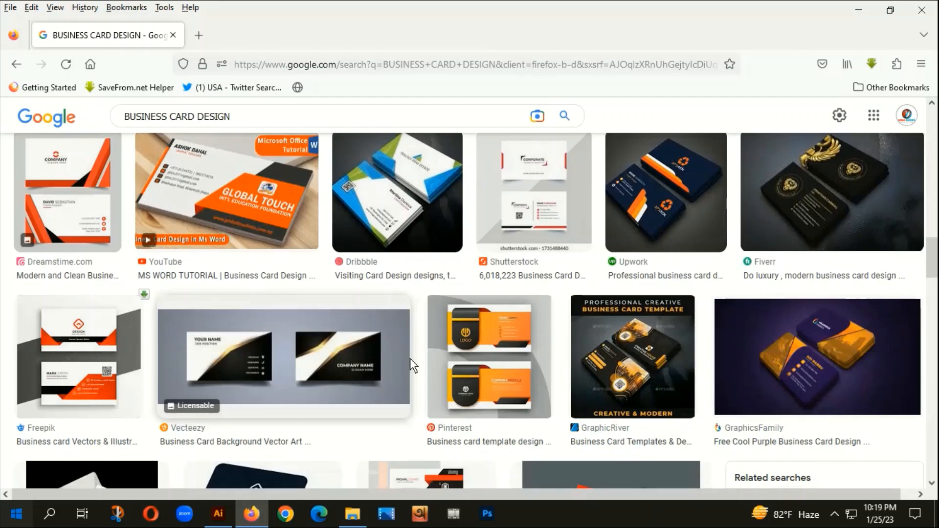
Step: Preview the orange MS Word tutorial card and the black-and-gold luxury card from Fiverr among the business card results
{"action": "left_click", "coordinate": [200, 216]}
{"action": "scroll", "coordinate": [698, 364], "scroll_direction": "down", "scroll_amount": 3}
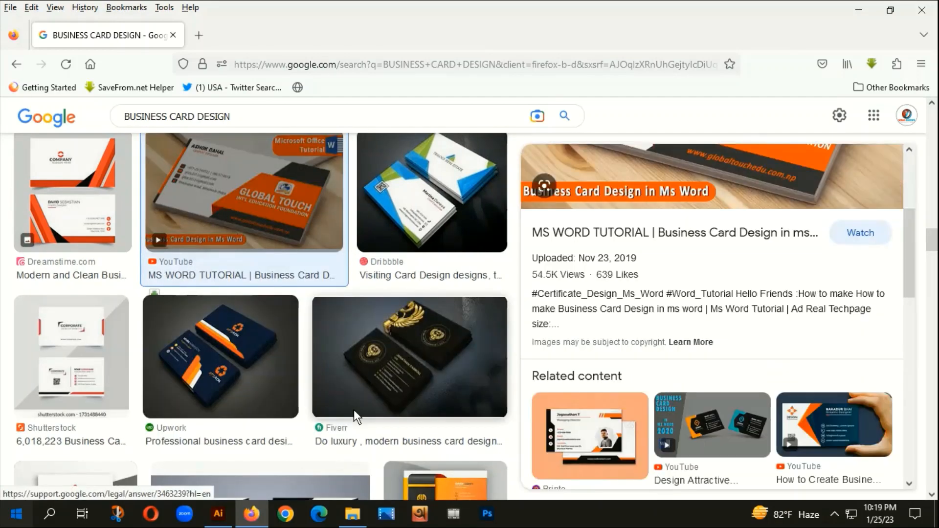
{"action": "left_click", "coordinate": [362, 351]}
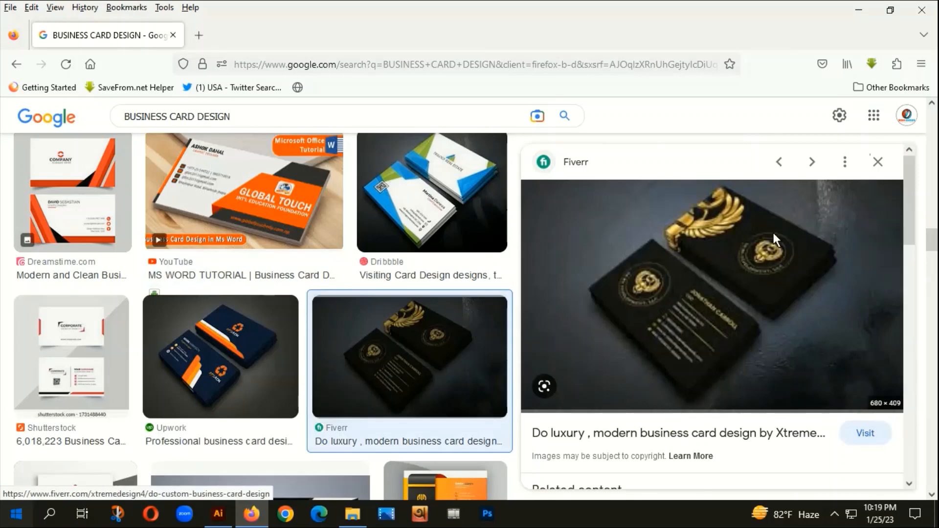
{"action": "scroll", "coordinate": [416, 374], "scroll_direction": "down", "scroll_amount": 2}
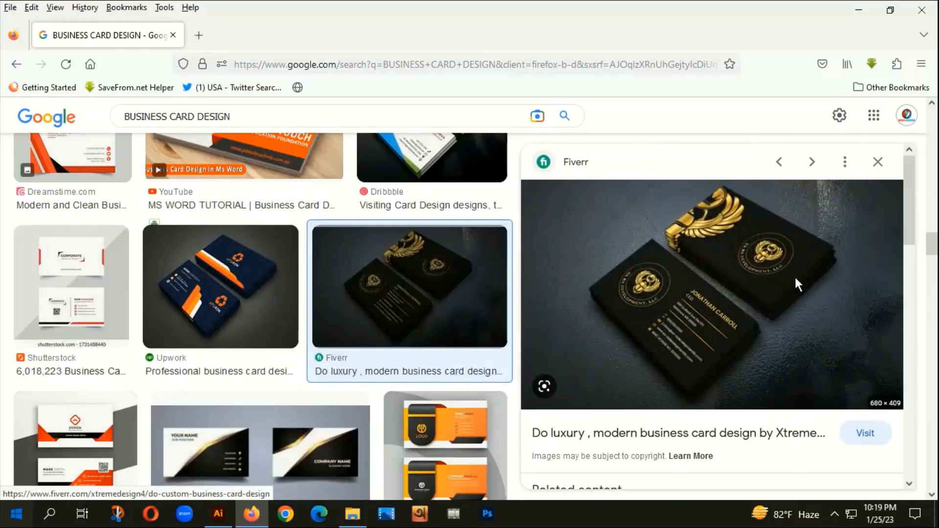
{"action": "scroll", "coordinate": [283, 333], "scroll_direction": "down", "scroll_amount": 4}
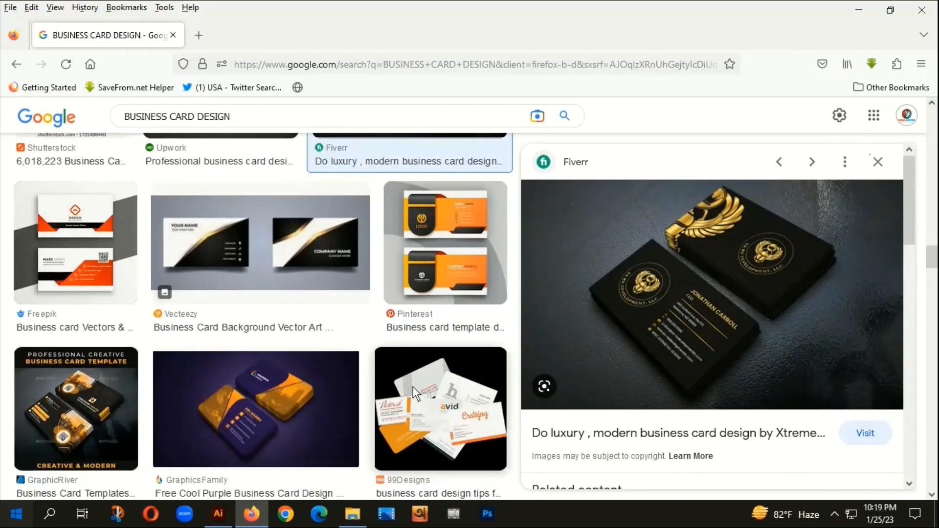
{"action": "scroll", "coordinate": [353, 395], "scroll_direction": "down", "scroll_amount": 3}
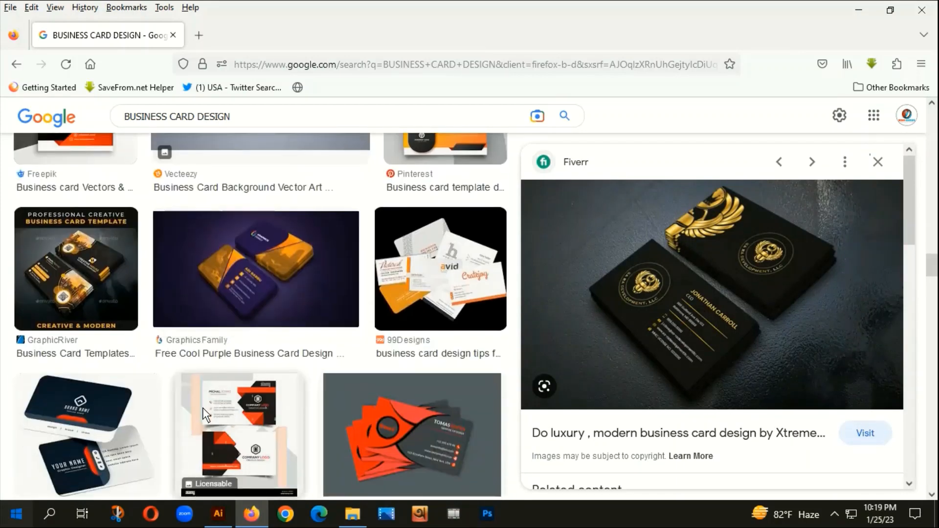
{"action": "scroll", "coordinate": [336, 465], "scroll_direction": "down", "scroll_amount": 1}
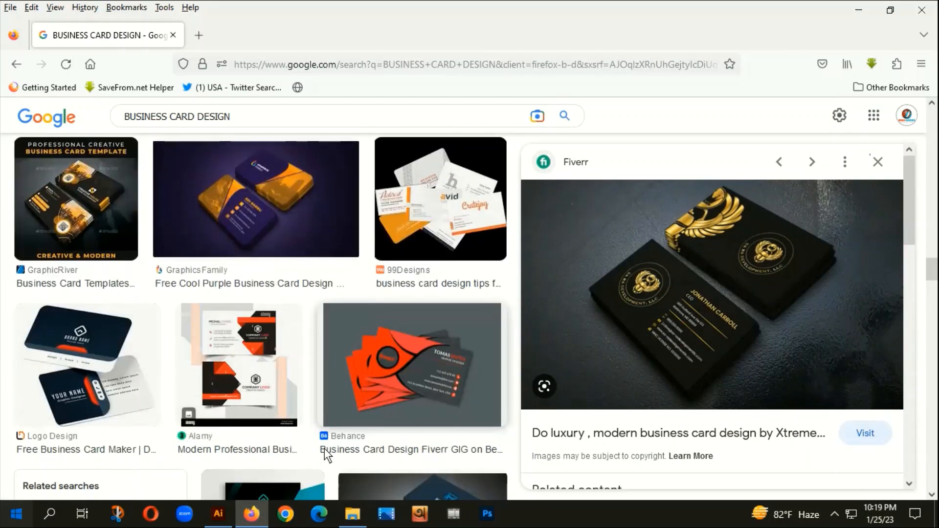
Step: Switch to Illustrator and create a 3.5 x 2.5 in landscape CMYK document with 2 artboards, 0.125 in bleed and 300 ppi raster effects
{"action": "left_click", "coordinate": [216, 519]}
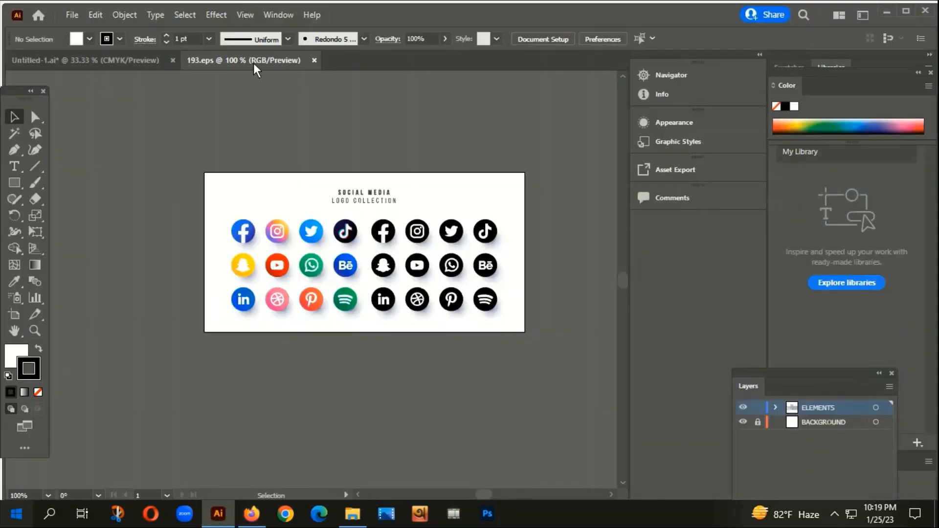
{"action": "left_click", "coordinate": [71, 16]}
{"action": "left_click", "coordinate": [85, 31]}
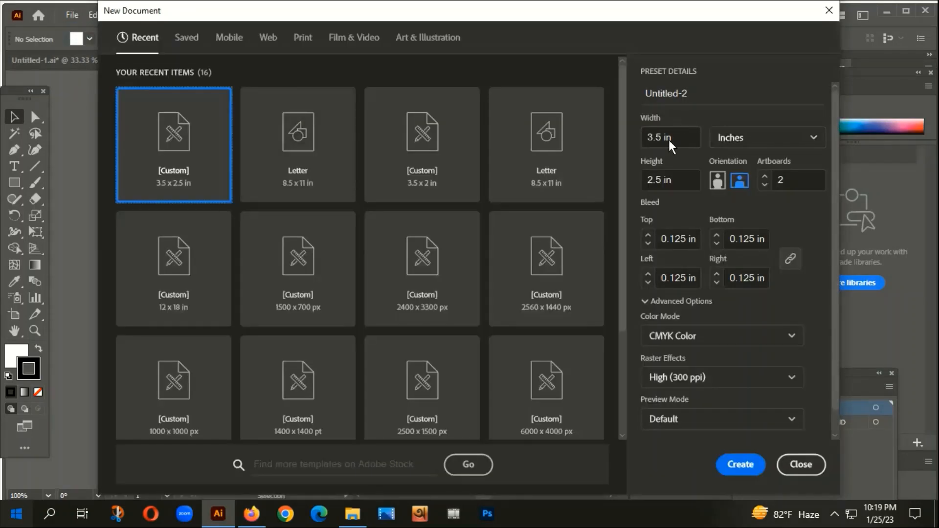
{"action": "left_click", "coordinate": [817, 140]}
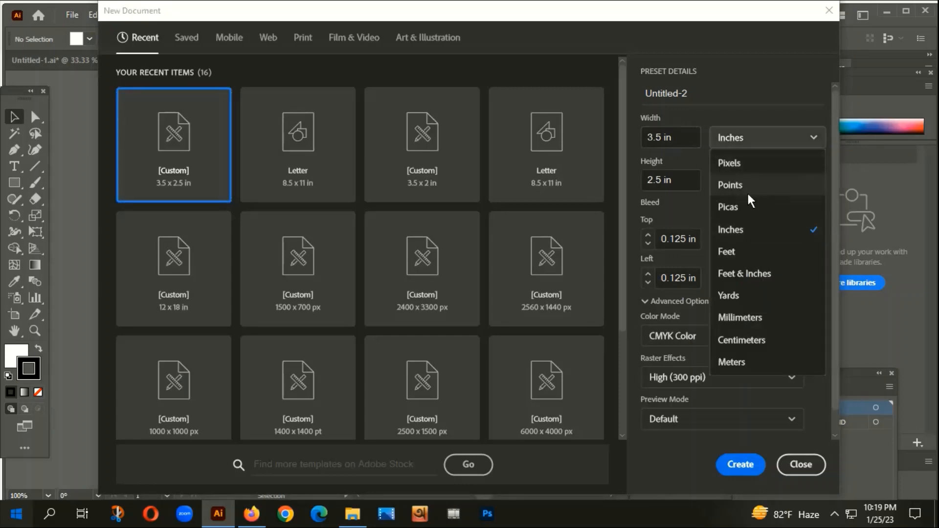
{"action": "left_click", "coordinate": [732, 229]}
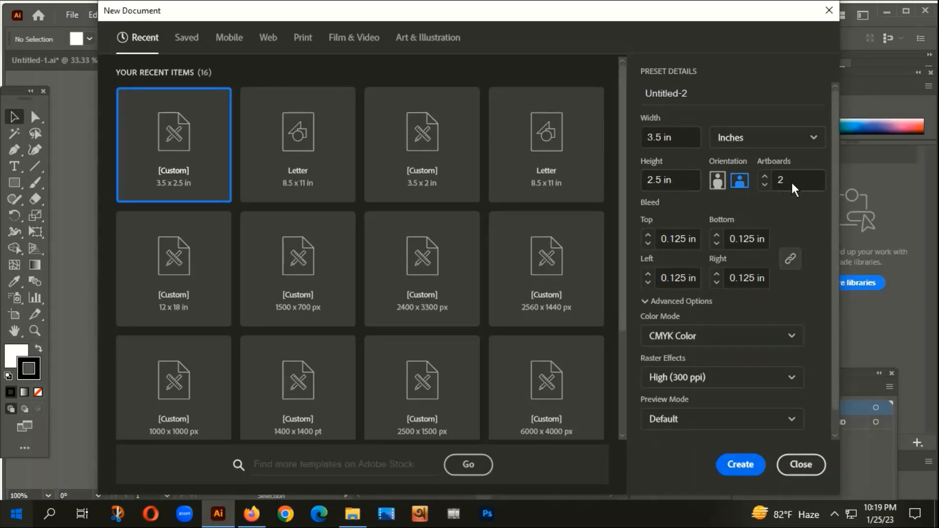
{"action": "scroll", "coordinate": [736, 230], "scroll_direction": "down", "scroll_amount": 1}
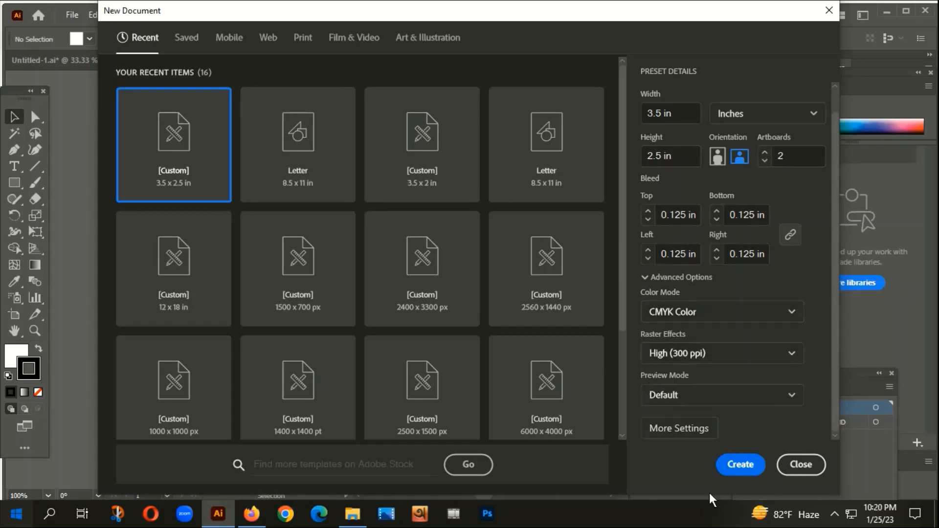
{"action": "left_click", "coordinate": [741, 465]}
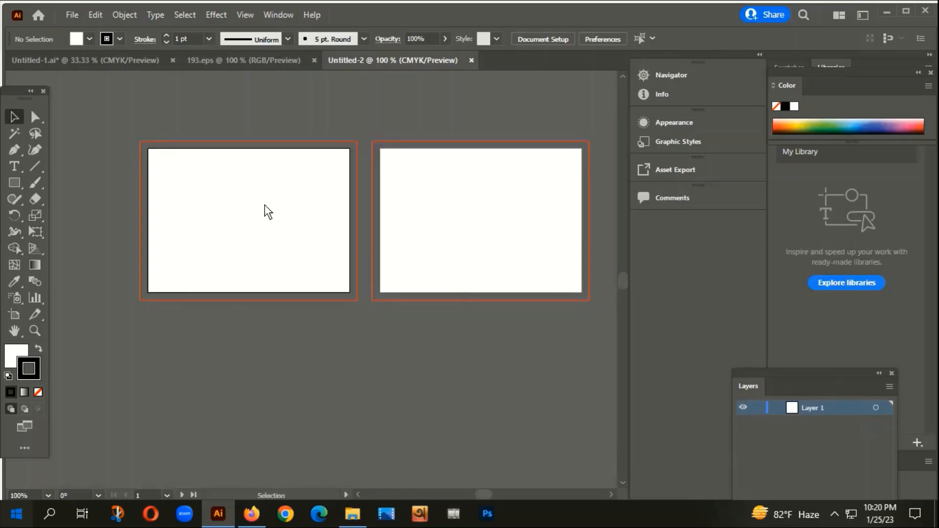
Step: Draw a white rectangle covering the whole first artboard and remove its stroke
{"action": "left_click_drag", "start_coordinate": [477, 231], "coordinate": [481, 224]}
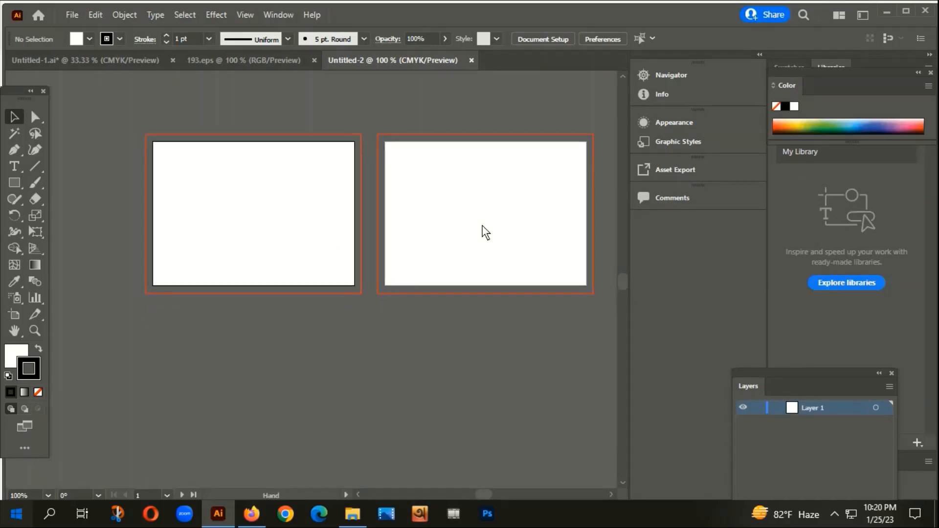
{"action": "left_click", "coordinate": [14, 183]}
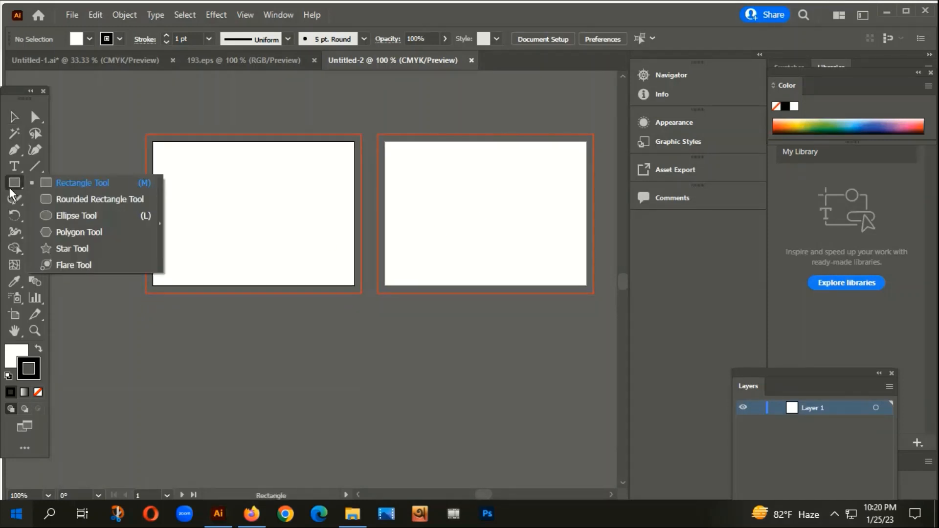
{"action": "left_click", "coordinate": [54, 188]}
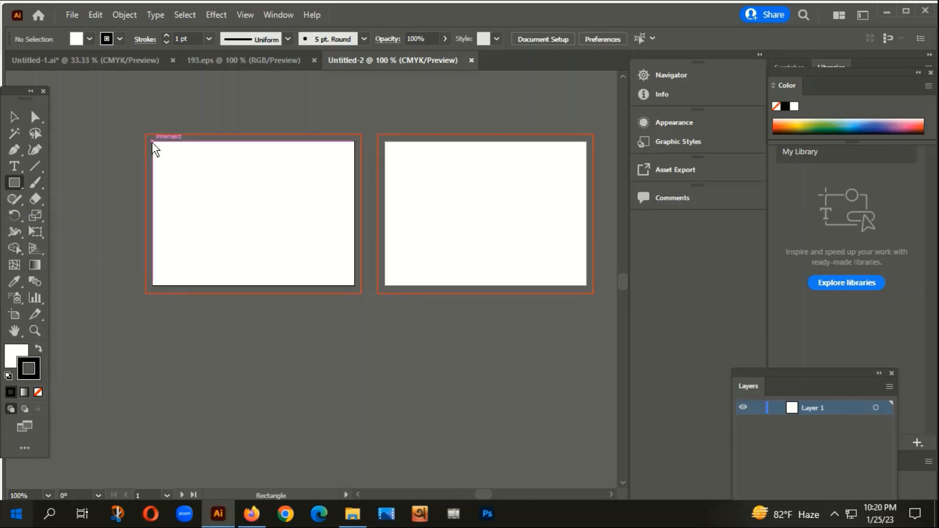
{"action": "left_click_drag", "start_coordinate": [153, 143], "coordinate": [355, 285]}
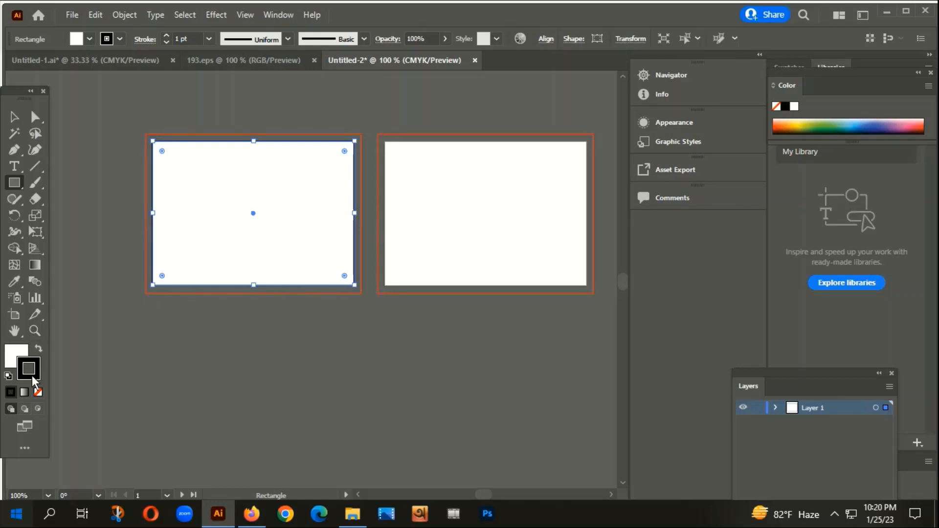
{"action": "left_click", "coordinate": [38, 392]}
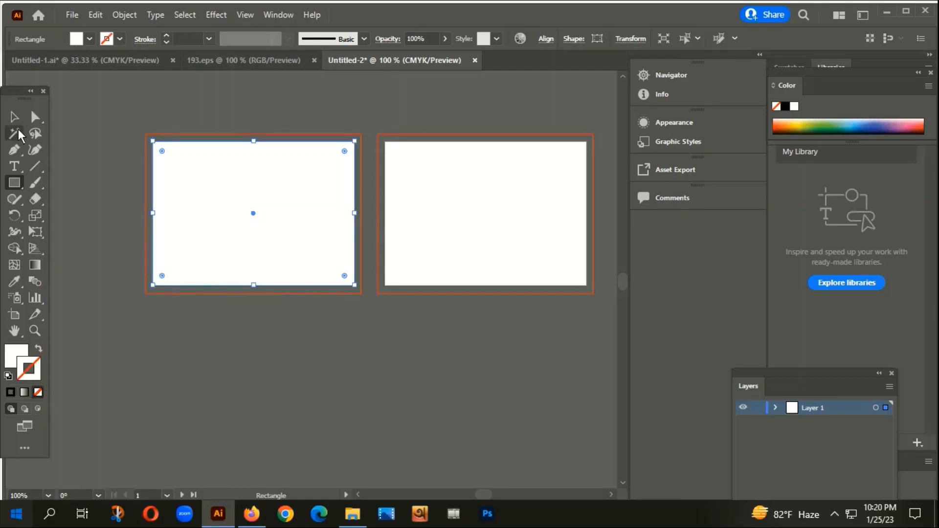
Step: Offset the rectangle's path by -0.125 in with miter joins and a miter limit of 4 to make an inner margin
{"action": "left_click", "coordinate": [13, 117]}
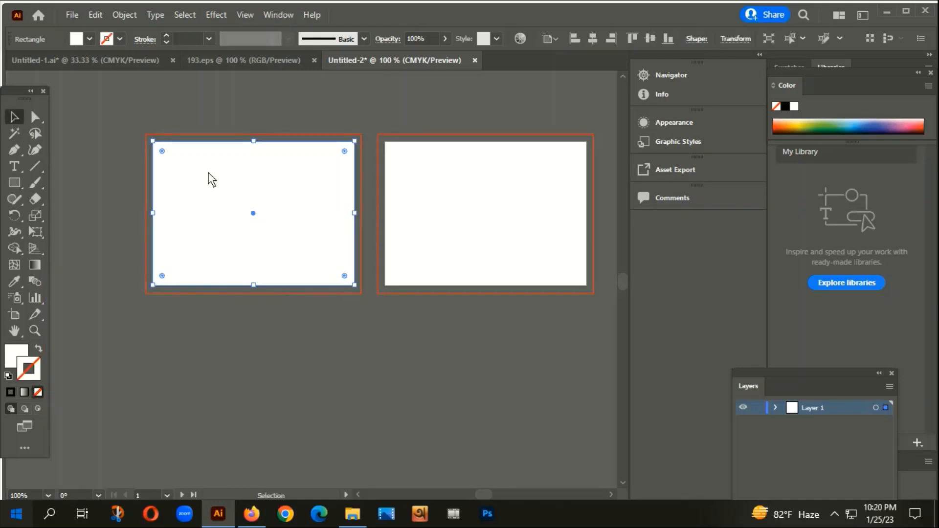
{"action": "left_click", "coordinate": [120, 16]}
{"action": "mouse_move", "coordinate": [184, 338]}
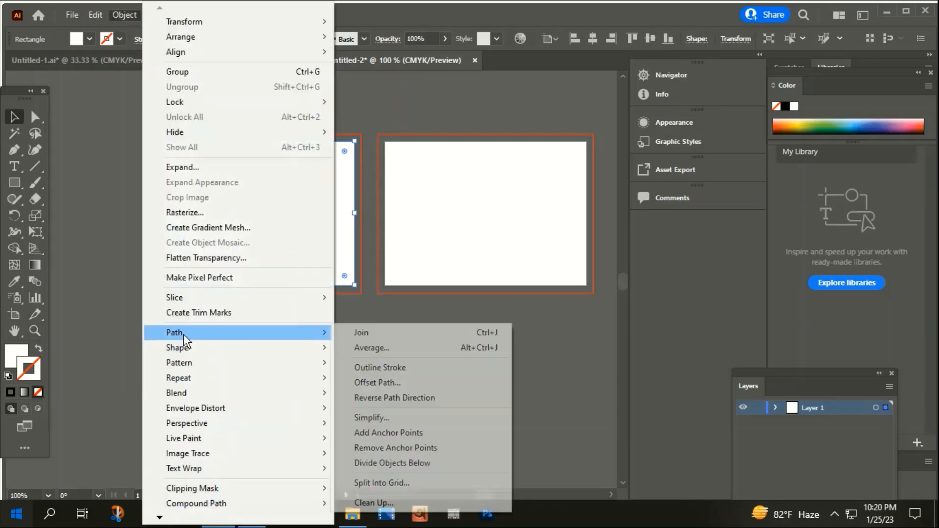
{"action": "left_click", "coordinate": [388, 385]}
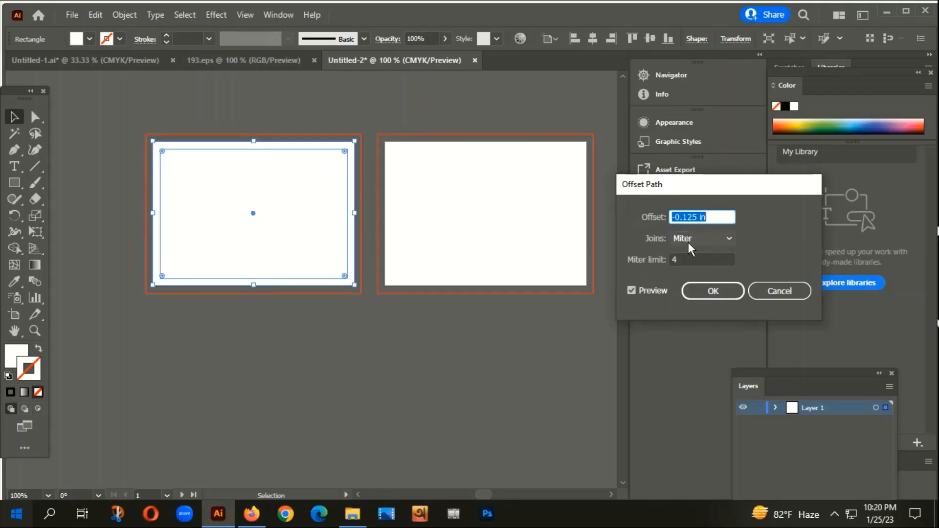
{"action": "left_click", "coordinate": [712, 292]}
{"action": "scroll", "coordinate": [157, 156], "scroll_direction": "up", "scroll_amount": 3}
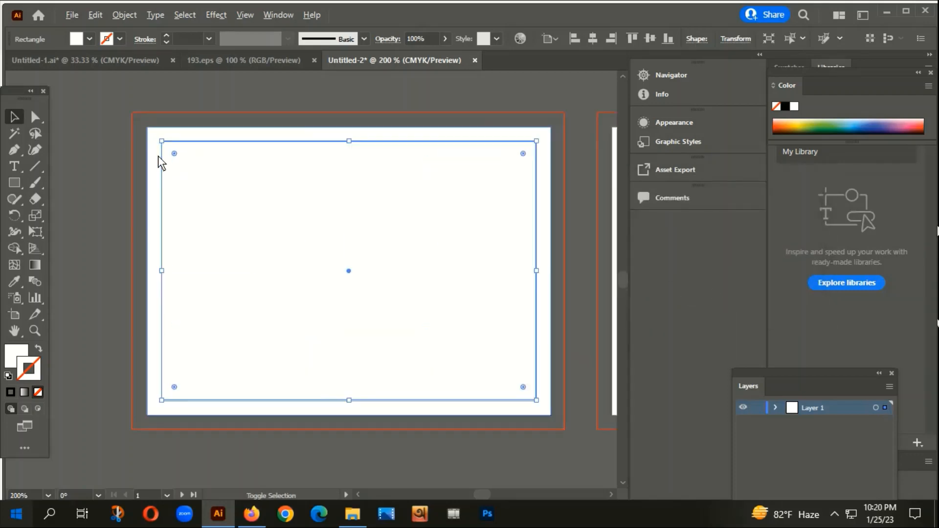
{"action": "scroll", "coordinate": [243, 157], "scroll_direction": "down", "scroll_amount": 2}
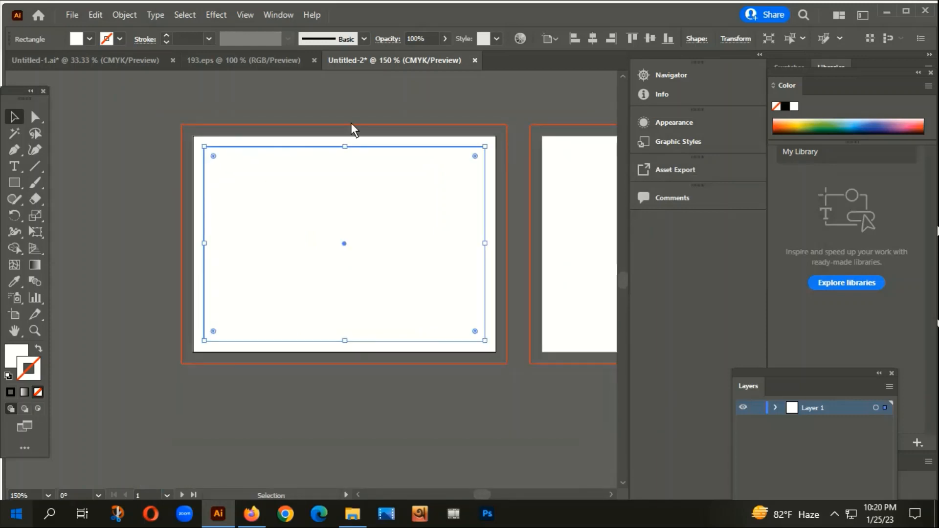
Step: Swap the inner margin rectangle's fill and stroke, set its stroke colour to near-black 070000, and deselect it
{"action": "left_click", "coordinate": [38, 350]}
{"action": "double_click", "coordinate": [38, 364]}
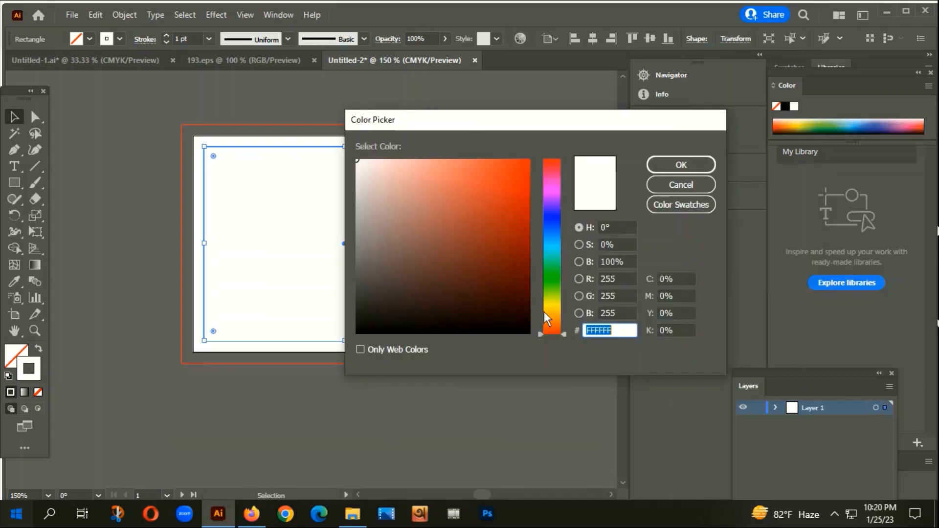
{"action": "left_click", "coordinate": [533, 337]}
{"action": "left_click", "coordinate": [663, 168]}
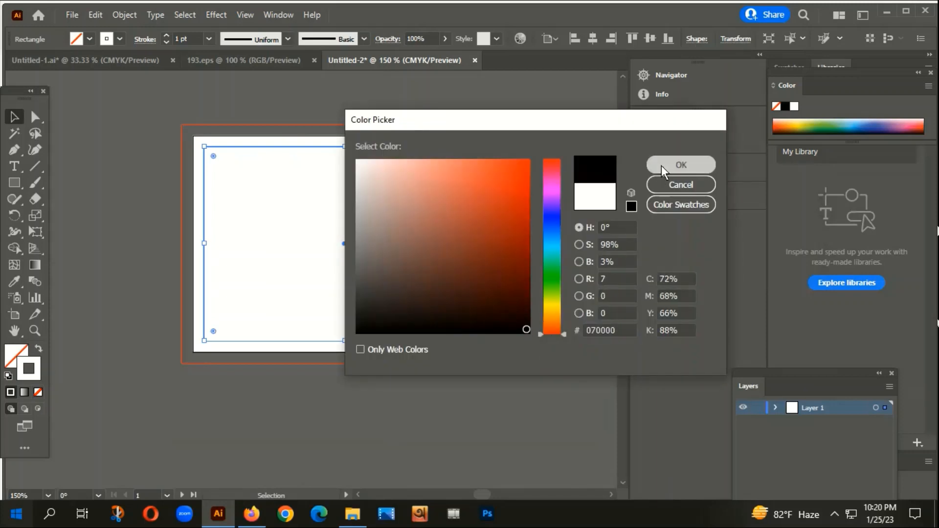
{"action": "left_click", "coordinate": [257, 139]}
{"action": "scroll", "coordinate": [258, 138], "scroll_direction": "up", "scroll_amount": 5}
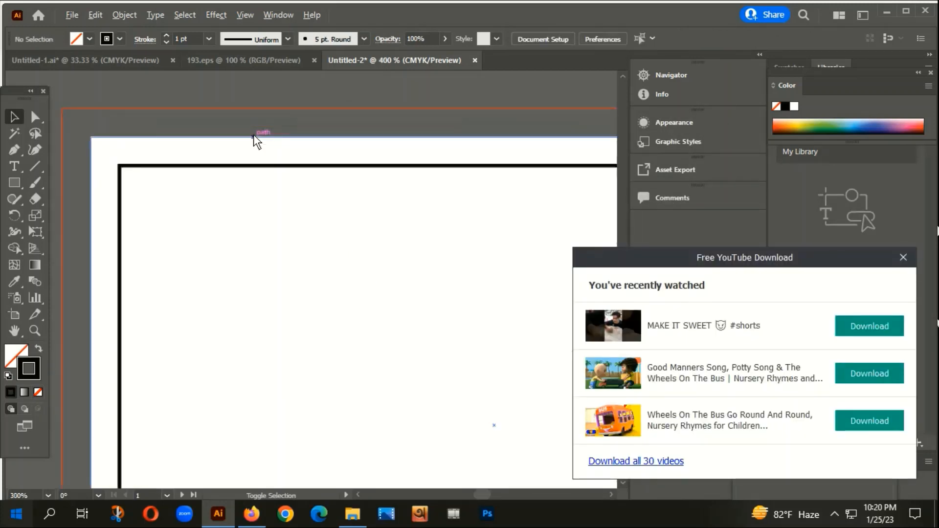
{"action": "scroll", "coordinate": [374, 161], "scroll_direction": "down", "scroll_amount": 2}
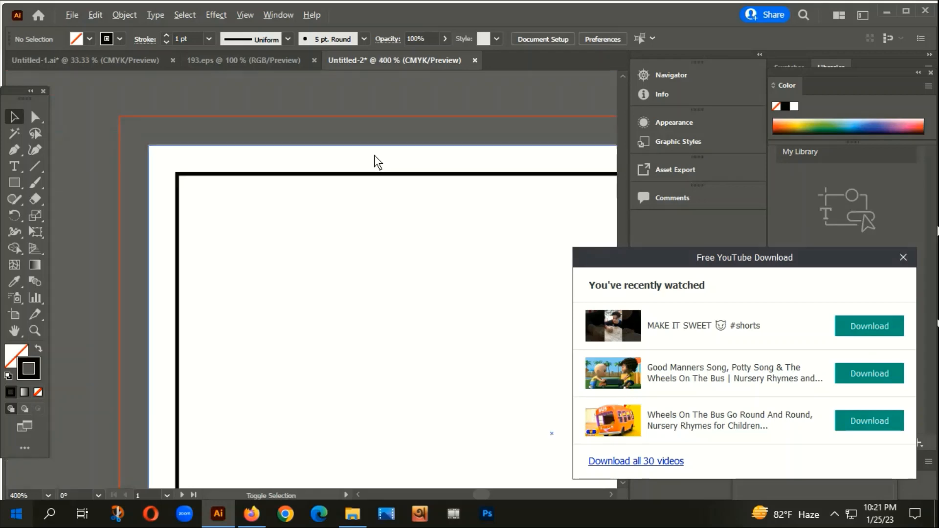
Step: Group the white rectangle with its inner margin on the first artboard and duplicate the group onto the second artboard
{"action": "scroll", "coordinate": [158, 158], "scroll_direction": "up", "scroll_amount": 3}
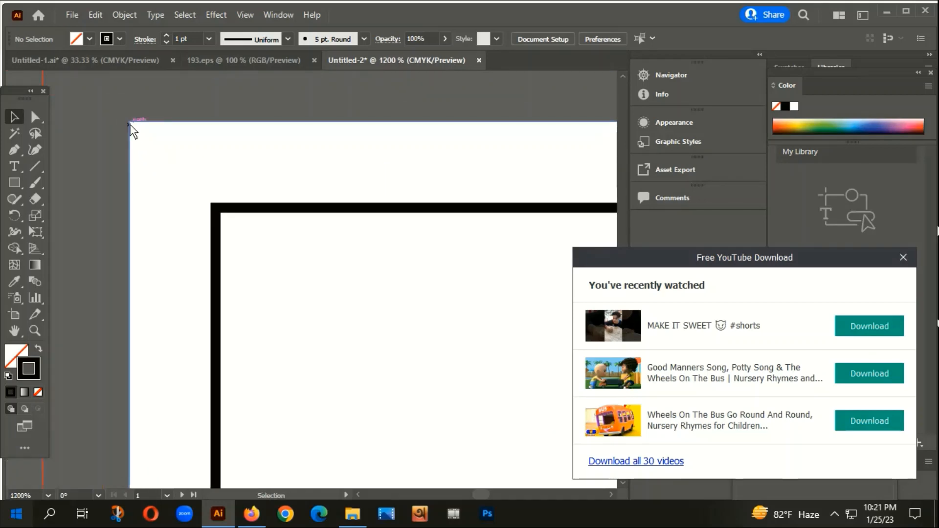
{"action": "scroll", "coordinate": [131, 128], "scroll_direction": "down", "scroll_amount": 5}
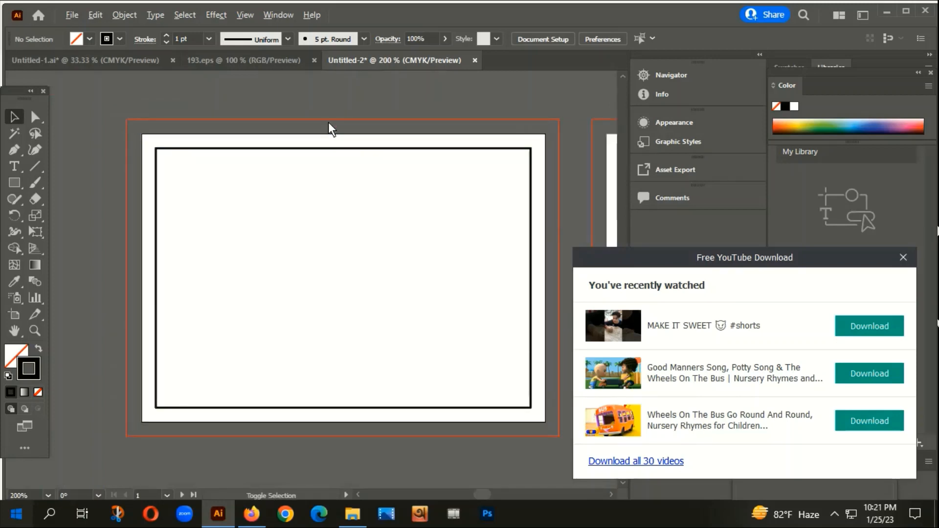
{"action": "scroll", "coordinate": [329, 126], "scroll_direction": "down", "scroll_amount": 2}
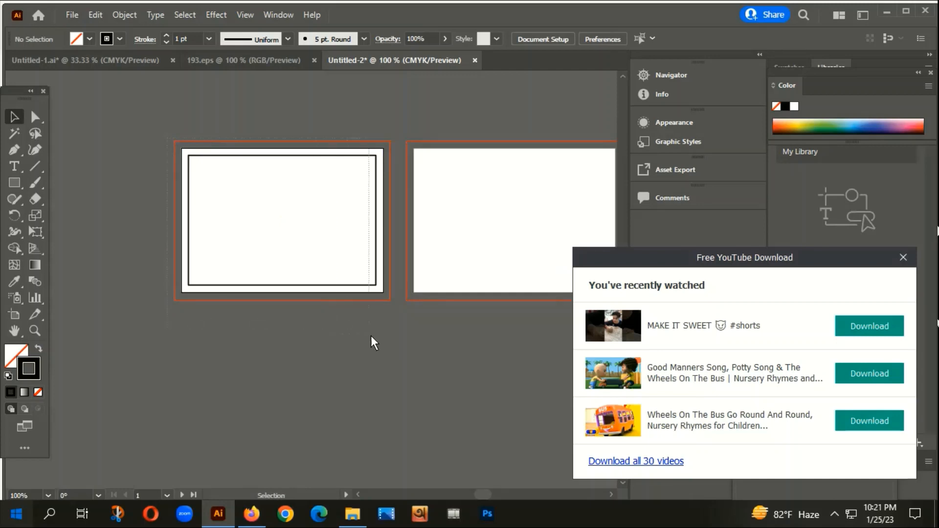
{"action": "right_click", "coordinate": [345, 221]}
{"action": "left_click", "coordinate": [374, 299]}
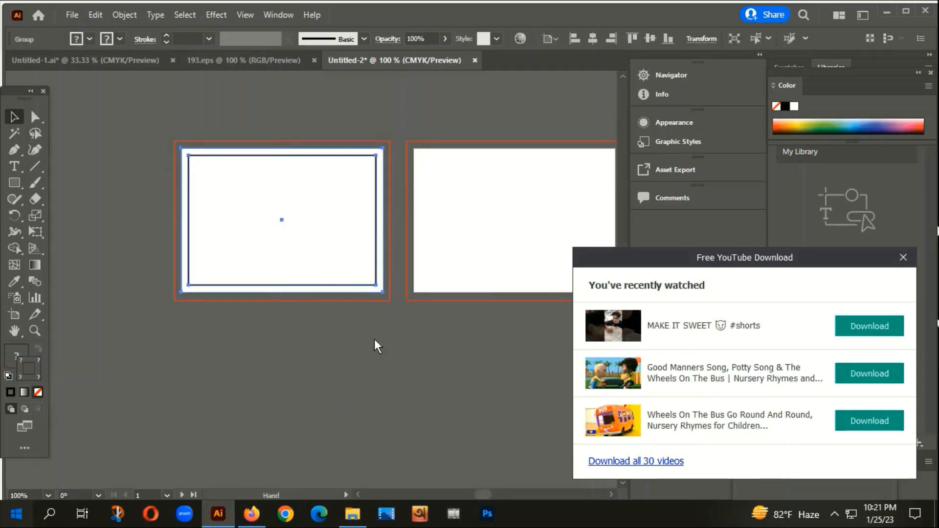
{"action": "left_click_drag", "start_coordinate": [248, 230], "coordinate": [362, 225]}
{"action": "scroll", "coordinate": [364, 168], "scroll_direction": "up", "scroll_amount": 2}
{"action": "scroll", "coordinate": [365, 169], "scroll_direction": "up", "scroll_amount": 5}
{"action": "scroll", "coordinate": [315, 161], "scroll_direction": "down", "scroll_amount": 8}
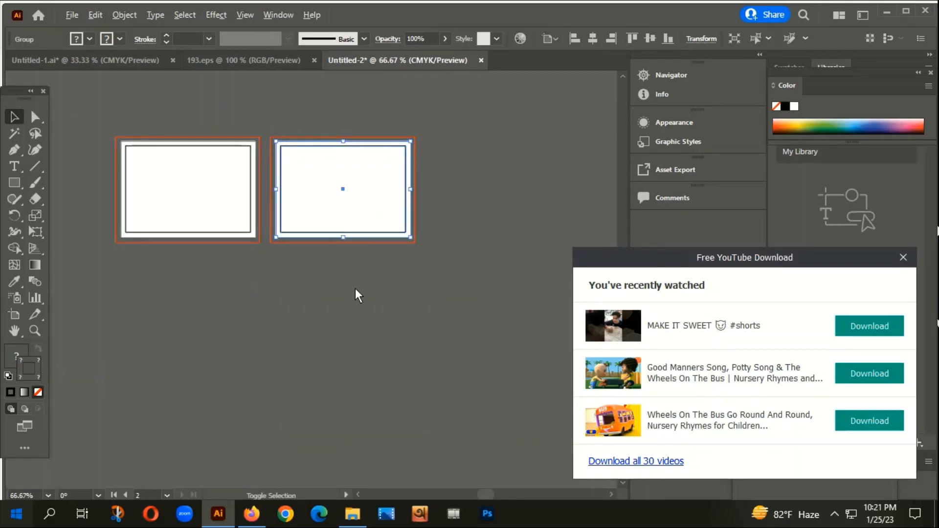
{"action": "left_click", "coordinate": [359, 288]}
{"action": "left_click_drag", "start_coordinate": [191, 272], "coordinate": [376, 266]}
Step: Switch to the Untitled-1.ai document and examine its two blank card artboards above the finished reference cards
{"action": "left_click", "coordinate": [100, 73]}
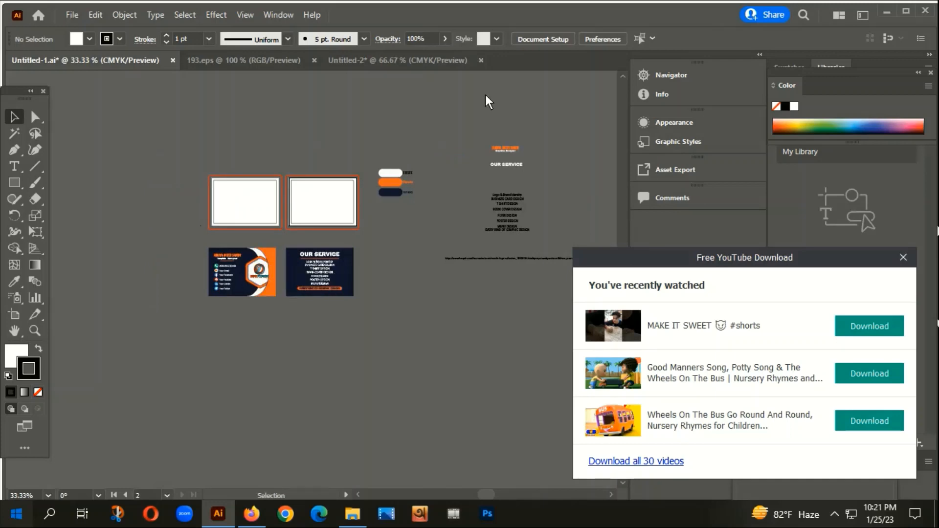
{"action": "scroll", "coordinate": [226, 208], "scroll_direction": "up", "scroll_amount": 4}
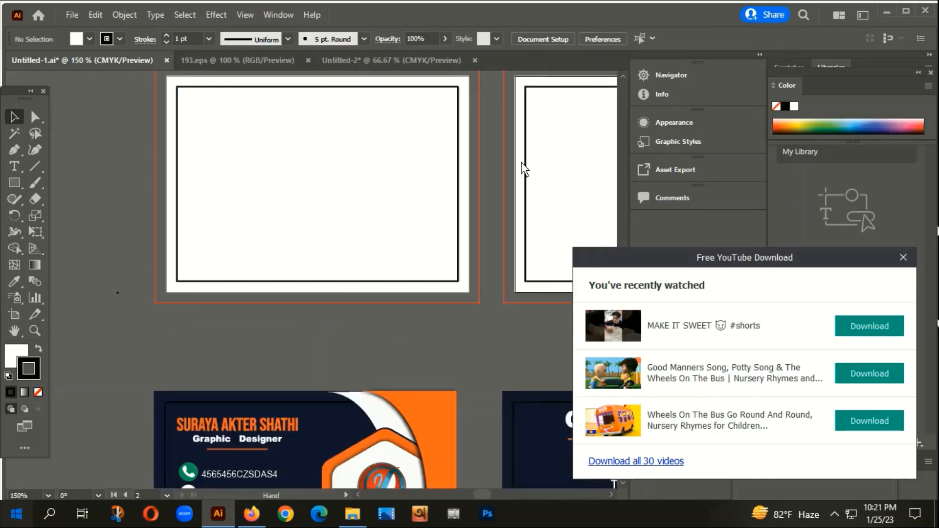
{"action": "left_click_drag", "start_coordinate": [524, 168], "coordinate": [433, 218]}
{"action": "scroll", "coordinate": [373, 207], "scroll_direction": "down", "scroll_amount": 1}
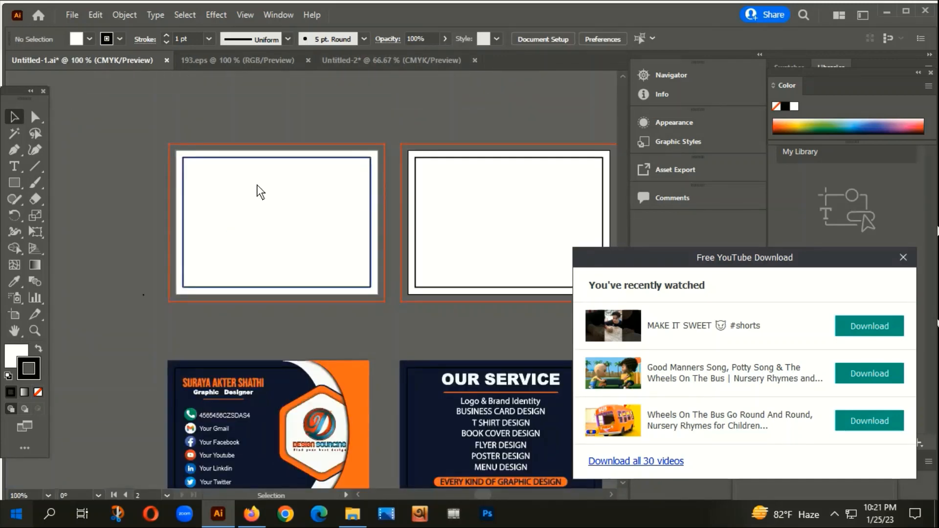
{"action": "scroll", "coordinate": [275, 184], "scroll_direction": "down", "scroll_amount": 1}
{"action": "left_click", "coordinate": [258, 193]}
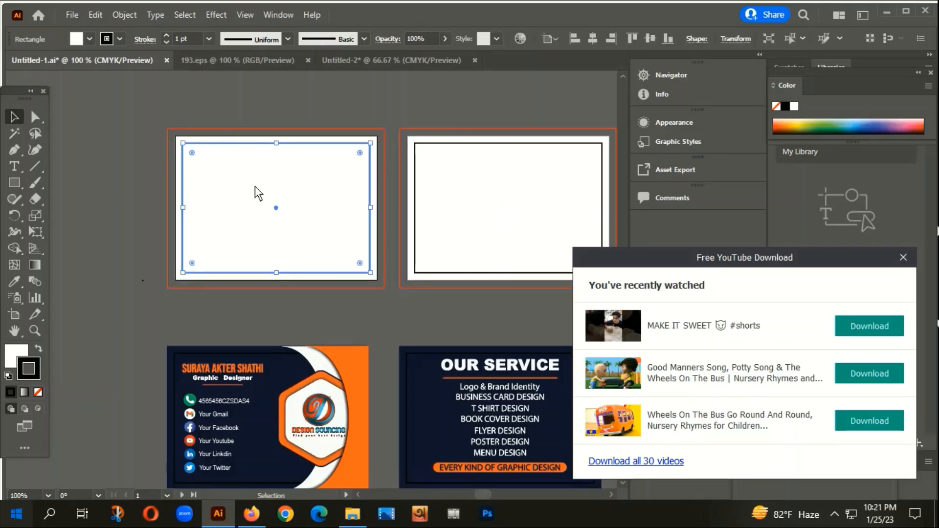
{"action": "scroll", "coordinate": [254, 191], "scroll_direction": "down", "scroll_amount": 1}
{"action": "left_click", "coordinate": [233, 113]}
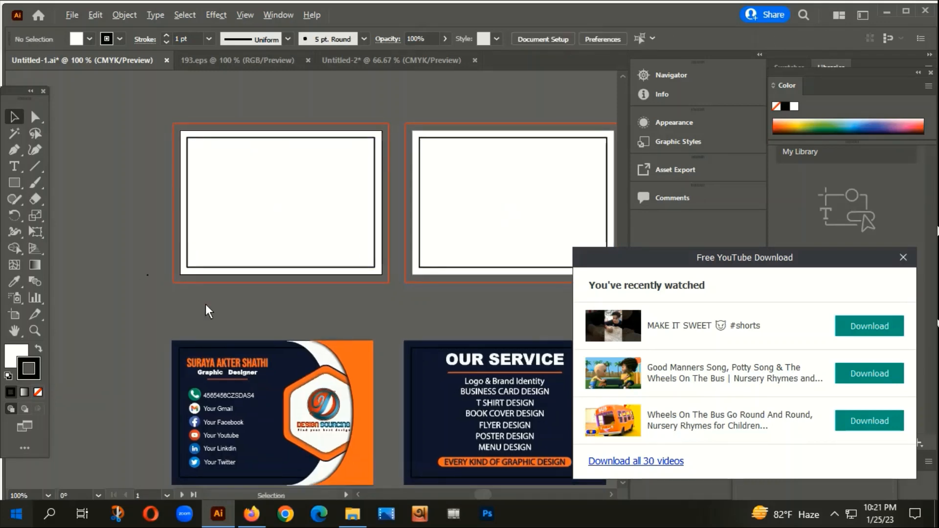
Step: Fill the first artboard's background rectangle with the navy 161630 swatch using the Eyedropper
{"action": "scroll", "coordinate": [192, 282], "scroll_direction": "up", "scroll_amount": 4}
{"action": "left_click", "coordinate": [172, 252]}
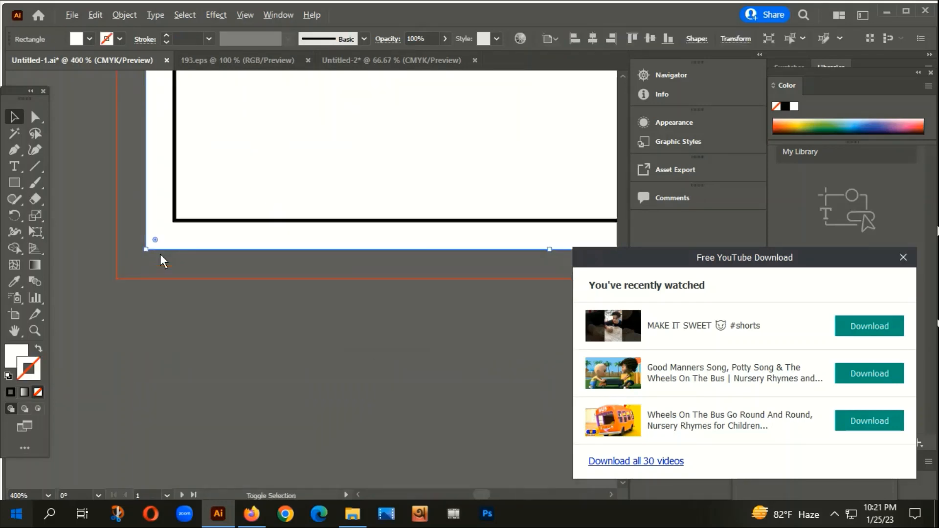
{"action": "scroll", "coordinate": [117, 262], "scroll_direction": "down", "scroll_amount": 5}
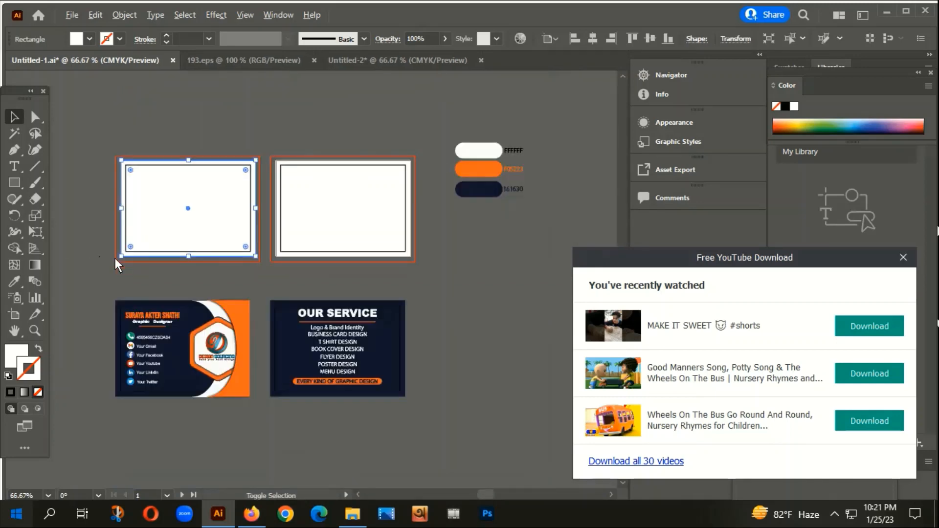
{"action": "key", "text": "i"}
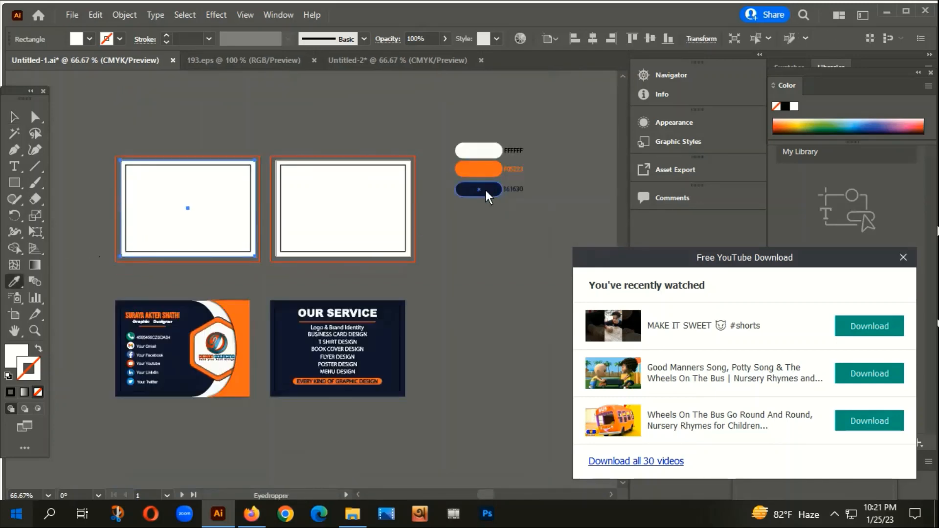
{"action": "left_click", "coordinate": [487, 191]}
{"action": "left_click", "coordinate": [14, 116]}
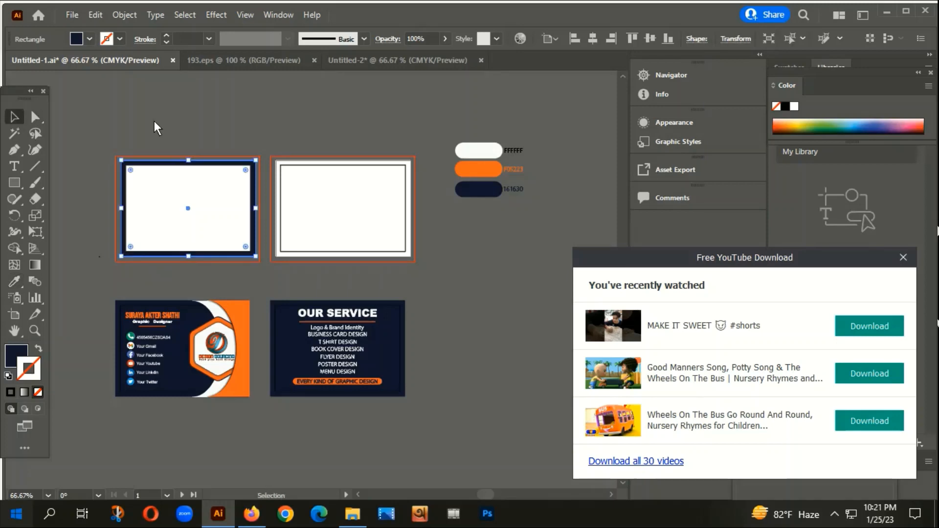
{"action": "left_click", "coordinate": [156, 128]}
Step: Remove the white fill from the first card's inner margin rectangle, keeping only its outline
{"action": "left_click_drag", "start_coordinate": [266, 118], "coordinate": [286, 98]}
{"action": "scroll", "coordinate": [133, 249], "scroll_direction": "up", "scroll_amount": 4}
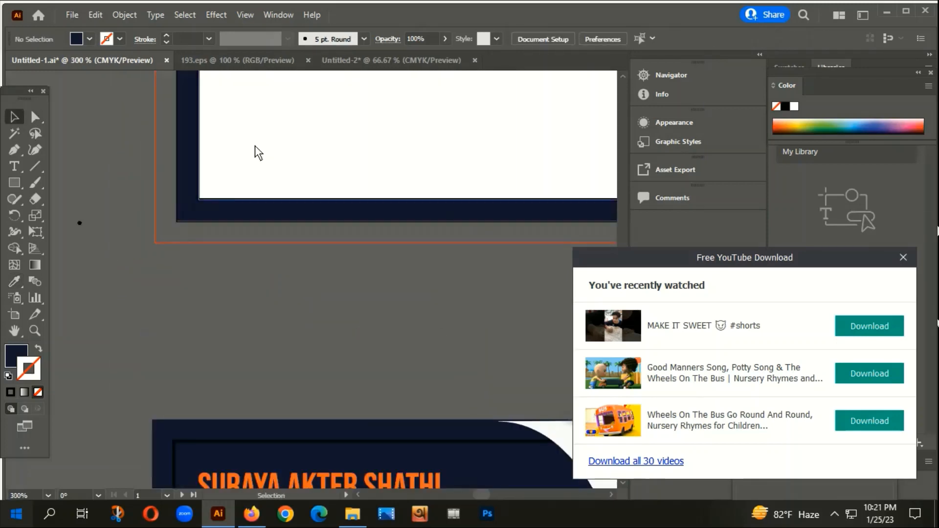
{"action": "left_click", "coordinate": [218, 172]}
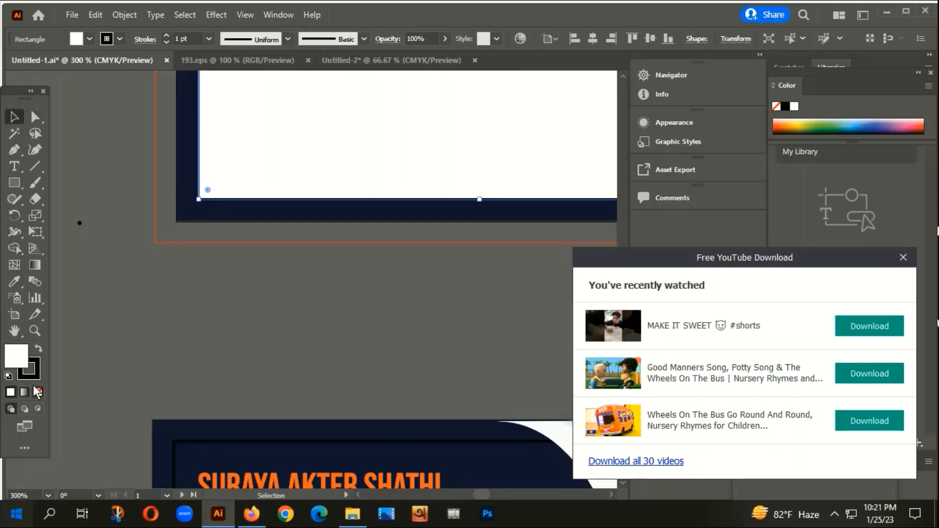
{"action": "left_click", "coordinate": [38, 392]}
{"action": "left_click", "coordinate": [113, 334]}
{"action": "scroll", "coordinate": [114, 334], "scroll_direction": "down", "scroll_amount": 2}
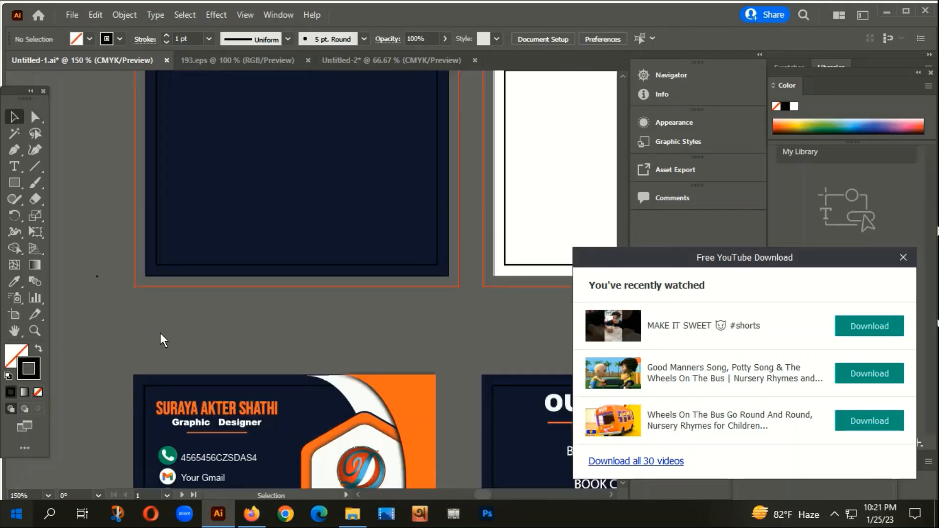
Step: Examine the three palette swatches with their hex codes and the prepared text beside the artboards
{"action": "left_click_drag", "start_coordinate": [283, 313], "coordinate": [200, 350]}
{"action": "scroll", "coordinate": [196, 327], "scroll_direction": "down", "scroll_amount": 2}
{"action": "left_click_drag", "start_coordinate": [505, 243], "coordinate": [383, 233]}
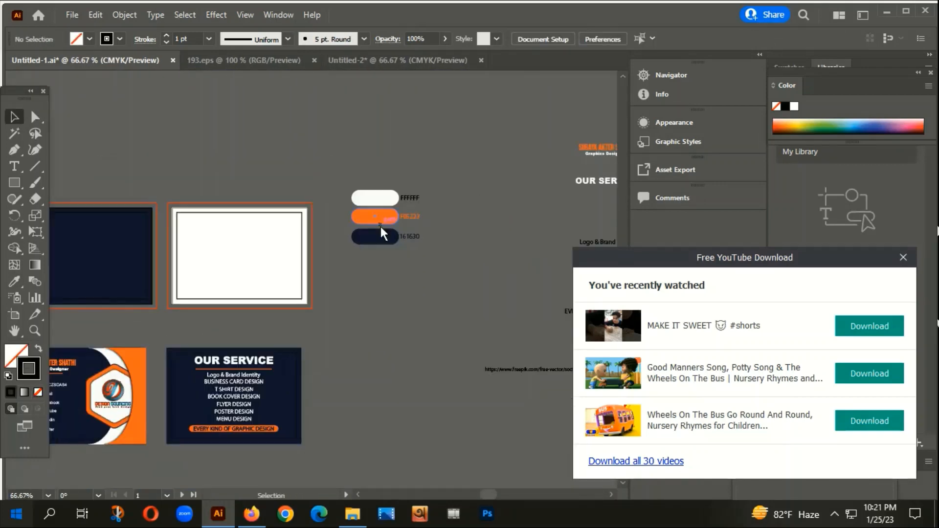
{"action": "scroll", "coordinate": [401, 210], "scroll_direction": "up", "scroll_amount": 4}
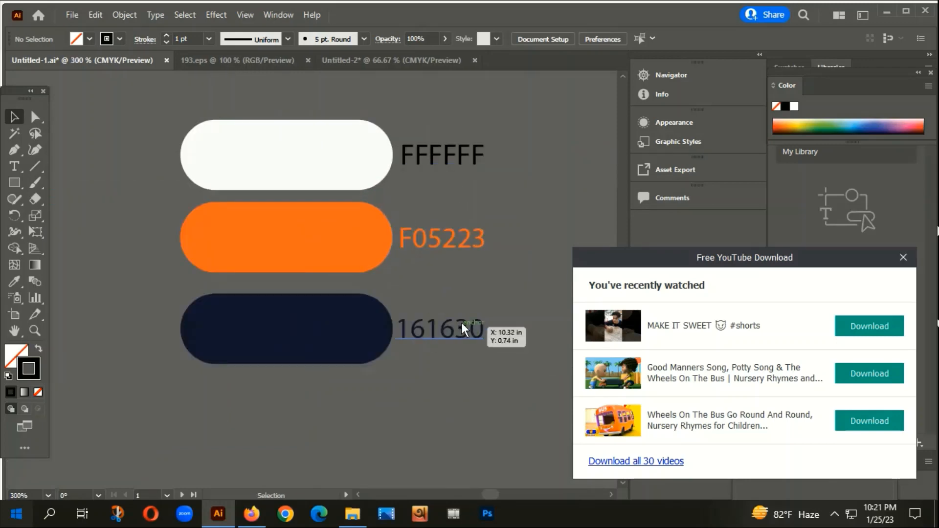
{"action": "scroll", "coordinate": [446, 237], "scroll_direction": "down", "scroll_amount": 4}
{"action": "left_click_drag", "start_coordinate": [274, 311], "coordinate": [388, 251]}
{"action": "left_click_drag", "start_coordinate": [473, 270], "coordinate": [216, 247]}
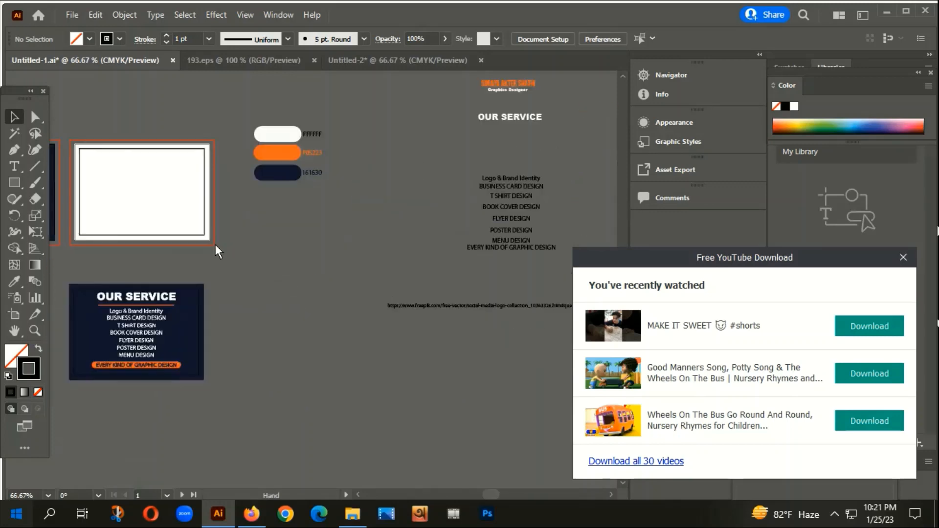
{"action": "left_click_drag", "start_coordinate": [398, 235], "coordinate": [440, 272]}
Step: Place a copy of the name text above the artboards and bring all the prepared text to the front
{"action": "left_click_drag", "start_coordinate": [561, 133], "coordinate": [340, 107]}
{"action": "key", "text": "ctrl+minus"}
{"action": "key", "text": "ctrl+minus"}
{"action": "right_click", "coordinate": [541, 113]}
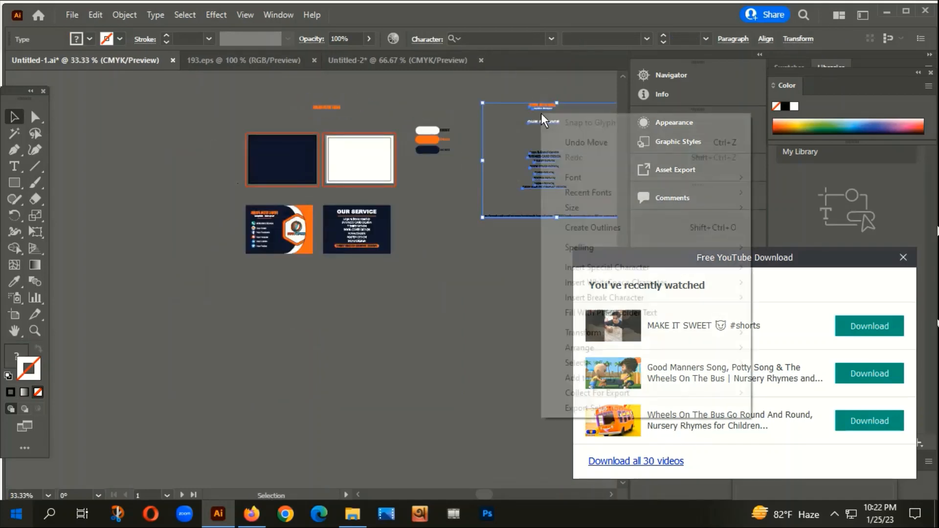
{"action": "mouse_move", "coordinate": [581, 346]}
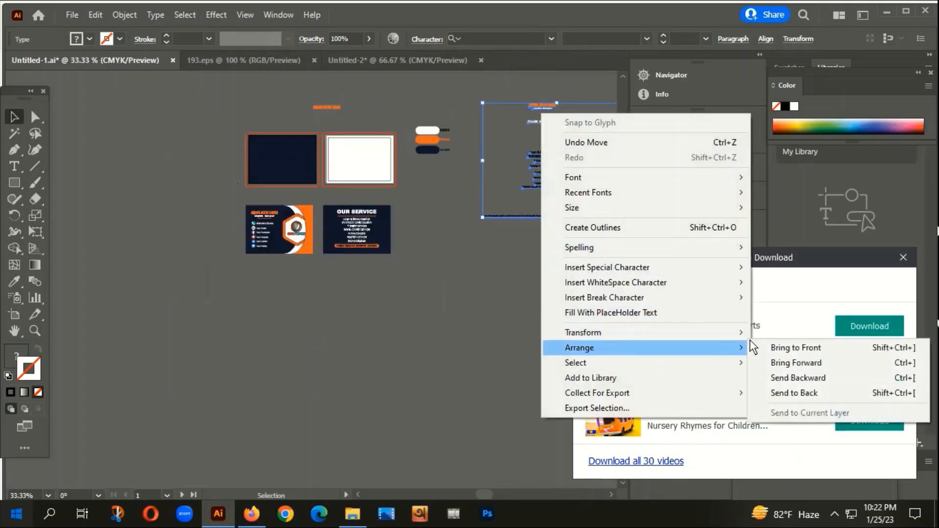
{"action": "left_click", "coordinate": [788, 348]}
{"action": "left_click", "coordinate": [468, 279]}
Step: Place a copy of the orange name text on the navy card as outlines and enlarge it
{"action": "left_click_drag", "start_coordinate": [540, 102], "coordinate": [268, 148]}
{"action": "scroll", "coordinate": [271, 148], "scroll_direction": "up", "scroll_amount": 1}
{"action": "scroll", "coordinate": [268, 148], "scroll_direction": "up", "scroll_amount": 5}
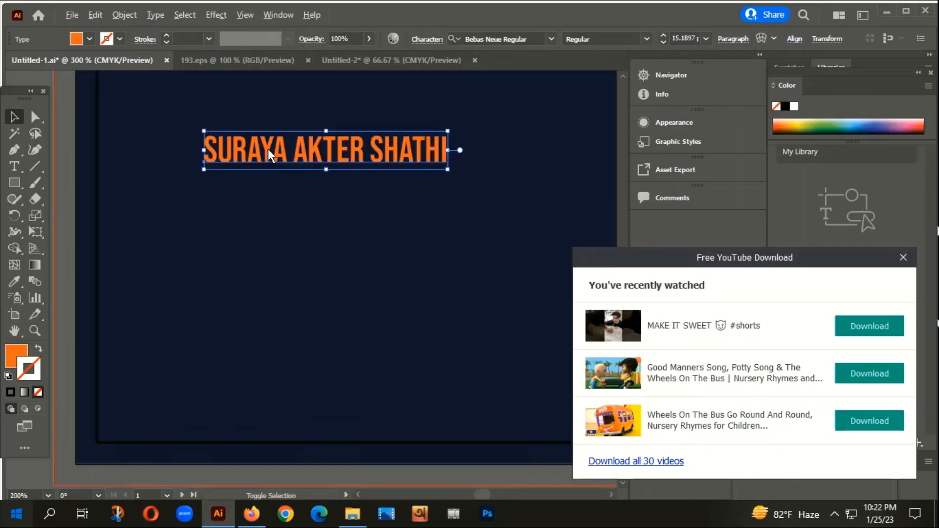
{"action": "right_click", "coordinate": [298, 153]}
{"action": "left_click", "coordinate": [359, 269]}
{"action": "scroll", "coordinate": [325, 142], "scroll_direction": "down", "scroll_amount": 2}
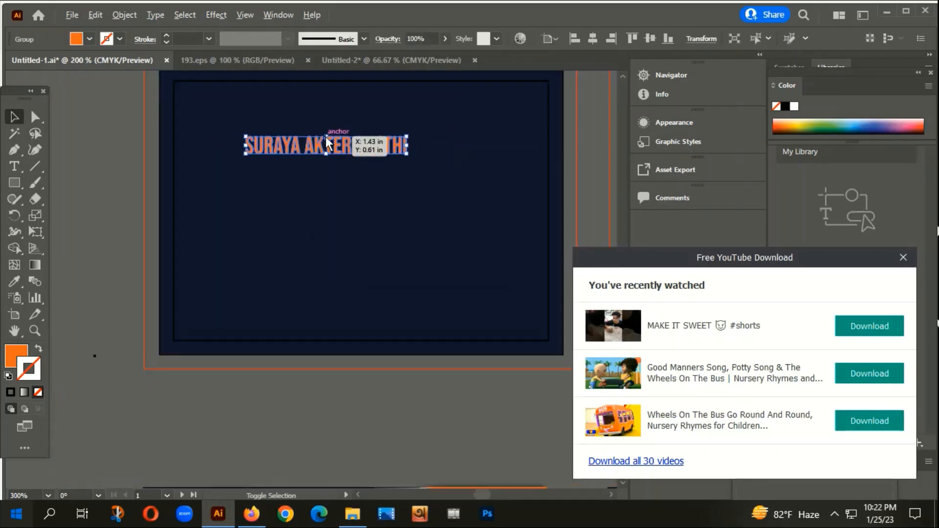
{"action": "left_click_drag", "start_coordinate": [245, 137], "coordinate": [211, 129]}
Step: Check the font settings of the spare name text and of the prepared "Graphics Designer" text
{"action": "scroll", "coordinate": [219, 137], "scroll_direction": "down", "scroll_amount": 2}
{"action": "left_click_drag", "start_coordinate": [494, 90], "coordinate": [291, 216]}
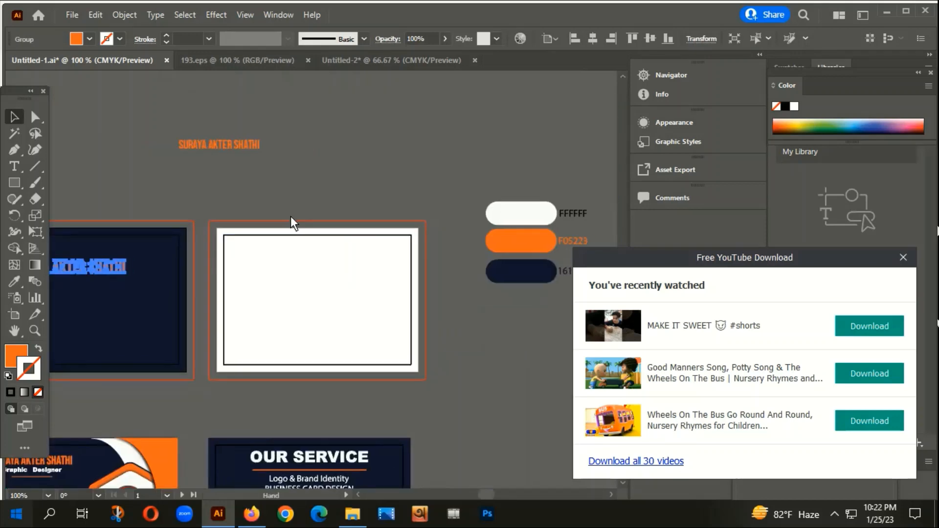
{"action": "left_click", "coordinate": [224, 149]}
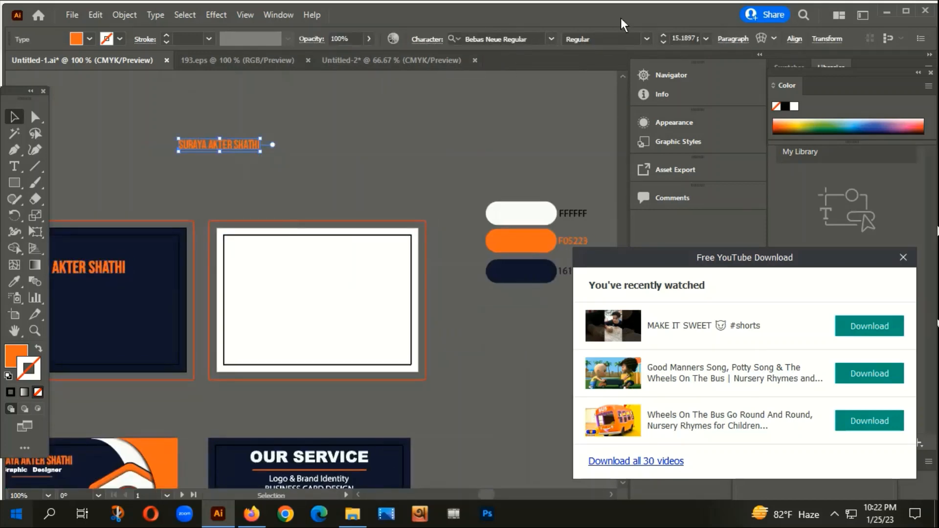
{"action": "left_click", "coordinate": [292, 200]}
{"action": "left_click_drag", "start_coordinate": [507, 163], "coordinate": [182, 200]}
{"action": "scroll", "coordinate": [283, 182], "scroll_direction": "up", "scroll_amount": 3}
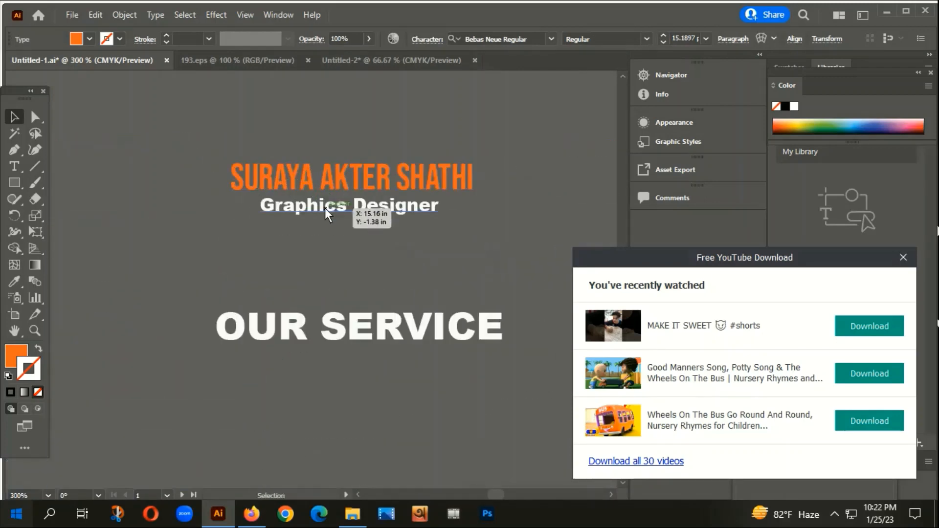
{"action": "left_click", "coordinate": [325, 208]}
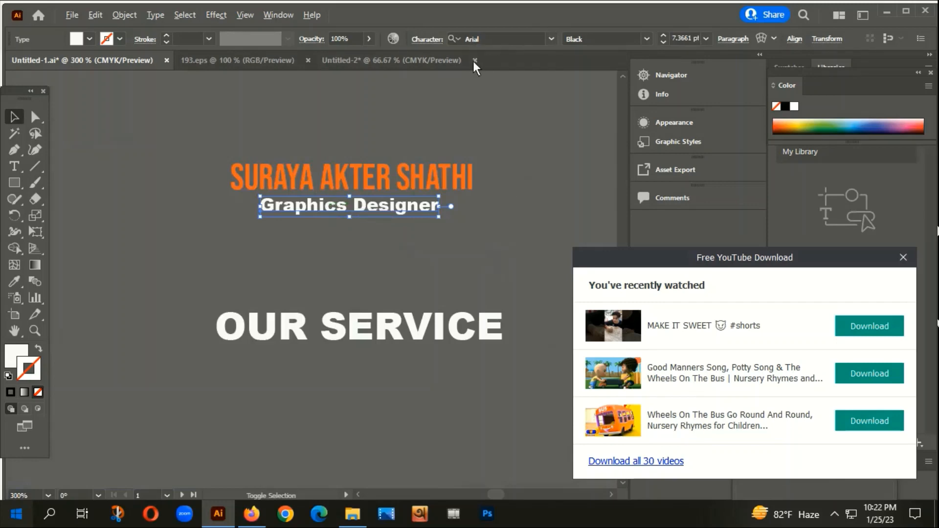
{"action": "scroll", "coordinate": [537, 107], "scroll_direction": "down", "scroll_amount": 3}
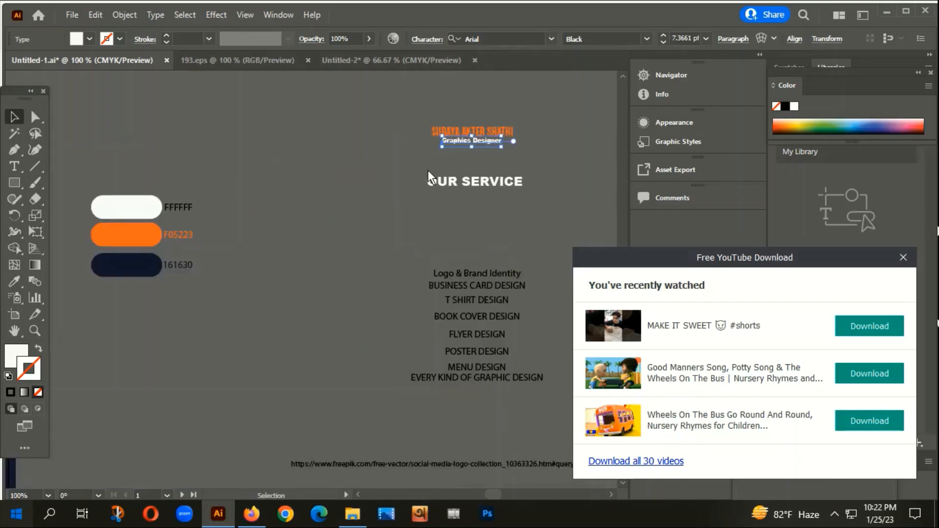
Step: Reduce the outlined name and position it in the navy card's upper-left corner, inside the margin
{"action": "left_click_drag", "start_coordinate": [133, 257], "coordinate": [380, 280]}
{"action": "left_click_drag", "start_coordinate": [276, 268], "coordinate": [453, 239]}
{"action": "left_click_drag", "start_coordinate": [219, 185], "coordinate": [412, 164]}
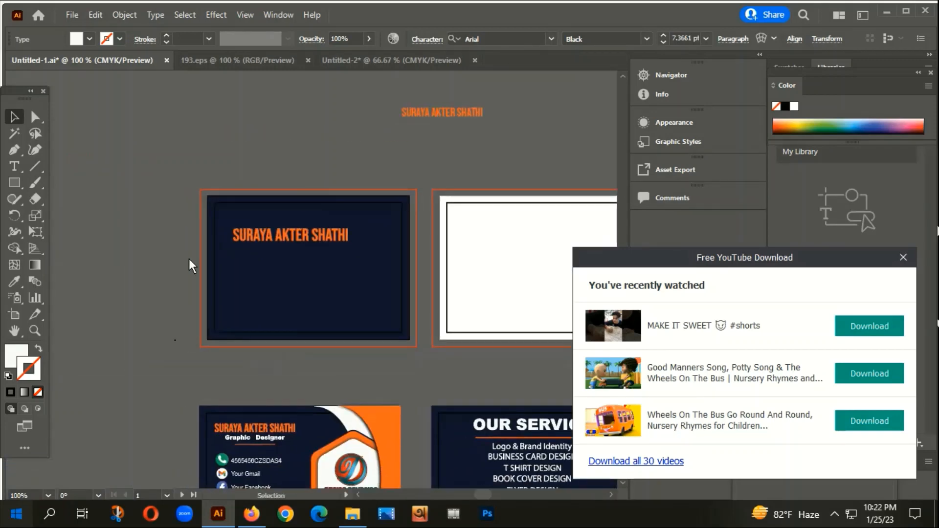
{"action": "scroll", "coordinate": [274, 247], "scroll_direction": "up", "scroll_amount": 2}
{"action": "left_click_drag", "start_coordinate": [307, 223], "coordinate": [267, 186]}
{"action": "scroll", "coordinate": [279, 184], "scroll_direction": "up", "scroll_amount": 1}
{"action": "key", "text": "ctrl+alt+0"}
{"action": "left_click", "coordinate": [334, 118]}
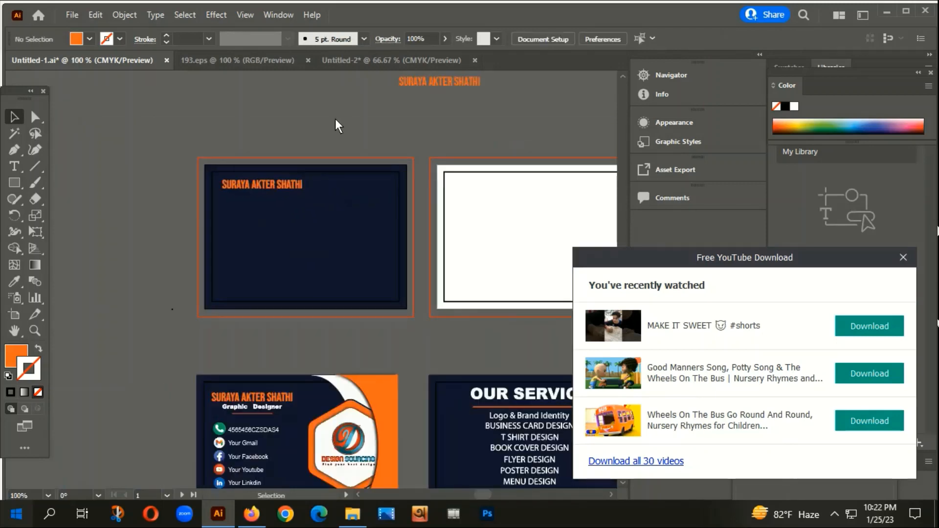
Step: Place the "Graphics Designer" text below the name on the navy card and convert it to outlines
{"action": "left_click_drag", "start_coordinate": [424, 127], "coordinate": [257, 236]}
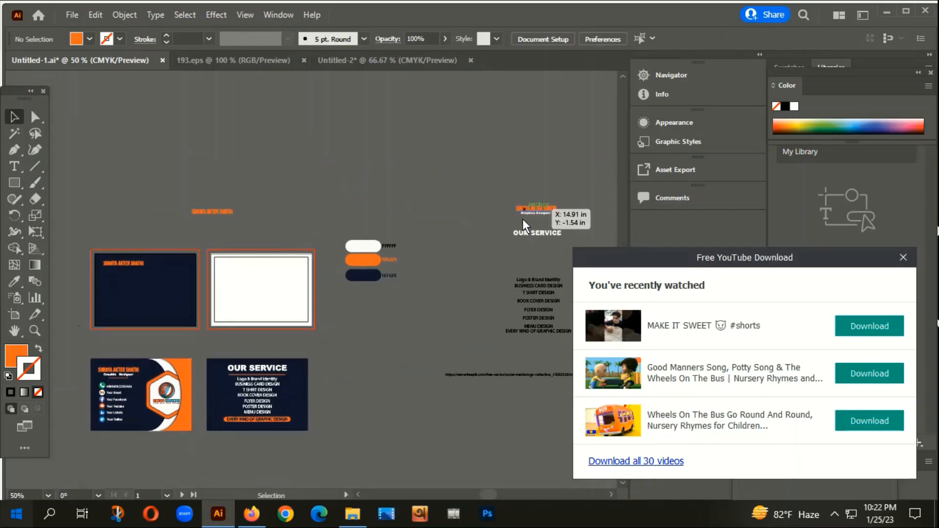
{"action": "left_click_drag", "start_coordinate": [526, 216], "coordinate": [160, 254]}
{"action": "scroll", "coordinate": [162, 252], "scroll_direction": "up", "scroll_amount": 6}
{"action": "right_click", "coordinate": [174, 242]}
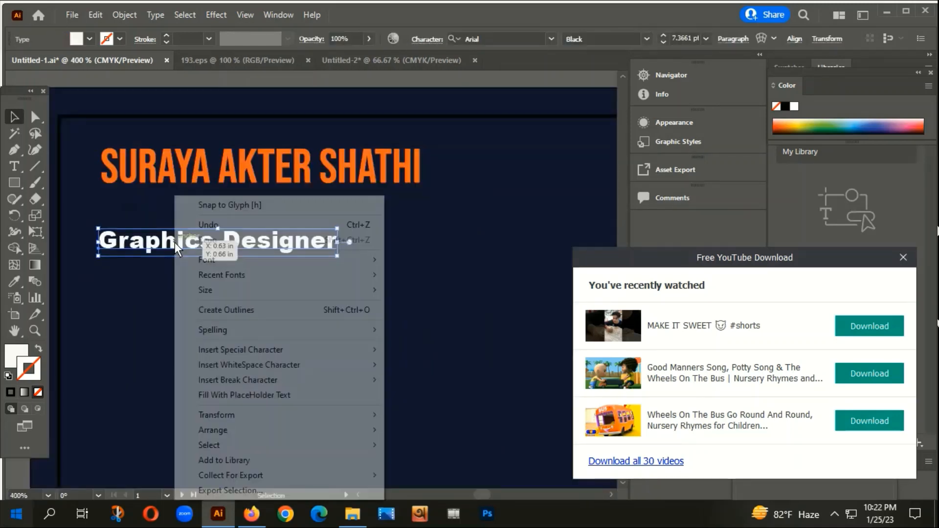
{"action": "left_click", "coordinate": [241, 309]}
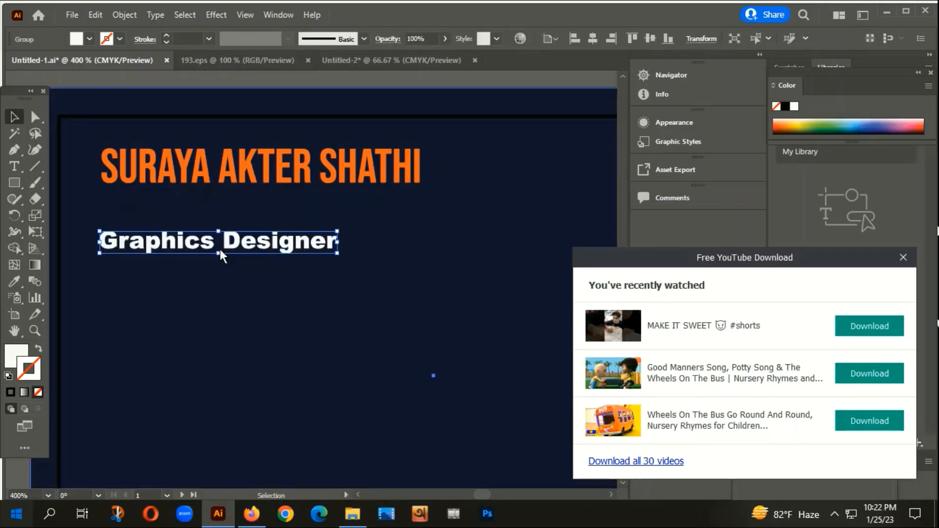
{"action": "left_click", "coordinate": [279, 243]}
{"action": "key", "text": "ctrl+z"}
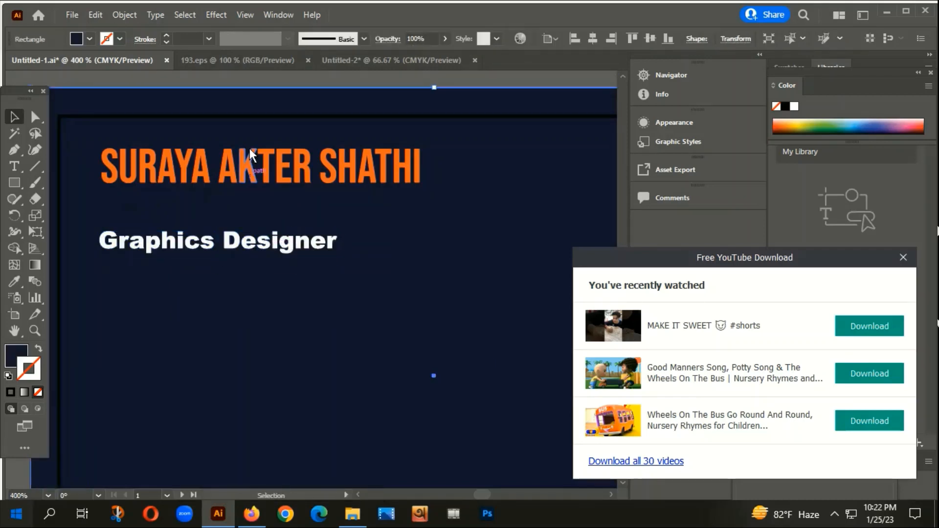
Step: Move the "Graphics Designer" text up and rightward so it sits close beneath the name on the navy card
{"action": "left_click", "coordinate": [326, 74]}
{"action": "scroll", "coordinate": [330, 87], "scroll_direction": "down", "scroll_amount": 2}
{"action": "left_click_drag", "start_coordinate": [330, 86], "coordinate": [331, 132]}
{"action": "scroll", "coordinate": [280, 172], "scroll_direction": "up", "scroll_amount": 2}
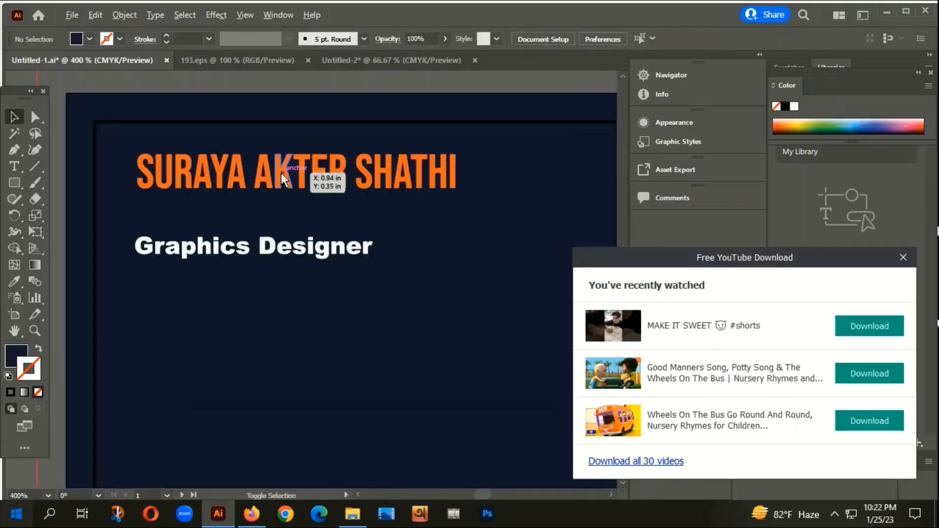
{"action": "left_click_drag", "start_coordinate": [287, 256], "coordinate": [321, 218]}
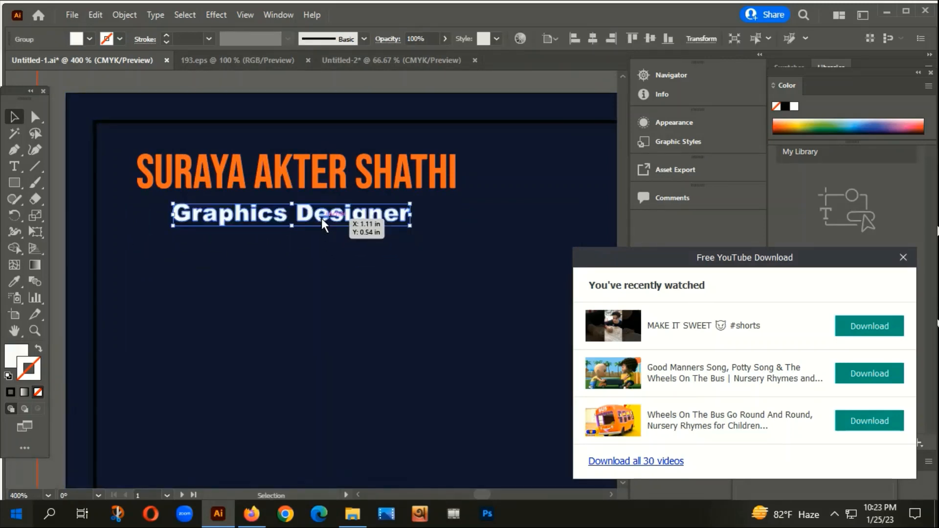
Step: Align the outlined name and the "Graphics Designer" text to each other by their horizontal centres
{"action": "left_click", "coordinate": [285, 178]}
{"action": "left_click", "coordinate": [282, 220], "text": "shift"}
{"action": "scroll", "coordinate": [292, 121], "scroll_direction": "down", "scroll_amount": 2}
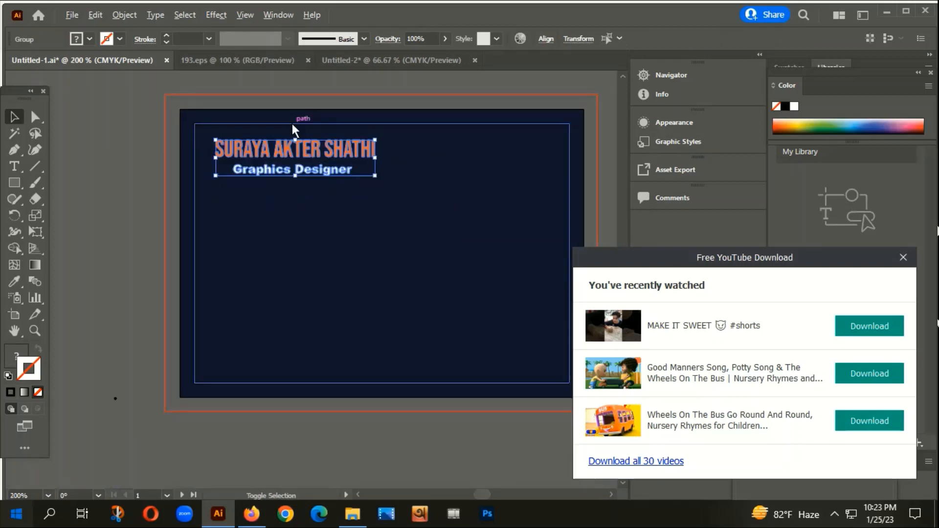
{"action": "left_click", "coordinate": [278, 105]}
{"action": "scroll", "coordinate": [178, 151], "scroll_direction": "up", "scroll_amount": 1}
{"action": "left_click", "coordinate": [185, 138]}
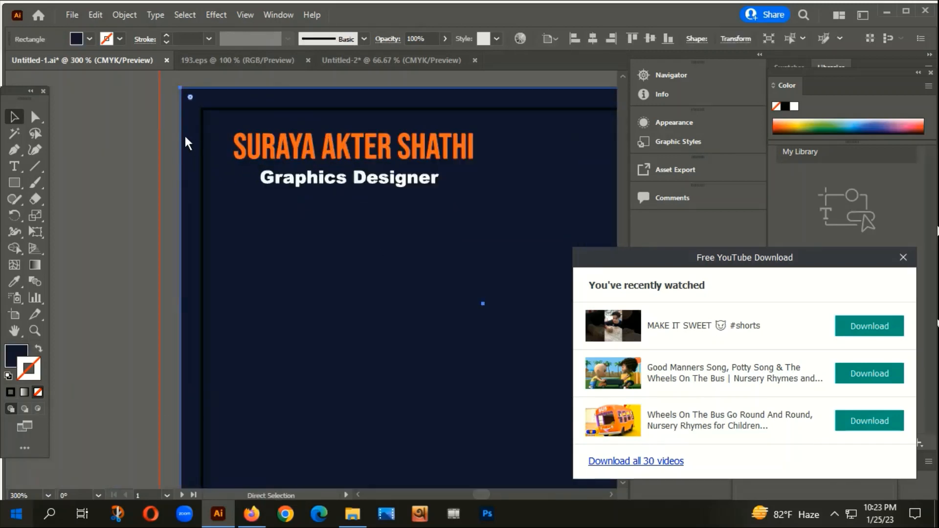
{"action": "key", "text": "ctrl+shift+a"}
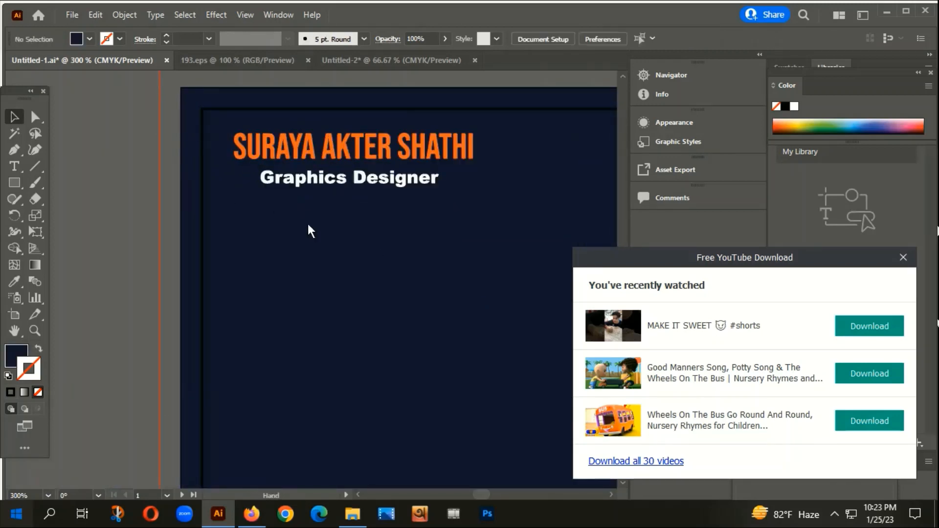
{"action": "left_click_drag", "start_coordinate": [308, 225], "coordinate": [216, 242]}
{"action": "left_click_drag", "start_coordinate": [286, 167], "coordinate": [285, 167]}
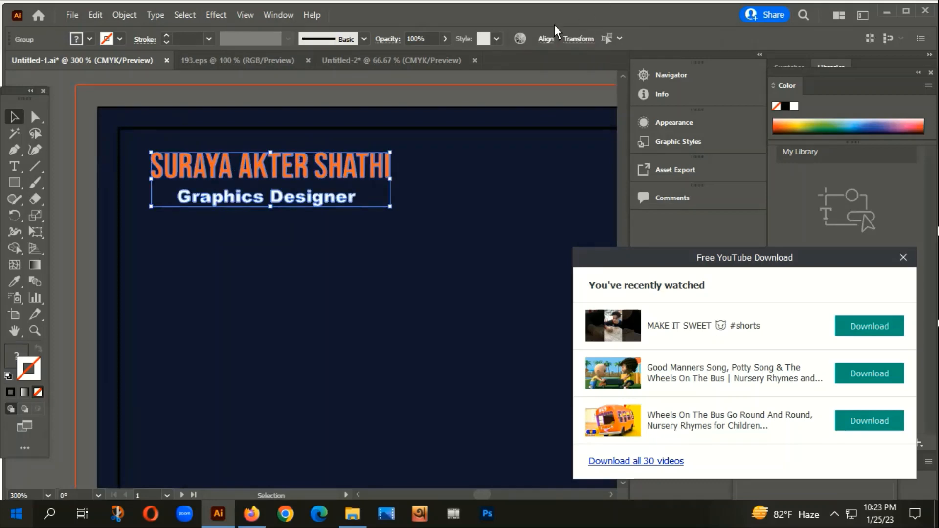
{"action": "left_click", "coordinate": [545, 38]}
{"action": "left_click", "coordinate": [426, 78]}
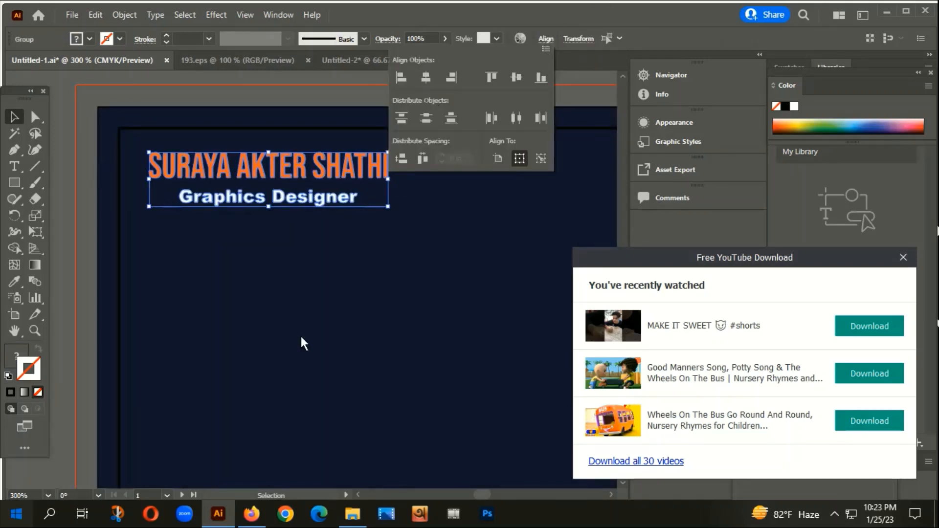
{"action": "left_click", "coordinate": [297, 336]}
{"action": "left_click", "coordinate": [260, 239]}
{"action": "scroll", "coordinate": [260, 240], "scroll_direction": "down", "scroll_amount": 1}
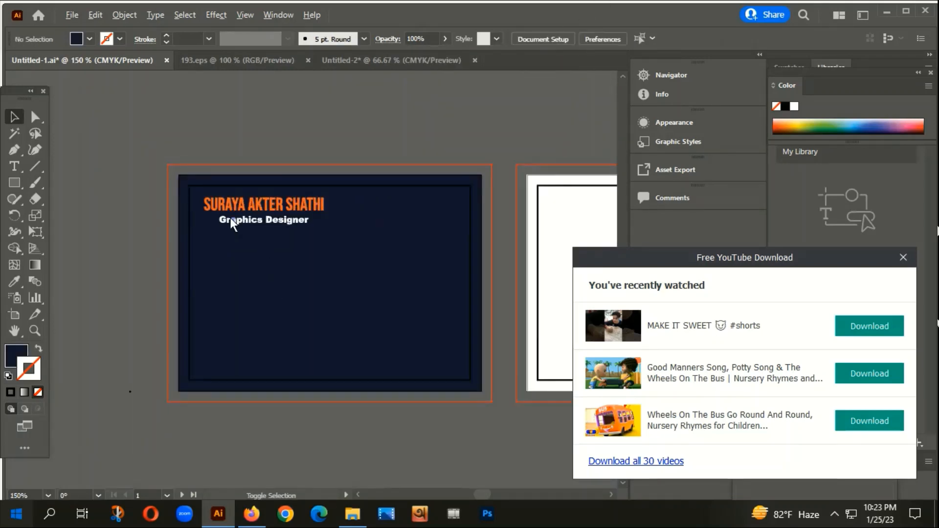
Step: Fine-tune the horizontal position of the "Graphics Designer" text beneath the name
{"action": "scroll", "coordinate": [274, 206], "scroll_direction": "up", "scroll_amount": 3}
{"action": "left_click_drag", "start_coordinate": [310, 227], "coordinate": [318, 227]}
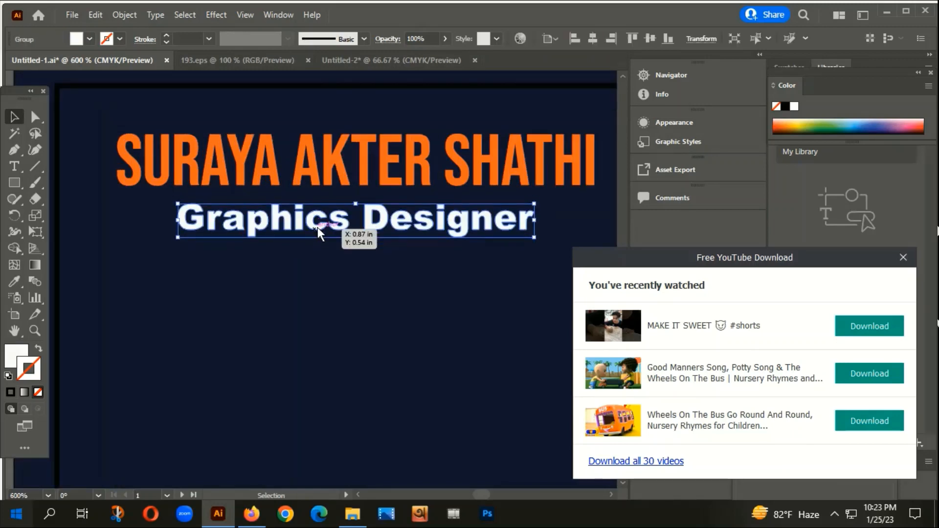
{"action": "left_click", "coordinate": [345, 339]}
Step: Draw a short horizontal line below "Graphics Designer" and set its stroke weight to 1 pt
{"action": "left_click", "coordinate": [33, 166]}
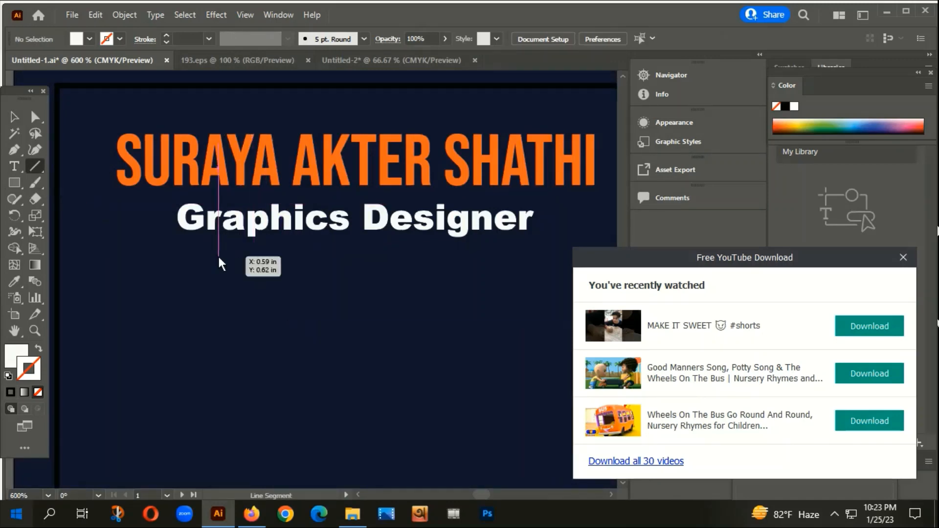
{"action": "left_click_drag", "start_coordinate": [228, 256], "coordinate": [478, 279]}
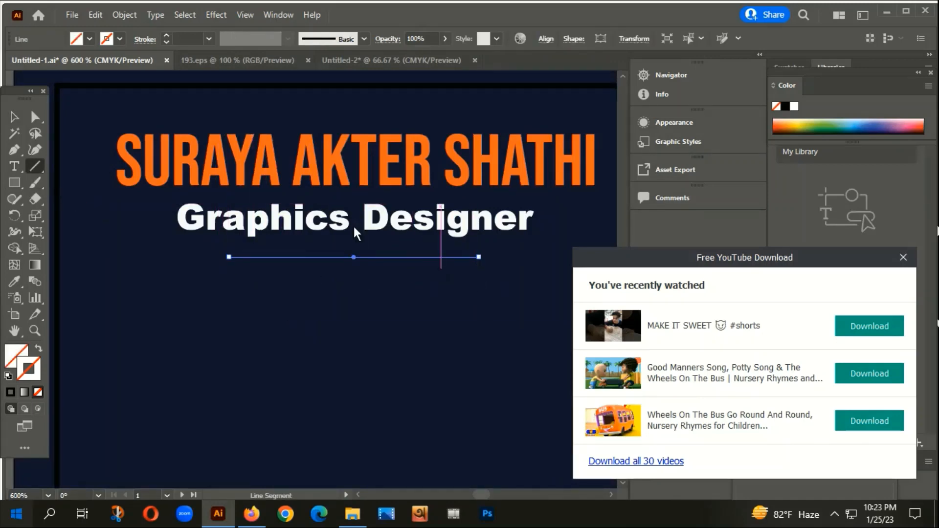
{"action": "left_click", "coordinate": [167, 35]}
{"action": "left_click", "coordinate": [167, 36]}
{"action": "left_click", "coordinate": [167, 36]}
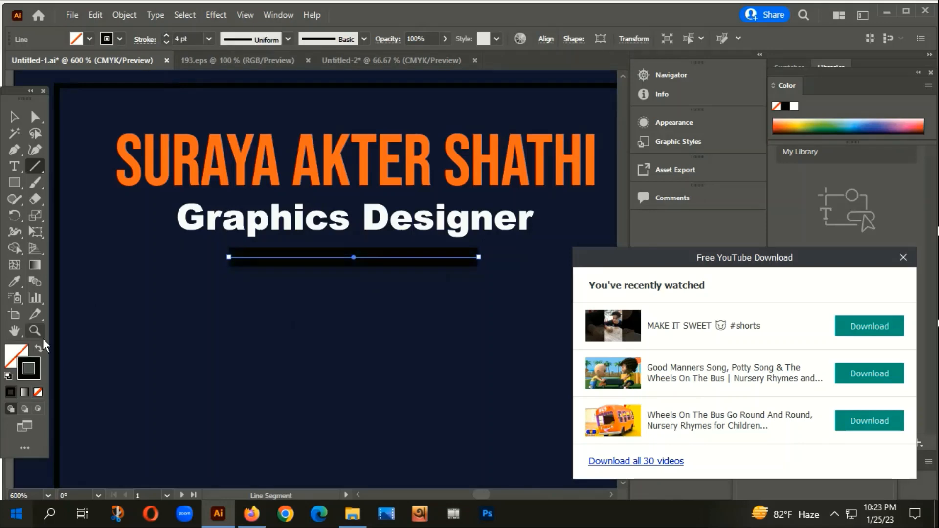
{"action": "left_click", "coordinate": [166, 35]}
{"action": "left_click", "coordinate": [166, 35]}
{"action": "left_click", "coordinate": [168, 43]}
{"action": "left_click", "coordinate": [167, 43]}
{"action": "left_click", "coordinate": [167, 42]}
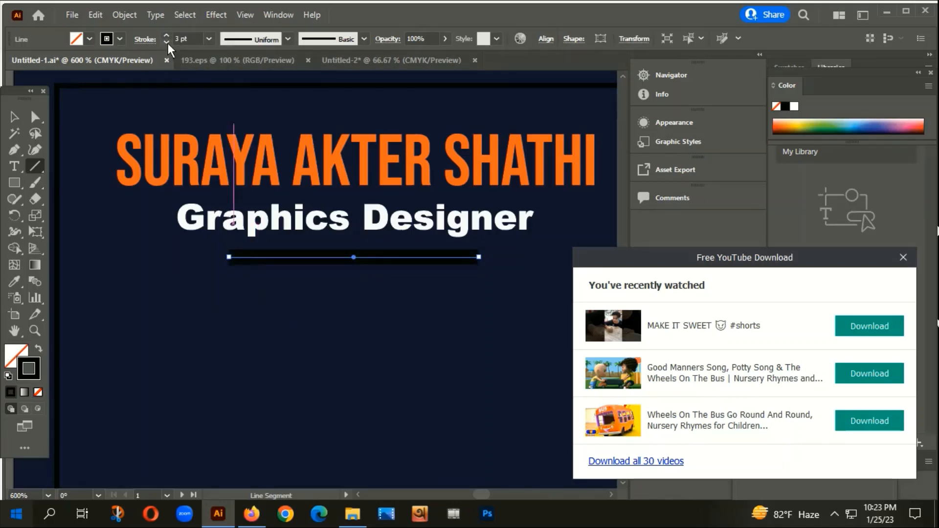
{"action": "left_click", "coordinate": [167, 43]}
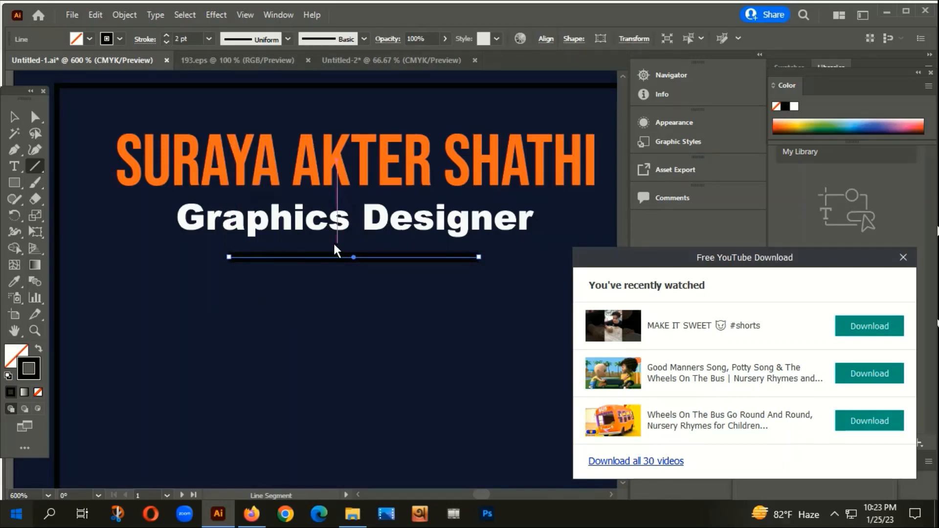
{"action": "left_click", "coordinate": [167, 43]}
Step: Expand the line's fill and stroke into a shape and colour it with the orange sampled from the name
{"action": "left_click", "coordinate": [125, 15]}
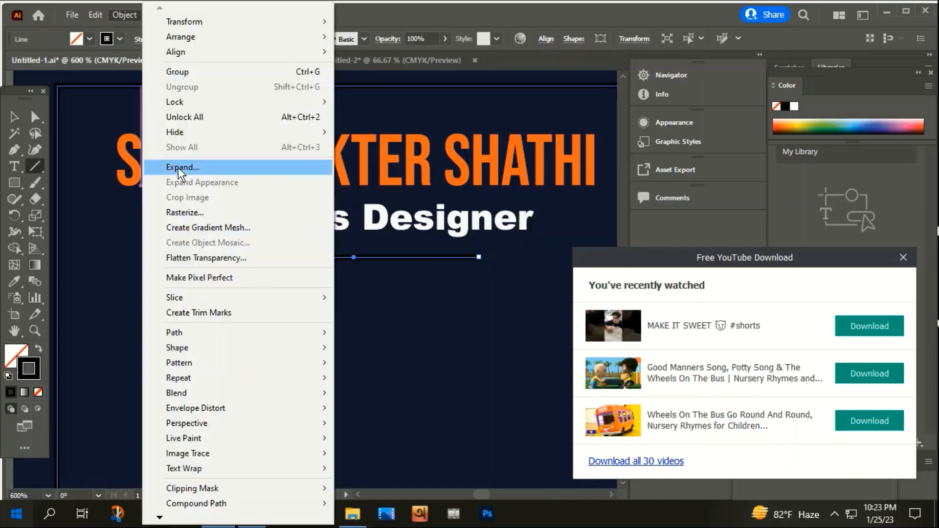
{"action": "left_click", "coordinate": [179, 168]}
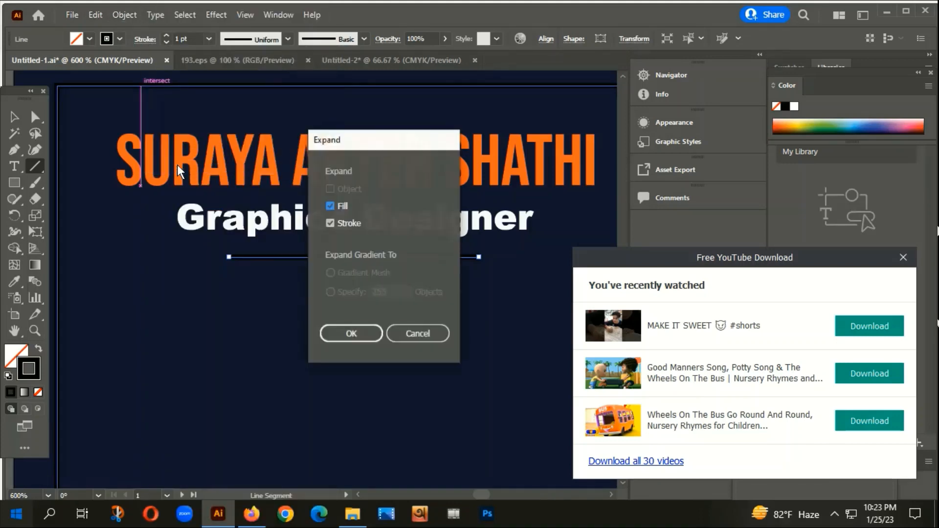
{"action": "left_click", "coordinate": [351, 333]}
{"action": "key", "text": "i"}
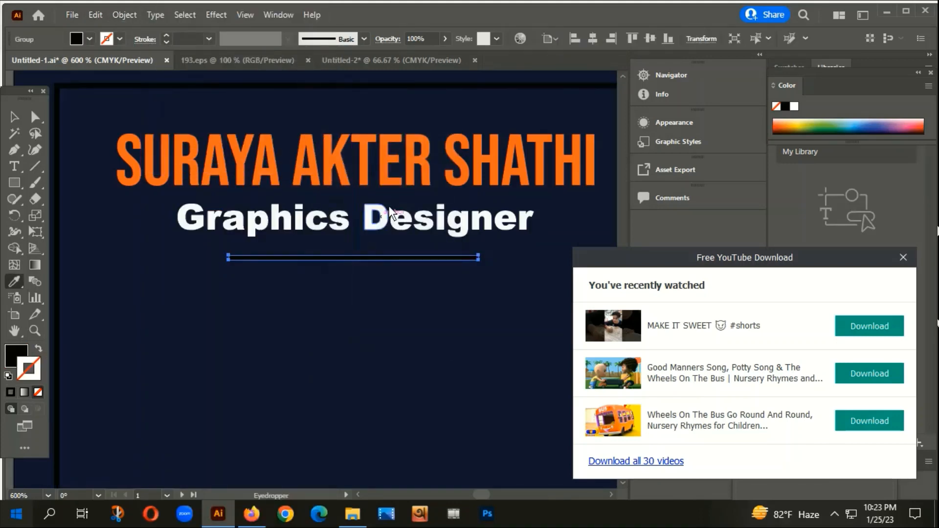
{"action": "left_click", "coordinate": [392, 161]}
{"action": "left_click", "coordinate": [15, 116]}
{"action": "left_click", "coordinate": [314, 301]}
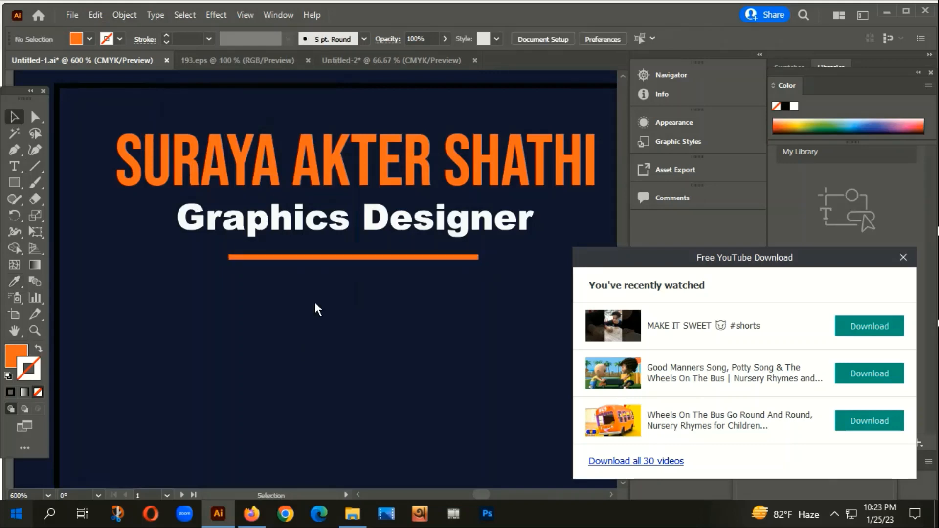
Step: Align the name, the "Graphics Designer" text and the orange line by their horizontal centres
{"action": "left_click", "coordinate": [304, 182]}
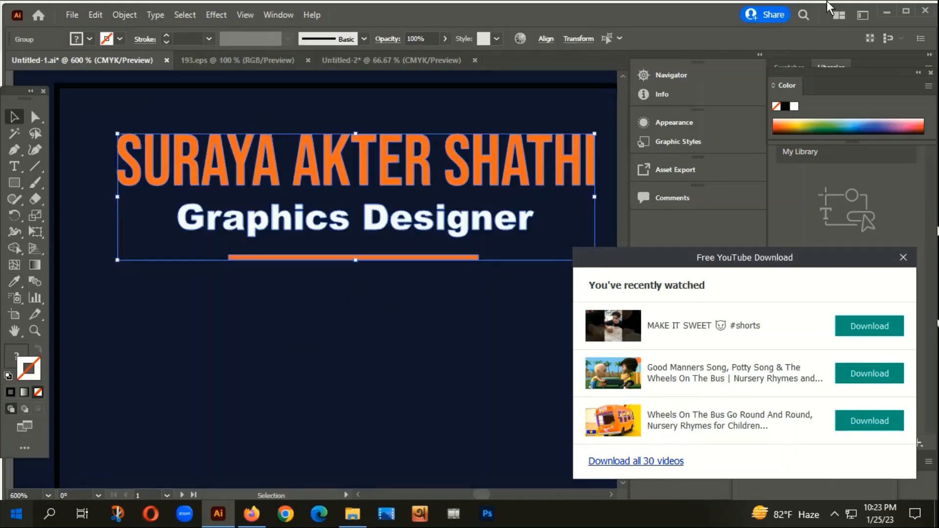
{"action": "left_click", "coordinate": [545, 38]}
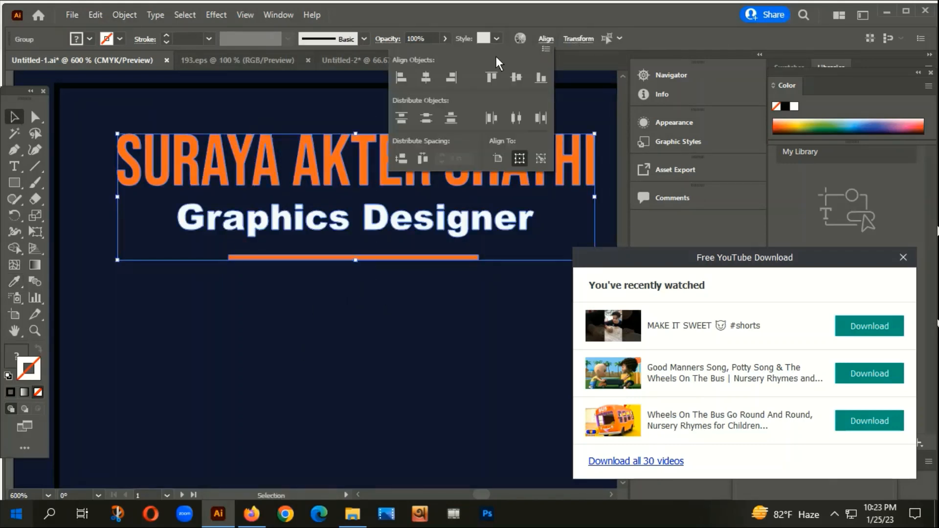
{"action": "left_click", "coordinate": [427, 76]}
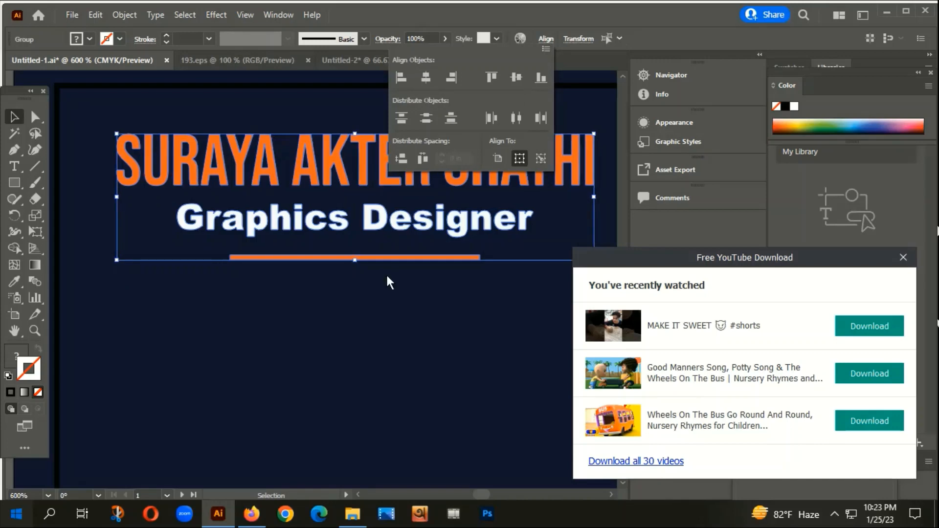
{"action": "left_click", "coordinate": [377, 287]}
{"action": "left_click", "coordinate": [346, 288]}
{"action": "scroll", "coordinate": [338, 293], "scroll_direction": "down", "scroll_amount": 2}
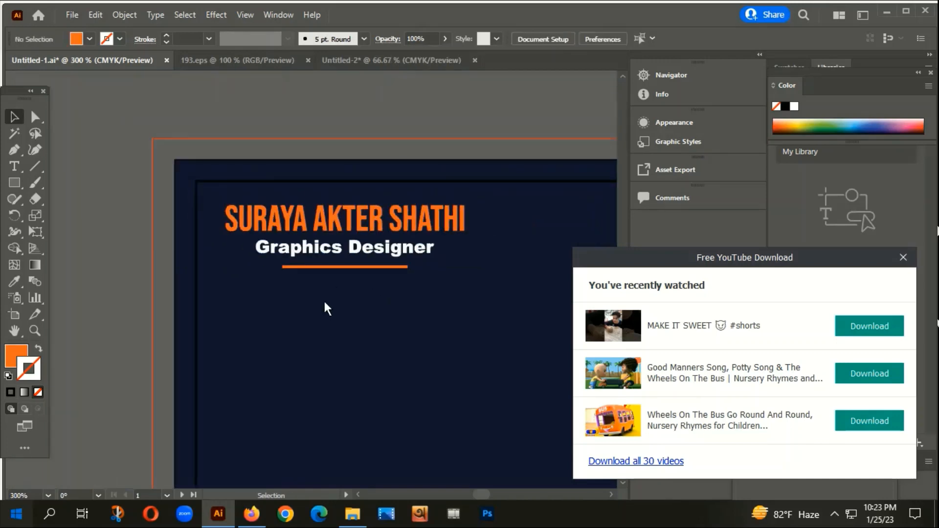
{"action": "right_click", "coordinate": [380, 200]}
{"action": "left_click", "coordinate": [424, 322]}
{"action": "left_click", "coordinate": [304, 322]}
Step: Examine the contact icons on the reference card and the Freepik source link for the social media icons
{"action": "scroll", "coordinate": [304, 323], "scroll_direction": "down", "scroll_amount": 4}
{"action": "scroll", "coordinate": [342, 254], "scroll_direction": "down", "scroll_amount": 3}
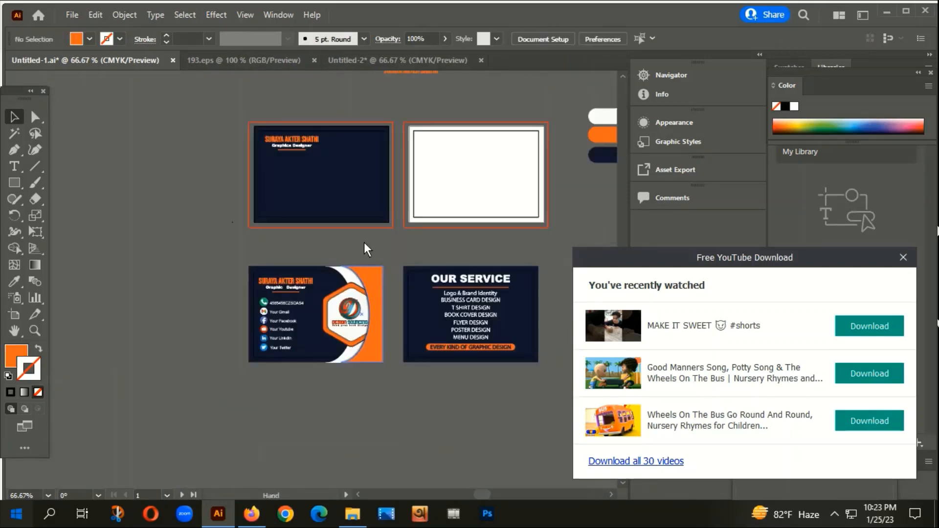
{"action": "left_click_drag", "start_coordinate": [364, 242], "coordinate": [301, 199]}
{"action": "scroll", "coordinate": [190, 312], "scroll_direction": "up", "scroll_amount": 3}
{"action": "scroll", "coordinate": [171, 287], "scroll_direction": "down", "scroll_amount": 3}
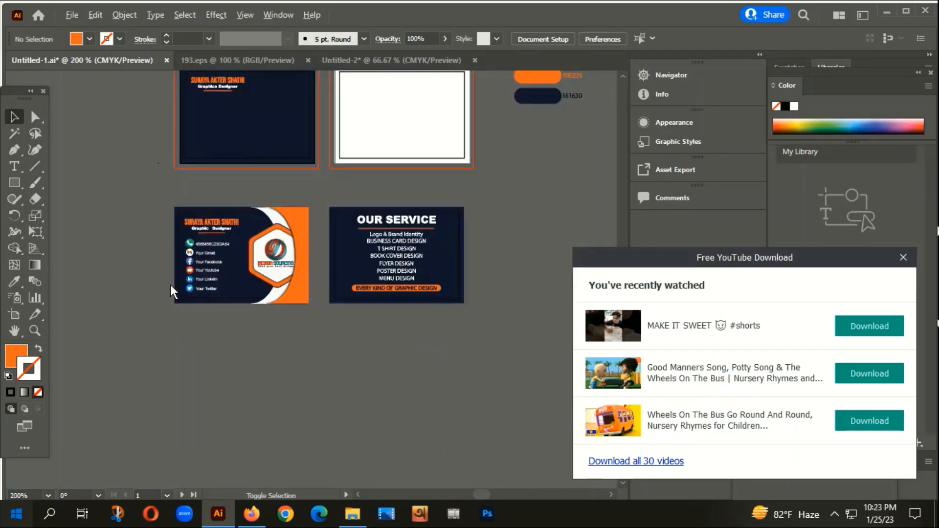
{"action": "scroll", "coordinate": [170, 284], "scroll_direction": "down", "scroll_amount": 1}
{"action": "left_click_drag", "start_coordinate": [433, 355], "coordinate": [121, 320]}
{"action": "left_click", "coordinate": [294, 206]}
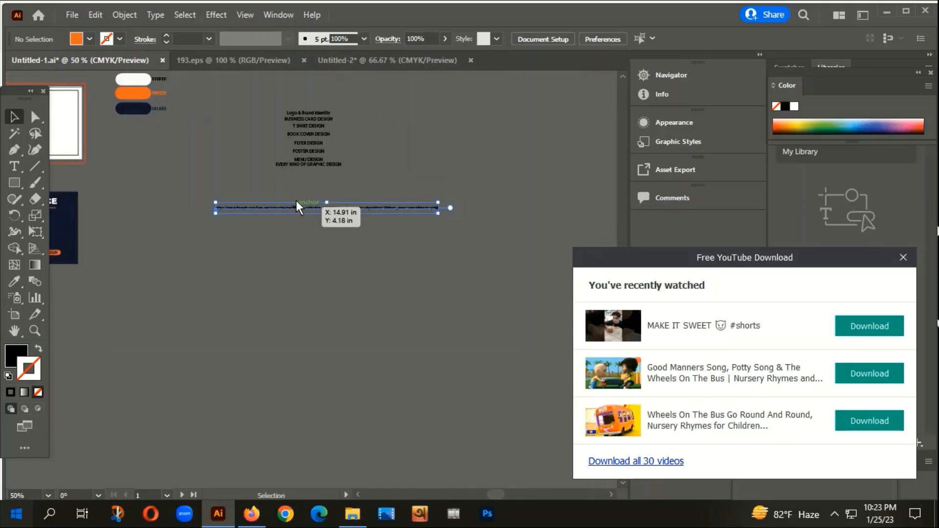
{"action": "scroll", "coordinate": [296, 207], "scroll_direction": "up", "scroll_amount": 4}
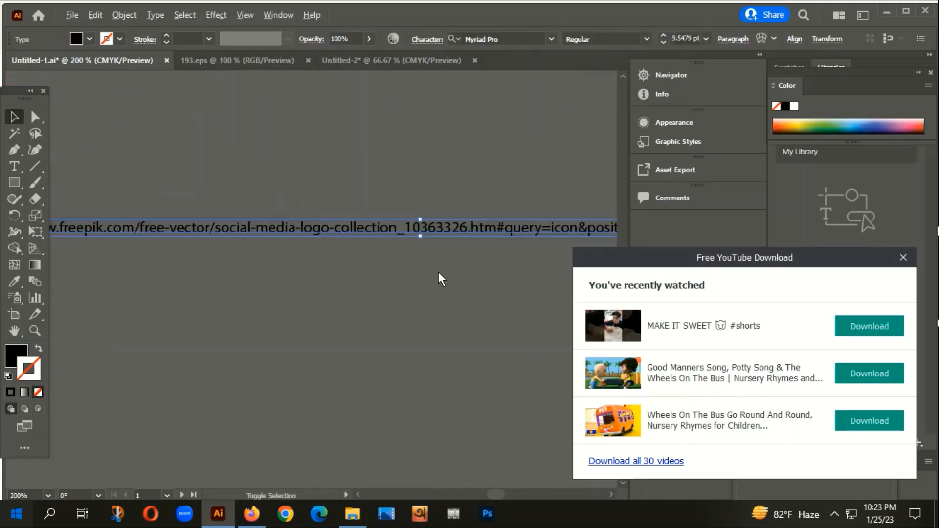
{"action": "scroll", "coordinate": [438, 272], "scroll_direction": "down", "scroll_amount": 1}
Step: In the 193.eps document, move the coloured social media icon set onto empty canvas and ungroup it
{"action": "left_click", "coordinate": [233, 55]}
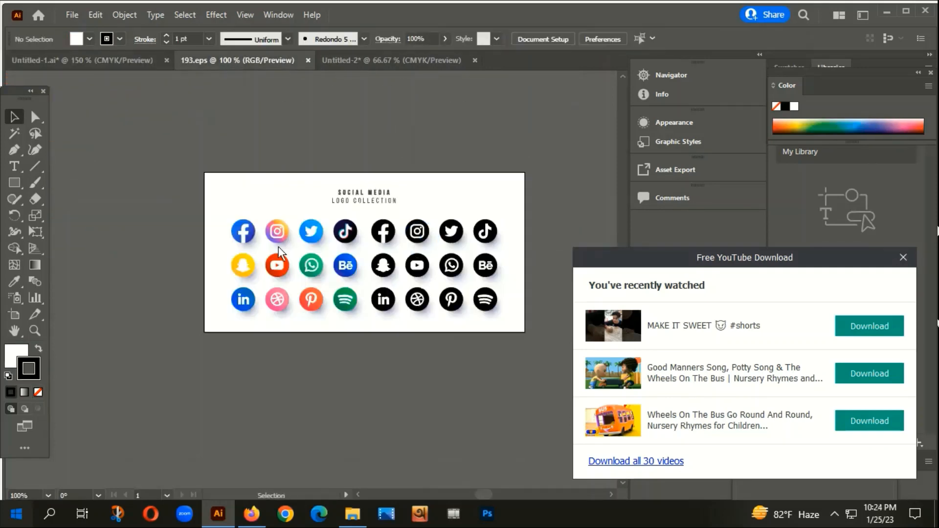
{"action": "left_click_drag", "start_coordinate": [409, 390], "coordinate": [470, 278]}
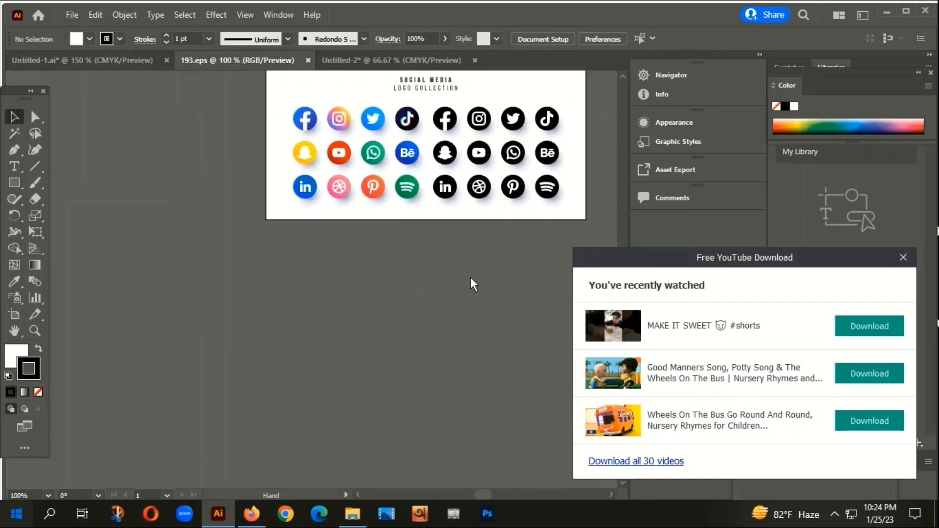
{"action": "scroll", "coordinate": [314, 185], "scroll_direction": "up", "scroll_amount": 1}
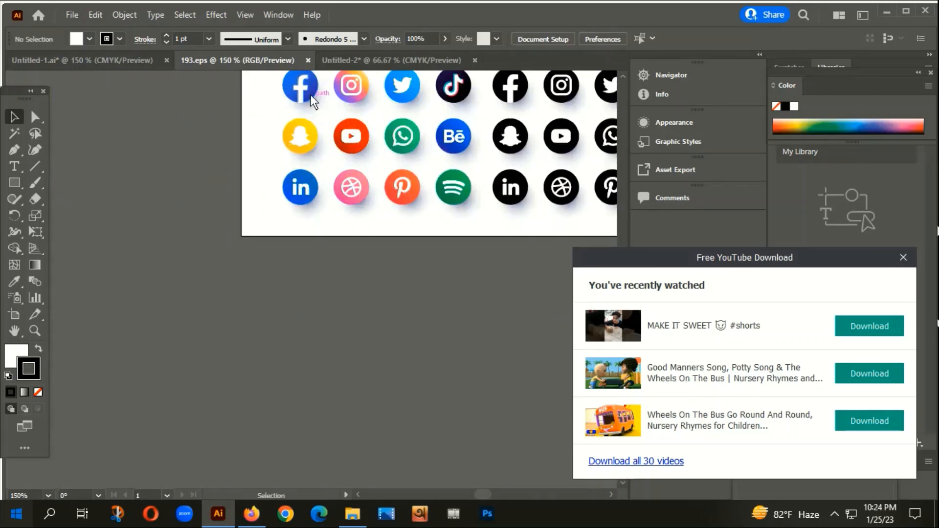
{"action": "left_click_drag", "start_coordinate": [309, 100], "coordinate": [137, 329]}
{"action": "left_click_drag", "start_coordinate": [370, 321], "coordinate": [461, 182]}
{"action": "left_click_drag", "start_coordinate": [330, 222], "coordinate": [159, 145]}
{"action": "left_click_drag", "start_coordinate": [342, 339], "coordinate": [423, 371]}
{"action": "left_click_drag", "start_coordinate": [273, 235], "coordinate": [548, 298]}
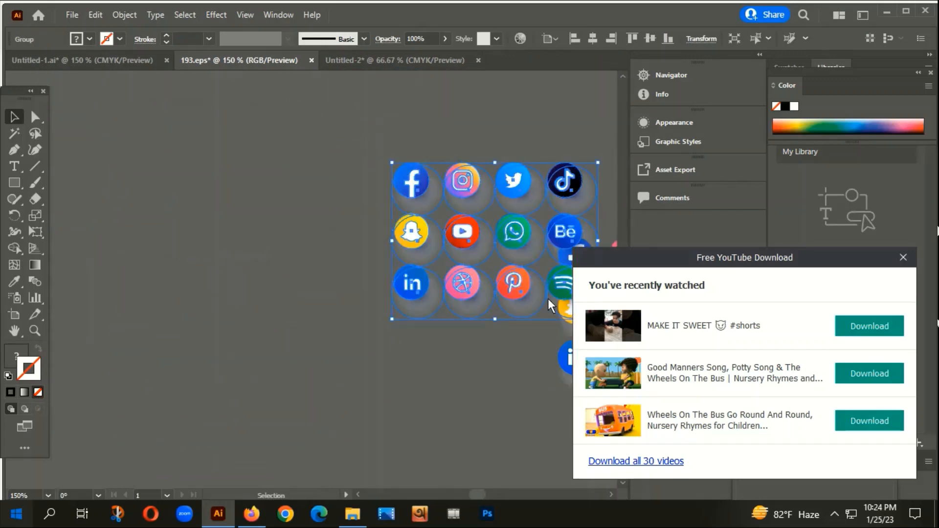
{"action": "left_click_drag", "start_coordinate": [461, 277], "coordinate": [298, 273]}
{"action": "scroll", "coordinate": [302, 273], "scroll_direction": "up", "scroll_amount": 1}
{"action": "right_click", "coordinate": [303, 280]}
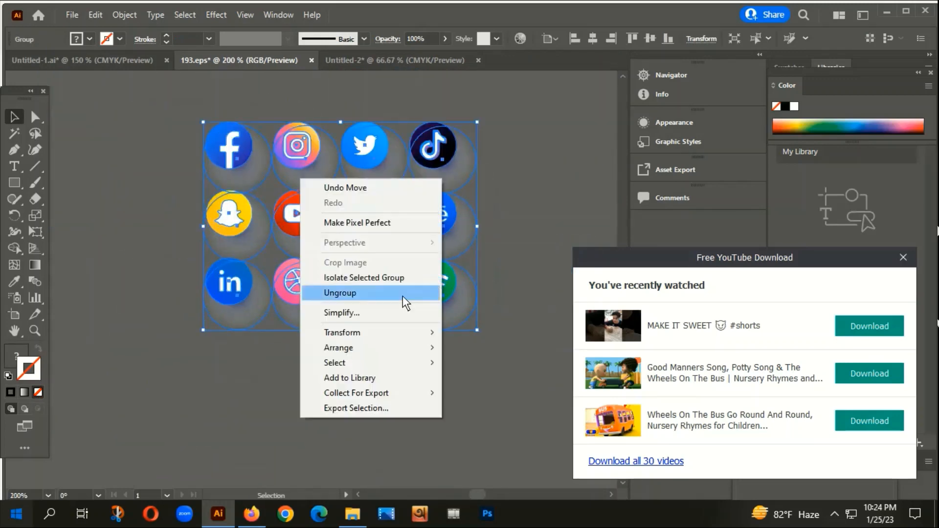
{"action": "left_click", "coordinate": [367, 293]}
Step: Set the Facebook icon apart from the other icons, ungroup it and delete its shadow ellipse
{"action": "scroll", "coordinate": [287, 137], "scroll_direction": "down", "scroll_amount": 1}
{"action": "scroll", "coordinate": [287, 137], "scroll_direction": "left", "scroll_amount": 1}
{"action": "left_click_drag", "start_coordinate": [245, 115], "coordinate": [131, 188]}
{"action": "right_click", "coordinate": [128, 179]}
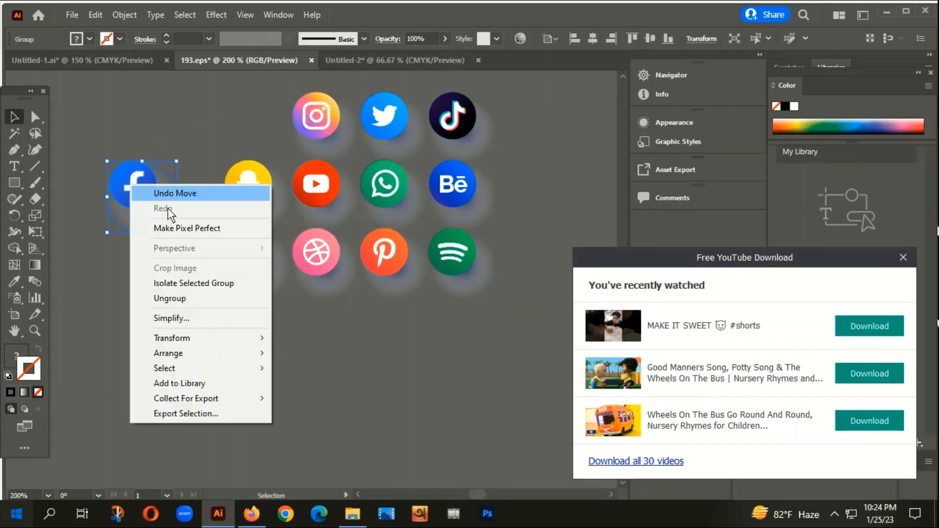
{"action": "left_click", "coordinate": [171, 301]}
{"action": "left_click", "coordinate": [144, 217]}
{"action": "key", "text": "Delete"}
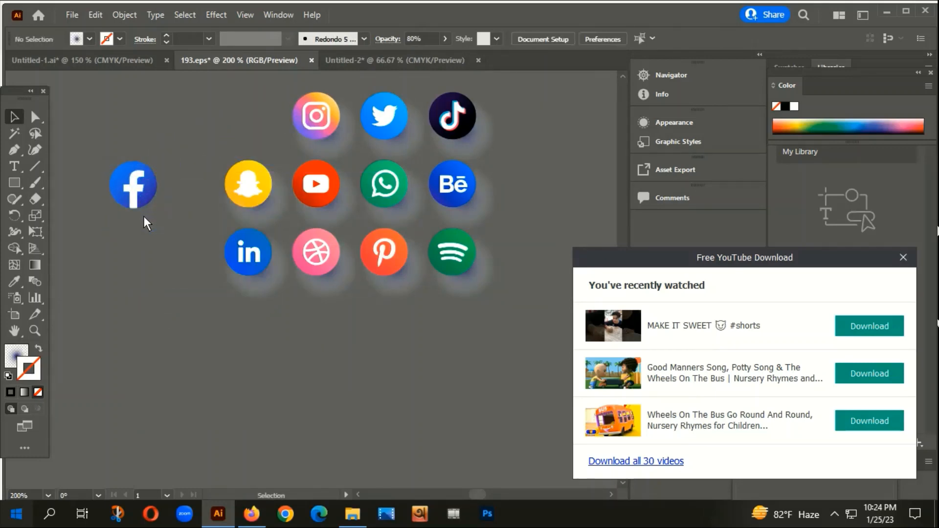
Step: Place the YouTube icon below the Facebook icon, ungroup it and remove its shadow ellipse
{"action": "left_click_drag", "start_coordinate": [342, 215], "coordinate": [316, 412]}
{"action": "right_click", "coordinate": [169, 255]}
{"action": "left_click", "coordinate": [195, 372]}
{"action": "left_click", "coordinate": [200, 401]}
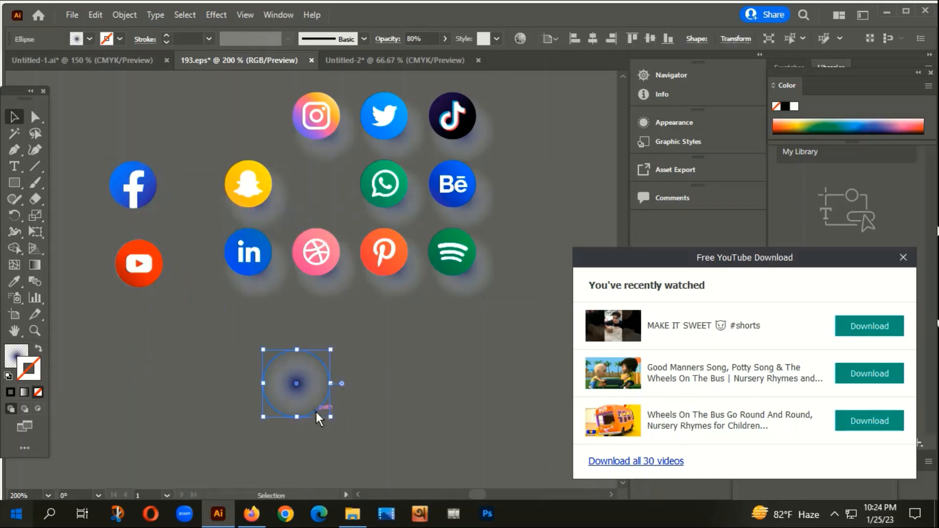
{"action": "key", "text": "Delete"}
Step: Place the WhatsApp icon below the YouTube icon, ungroup it and delete its shadow ellipse
{"action": "left_click_drag", "start_coordinate": [385, 185], "coordinate": [144, 328]}
{"action": "right_click", "coordinate": [144, 328]}
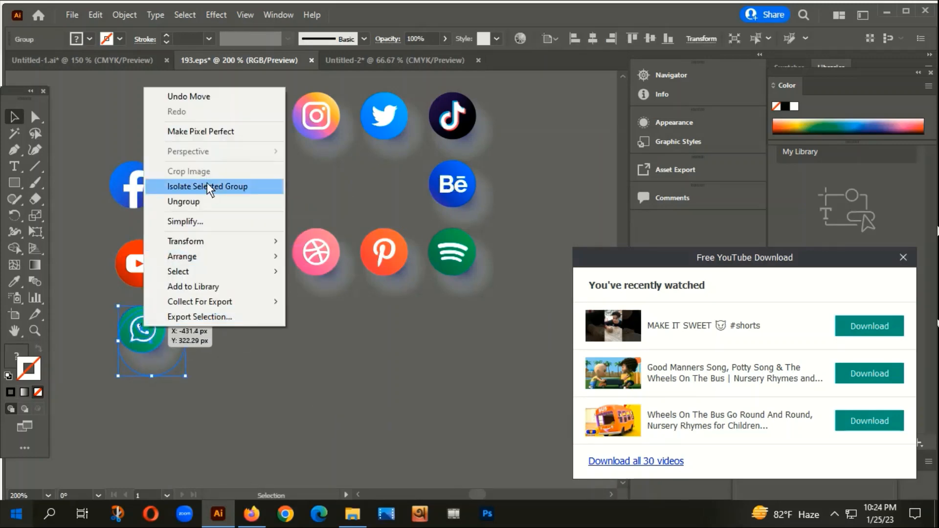
{"action": "left_click", "coordinate": [185, 201]}
{"action": "left_click", "coordinate": [183, 368]}
{"action": "left_click", "coordinate": [166, 362]}
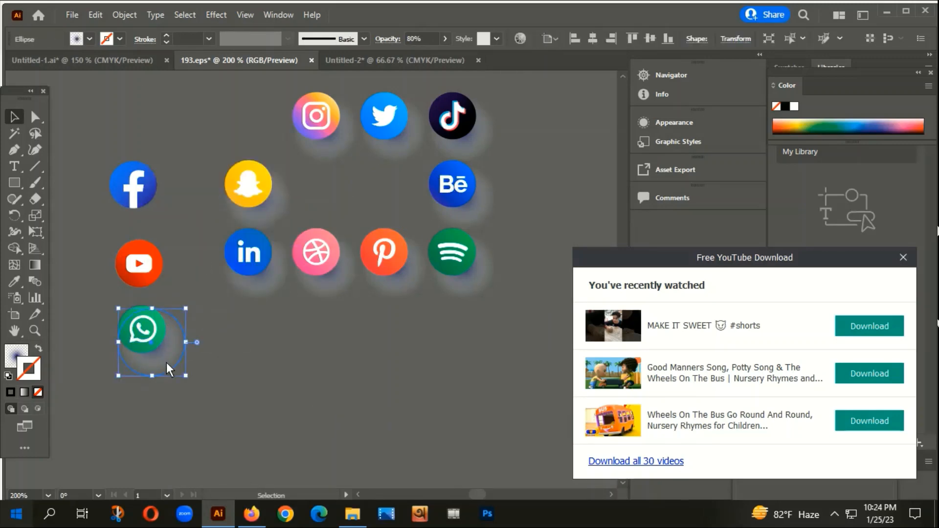
{"action": "key", "text": "Delete"}
{"action": "scroll", "coordinate": [372, 374], "scroll_direction": "left", "scroll_amount": 2}
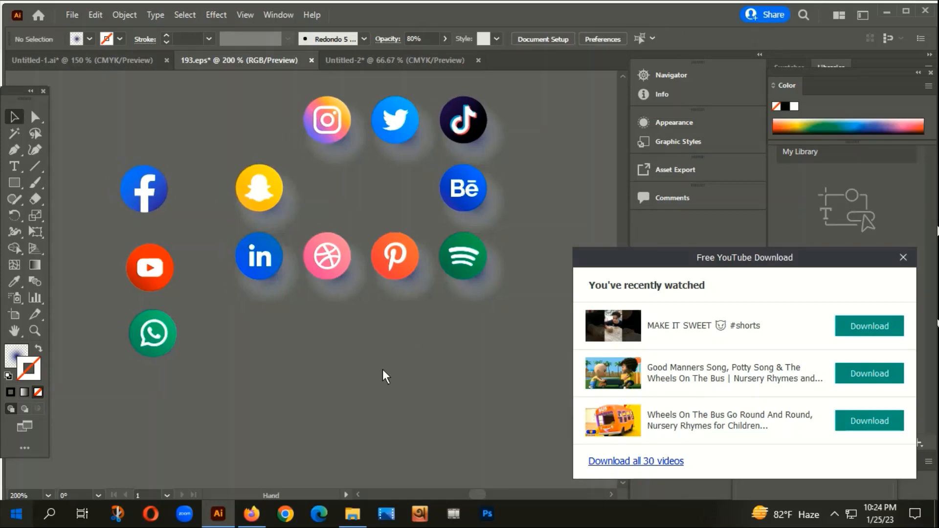
Step: Move the Twitter icon beside the WhatsApp icon and the LinkedIn icon below it, away from the remaining set
{"action": "left_click_drag", "start_coordinate": [407, 122], "coordinate": [246, 358]}
{"action": "left_click_drag", "start_coordinate": [273, 261], "coordinate": [160, 433]}
{"action": "scroll", "coordinate": [273, 281], "scroll_direction": "down", "scroll_amount": 3}
{"action": "scroll", "coordinate": [273, 281], "scroll_direction": "left", "scroll_amount": 1}
{"action": "left_click", "coordinate": [273, 279]}
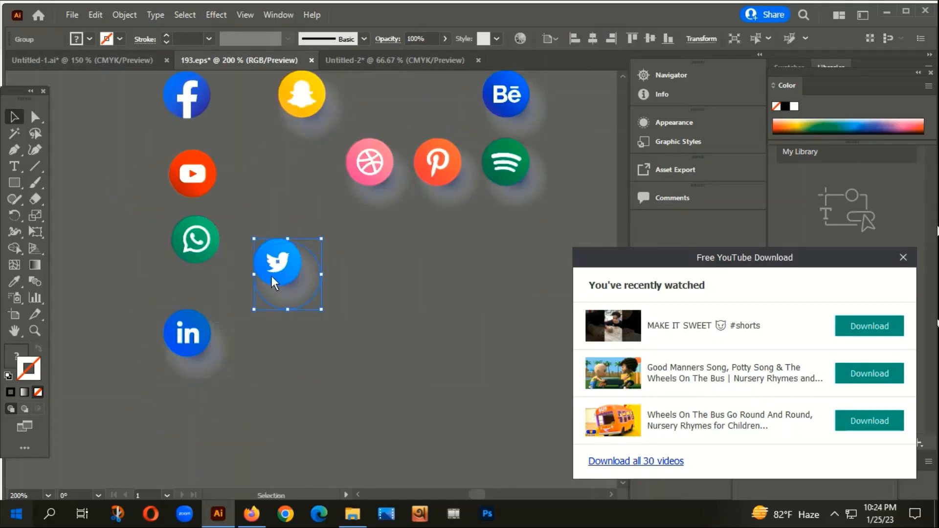
Step: Check in Untitled-1.ai which contact icons the reference card uses, then return to the 193.eps document
{"action": "left_click", "coordinate": [97, 61]}
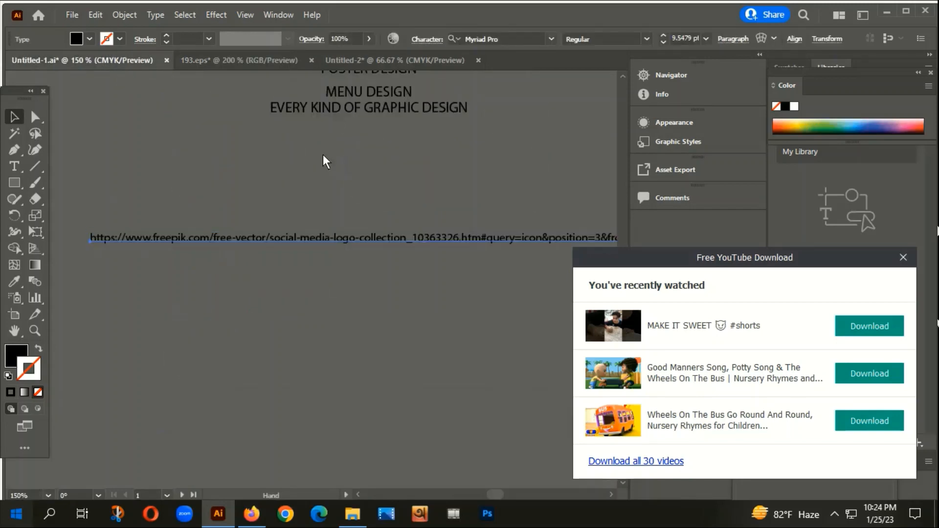
{"action": "scroll", "coordinate": [275, 244], "scroll_direction": "up", "scroll_amount": 8}
{"action": "scroll", "coordinate": [345, 288], "scroll_direction": "down", "scroll_amount": 3}
{"action": "scroll", "coordinate": [362, 288], "scroll_direction": "left", "scroll_amount": 6}
{"action": "scroll", "coordinate": [362, 288], "scroll_direction": "down", "scroll_amount": 2}
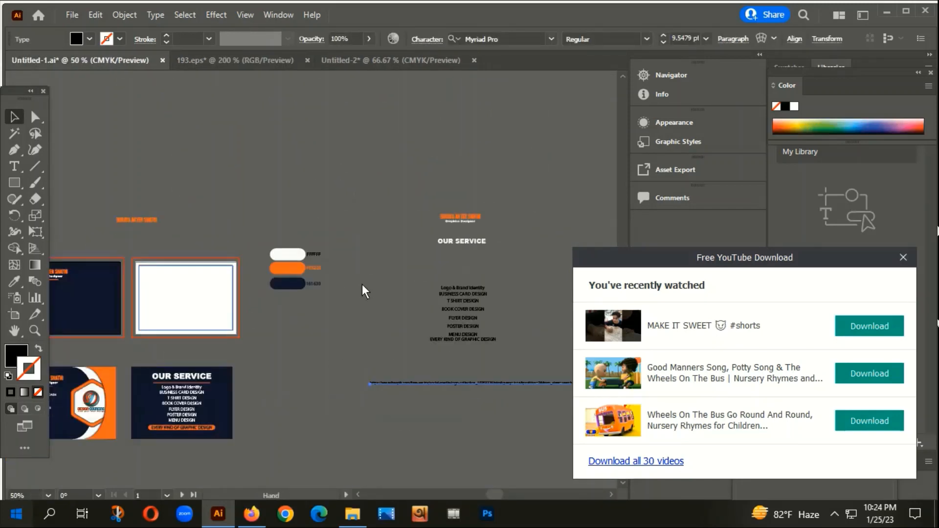
{"action": "scroll", "coordinate": [253, 288], "scroll_direction": "up", "scroll_amount": 1}
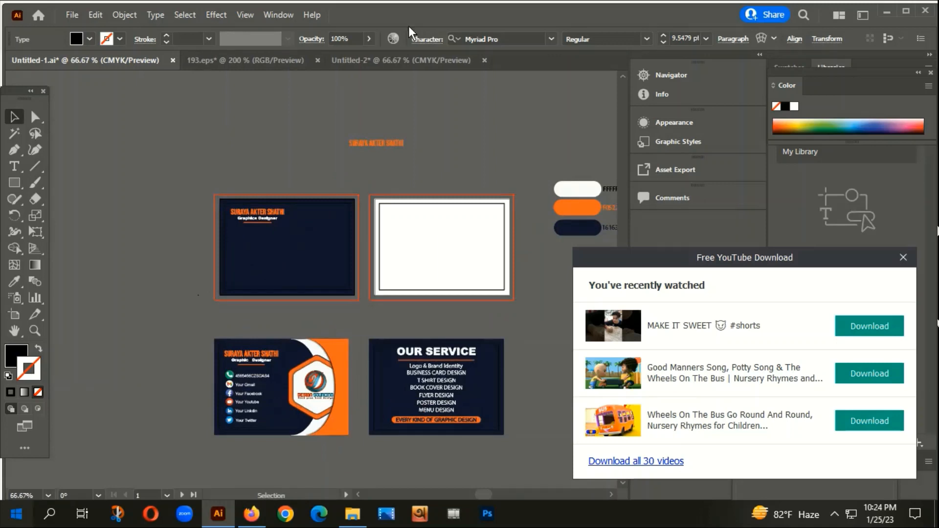
{"action": "left_click", "coordinate": [242, 61]}
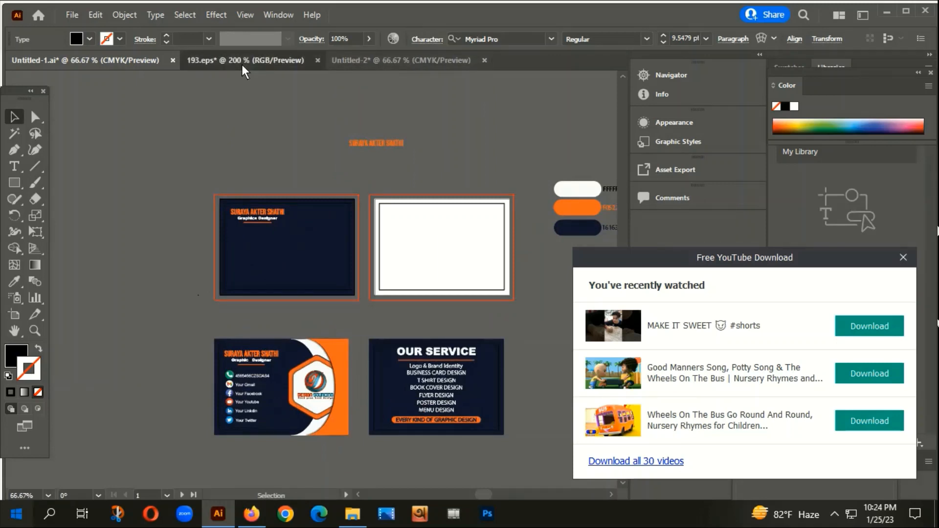
Step: Ungroup the Twitter icon and pull its shadow ellipse away from the blue circle
{"action": "right_click", "coordinate": [277, 277]}
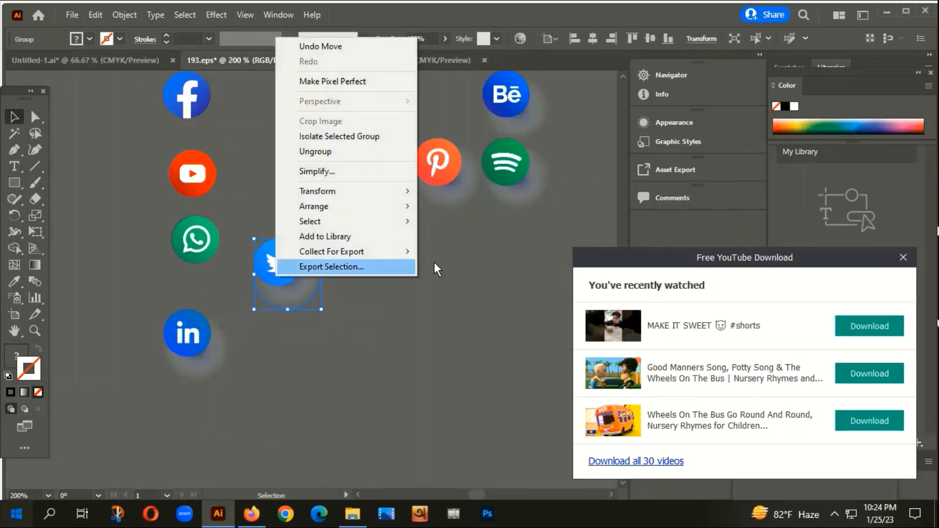
{"action": "left_click", "coordinate": [315, 151]}
{"action": "left_click_drag", "start_coordinate": [271, 262], "coordinate": [241, 354]}
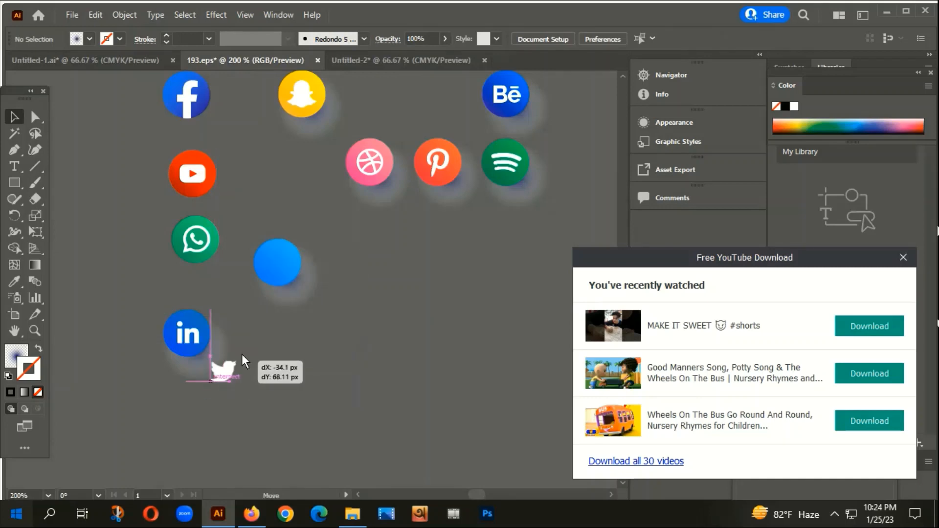
{"action": "key", "text": "ctrl+z"}
{"action": "left_click_drag", "start_coordinate": [313, 308], "coordinate": [409, 354]}
Step: Ungroup the LinkedIn icon, pull its shadow ellipse away and shift the clean icon below the WhatsApp icon
{"action": "left_click_drag", "start_coordinate": [218, 366], "coordinate": [371, 416]}
{"action": "right_click", "coordinate": [228, 343]}
{"action": "left_click", "coordinate": [288, 214]}
{"action": "left_click", "coordinate": [304, 360]}
{"action": "left_click", "coordinate": [207, 338]}
Step: Group the LinkedIn circle with its letters, and group the Twitter circle with its bird
{"action": "right_click", "coordinate": [213, 321]}
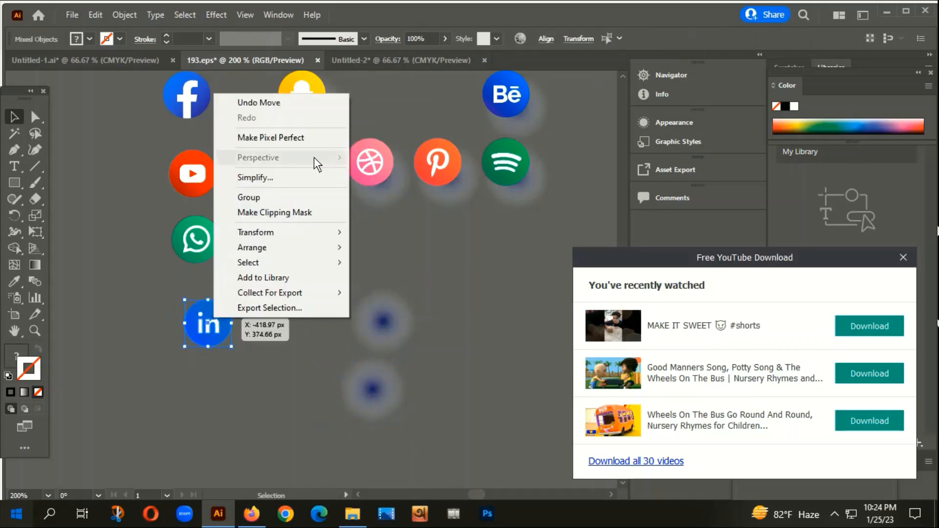
{"action": "left_click", "coordinate": [269, 195]}
{"action": "left_click", "coordinate": [284, 360]}
{"action": "scroll", "coordinate": [279, 259], "scroll_direction": "up", "scroll_amount": 2}
{"action": "left_click", "coordinate": [265, 229]}
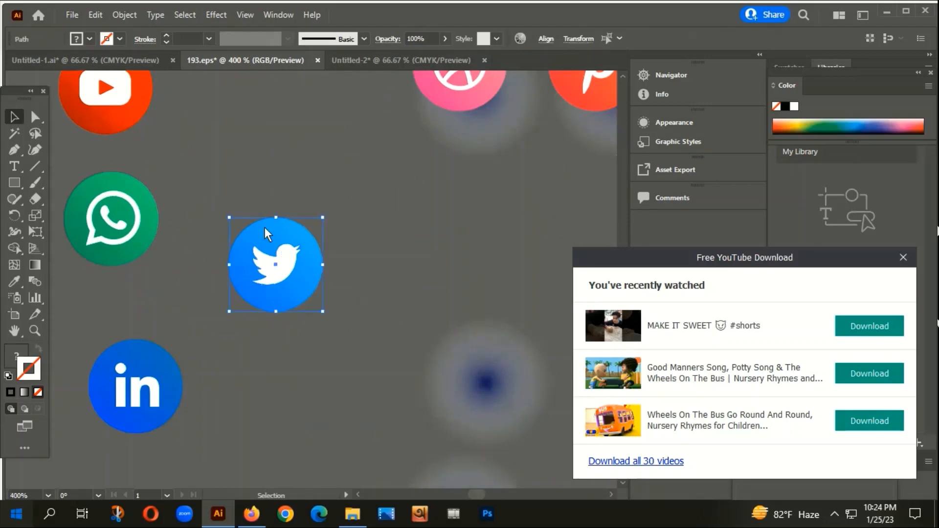
{"action": "right_click", "coordinate": [264, 216]}
{"action": "left_click", "coordinate": [300, 300]}
{"action": "scroll", "coordinate": [374, 301], "scroll_direction": "down", "scroll_amount": 2}
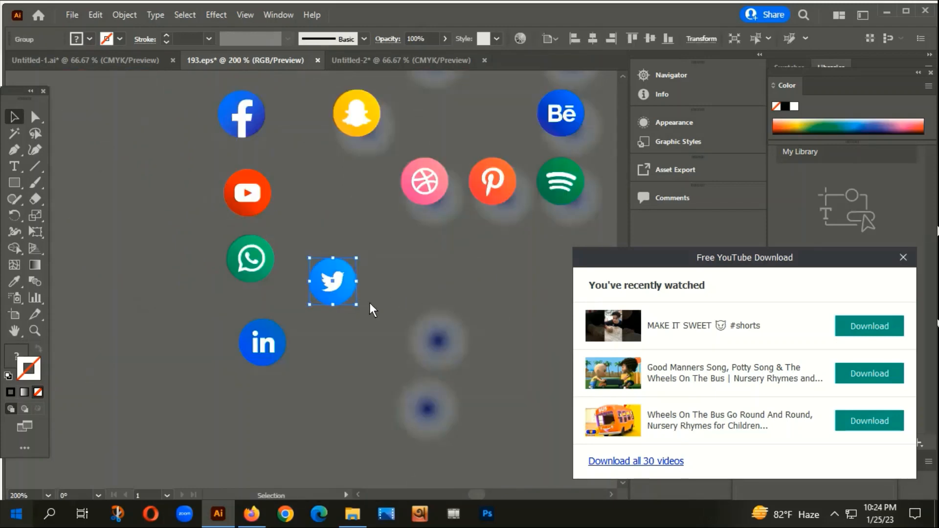
Step: Group the YouTube circle with its play symbol and move the icon directly beneath the Facebook icon
{"action": "left_click", "coordinate": [254, 178]}
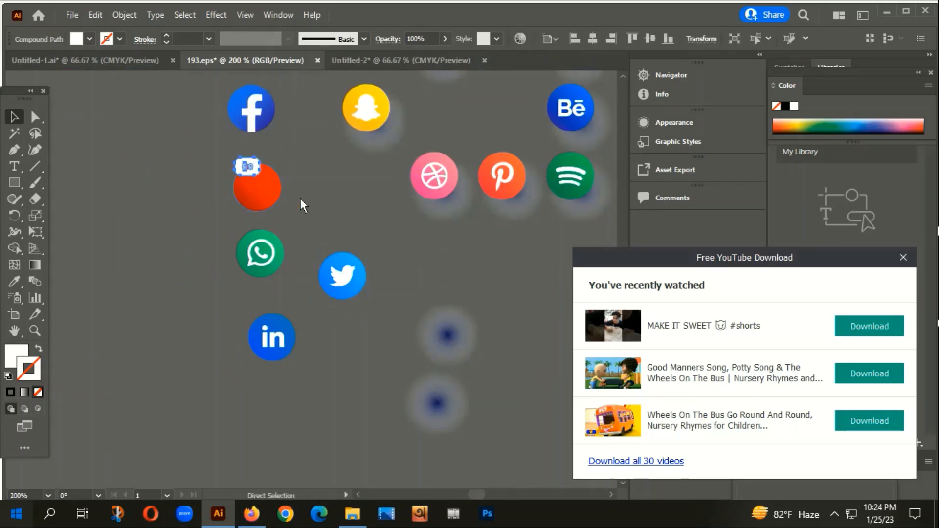
{"action": "scroll", "coordinate": [257, 193], "scroll_direction": "up", "scroll_amount": 2}
{"action": "left_click_drag", "start_coordinate": [214, 165], "coordinate": [327, 241]}
{"action": "right_click", "coordinate": [303, 158]}
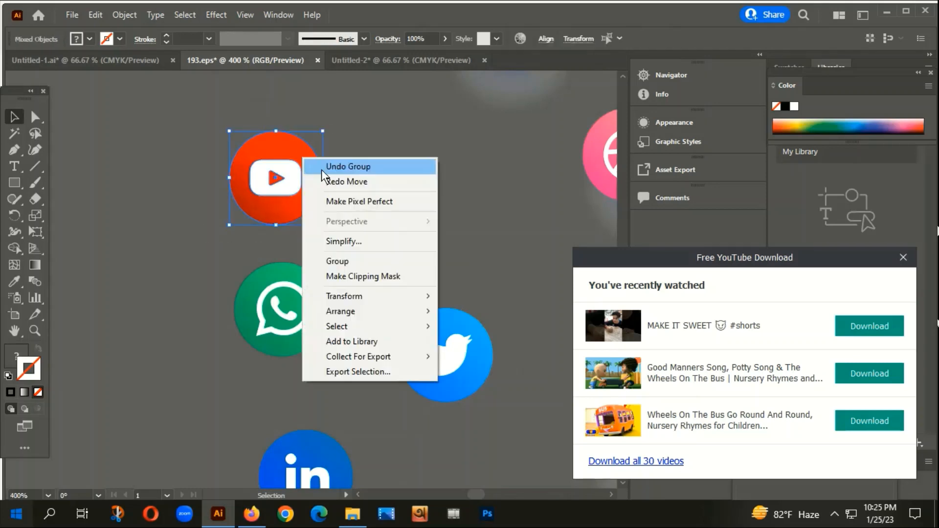
{"action": "left_click", "coordinate": [341, 260]}
{"action": "left_click", "coordinate": [371, 224]}
{"action": "scroll", "coordinate": [362, 234], "scroll_direction": "down", "scroll_amount": 2}
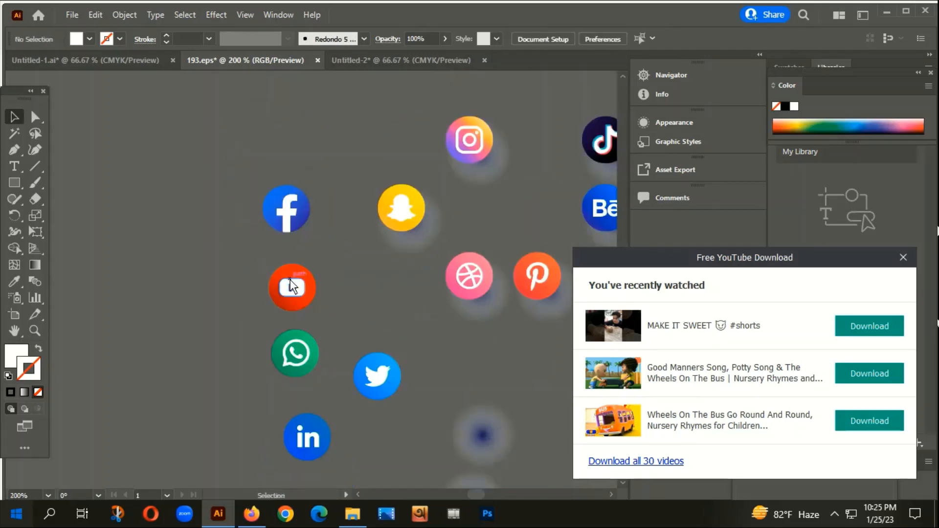
{"action": "left_click_drag", "start_coordinate": [291, 279], "coordinate": [288, 267]}
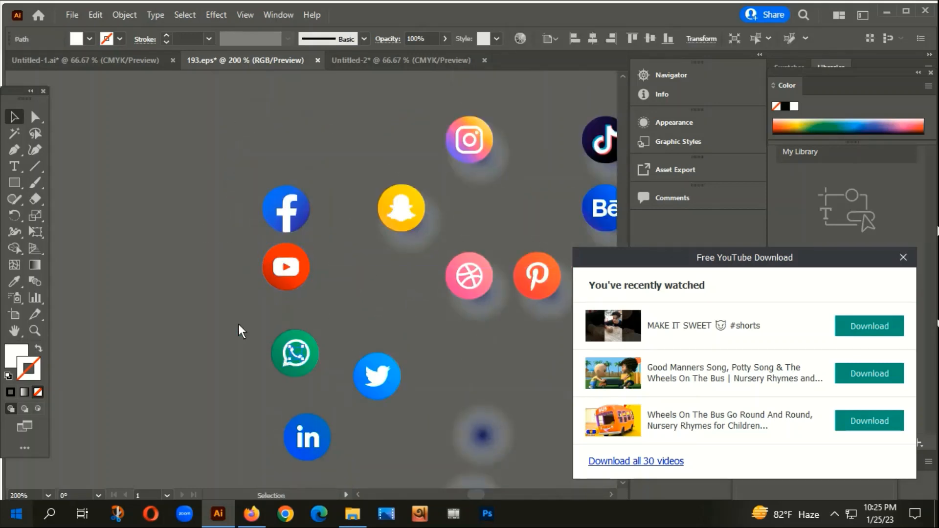
Step: Group the WhatsApp circle with its white symbol
{"action": "left_click", "coordinate": [307, 359]}
{"action": "right_click", "coordinate": [304, 350]}
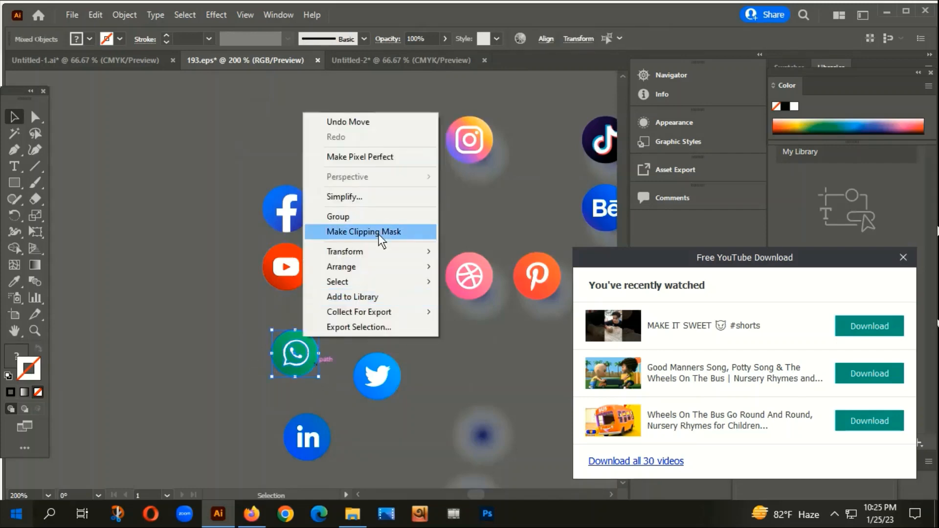
{"action": "left_click", "coordinate": [350, 214]}
{"action": "left_click", "coordinate": [357, 324]}
{"action": "scroll", "coordinate": [258, 362], "scroll_direction": "down", "scroll_amount": 3}
Step: Ungroup the LinkedIn icon and group its circle and letters again
{"action": "left_click", "coordinate": [302, 367]}
{"action": "right_click", "coordinate": [303, 368]}
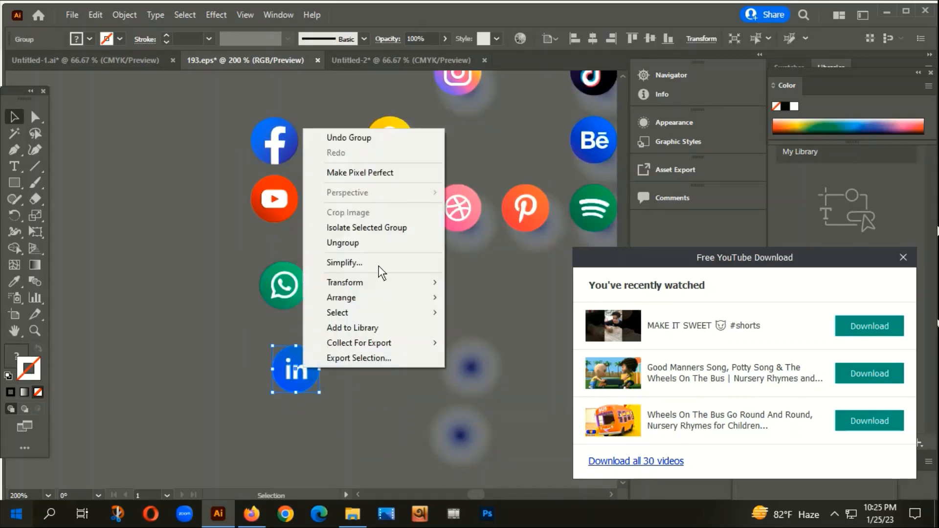
{"action": "left_click", "coordinate": [350, 244]}
{"action": "left_click", "coordinate": [337, 403]}
{"action": "left_click_drag", "start_coordinate": [291, 379], "coordinate": [308, 396]}
{"action": "key", "text": "ctrl+z"}
{"action": "right_click", "coordinate": [297, 373]}
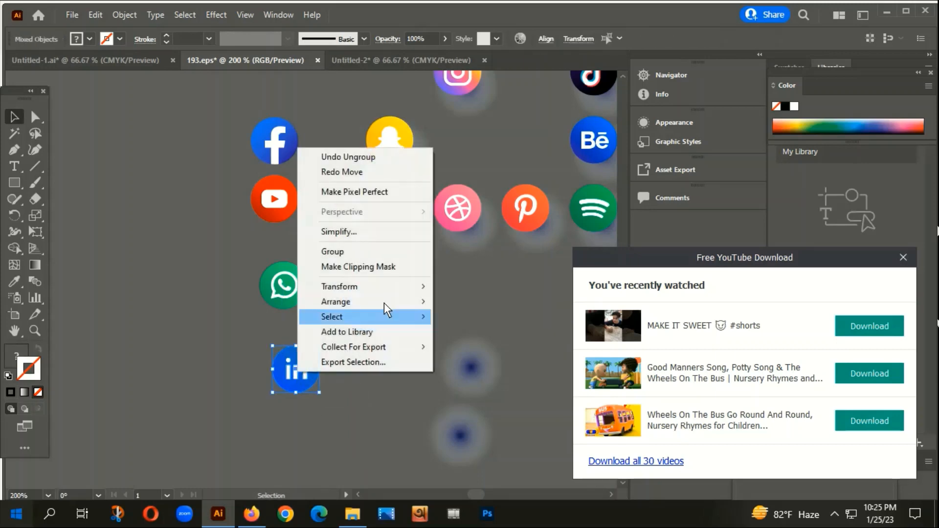
{"action": "left_click", "coordinate": [346, 251]}
{"action": "left_click", "coordinate": [344, 279]}
Step: Ungroup the Twitter icon and group its circle and bird again
{"action": "left_click", "coordinate": [343, 302]}
{"action": "right_click", "coordinate": [373, 295]}
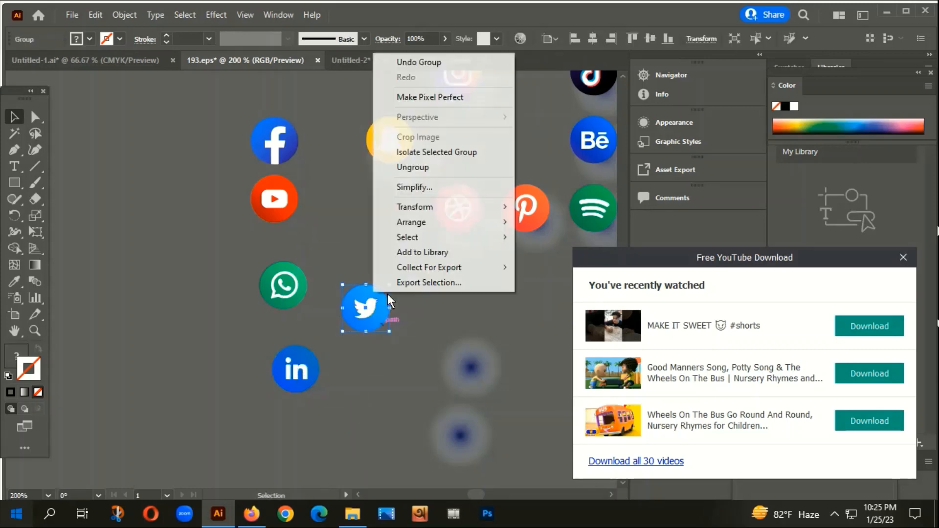
{"action": "left_click", "coordinate": [413, 165]}
{"action": "right_click", "coordinate": [365, 298]}
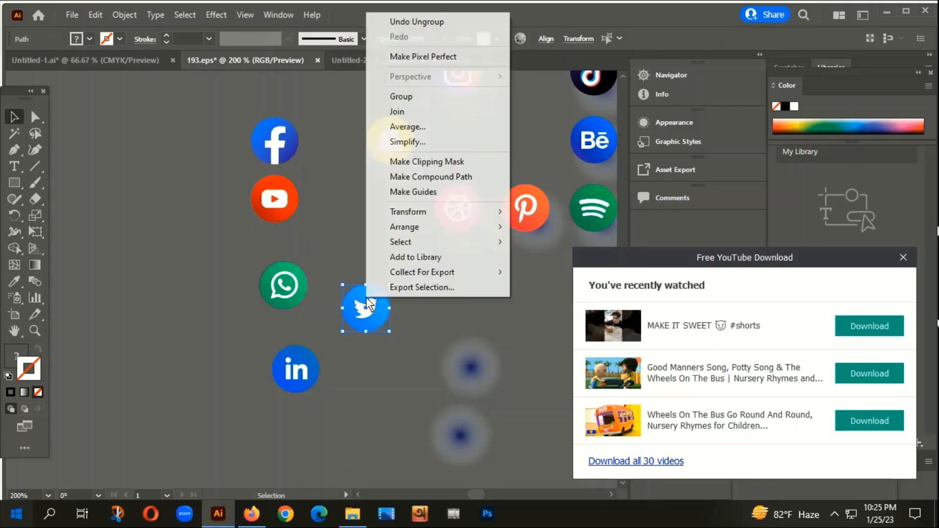
{"action": "left_click", "coordinate": [412, 98]}
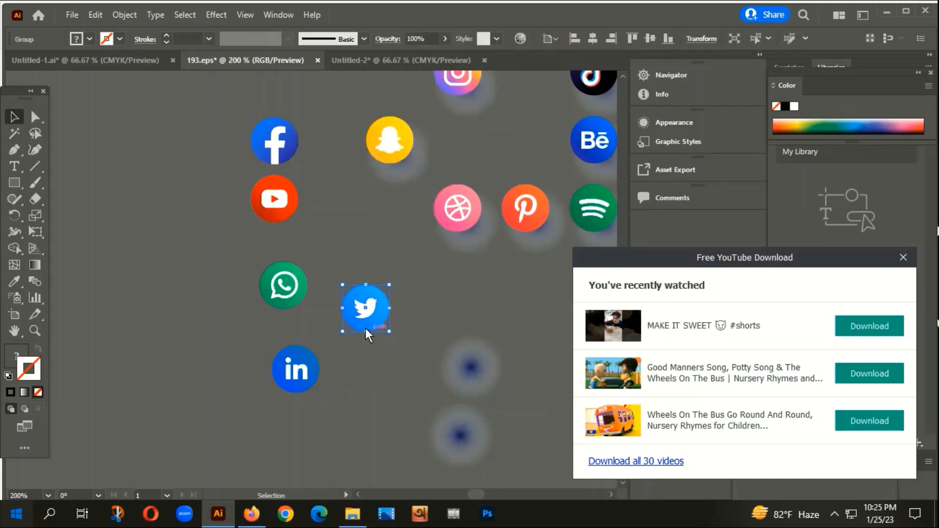
Step: Stack the Twitter, WhatsApp and LinkedIn icons in a column beneath the YouTube icon
{"action": "left_click_drag", "start_coordinate": [366, 313], "coordinate": [287, 251]}
{"action": "left_click_drag", "start_coordinate": [292, 291], "coordinate": [297, 312]}
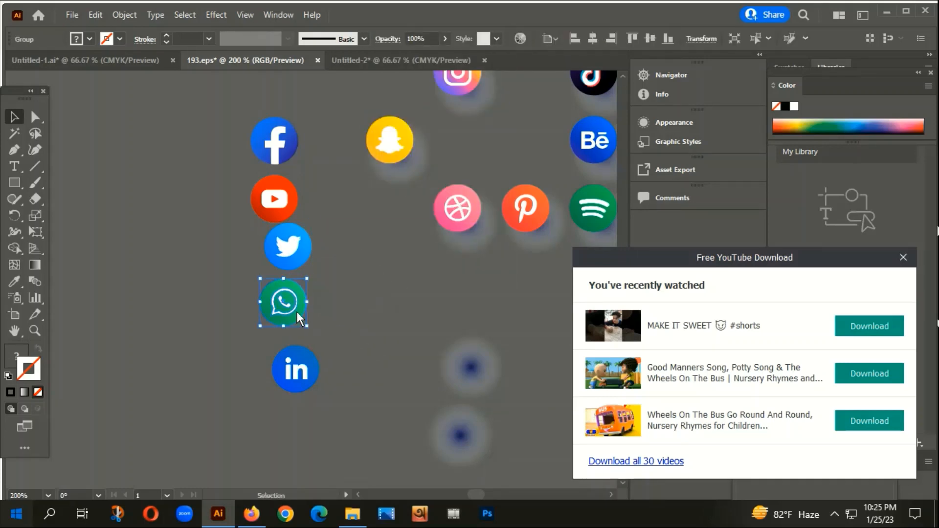
{"action": "left_click_drag", "start_coordinate": [300, 371], "coordinate": [279, 353]}
Step: Copy the column of five social media icons from 193.eps and paste it into Untitled-1.ai
{"action": "left_click", "coordinate": [216, 130]}
{"action": "left_click_drag", "start_coordinate": [216, 130], "coordinate": [310, 365]}
{"action": "key", "text": "a"}
{"action": "key", "text": "v"}
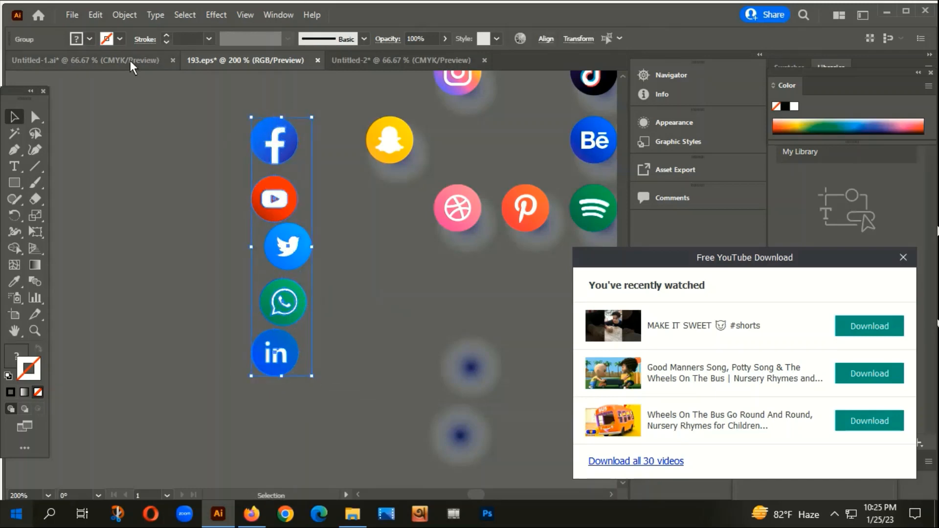
{"action": "left_click", "coordinate": [128, 61]}
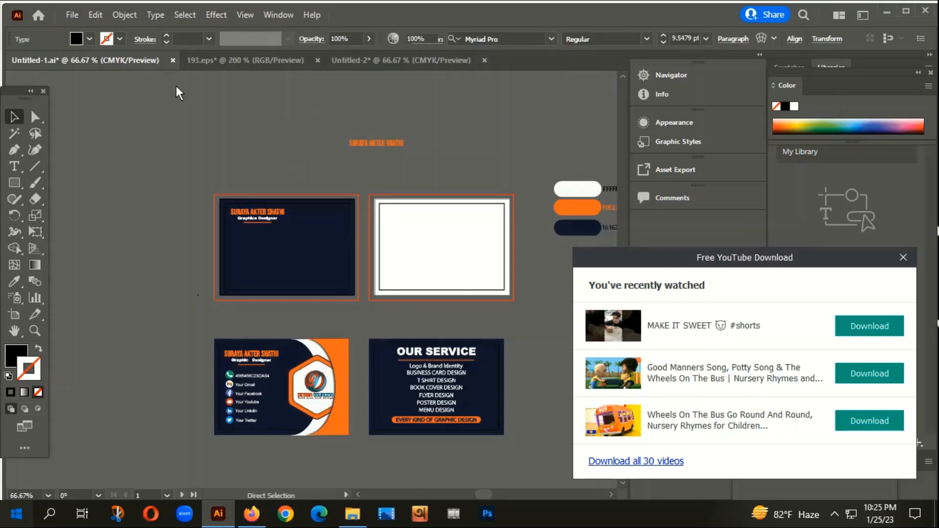
{"action": "key", "text": "ctrl+v"}
{"action": "scroll", "coordinate": [251, 433], "scroll_direction": "up", "scroll_amount": 2}
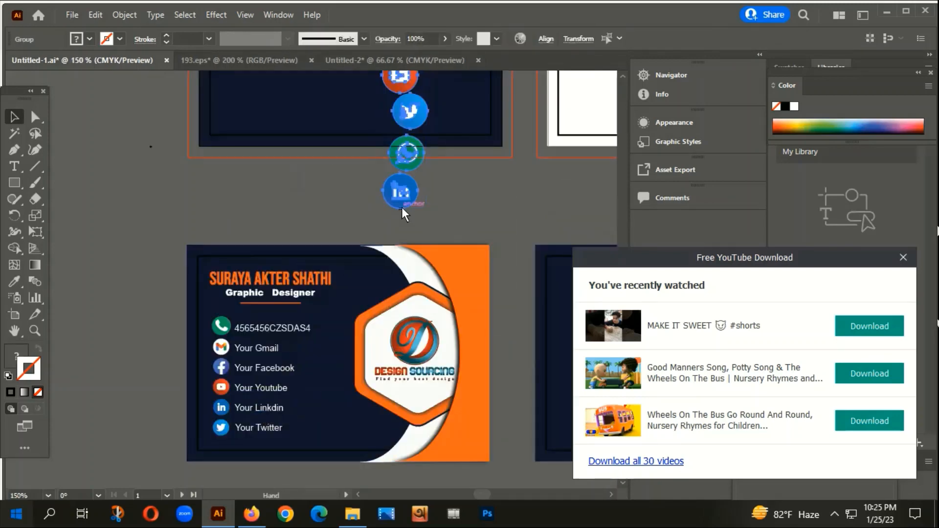
Step: Move the pasted icons onto the empty canvas beside the navy front card
{"action": "left_click_drag", "start_coordinate": [401, 206], "coordinate": [487, 310]}
{"action": "left_click_drag", "start_coordinate": [485, 256], "coordinate": [146, 229]}
{"action": "left_click_drag", "start_coordinate": [217, 277], "coordinate": [270, 183]}
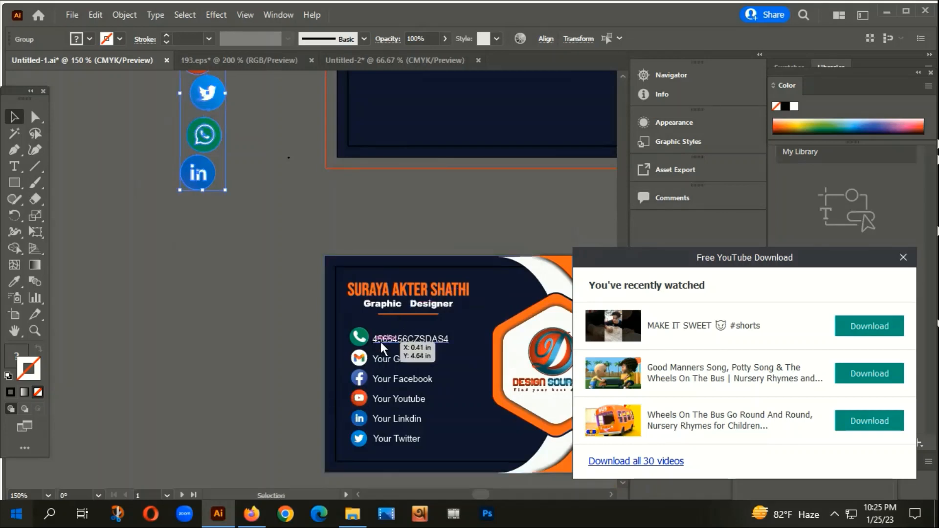
{"action": "left_click", "coordinate": [278, 164]}
Step: Set the WhatsApp icon apart from the column and place a copy of it below the LinkedIn icon
{"action": "left_click_drag", "start_coordinate": [199, 128], "coordinate": [261, 137]}
{"action": "key", "text": "ctrl+="}
{"action": "scroll", "coordinate": [233, 213], "scroll_direction": "down", "scroll_amount": 2}
Step: Ungroup the WhatsApp copy and delete its white speech-bubble outline, keeping the handset
{"action": "right_click", "coordinate": [209, 211]}
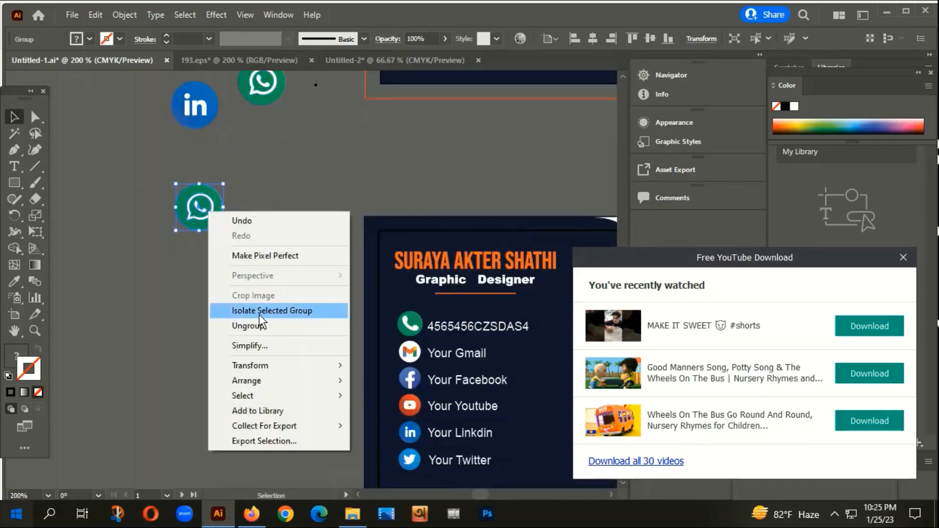
{"action": "left_click", "coordinate": [257, 325]}
{"action": "left_click", "coordinate": [254, 286]}
{"action": "left_click", "coordinate": [206, 219]}
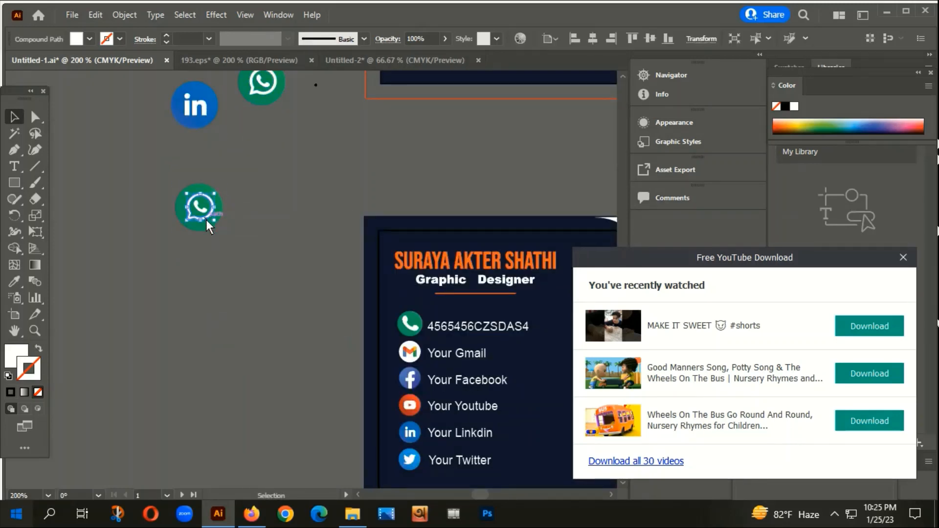
{"action": "key", "text": "Delete"}
Step: Enlarge the white handset about its centre to fill most of the green circle
{"action": "left_click", "coordinate": [198, 209]}
{"action": "scroll", "coordinate": [195, 215], "scroll_direction": "up", "scroll_amount": 3}
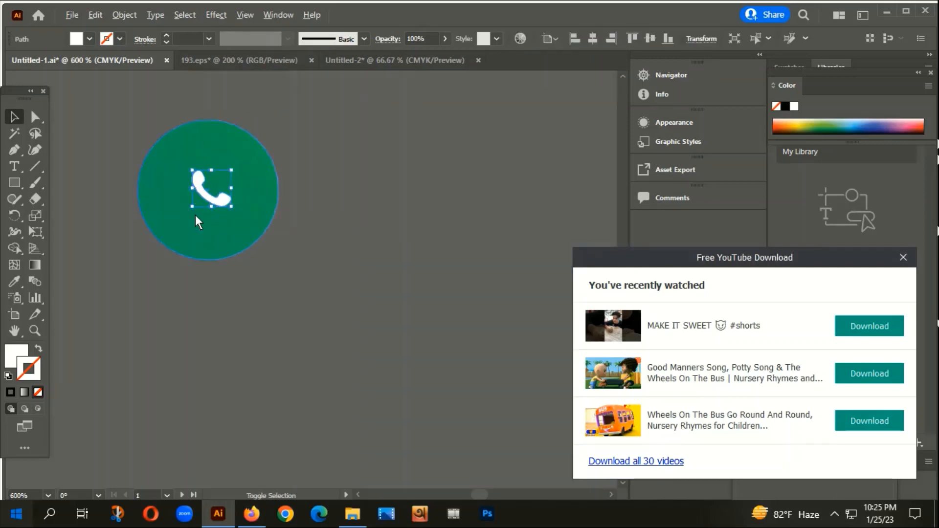
{"action": "left_click_drag", "start_coordinate": [231, 171], "coordinate": [265, 143]}
{"action": "left_click", "coordinate": [298, 233]}
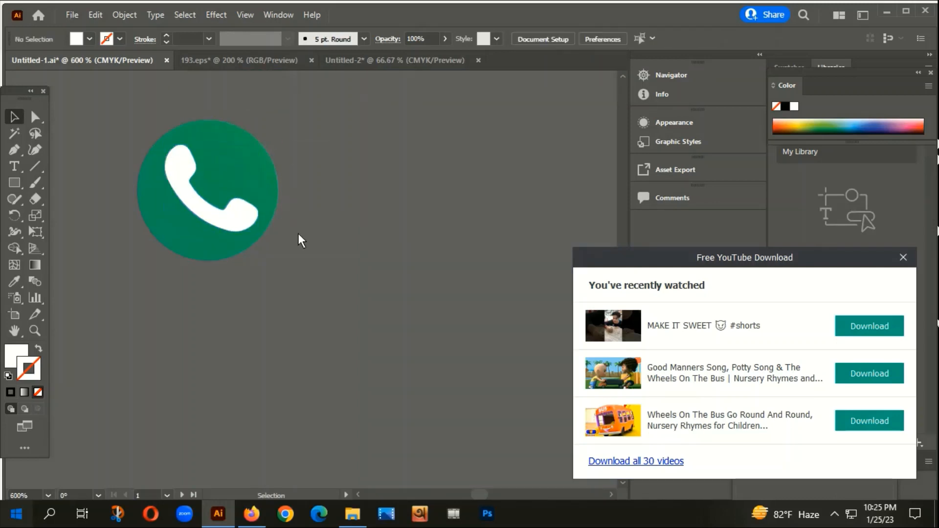
Step: Group the enlarged handset with its green circle as a phone icon
{"action": "scroll", "coordinate": [264, 226], "scroll_direction": "down", "scroll_amount": 3}
{"action": "right_click", "coordinate": [281, 226]}
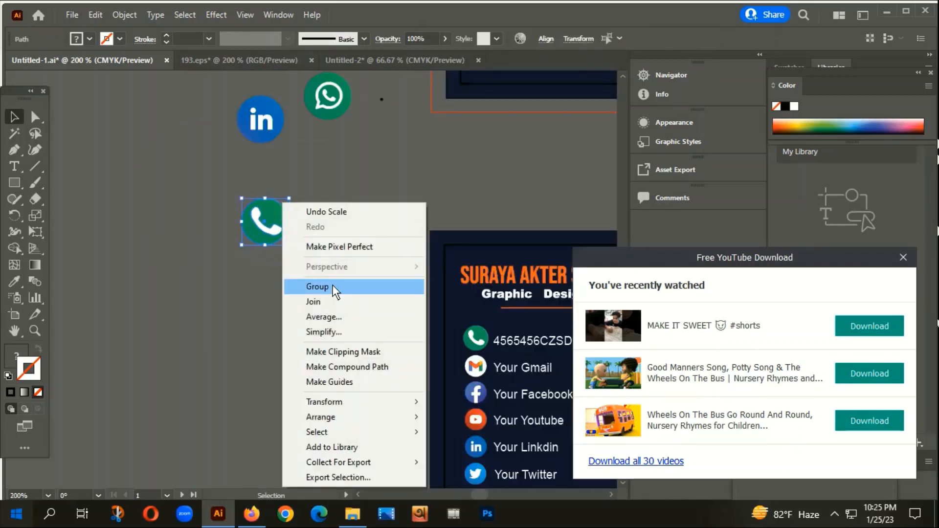
{"action": "left_click", "coordinate": [290, 285]}
{"action": "scroll", "coordinate": [323, 218], "scroll_direction": "down", "scroll_amount": 2}
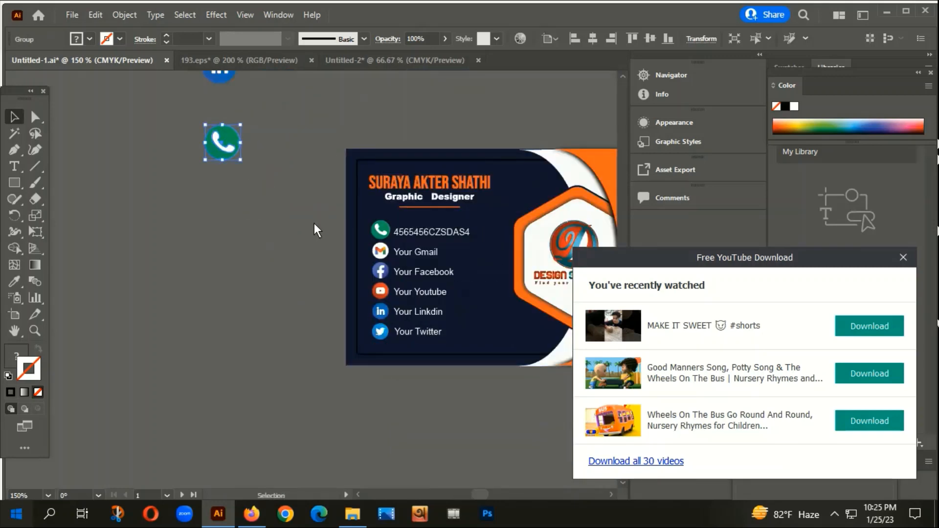
{"action": "scroll", "coordinate": [314, 223], "scroll_direction": "down", "scroll_amount": 1}
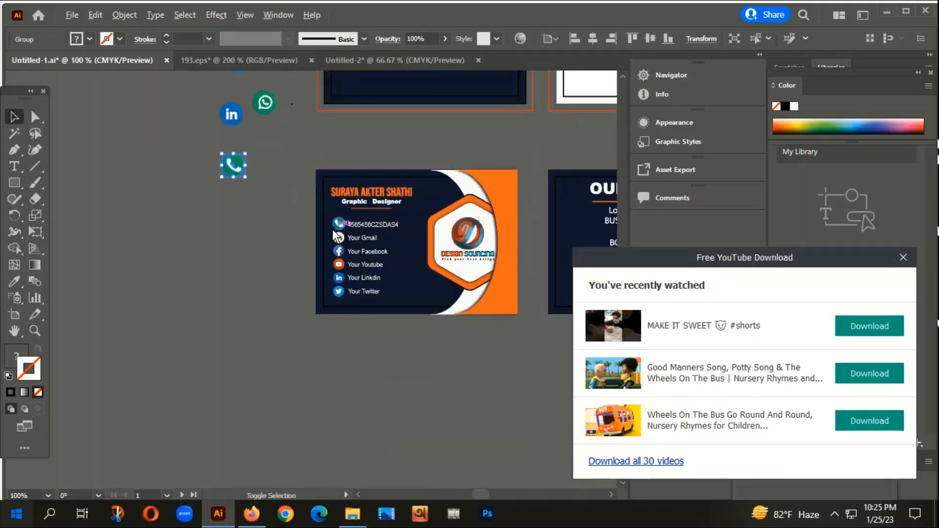
Step: Ungroup the contact icons and text lines on the reference card
{"action": "scroll", "coordinate": [334, 232], "scroll_direction": "up", "scroll_amount": 1}
{"action": "left_click", "coordinate": [351, 247]}
{"action": "right_click", "coordinate": [350, 247]}
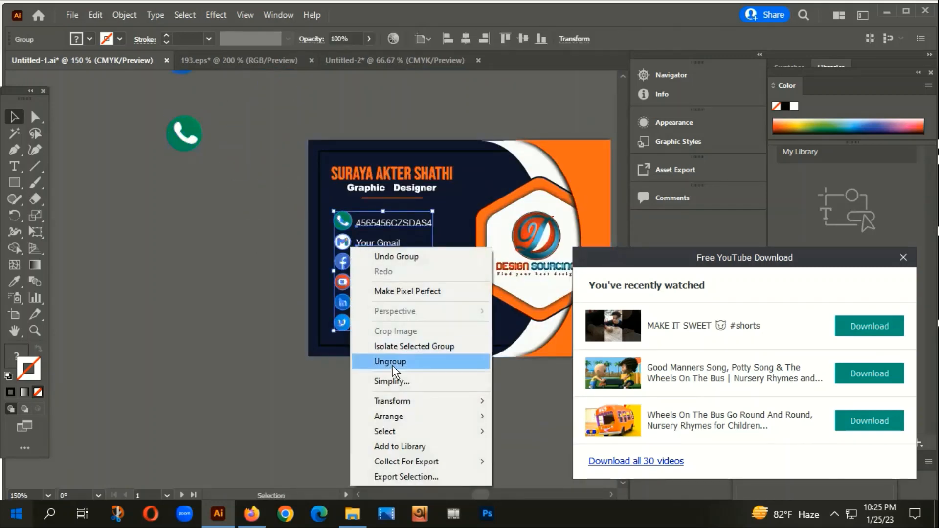
{"action": "left_click", "coordinate": [392, 361]}
{"action": "left_click", "coordinate": [378, 441]}
{"action": "left_click", "coordinate": [350, 243]}
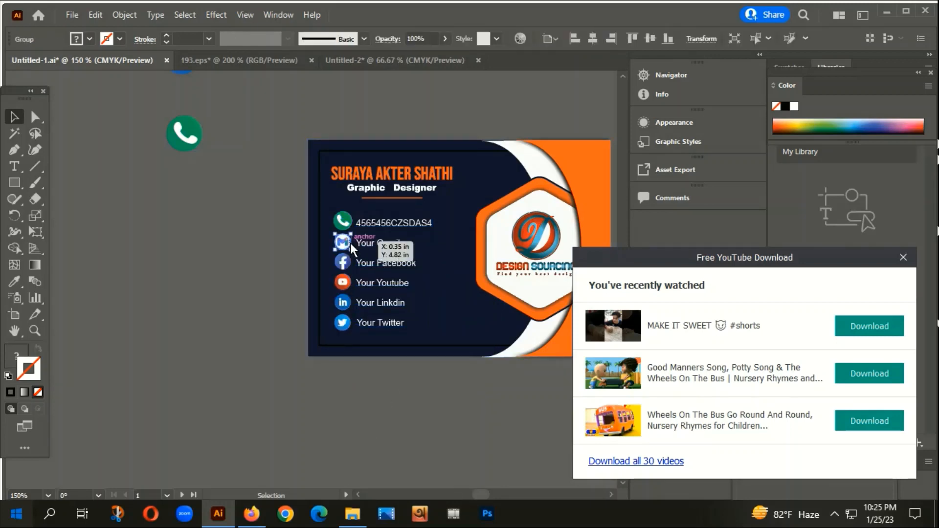
{"action": "key", "text": "Delete"}
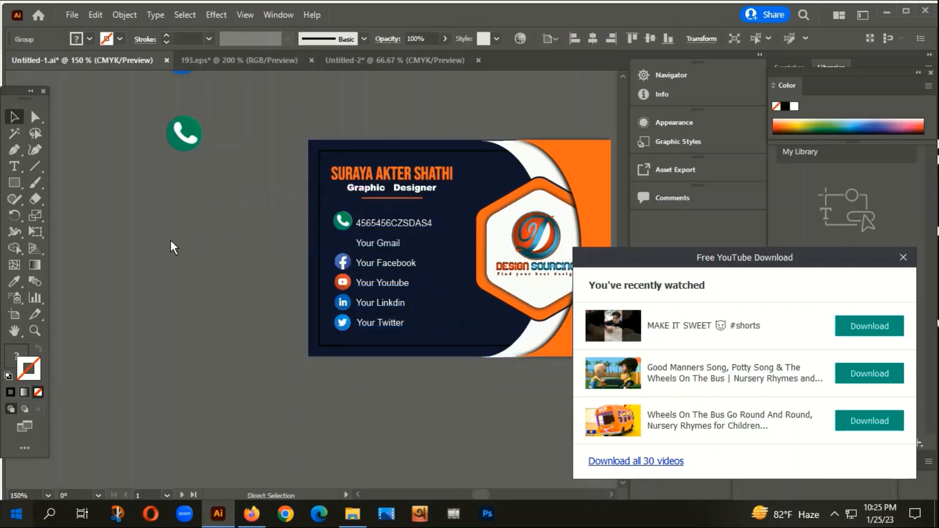
{"action": "key", "text": "ctrl+z"}
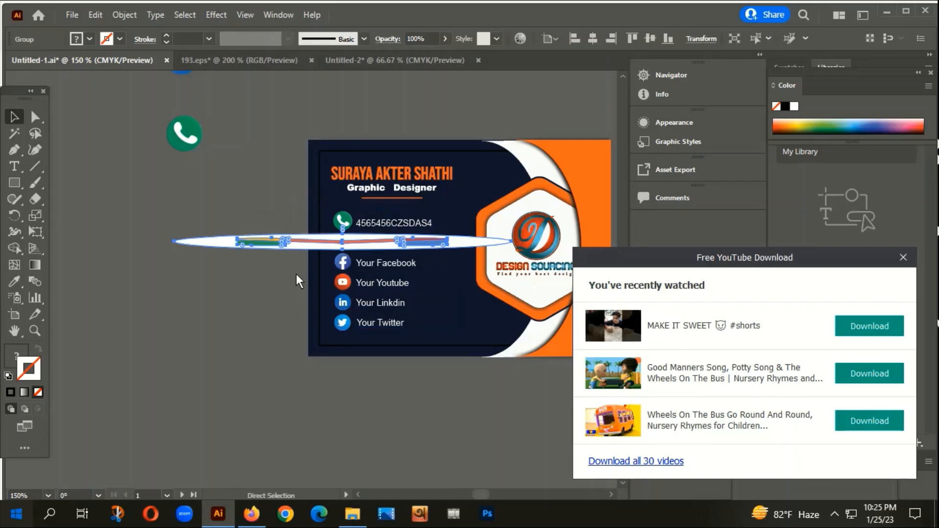
{"action": "left_click", "coordinate": [272, 330]}
Step: Place a copy of the reference card's Gmail icon below the loose phone icon
{"action": "left_click_drag", "start_coordinate": [348, 239], "coordinate": [183, 178]}
{"action": "left_click", "coordinate": [197, 196]}
{"action": "left_click_drag", "start_coordinate": [241, 197], "coordinate": [322, 371]}
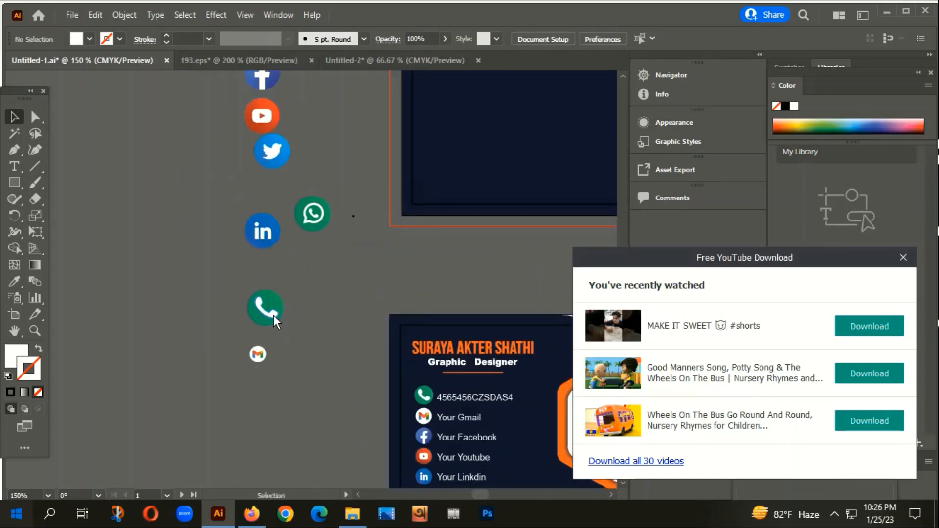
Step: Raise the phone icon and stack the LinkedIn and WhatsApp icons directly below the Twitter icon
{"action": "left_click_drag", "start_coordinate": [274, 315], "coordinate": [270, 290]}
{"action": "left_click_drag", "start_coordinate": [256, 221], "coordinate": [261, 182]}
{"action": "left_click", "coordinate": [292, 222]}
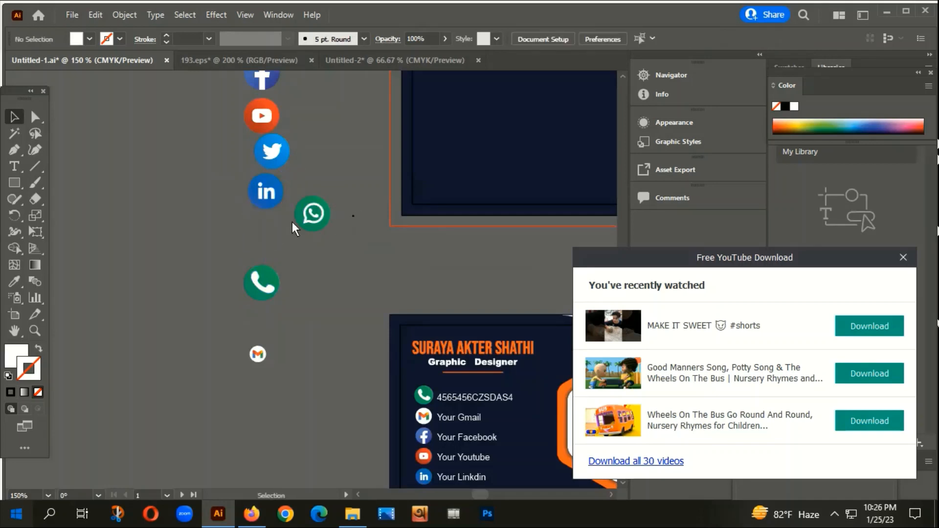
{"action": "left_click_drag", "start_coordinate": [315, 215], "coordinate": [252, 227]}
{"action": "left_click", "coordinate": [318, 262]}
{"action": "left_click_drag", "start_coordinate": [321, 263], "coordinate": [299, 332]}
Step: Start a new icon column beside the old one with the phone icon on top and the Gmail icon beneath it
{"action": "left_click_drag", "start_coordinate": [237, 417], "coordinate": [324, 302]}
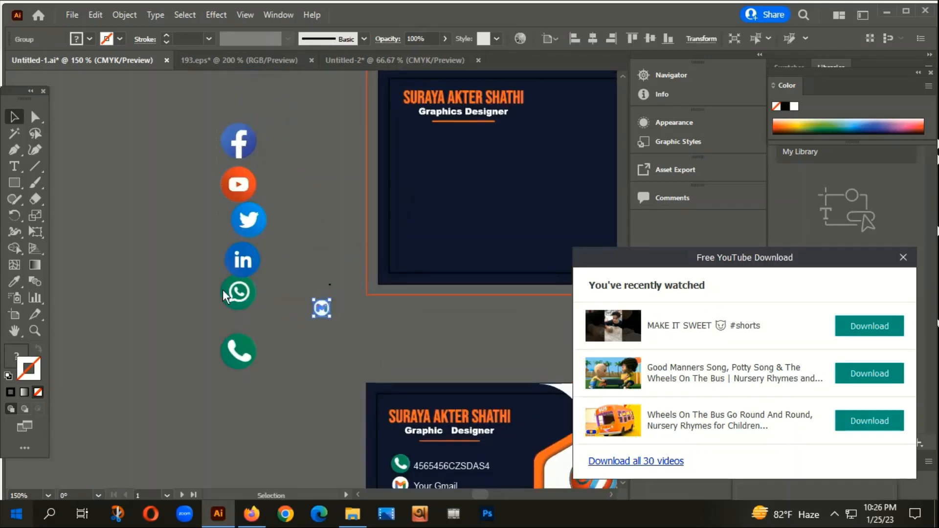
{"action": "left_click_drag", "start_coordinate": [254, 371], "coordinate": [256, 362]}
{"action": "left_click", "coordinate": [287, 341]}
{"action": "left_click_drag", "start_coordinate": [321, 307], "coordinate": [311, 360]}
{"action": "scroll", "coordinate": [247, 168], "scroll_direction": "up", "scroll_amount": 2}
{"action": "left_click", "coordinate": [304, 214]}
{"action": "left_click_drag", "start_coordinate": [241, 444], "coordinate": [316, 143]}
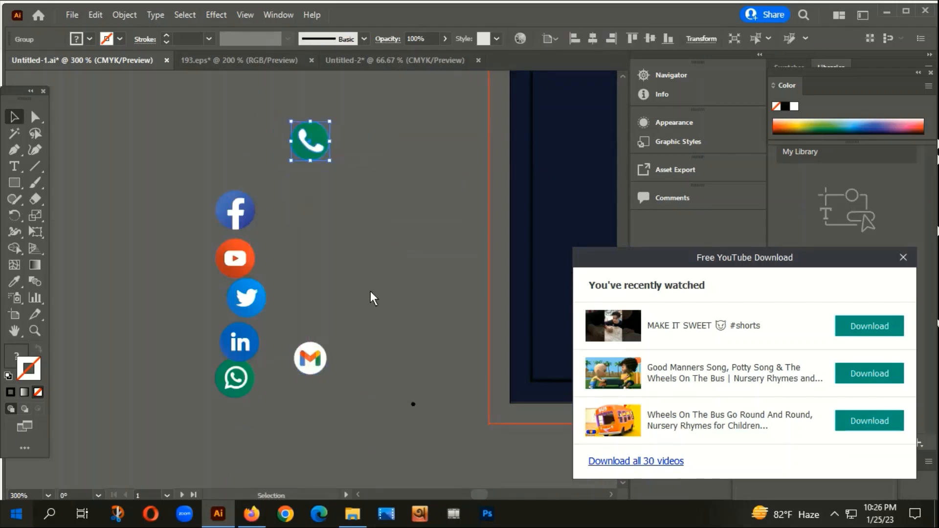
{"action": "left_click", "coordinate": [352, 343]}
{"action": "left_click_drag", "start_coordinate": [319, 364], "coordinate": [321, 212]}
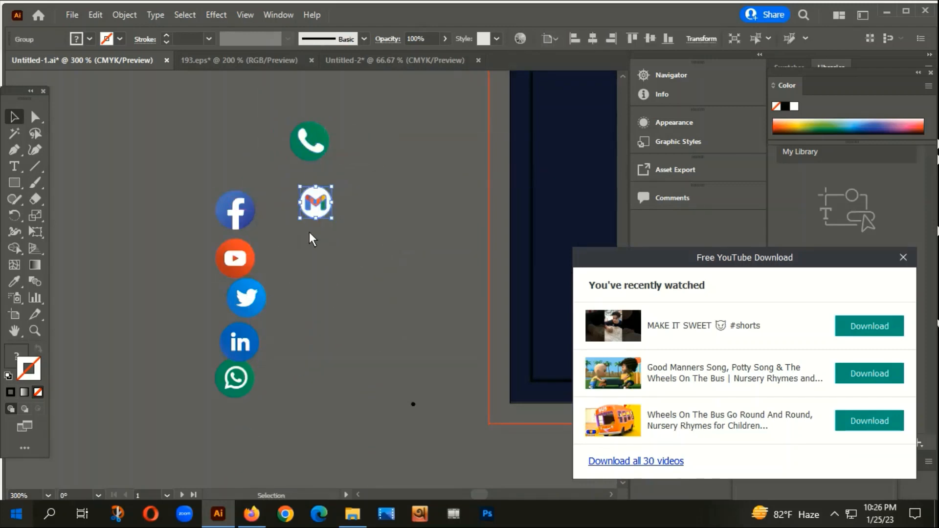
Step: Enlarge the Gmail icon to match the phone icon's diameter and centre it below the phone icon
{"action": "scroll", "coordinate": [309, 232], "scroll_direction": "down", "scroll_amount": 2}
{"action": "left_click_drag", "start_coordinate": [470, 306], "coordinate": [447, 189]}
{"action": "left_click_drag", "start_coordinate": [344, 123], "coordinate": [345, 184]}
{"action": "scroll", "coordinate": [301, 159], "scroll_direction": "up", "scroll_amount": 4}
{"action": "left_click_drag", "start_coordinate": [283, 217], "coordinate": [271, 177]}
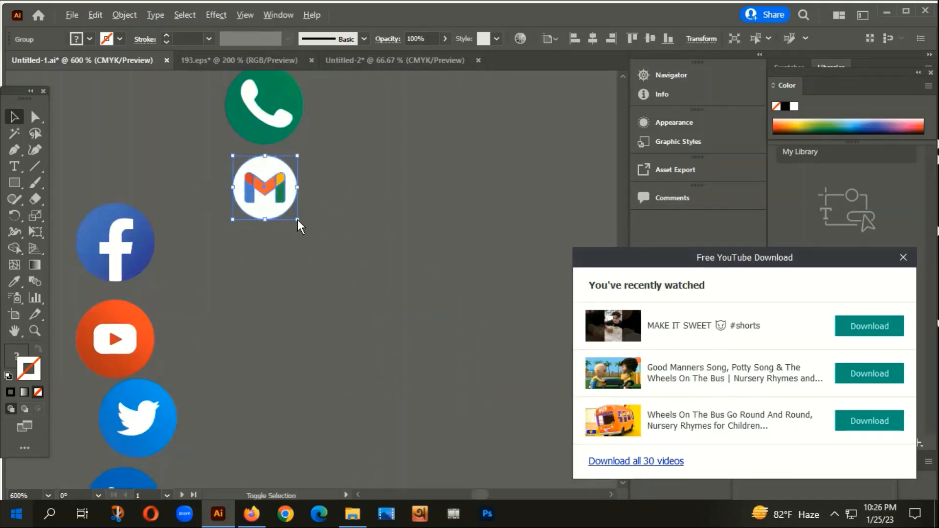
{"action": "left_click_drag", "start_coordinate": [297, 219], "coordinate": [306, 230]}
{"action": "left_click", "coordinate": [313, 220]}
{"action": "left_click_drag", "start_coordinate": [274, 183], "coordinate": [270, 186]}
{"action": "left_click_drag", "start_coordinate": [340, 247], "coordinate": [336, 207]}
Step: Insert the WhatsApp icon between the phone and Gmail icons in the new column
{"action": "scroll", "coordinate": [224, 233], "scroll_direction": "down", "scroll_amount": 2}
{"action": "left_click_drag", "start_coordinate": [309, 283], "coordinate": [263, 224]}
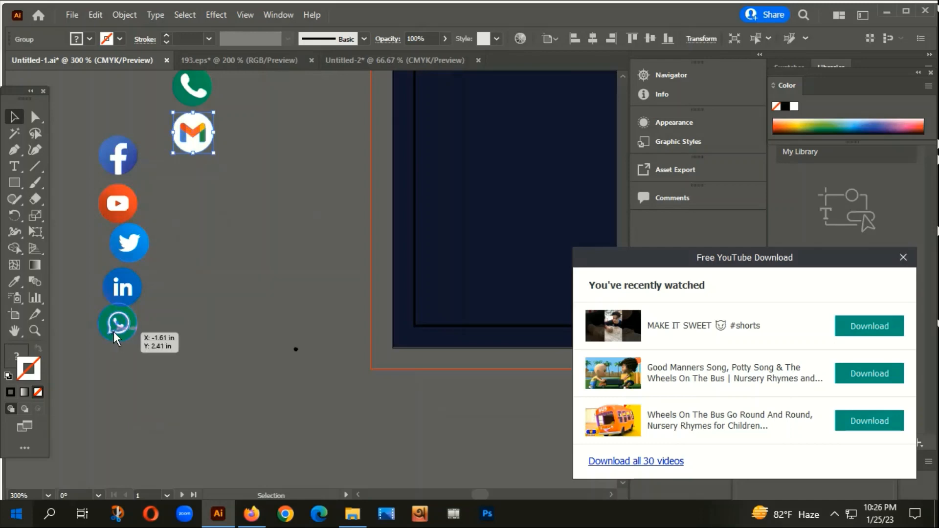
{"action": "left_click_drag", "start_coordinate": [114, 331], "coordinate": [189, 187]}
{"action": "left_click_drag", "start_coordinate": [186, 135], "coordinate": [214, 220]}
{"action": "left_click_drag", "start_coordinate": [203, 193], "coordinate": [203, 150]}
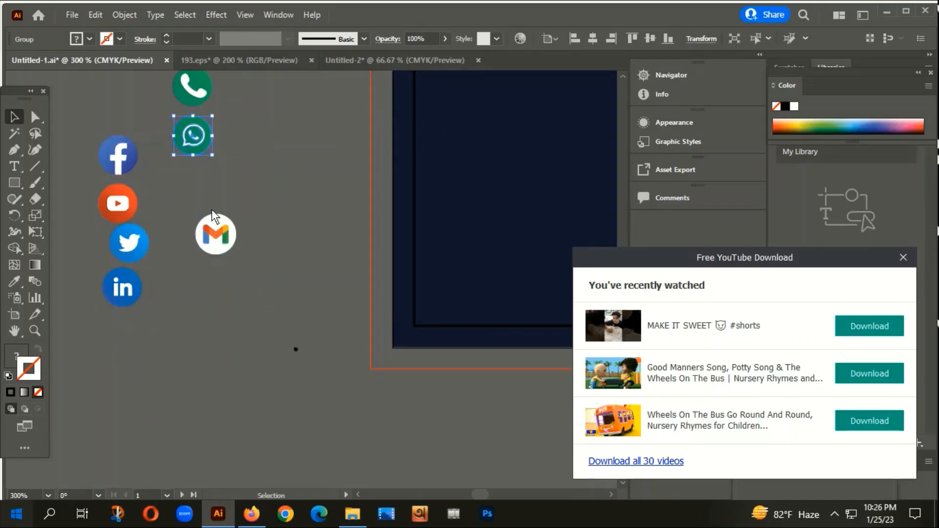
{"action": "left_click_drag", "start_coordinate": [227, 238], "coordinate": [205, 185]}
{"action": "left_click", "coordinate": [154, 167]}
Step: Stack the Facebook, Twitter, LinkedIn and YouTube icons in that order below the Gmail icon
{"action": "left_click_drag", "start_coordinate": [130, 166], "coordinate": [196, 224]}
{"action": "left_click_drag", "start_coordinate": [133, 253], "coordinate": [203, 278]}
{"action": "left_click_drag", "start_coordinate": [123, 287], "coordinate": [197, 314]}
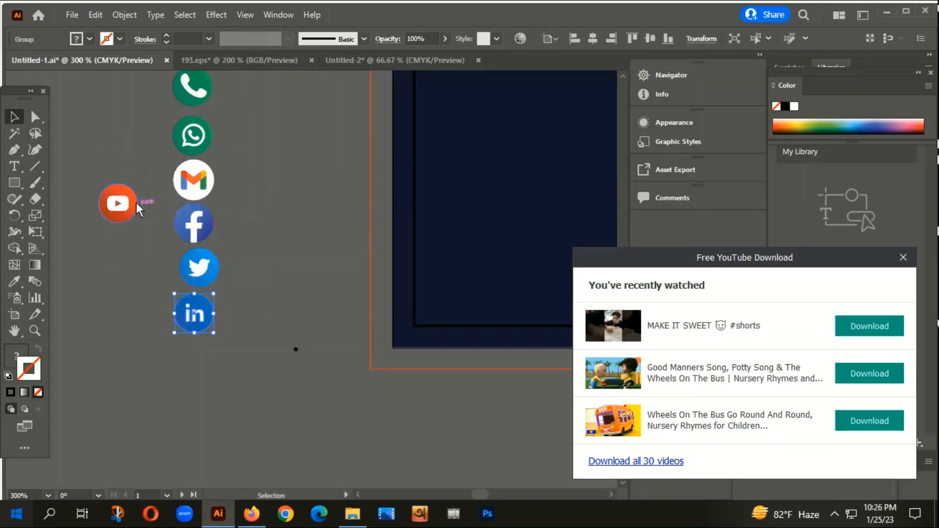
{"action": "left_click_drag", "start_coordinate": [136, 203], "coordinate": [214, 355]}
{"action": "left_click", "coordinate": [232, 345]}
{"action": "scroll", "coordinate": [233, 313], "scroll_direction": "down", "scroll_amount": 1}
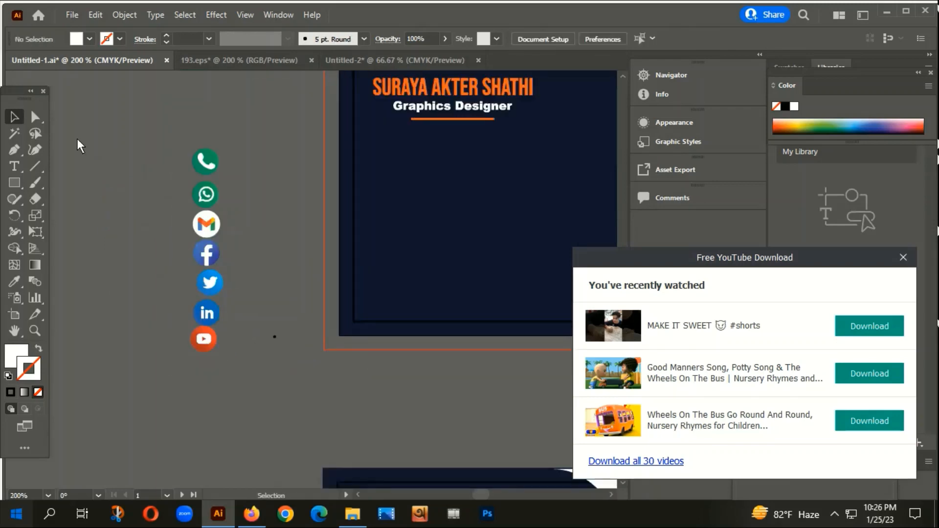
Step: Align the seven icons on their horizontal centres and distribute them vertically by their bottom edges
{"action": "left_click", "coordinate": [212, 335]}
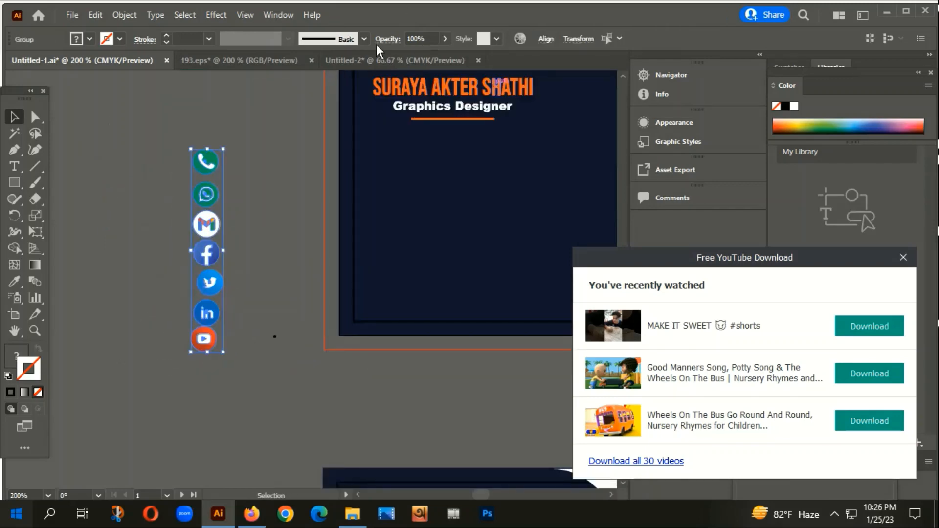
{"action": "left_click", "coordinate": [545, 40]}
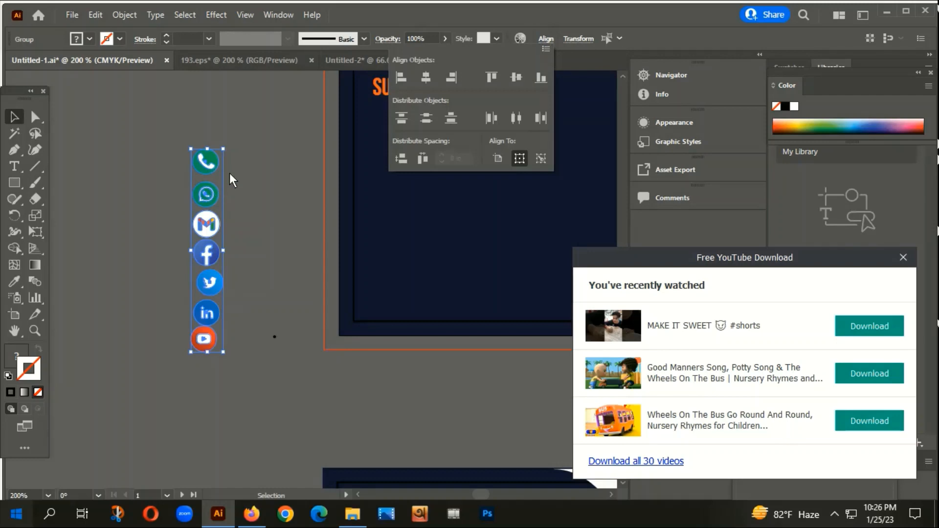
{"action": "left_click", "coordinate": [427, 77]}
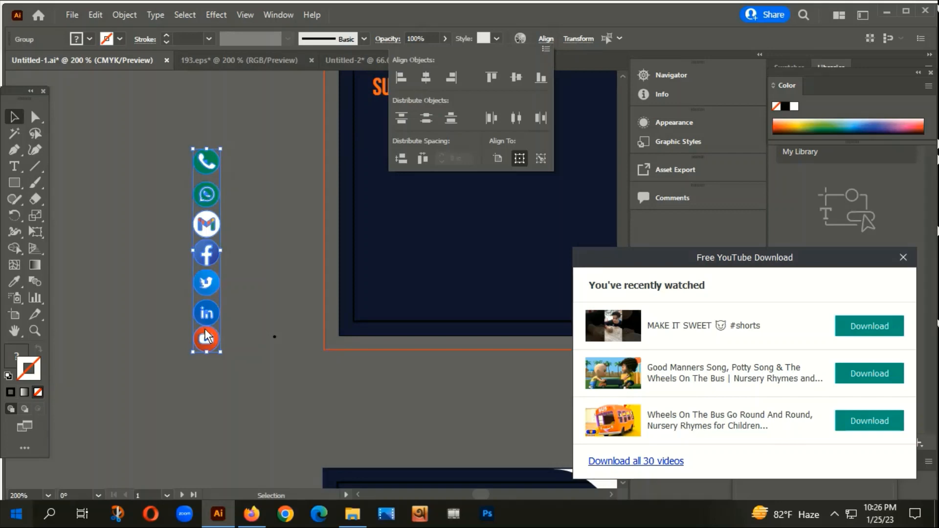
{"action": "left_click", "coordinate": [450, 120]}
{"action": "left_click", "coordinate": [290, 271]}
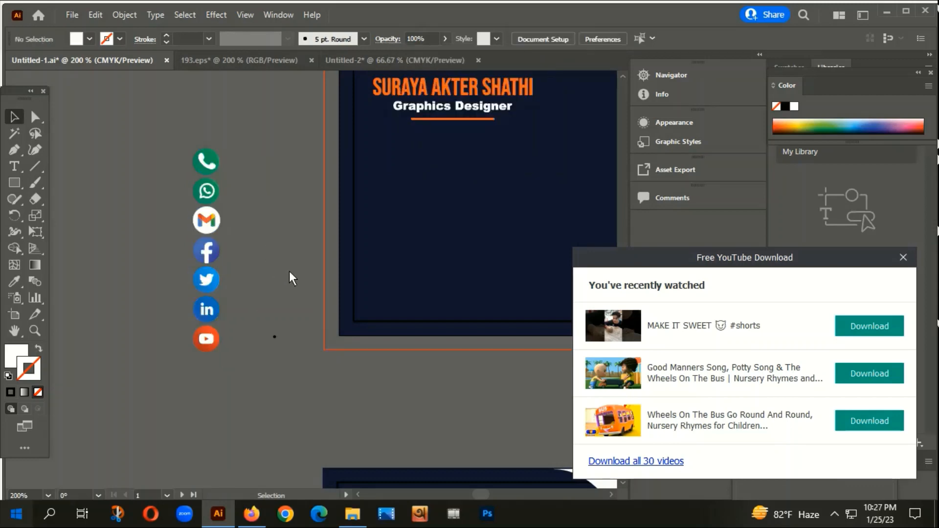
Step: Group the seven aligned contact icons
{"action": "left_click_drag", "start_coordinate": [148, 128], "coordinate": [229, 383]}
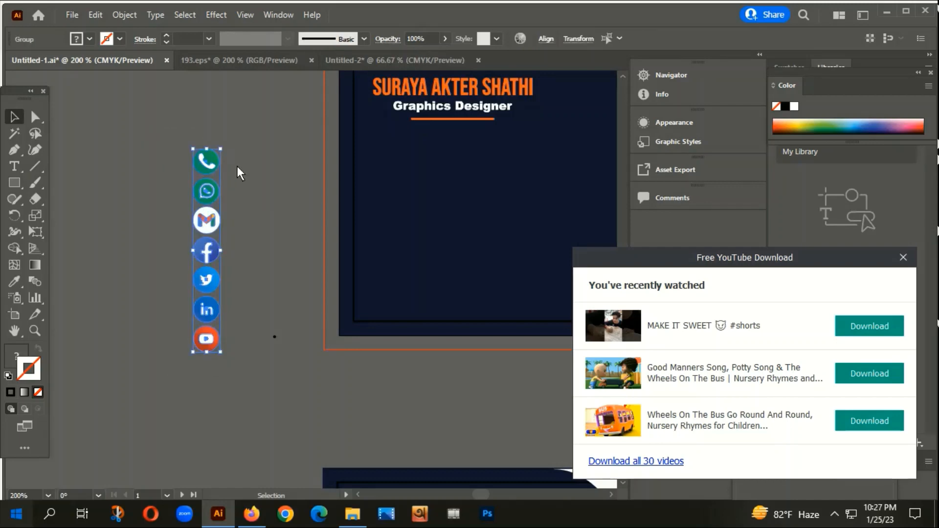
{"action": "right_click", "coordinate": [236, 166]}
{"action": "left_click", "coordinate": [288, 271]}
{"action": "left_click", "coordinate": [240, 266]}
{"action": "scroll", "coordinate": [240, 266], "scroll_direction": "down", "scroll_amount": 2}
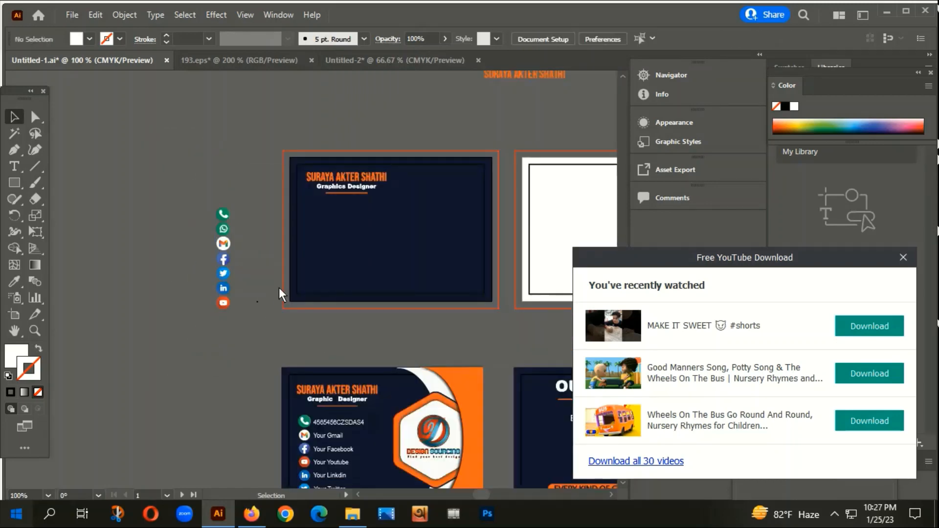
Step: Copy the reference card's phone number line beside both the phone and WhatsApp icons
{"action": "left_click_drag", "start_coordinate": [279, 288], "coordinate": [254, 228]}
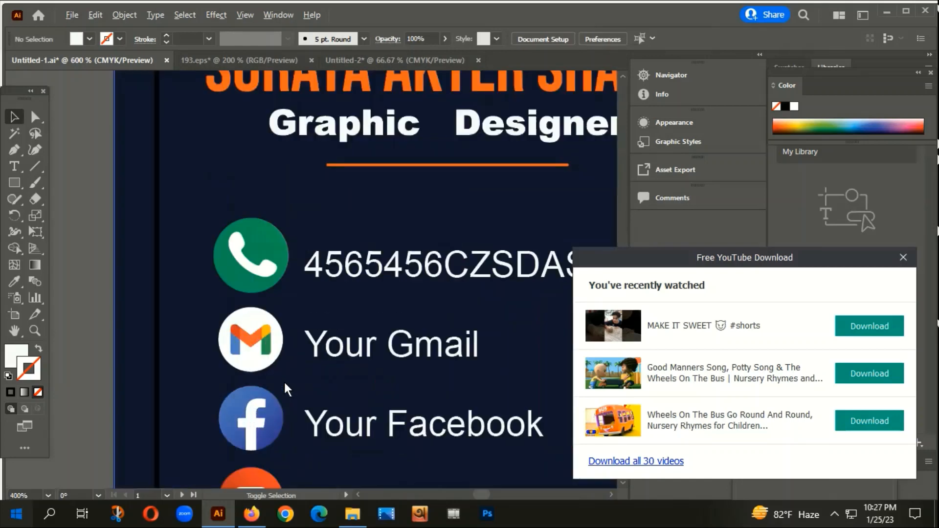
{"action": "scroll", "coordinate": [283, 380], "scroll_direction": "up", "scroll_amount": 5}
{"action": "scroll", "coordinate": [297, 263], "scroll_direction": "down", "scroll_amount": 3}
{"action": "left_click", "coordinate": [283, 265]}
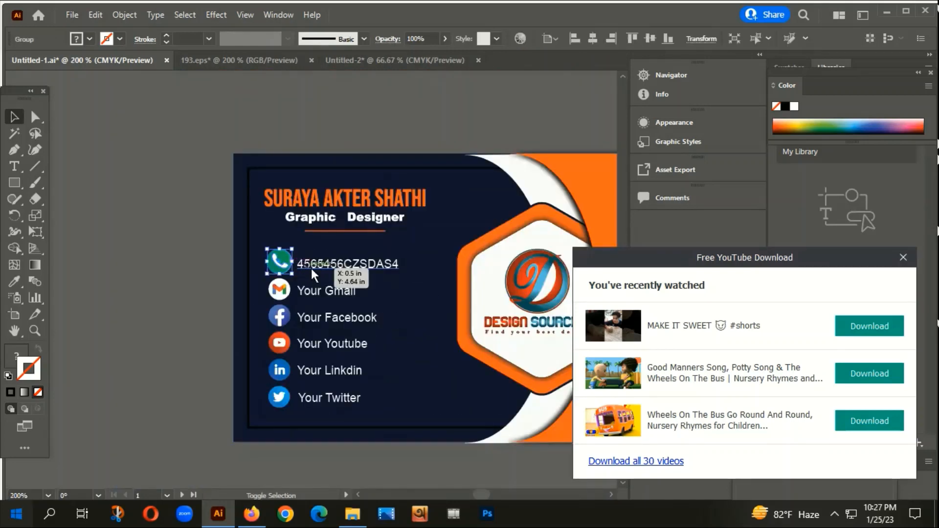
{"action": "scroll", "coordinate": [351, 264], "scroll_direction": "down", "scroll_amount": 1}
{"action": "scroll", "coordinate": [323, 428], "scroll_direction": "up", "scroll_amount": 5}
{"action": "scroll", "coordinate": [323, 428], "scroll_direction": "left", "scroll_amount": 2}
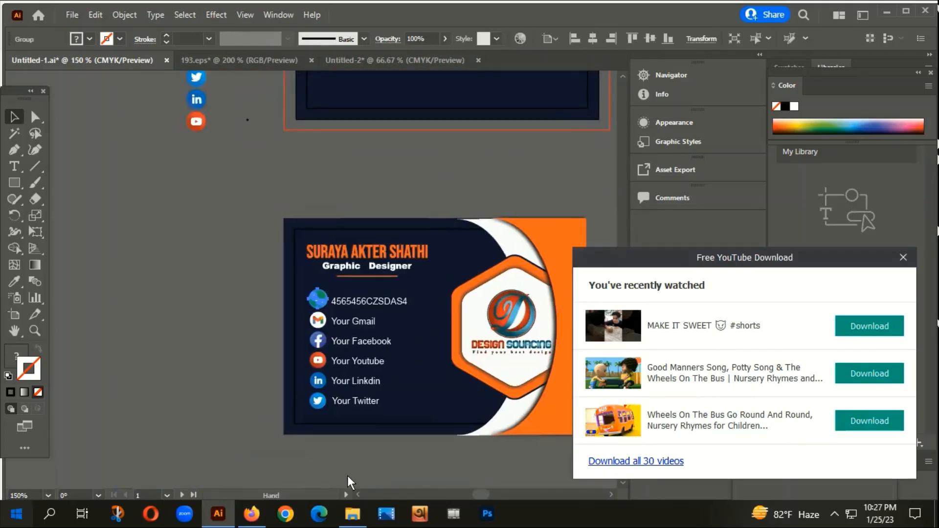
{"action": "left_click_drag", "start_coordinate": [406, 420], "coordinate": [286, 152]}
{"action": "scroll", "coordinate": [245, 100], "scroll_direction": "up", "scroll_amount": 2}
{"action": "scroll", "coordinate": [286, 152], "scroll_direction": "down", "scroll_amount": 2}
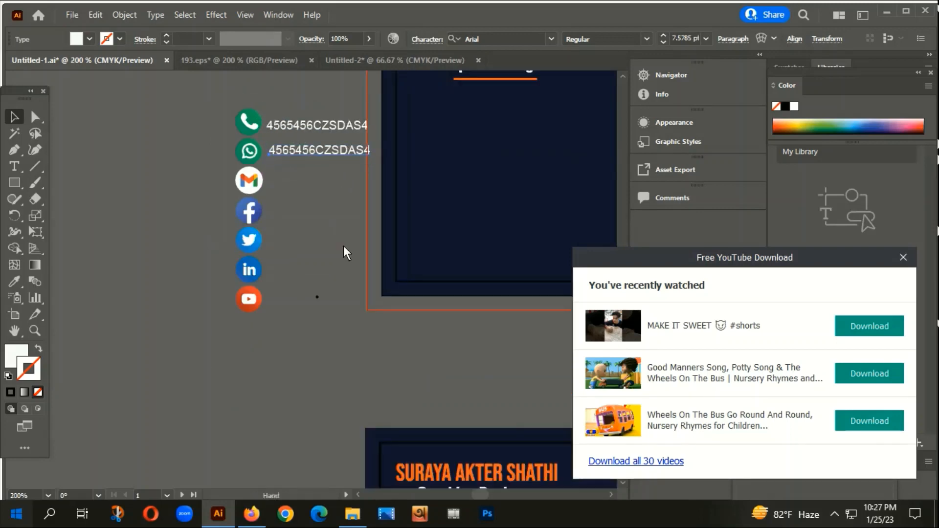
Step: Copy the Your Facebook, Your Youtube and Your Twitter lines from the reference card beside the icon column
{"action": "scroll", "coordinate": [281, 130], "scroll_direction": "down", "scroll_amount": 2}
{"action": "scroll", "coordinate": [344, 231], "scroll_direction": "down", "scroll_amount": 2}
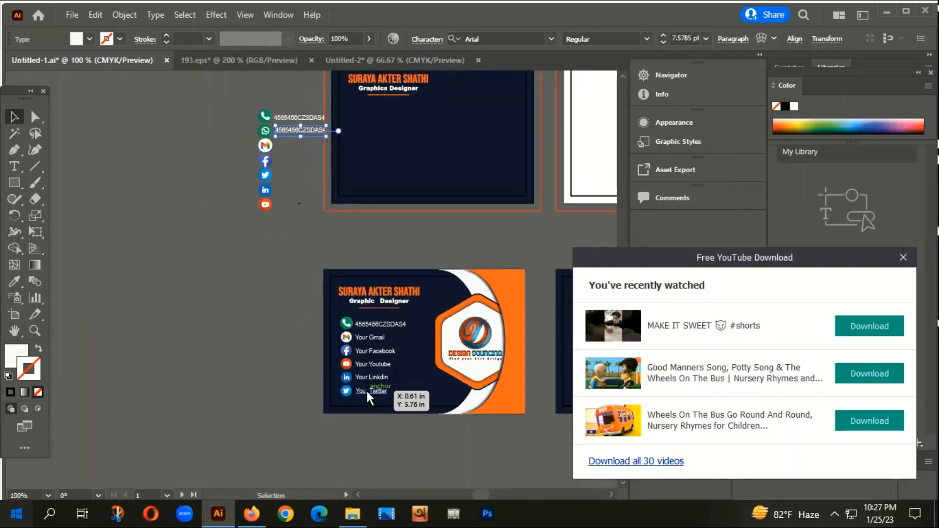
{"action": "left_click_drag", "start_coordinate": [366, 389], "coordinate": [279, 140]}
{"action": "scroll", "coordinate": [278, 140], "scroll_direction": "up", "scroll_amount": 4}
{"action": "left_click", "coordinate": [166, 174]}
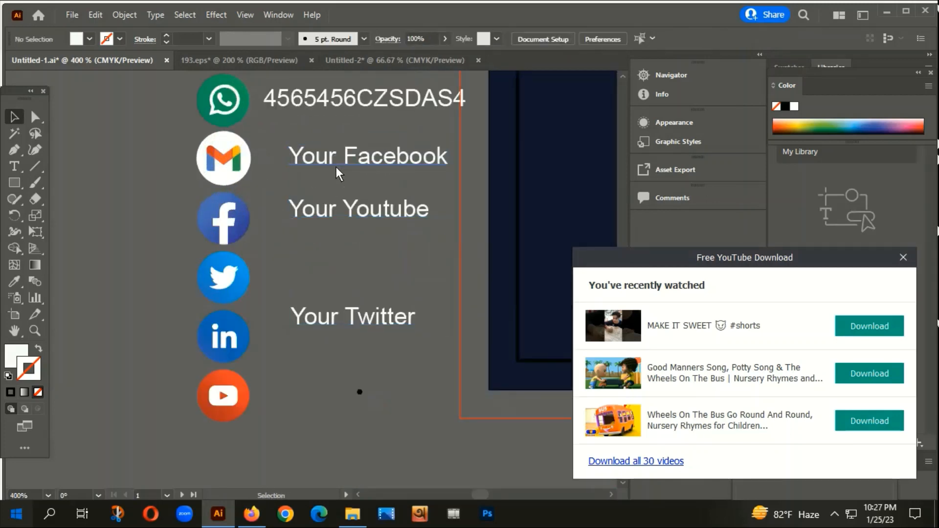
Step: Position the Your Facebook, Your Twitter and Your Youtube lines beside their matching icons
{"action": "left_click_drag", "start_coordinate": [343, 156], "coordinate": [318, 157]}
{"action": "left_click_drag", "start_coordinate": [340, 221], "coordinate": [318, 223]}
{"action": "left_click_drag", "start_coordinate": [350, 315], "coordinate": [325, 286]}
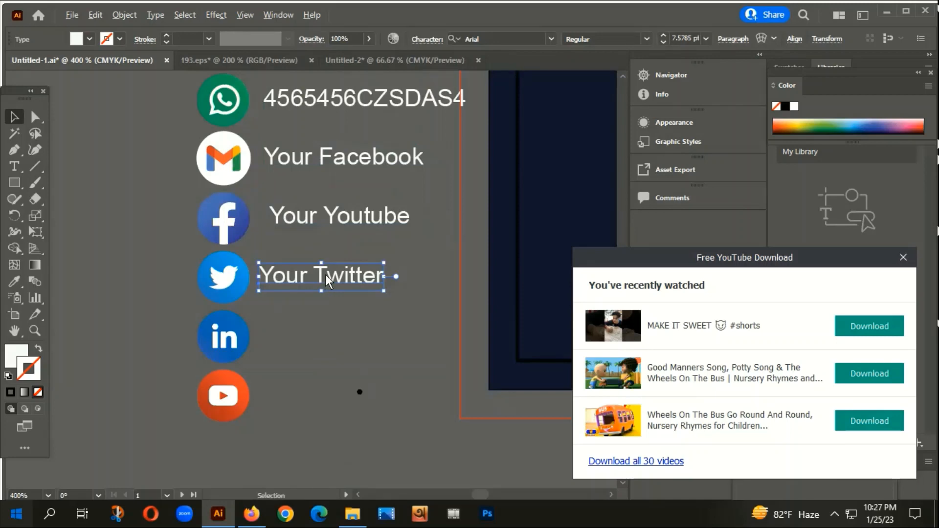
{"action": "left_click_drag", "start_coordinate": [338, 218], "coordinate": [346, 384]}
{"action": "scroll", "coordinate": [297, 231], "scroll_direction": "down", "scroll_amount": 2}
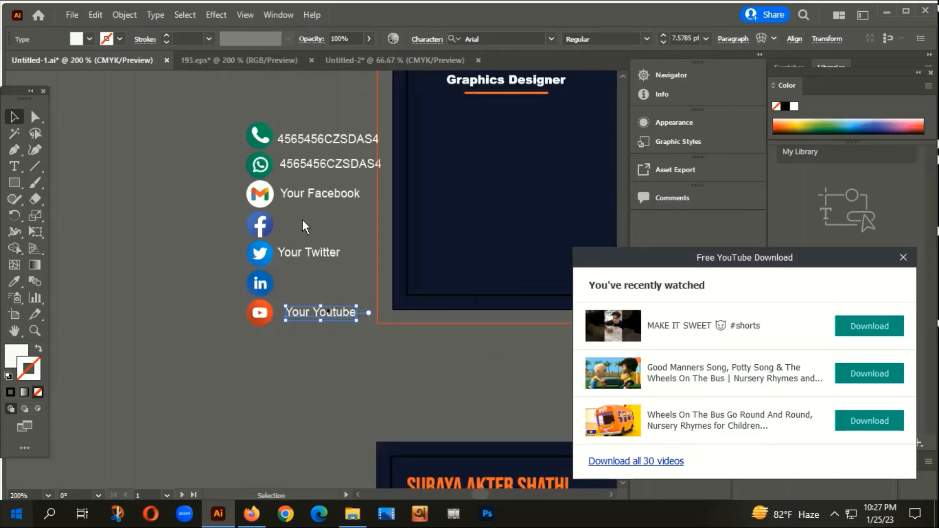
{"action": "scroll", "coordinate": [297, 208], "scroll_direction": "up", "scroll_amount": 1}
{"action": "left_click_drag", "start_coordinate": [333, 201], "coordinate": [333, 236]}
Step: Copy the Your Gmail and Your Linkdin lines from the reference card beside the Gmail and LinkedIn icons
{"action": "scroll", "coordinate": [327, 230], "scroll_direction": "down", "scroll_amount": 3}
{"action": "scroll", "coordinate": [380, 271], "scroll_direction": "down", "scroll_amount": 1}
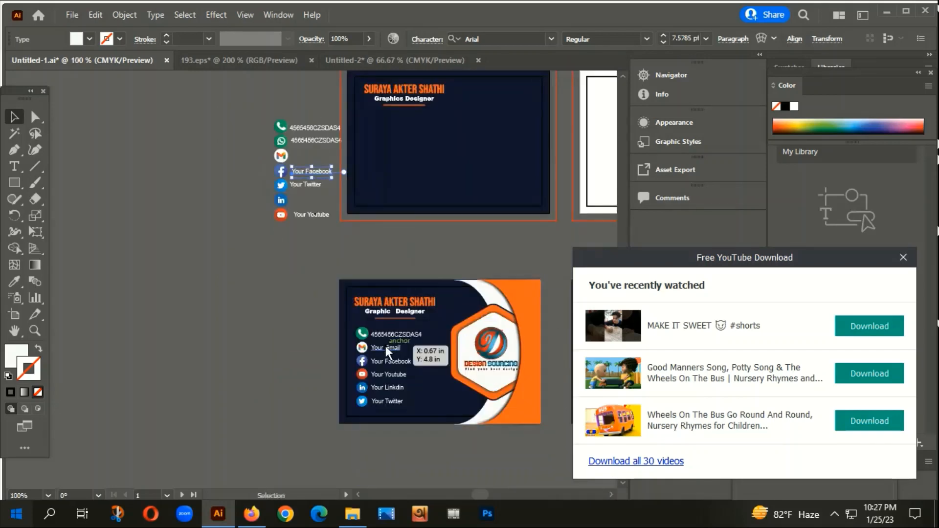
{"action": "left_click_drag", "start_coordinate": [385, 345], "coordinate": [309, 167]}
{"action": "left_click", "coordinate": [352, 249]}
{"action": "left_click_drag", "start_coordinate": [391, 389], "coordinate": [310, 208]}
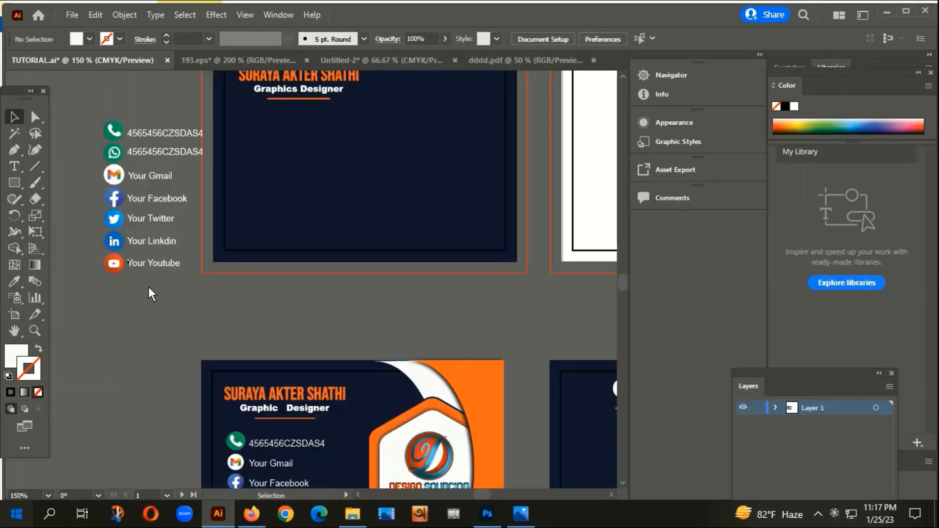
Step: Align the left edges of the seven contact text lines beside the icons
{"action": "left_click_drag", "start_coordinate": [94, 236], "coordinate": [162, 275]}
{"action": "scroll", "coordinate": [217, 266], "scroll_direction": "up", "scroll_amount": 2}
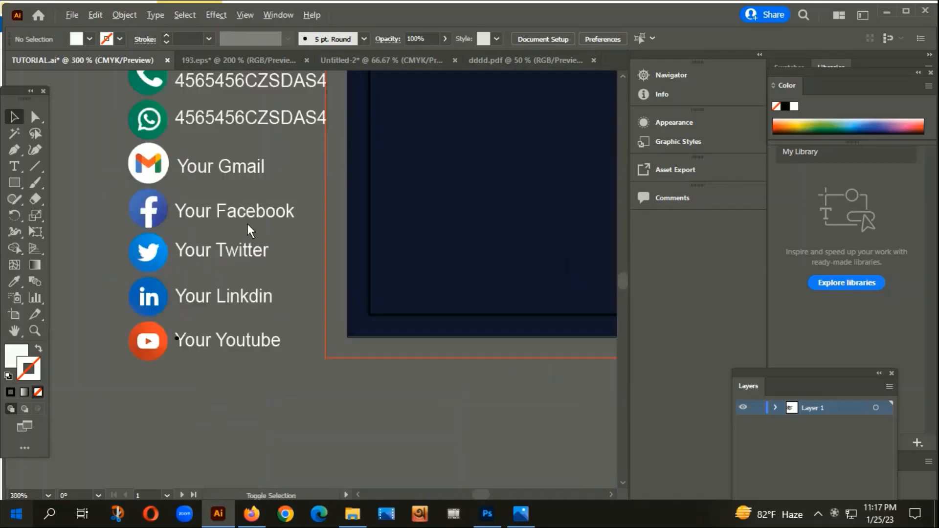
{"action": "left_click_drag", "start_coordinate": [232, 345], "coordinate": [239, 430]}
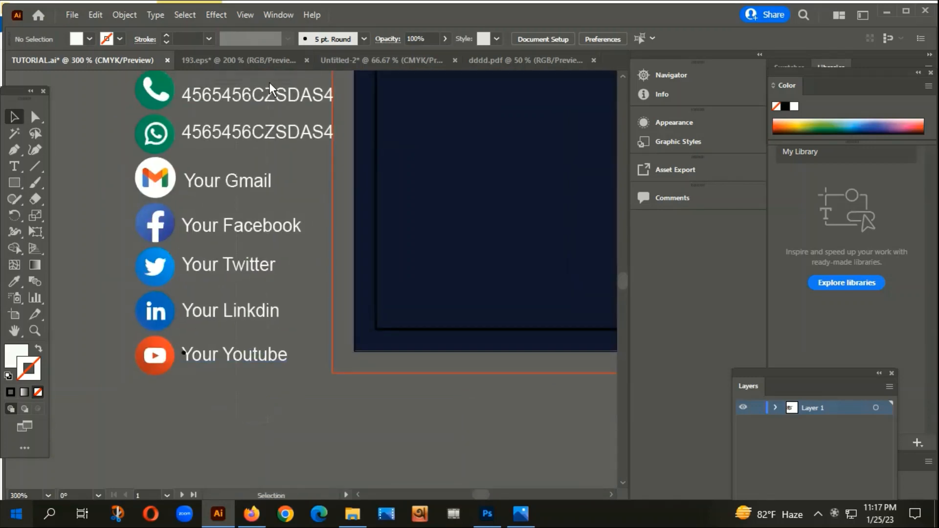
{"action": "left_click", "coordinate": [271, 90]}
{"action": "scroll", "coordinate": [274, 88], "scroll_direction": "up", "scroll_amount": 3}
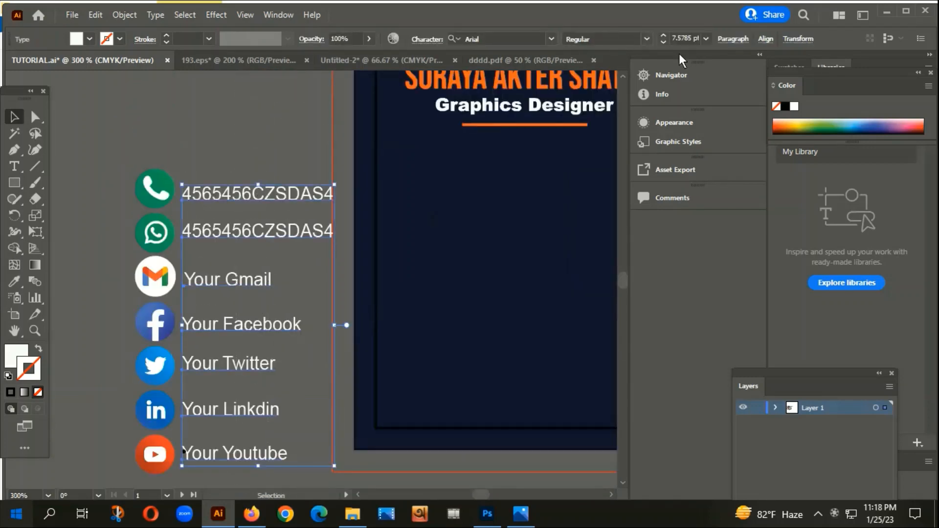
{"action": "left_click", "coordinate": [764, 39]}
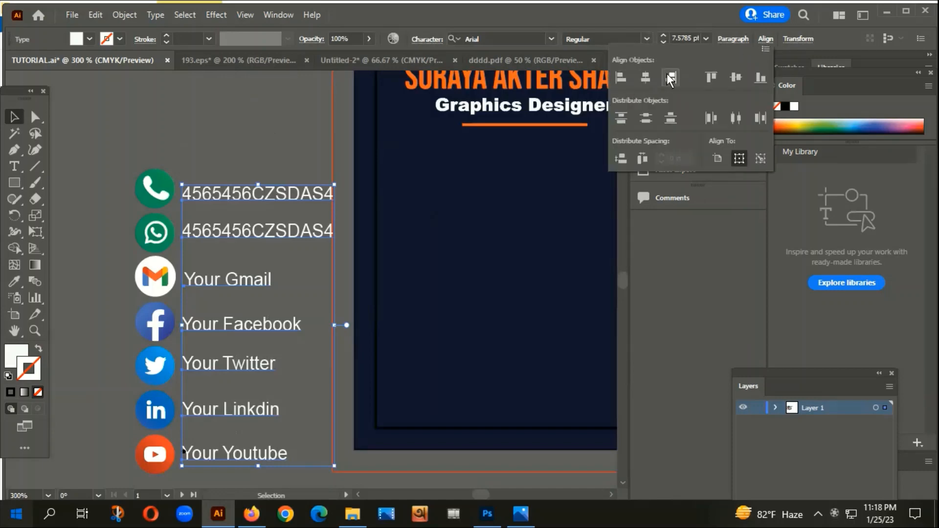
{"action": "left_click", "coordinate": [619, 77]}
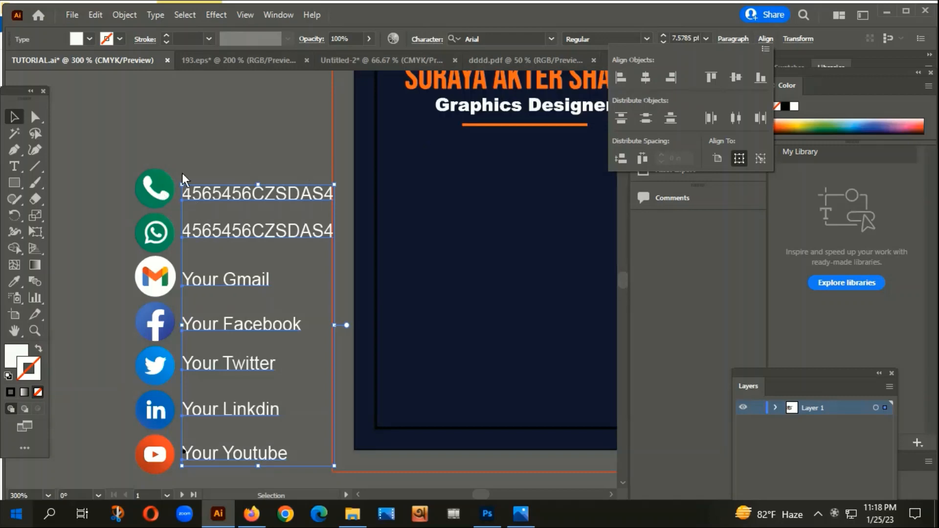
Step: Distribute the seven contact text lines evenly by their vertical centers
{"action": "left_click", "coordinate": [646, 119]}
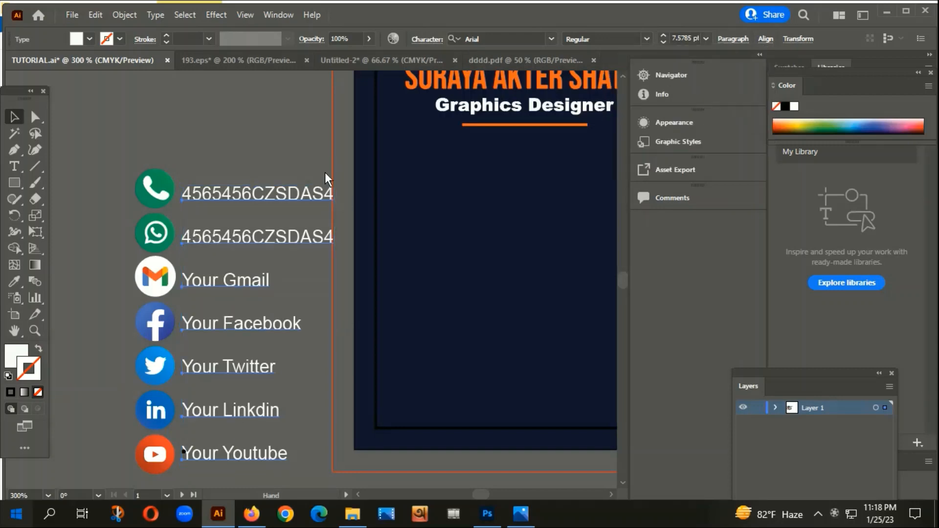
{"action": "scroll", "coordinate": [324, 172], "scroll_direction": "down", "scroll_amount": 4}
{"action": "left_click", "coordinate": [243, 404]}
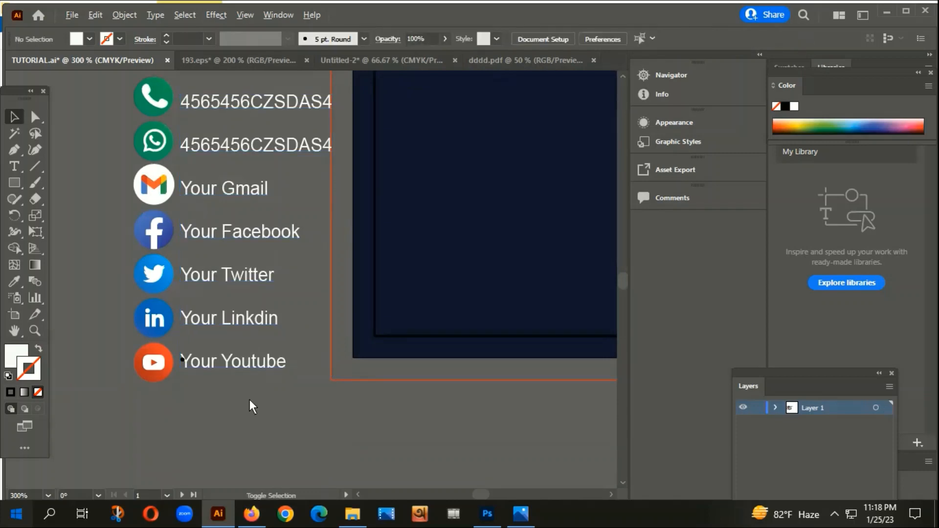
{"action": "scroll", "coordinate": [254, 406], "scroll_direction": "down", "scroll_amount": 2}
{"action": "left_click_drag", "start_coordinate": [309, 410], "coordinate": [288, 343]}
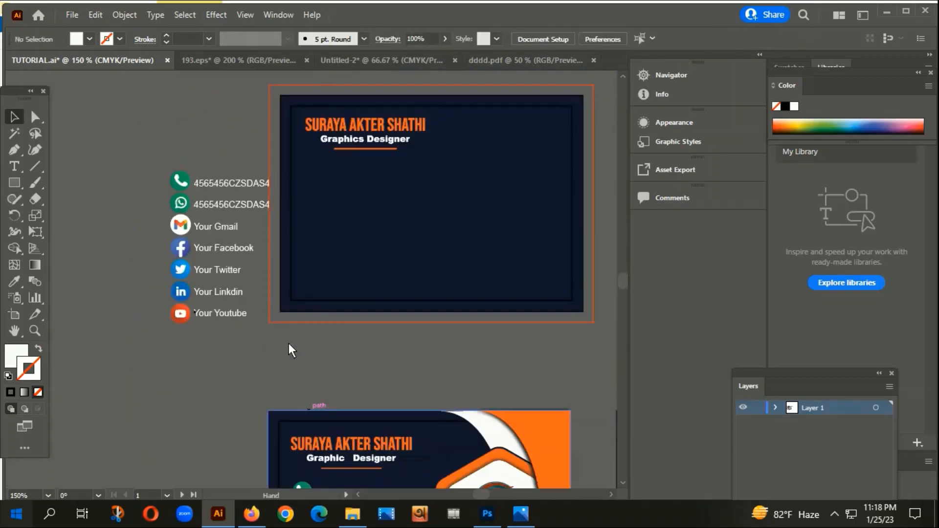
Step: Convert the seven contact text lines to outlines
{"action": "left_click", "coordinate": [253, 312]}
{"action": "right_click", "coordinate": [224, 204]}
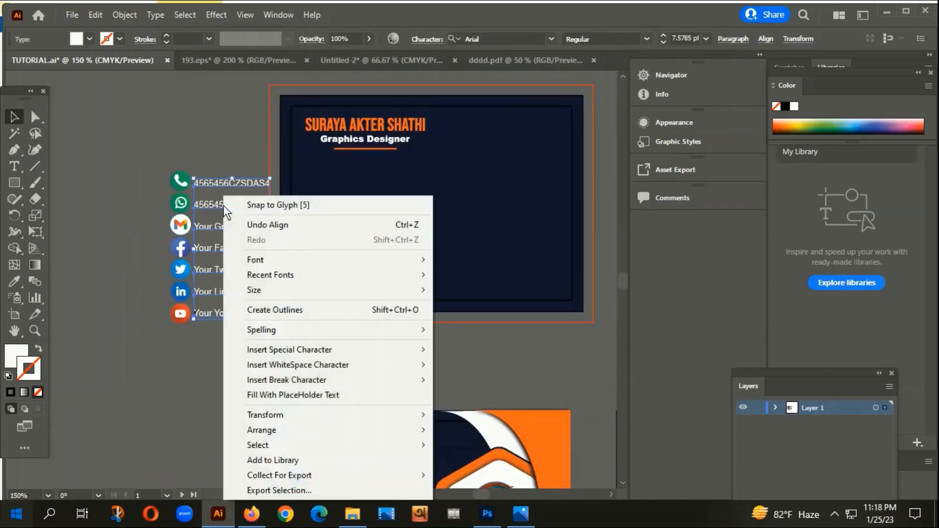
{"action": "left_click", "coordinate": [277, 310]}
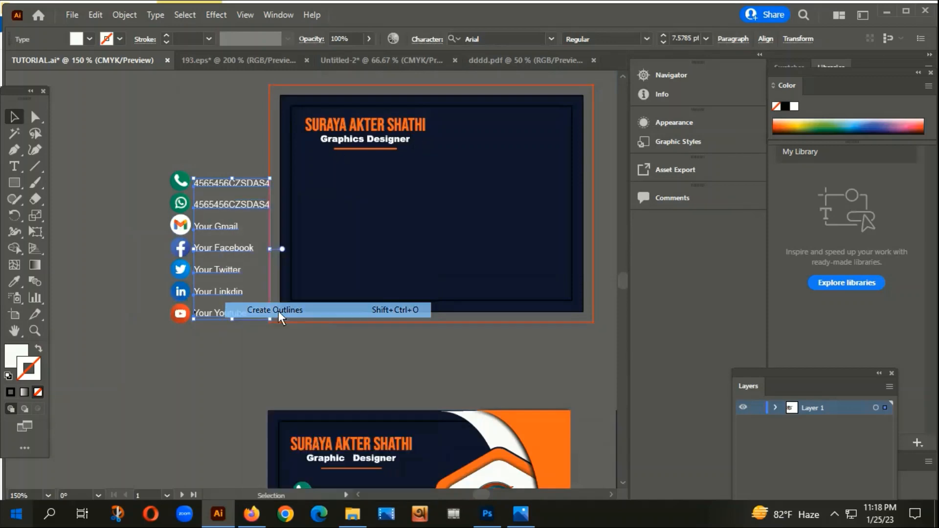
{"action": "left_click", "coordinate": [233, 342]}
Step: Group the column of contact icons with the outlined contact lines
{"action": "left_click_drag", "start_coordinate": [161, 165], "coordinate": [251, 327]}
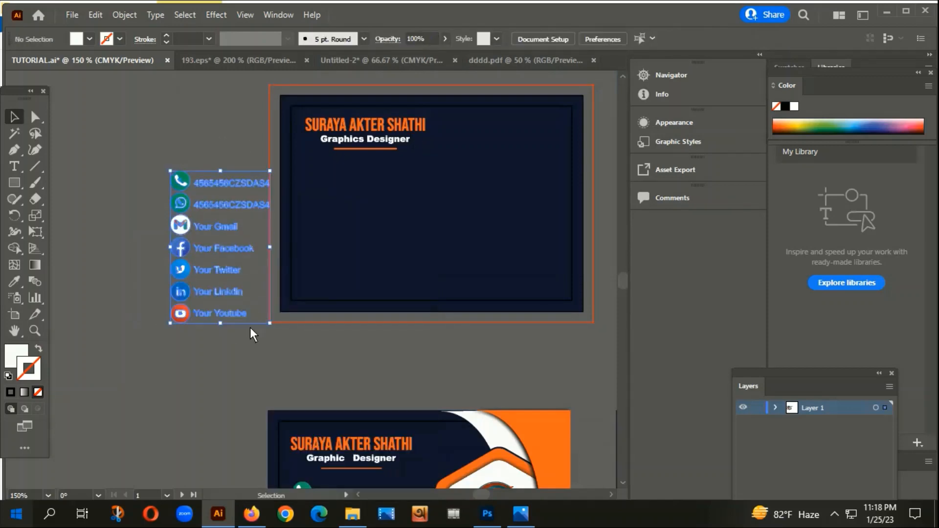
{"action": "right_click", "coordinate": [200, 221]}
{"action": "left_click", "coordinate": [248, 320]}
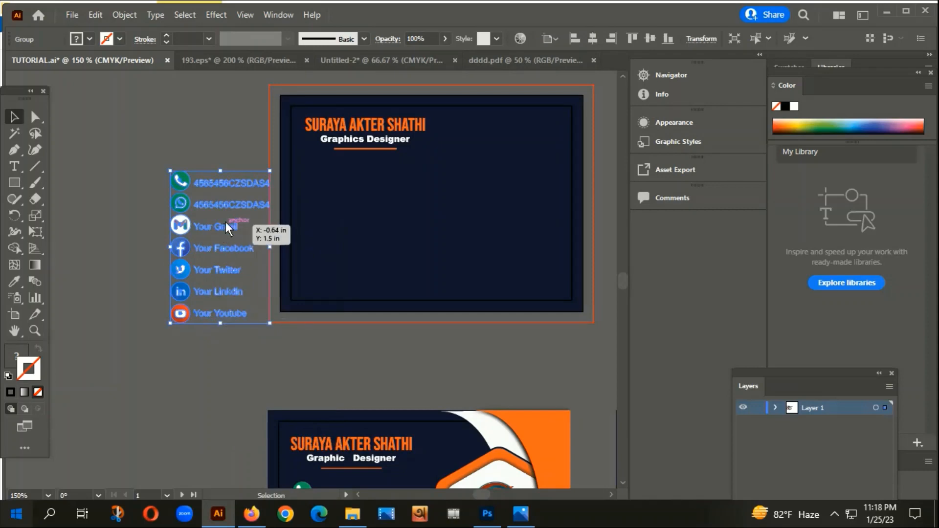
{"action": "left_click", "coordinate": [354, 217]}
{"action": "left_click", "coordinate": [146, 299]}
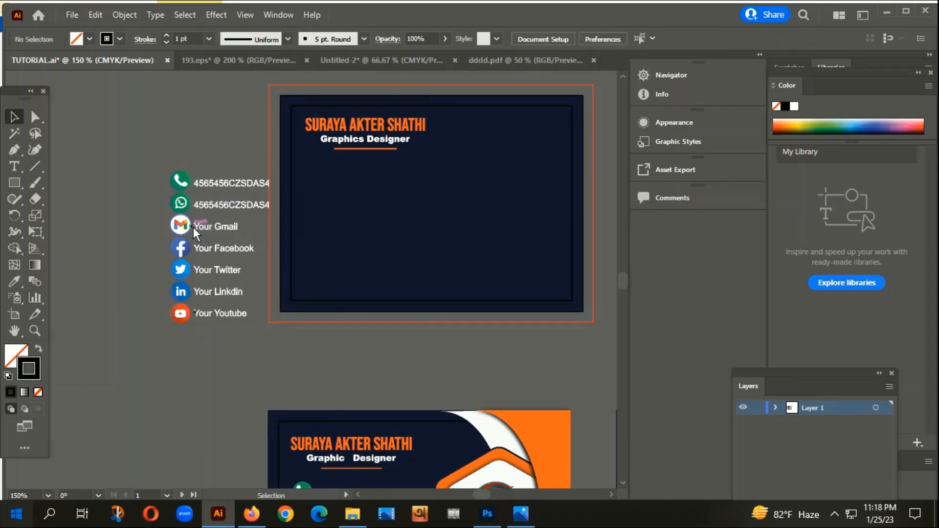
Step: Place the contact group on the navy card below the orange accent line and scale it down slightly to fit inside the border
{"action": "left_click_drag", "start_coordinate": [193, 227], "coordinate": [328, 200]}
{"action": "scroll", "coordinate": [328, 200], "scroll_direction": "up", "scroll_amount": 1}
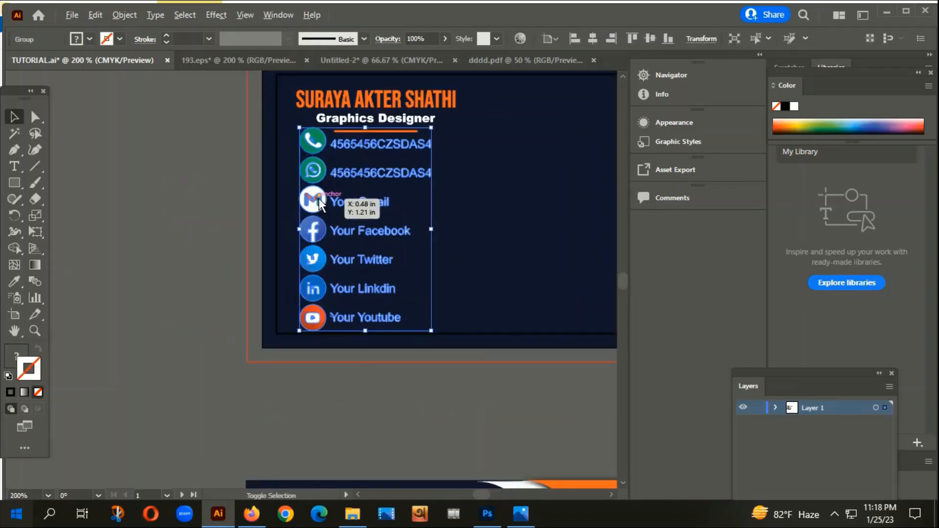
{"action": "left_click_drag", "start_coordinate": [429, 130], "coordinate": [419, 145]}
{"action": "left_click_drag", "start_coordinate": [376, 184], "coordinate": [359, 186]}
{"action": "left_click", "coordinate": [104, 280]}
{"action": "scroll", "coordinate": [255, 339], "scroll_direction": "down", "scroll_amount": 3, "text": "alt"}
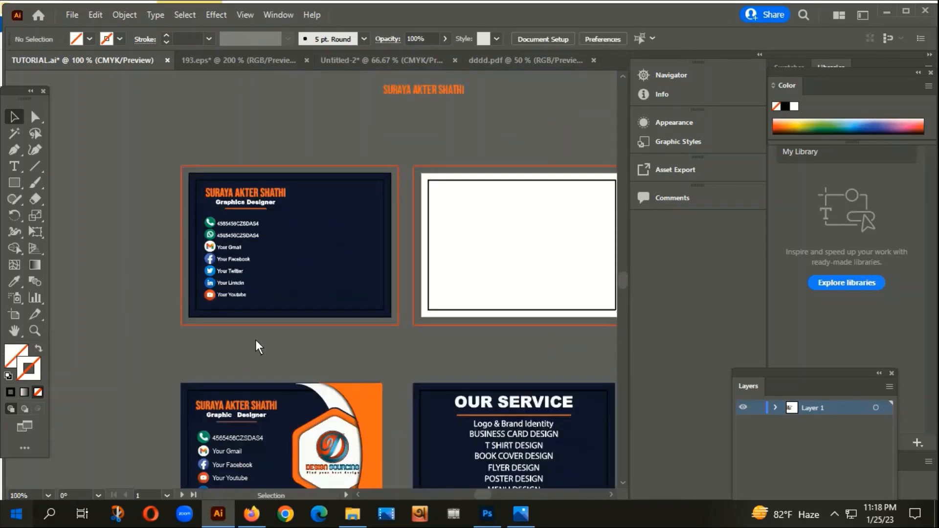
{"action": "scroll", "coordinate": [328, 283], "scroll_direction": "up", "scroll_amount": 3, "text": "alt"}
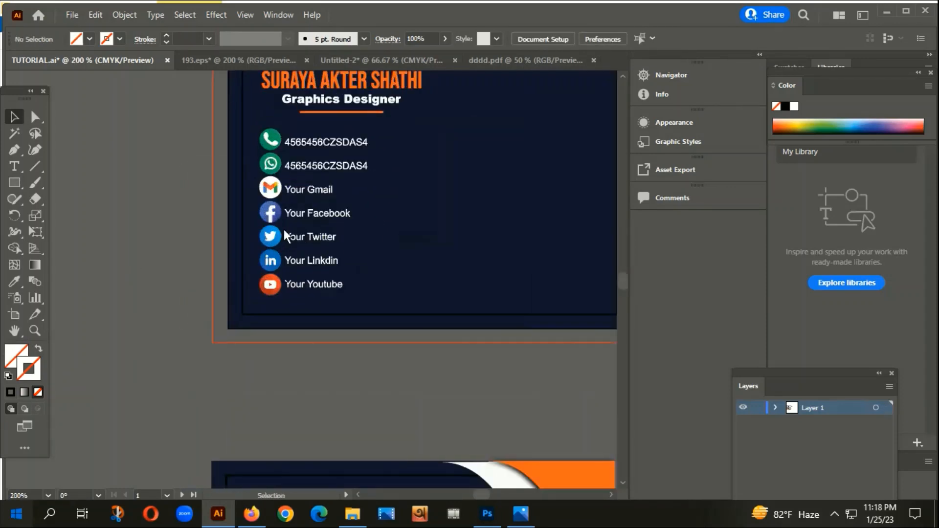
{"action": "scroll", "coordinate": [285, 236], "scroll_direction": "down", "scroll_amount": 2, "text": "alt"}
{"action": "left_click_drag", "start_coordinate": [300, 278], "coordinate": [232, 254]}
{"action": "left_click", "coordinate": [13, 182]}
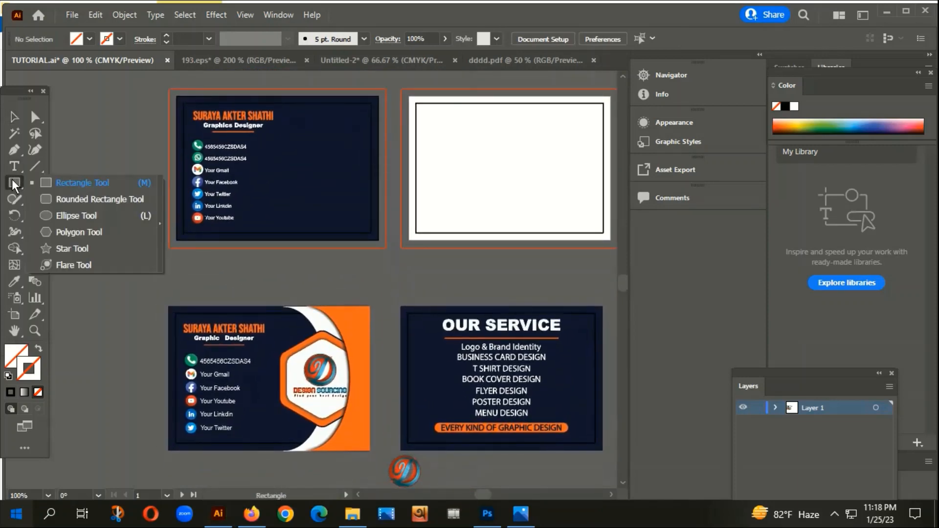
{"action": "left_click", "coordinate": [13, 116]}
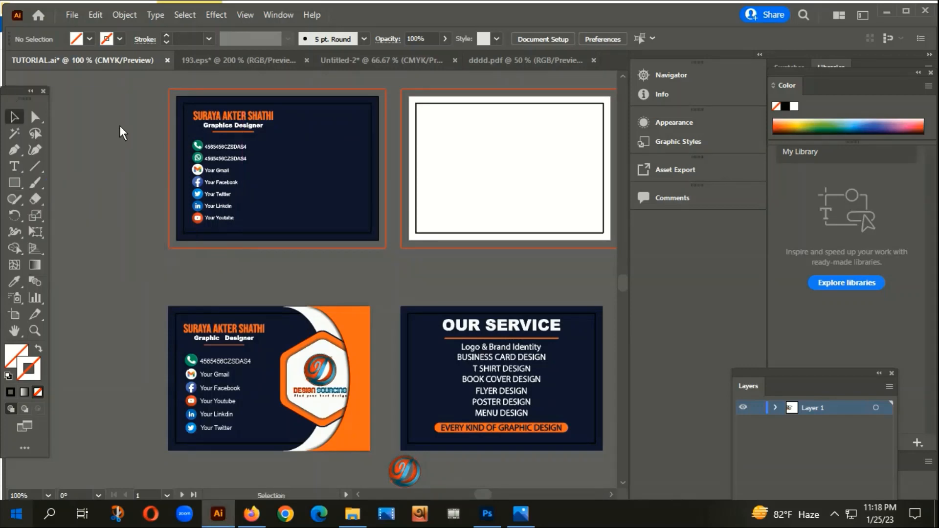
{"action": "scroll", "coordinate": [251, 105], "scroll_direction": "up", "scroll_amount": 2}
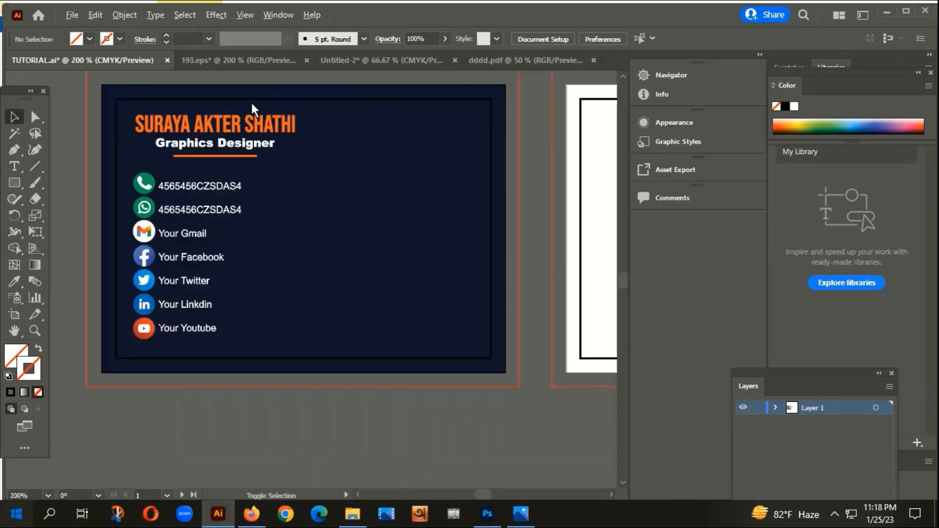
{"action": "left_click", "coordinate": [340, 84]}
{"action": "scroll", "coordinate": [364, 118], "scroll_direction": "down", "scroll_amount": 1}
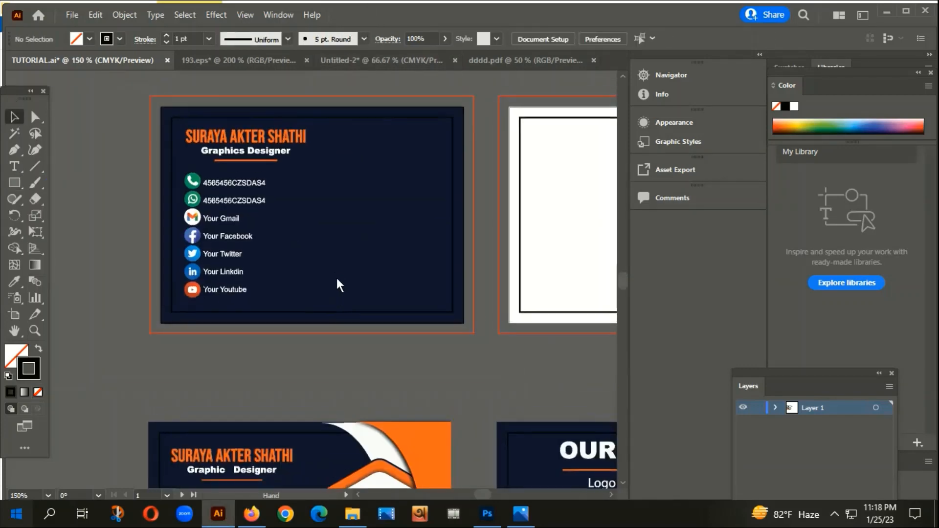
Step: Draw a tall, narrow ellipse spanning the full height of the navy card, just past the name
{"action": "left_click", "coordinate": [16, 177]}
{"action": "left_click_drag", "start_coordinate": [16, 175], "coordinate": [69, 216]}
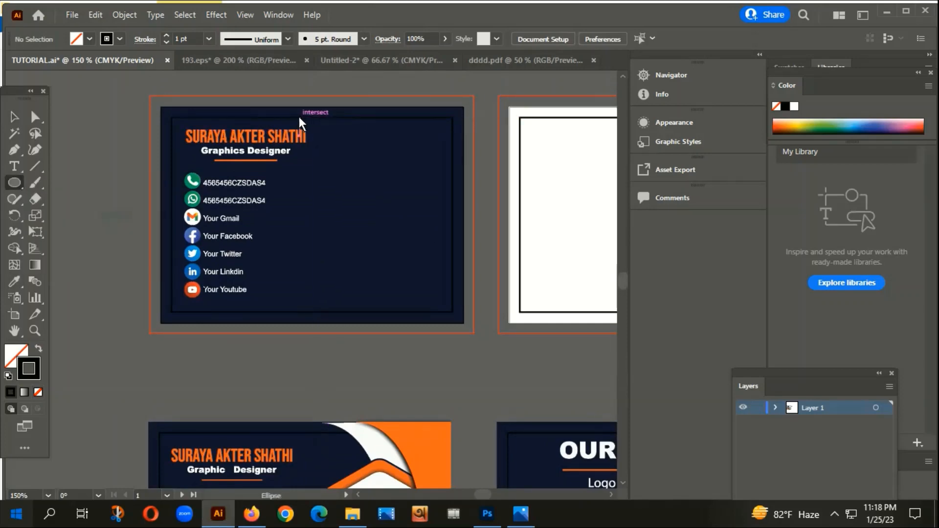
{"action": "left_click_drag", "start_coordinate": [296, 107], "coordinate": [383, 321]}
{"action": "left_click", "coordinate": [15, 116]}
{"action": "left_click", "coordinate": [140, 131]}
Step: Nudge the ellipse slightly left within the card and compare it with the curve on the reference card
{"action": "scroll", "coordinate": [348, 127], "scroll_direction": "up", "scroll_amount": 3}
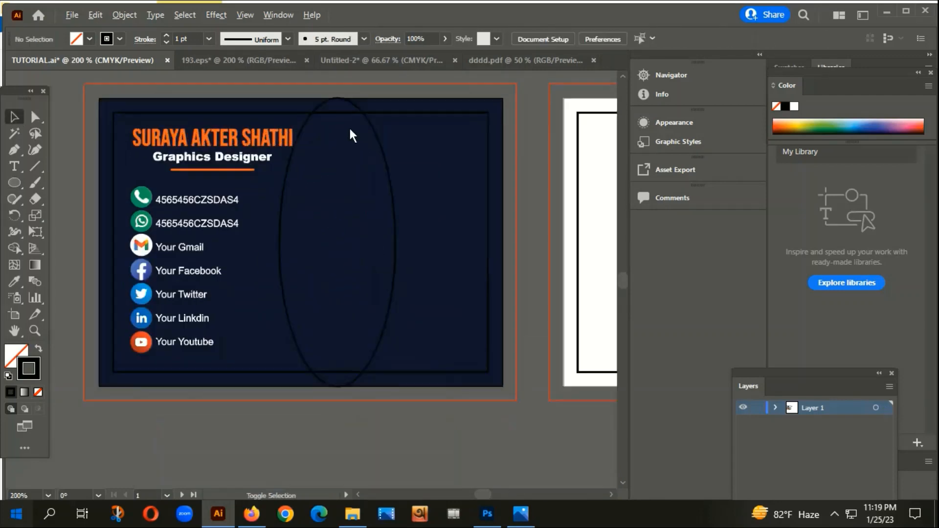
{"action": "left_click_drag", "start_coordinate": [353, 167], "coordinate": [374, 214]}
{"action": "scroll", "coordinate": [423, 275], "scroll_direction": "down", "scroll_amount": 3}
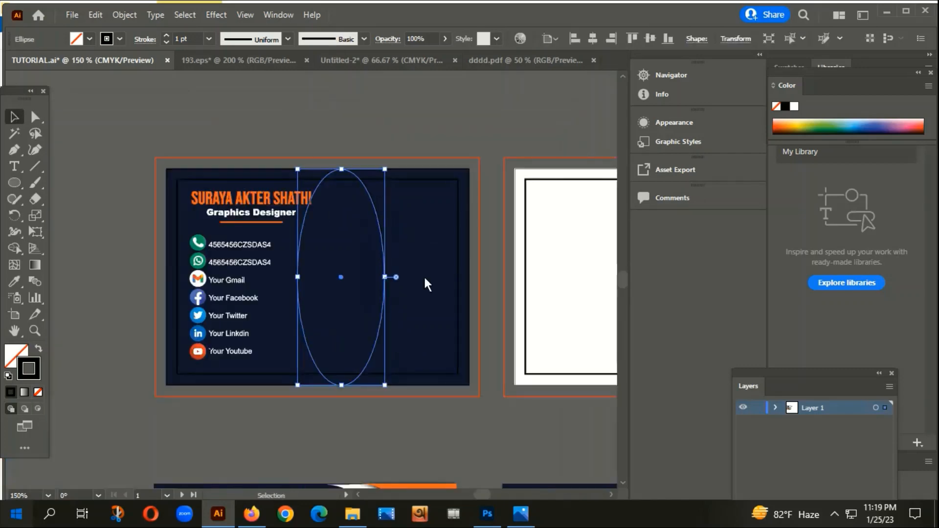
{"action": "left_click_drag", "start_coordinate": [423, 275], "coordinate": [400, 30]}
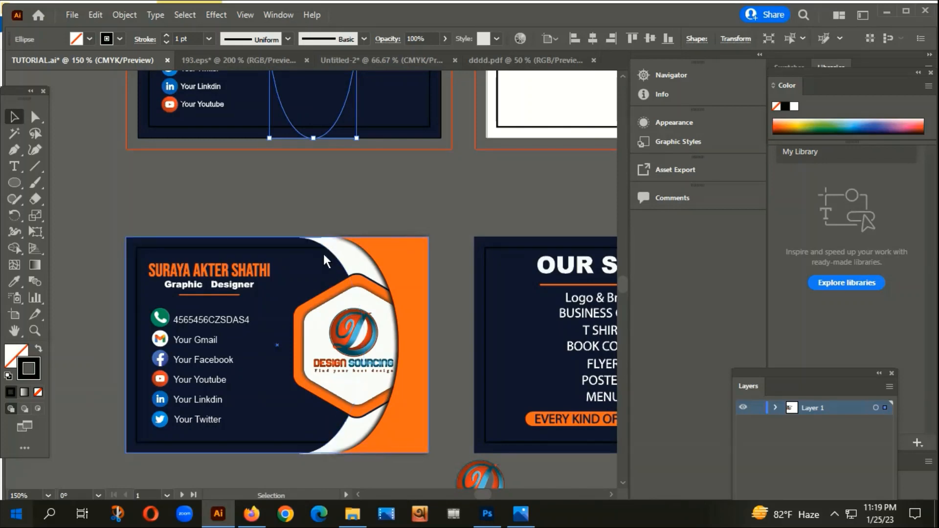
{"action": "scroll", "coordinate": [317, 238], "scroll_direction": "down", "scroll_amount": 1}
{"action": "left_click_drag", "start_coordinate": [351, 184], "coordinate": [367, 282]}
{"action": "scroll", "coordinate": [351, 187], "scroll_direction": "up", "scroll_amount": 1}
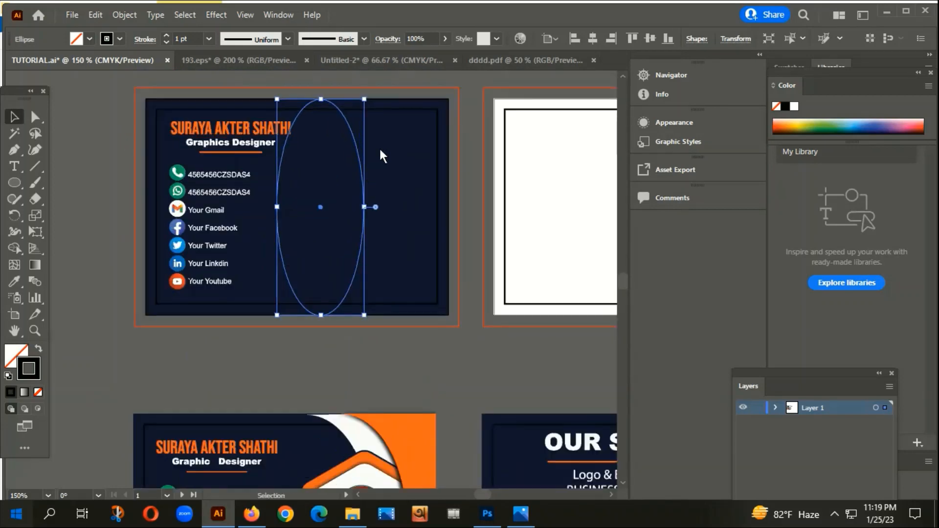
{"action": "left_click_drag", "start_coordinate": [406, 146], "coordinate": [345, 169]}
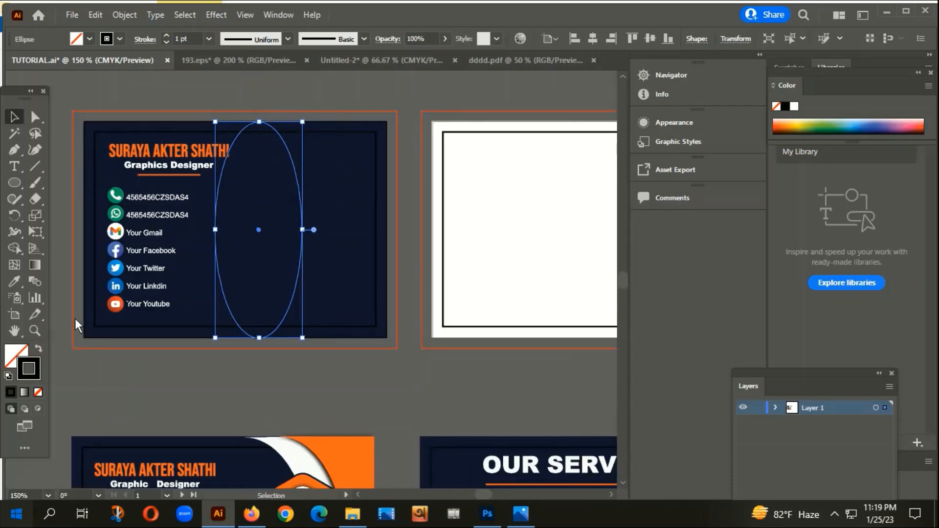
Step: Set the ellipse's stroke color to salmon pink D88787 so it stands out against the navy
{"action": "double_click", "coordinate": [37, 369]}
{"action": "left_click", "coordinate": [420, 186]}
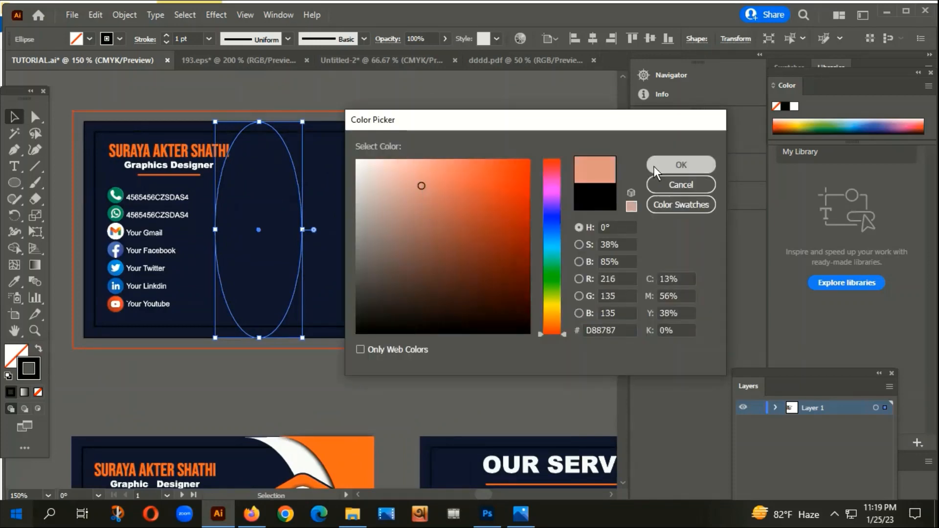
{"action": "left_click", "coordinate": [666, 163]}
Step: Cut the ellipse with the Scissors tool at its top and bottom anchor points
{"action": "scroll", "coordinate": [267, 108], "scroll_direction": "up", "scroll_amount": 4}
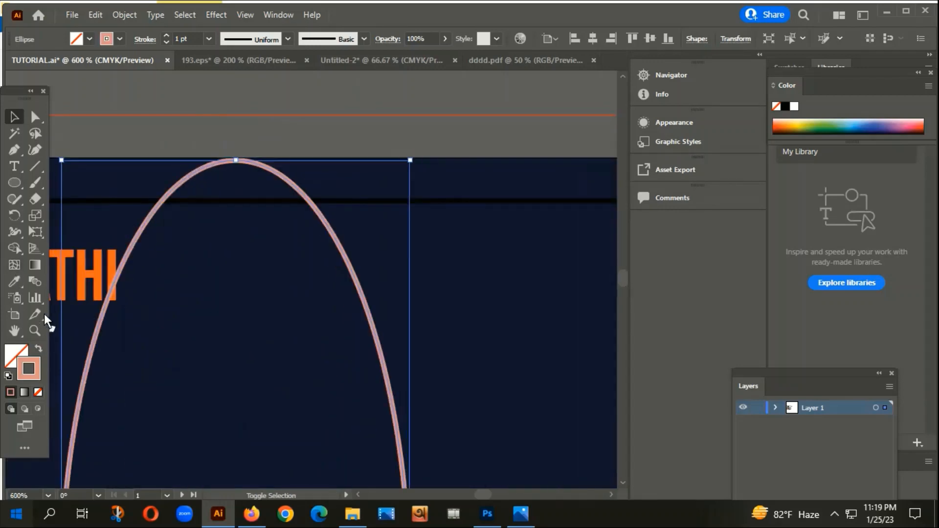
{"action": "left_click", "coordinate": [36, 198]}
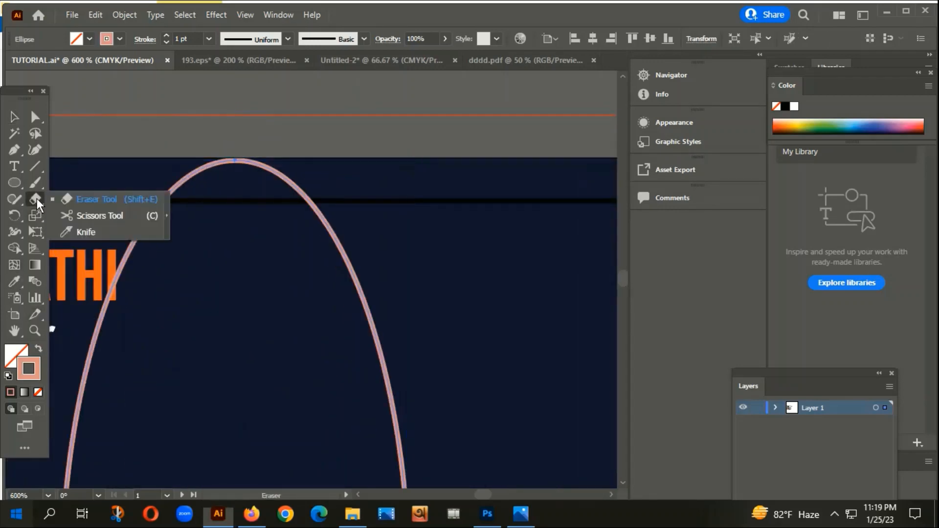
{"action": "left_click", "coordinate": [99, 215]}
{"action": "left_click", "coordinate": [236, 160]}
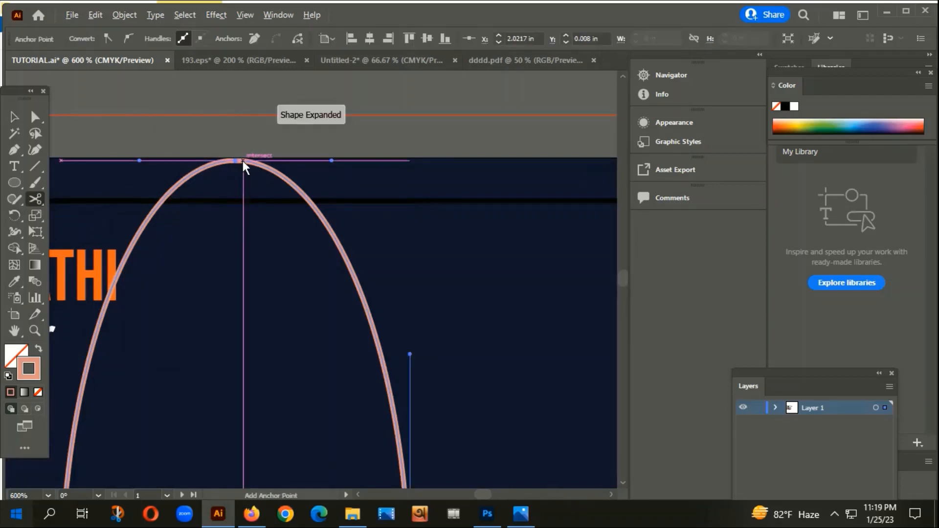
{"action": "scroll", "coordinate": [242, 160], "scroll_direction": "down", "scroll_amount": 5}
{"action": "scroll", "coordinate": [294, 206], "scroll_direction": "down", "scroll_amount": 5}
{"action": "left_click", "coordinate": [239, 300]}
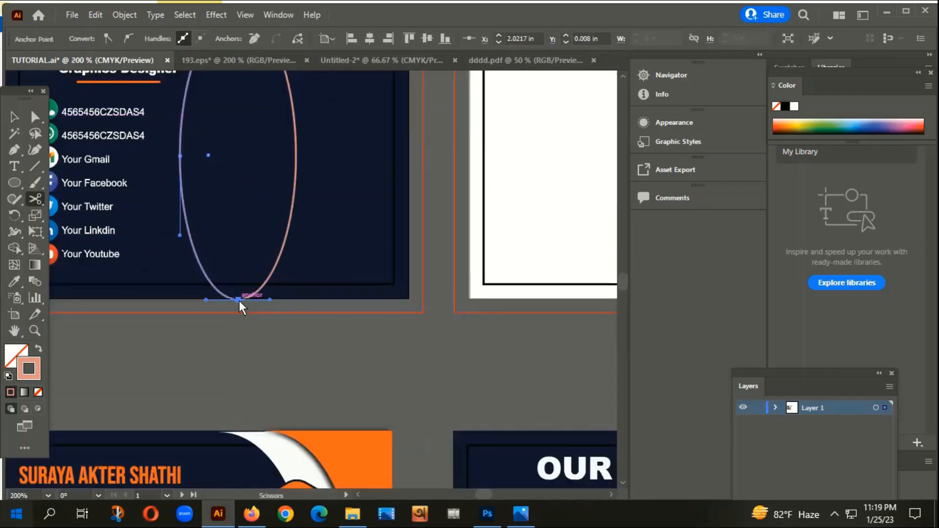
Step: Delete the left half of the cut ellipse
{"action": "left_click", "coordinate": [14, 117]}
{"action": "left_click", "coordinate": [157, 314]}
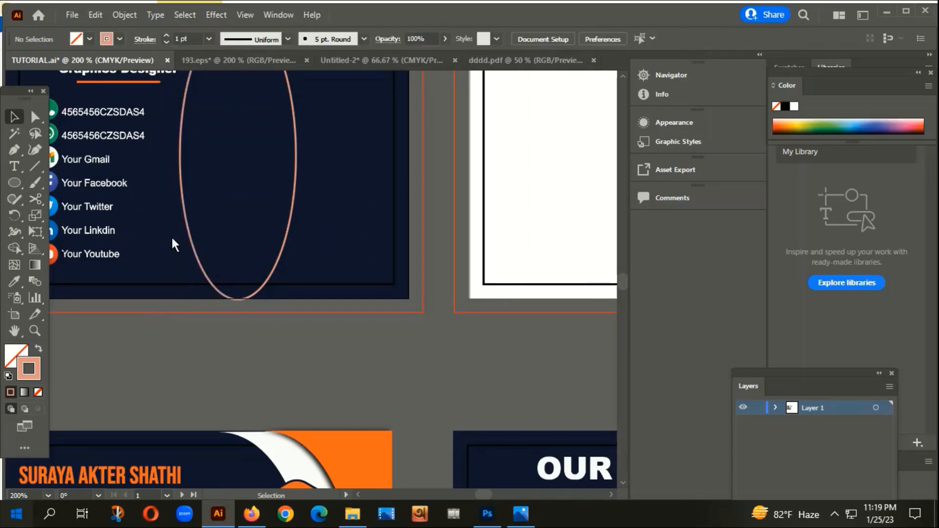
{"action": "left_click", "coordinate": [187, 221]}
{"action": "key", "text": "Delete"}
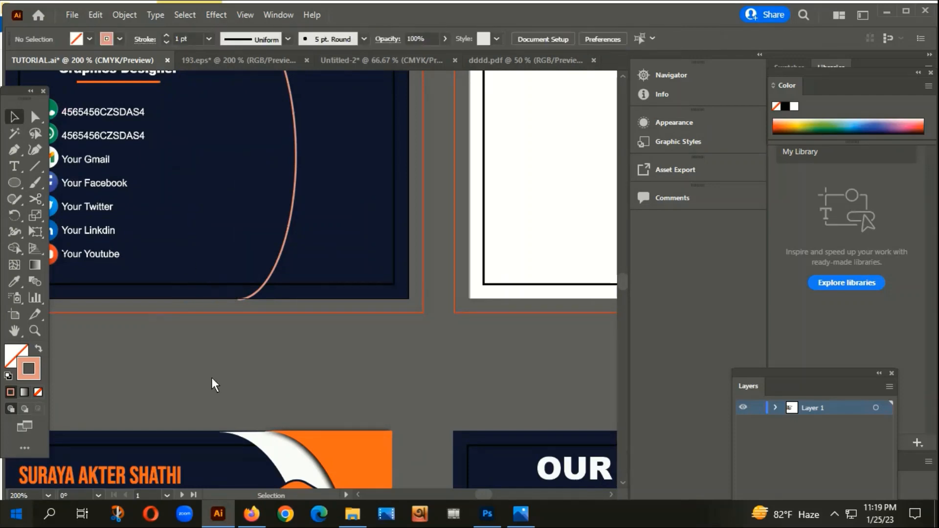
Step: Extend the remaining arc with the Pen tool through the card's two right corners and close it into a shape
{"action": "left_click_drag", "start_coordinate": [304, 336], "coordinate": [263, 458]}
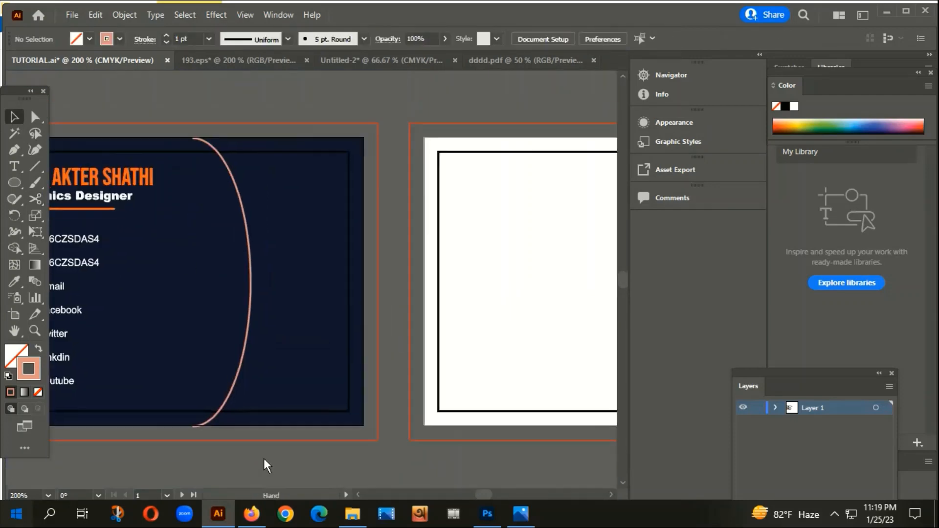
{"action": "left_click", "coordinate": [238, 195]}
{"action": "left_click", "coordinate": [14, 149]}
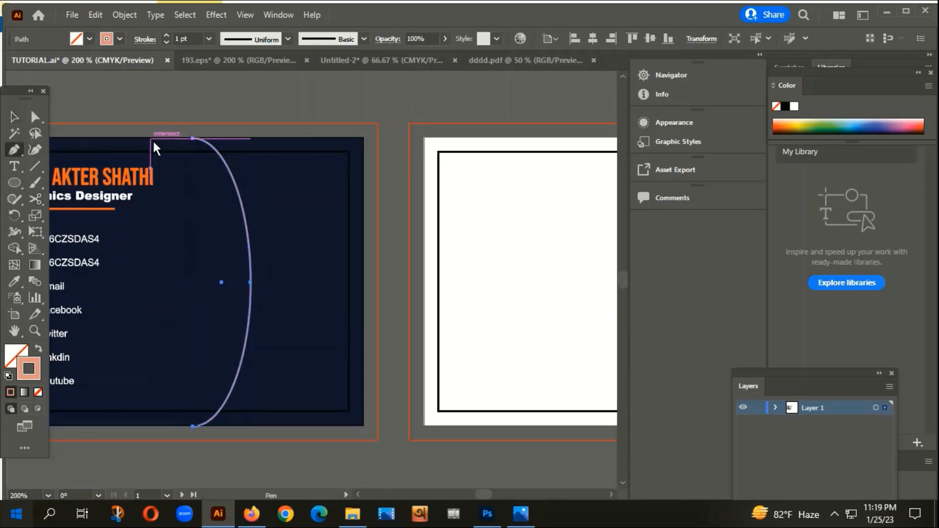
{"action": "left_click_drag", "start_coordinate": [195, 138], "coordinate": [360, 134]}
{"action": "left_click", "coordinate": [363, 137]}
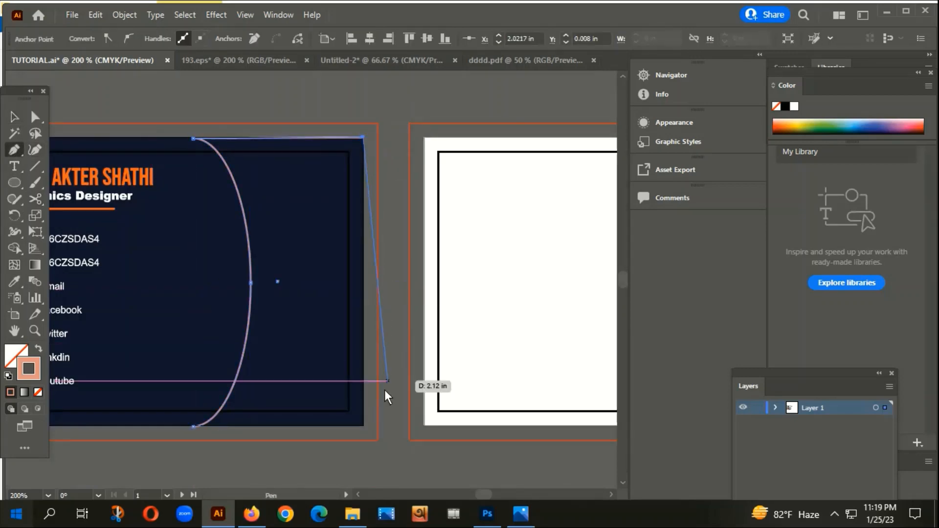
{"action": "left_click", "coordinate": [363, 425]}
{"action": "left_click", "coordinate": [193, 427]}
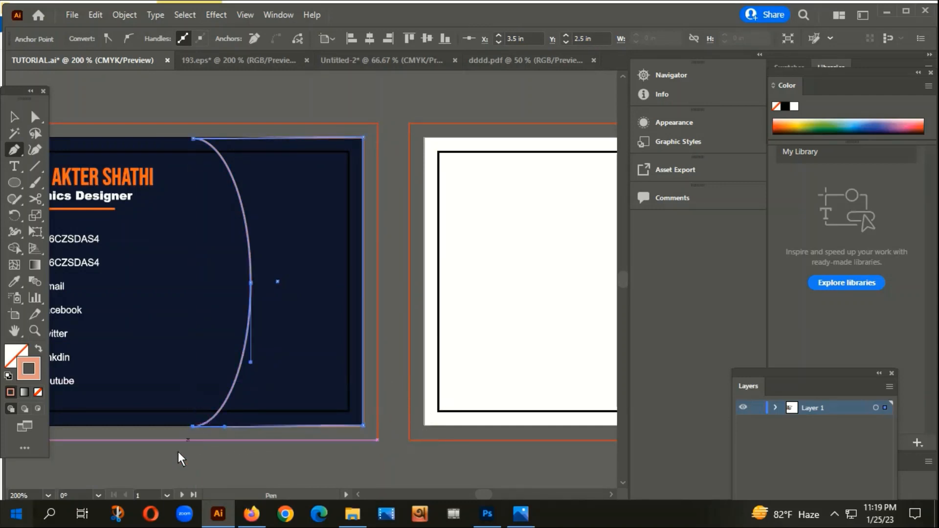
{"action": "key", "text": "v"}
{"action": "left_click", "coordinate": [198, 95]}
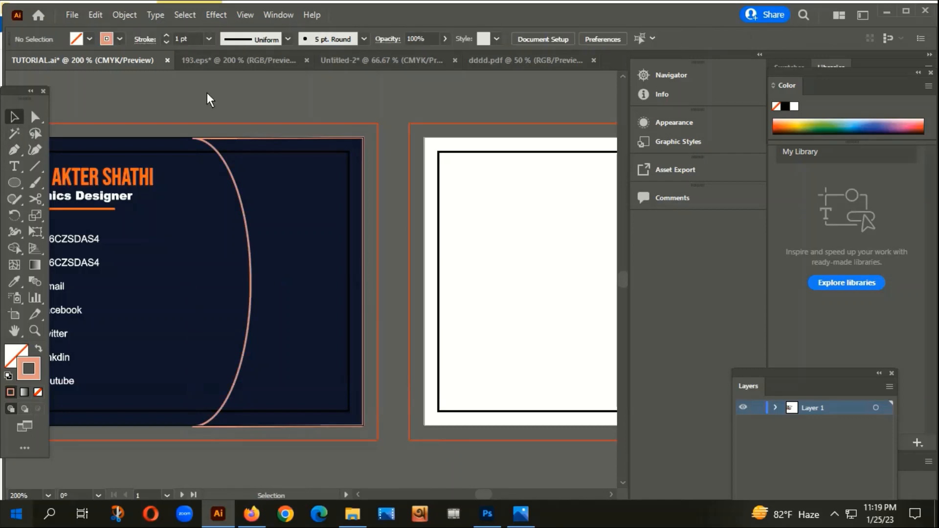
Step: Give the closed curved shape the blank card's white fill and black stroke by sampling it with the Eyedropper
{"action": "left_click", "coordinate": [228, 169]}
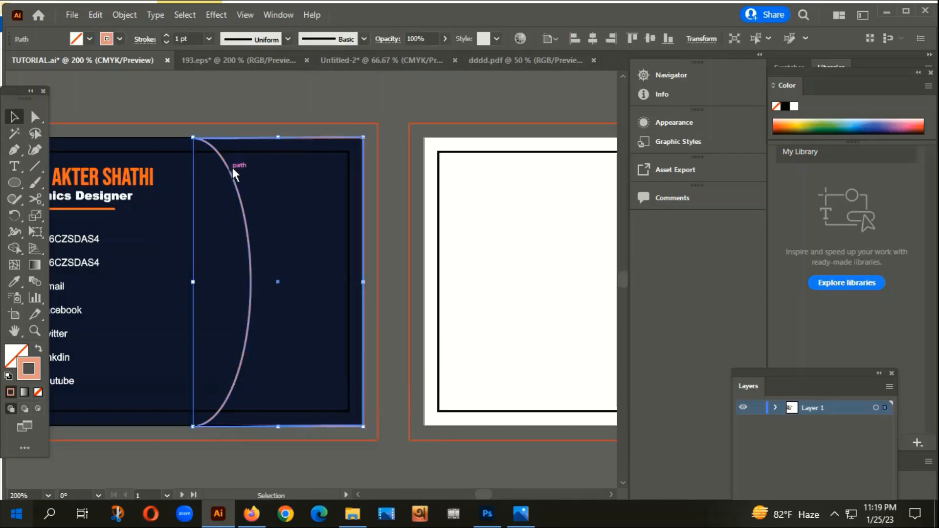
{"action": "scroll", "coordinate": [232, 167], "scroll_direction": "down", "scroll_amount": 3}
{"action": "key", "text": "i"}
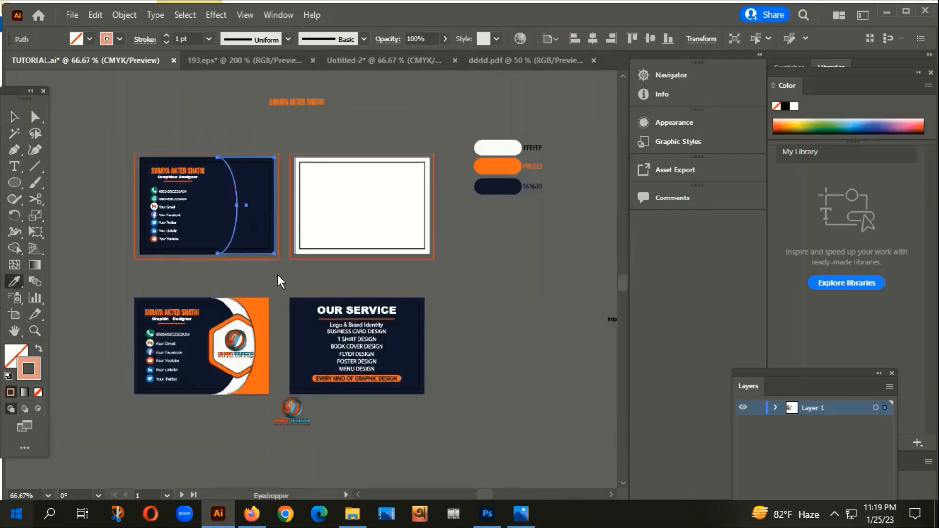
{"action": "left_click", "coordinate": [364, 212]}
{"action": "left_click", "coordinate": [13, 118]}
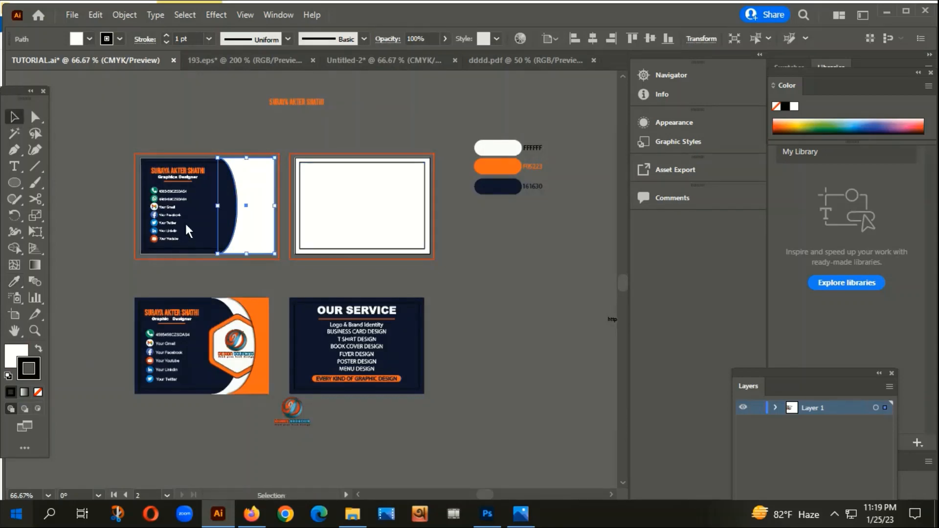
Step: Duplicate the white curved shape and nudge the copy slightly to the right of the original
{"action": "scroll", "coordinate": [186, 219], "scroll_direction": "up", "scroll_amount": 3}
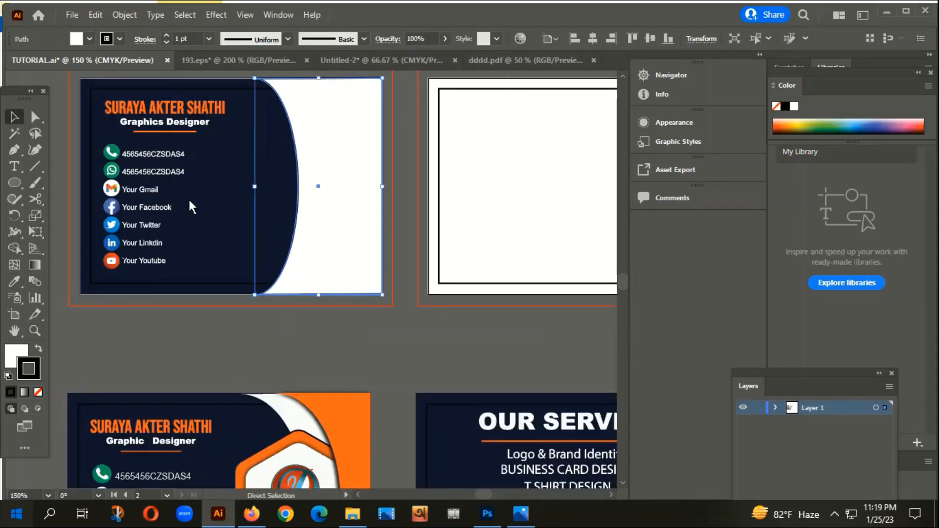
{"action": "key", "text": "Right"}
{"action": "key", "text": "Right"}
{"action": "key", "text": "Right"}
{"action": "key", "text": "Right"}
{"action": "key", "text": "Right"}
{"action": "key", "text": "Right"}
{"action": "key", "text": "Right"}
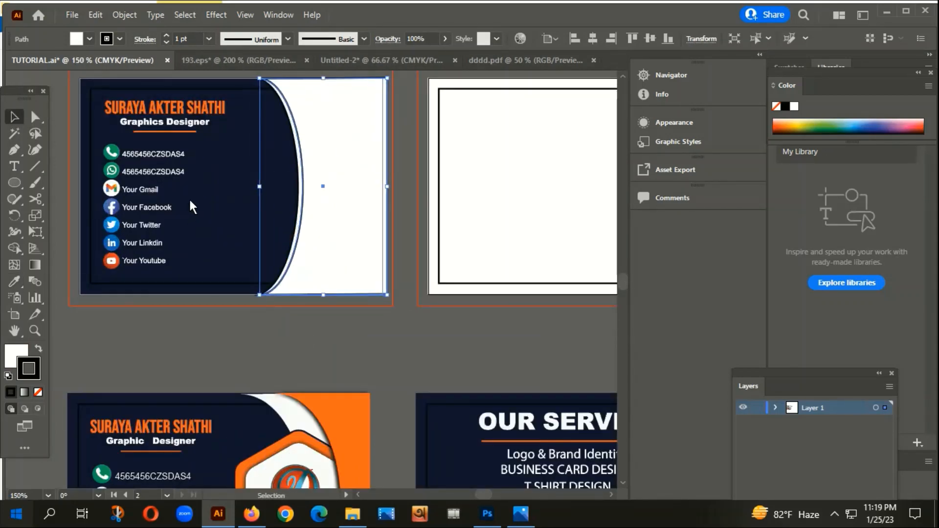
{"action": "key", "text": "Right"}
{"action": "key", "text": "Right"}
{"action": "key", "text": "Right"}
{"action": "key", "text": "Right"}
{"action": "scroll", "coordinate": [279, 266], "scroll_direction": "down", "scroll_amount": 2}
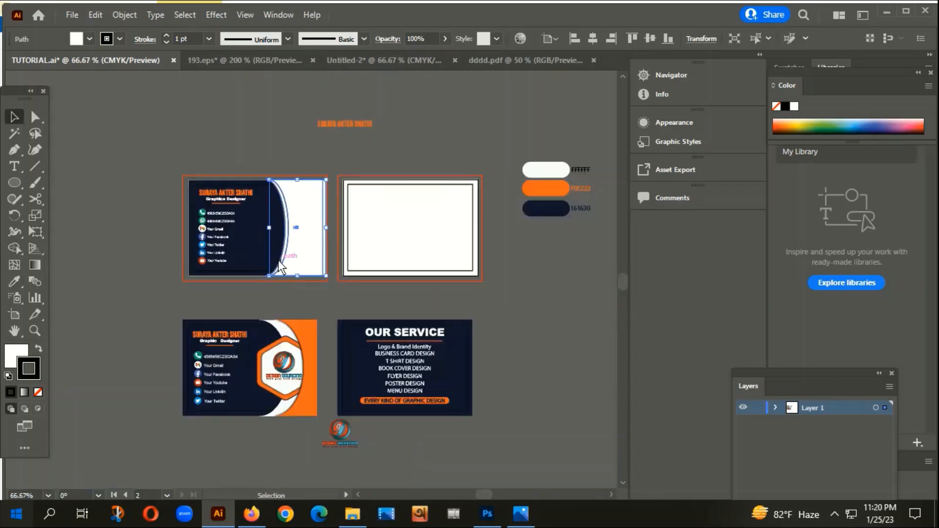
Step: Recolor the duplicated curved shape with the orange panel's fill sampled from the finished reference card
{"action": "key", "text": "i"}
{"action": "left_click", "coordinate": [311, 336]}
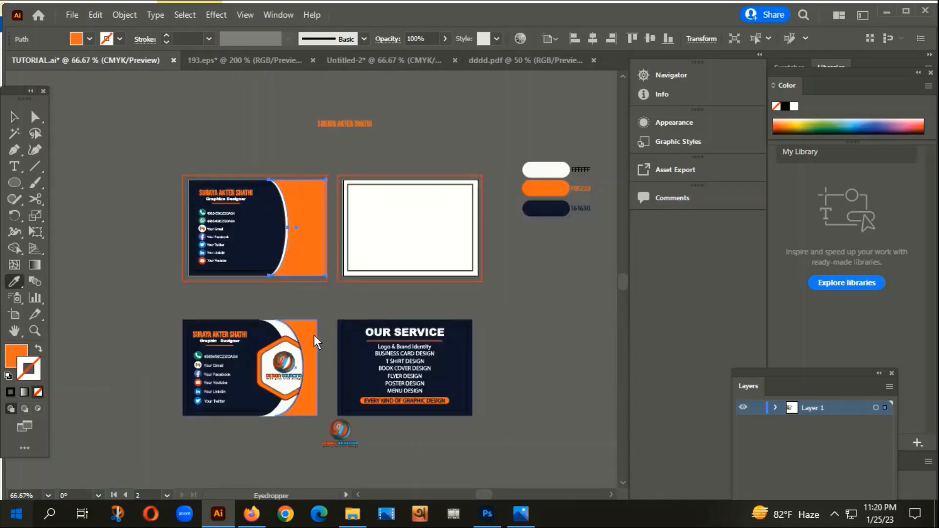
{"action": "key", "text": "v"}
{"action": "scroll", "coordinate": [339, 197], "scroll_direction": "up", "scroll_amount": 2}
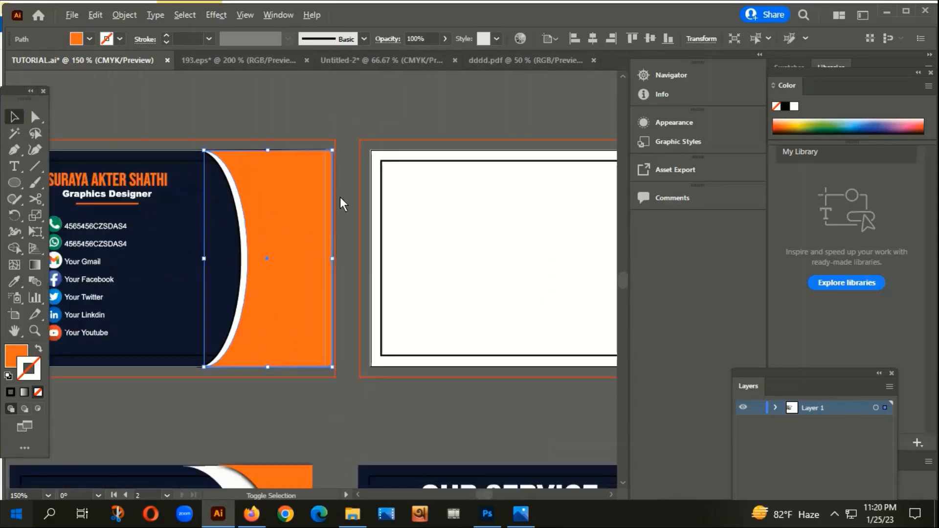
Step: Nudge the orange curved shape further right to widen the white crescent beside the navy area
{"action": "scroll", "coordinate": [340, 197], "scroll_direction": "up", "scroll_amount": 1}
{"action": "key", "text": "Right"}
{"action": "key", "text": "Right"}
{"action": "key", "text": "Right"}
{"action": "key", "text": "Right"}
{"action": "key", "text": "Right"}
{"action": "key", "text": "Right"}
{"action": "key", "text": "Right"}
{"action": "key", "text": "Right"}
{"action": "key", "text": "Right"}
{"action": "key", "text": "Right"}
{"action": "key", "text": "Right"}
{"action": "key", "text": "Right"}
{"action": "key", "text": "Right"}
{"action": "key", "text": "Right"}
{"action": "key", "text": "Right"}
{"action": "key", "text": "Right"}
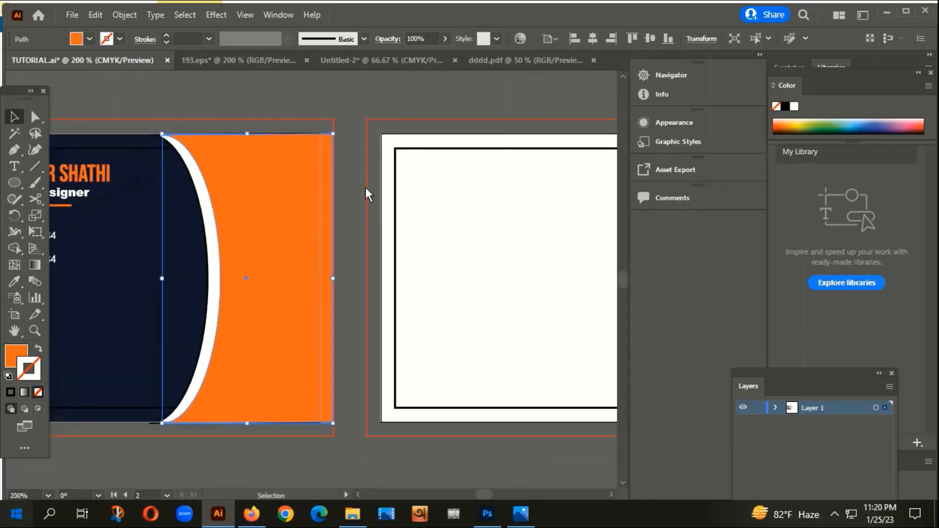
{"action": "key", "text": "Right"}
{"action": "key", "text": "Right"}
{"action": "key", "text": "Right"}
{"action": "key", "text": "Right"}
{"action": "key", "text": "Right"}
{"action": "key", "text": "Right"}
{"action": "key", "text": "Right"}
{"action": "key", "text": "Right"}
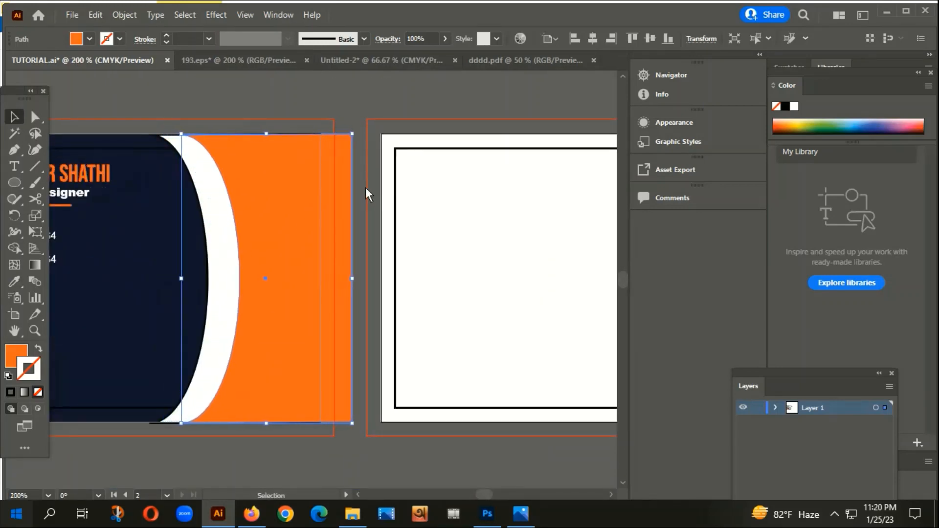
Step: Narrow the orange shape so that its right edge meets the front card's bleed line
{"action": "scroll", "coordinate": [356, 284], "scroll_direction": "up", "scroll_amount": 1}
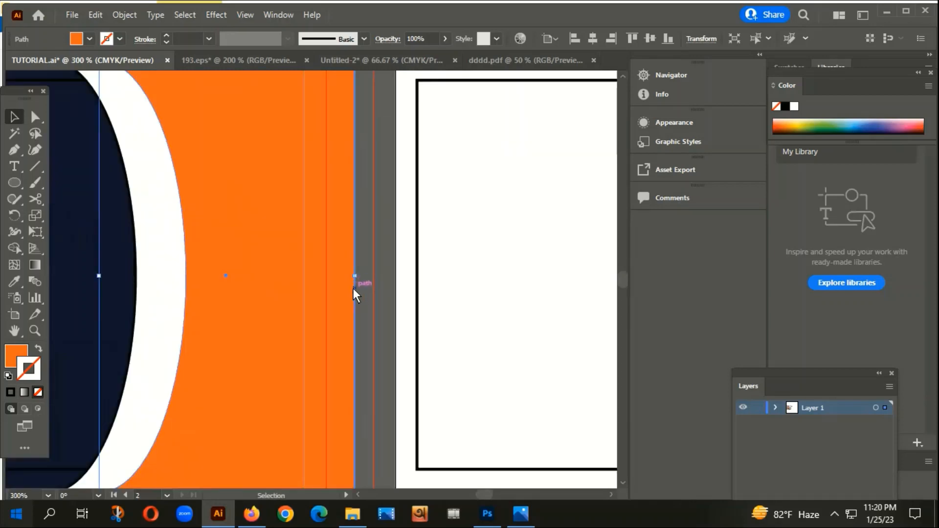
{"action": "left_click_drag", "start_coordinate": [355, 275], "coordinate": [326, 277]}
{"action": "scroll", "coordinate": [345, 242], "scroll_direction": "down", "scroll_amount": 3}
{"action": "left_click", "coordinate": [355, 149]}
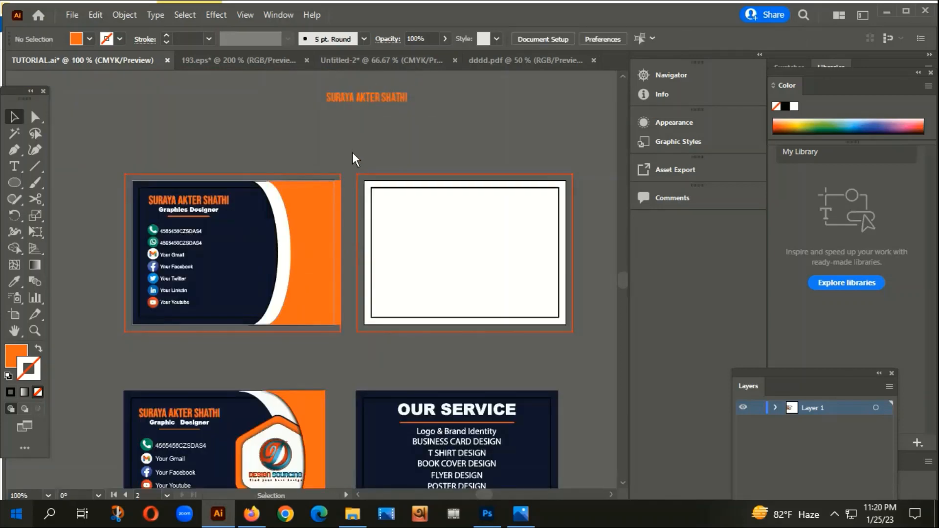
Step: Draw an orange hexagon with a flat top edge in the empty area beside the cards, using the Polygon tool
{"action": "left_click_drag", "start_coordinate": [409, 276], "coordinate": [378, 256]}
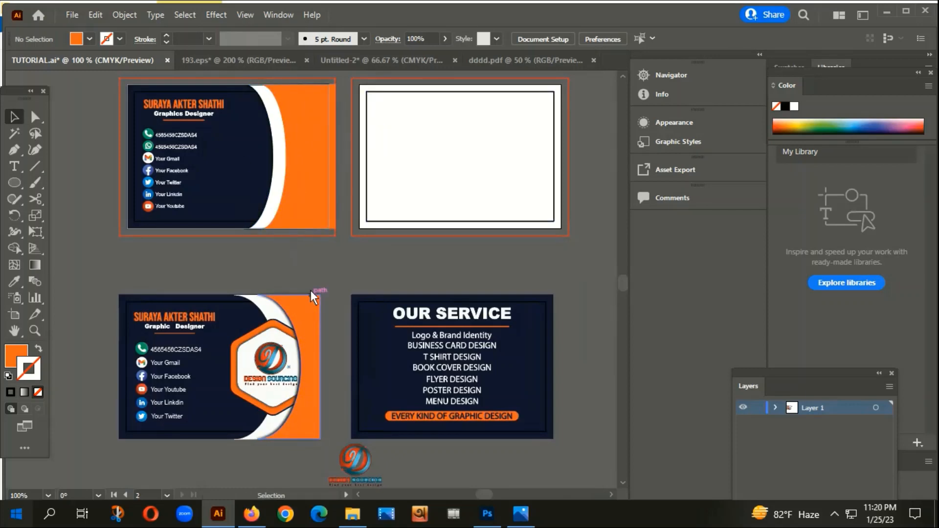
{"action": "left_click_drag", "start_coordinate": [315, 289], "coordinate": [333, 200]}
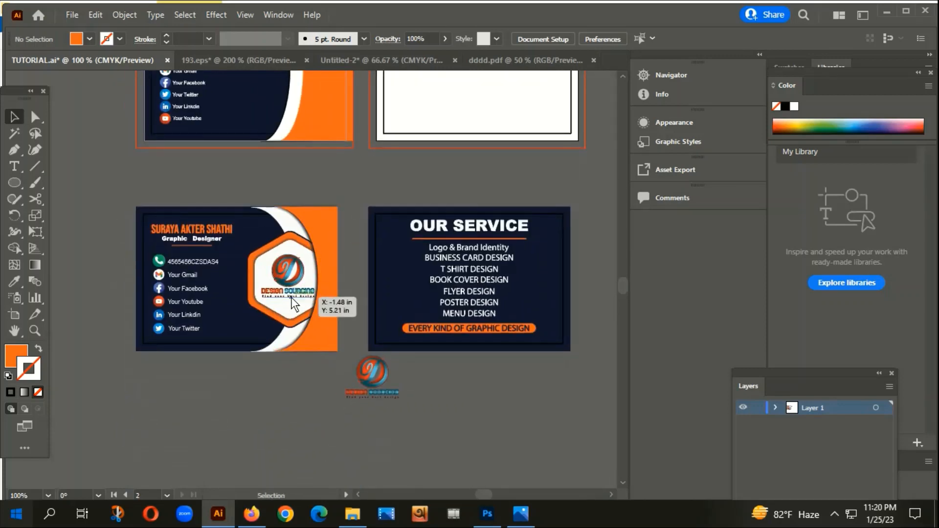
{"action": "scroll", "coordinate": [292, 295], "scroll_direction": "up", "scroll_amount": 2}
{"action": "scroll", "coordinate": [292, 295], "scroll_direction": "down", "scroll_amount": 3}
{"action": "scroll", "coordinate": [347, 275], "scroll_direction": "down", "scroll_amount": 3}
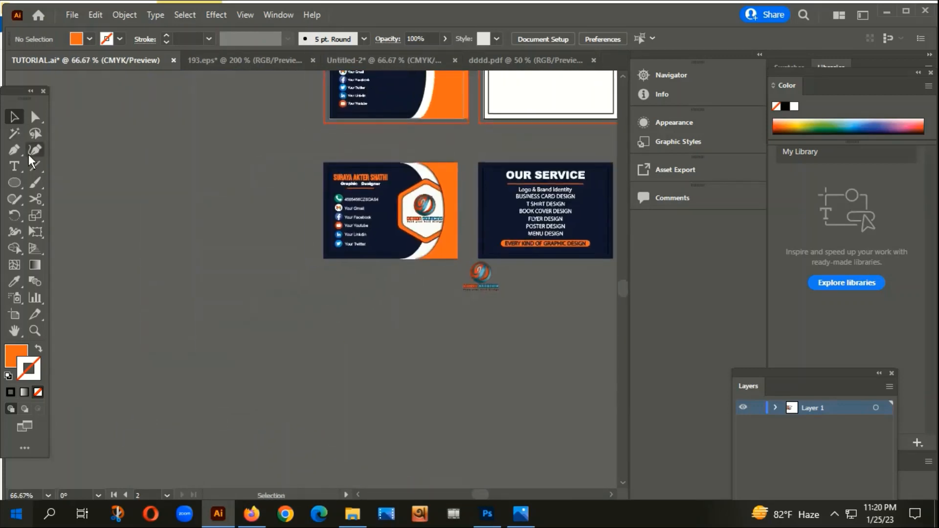
{"action": "left_click", "coordinate": [14, 182]}
{"action": "left_click_drag", "start_coordinate": [16, 181], "coordinate": [84, 233]}
{"action": "left_click_drag", "start_coordinate": [167, 185], "coordinate": [234, 275]}
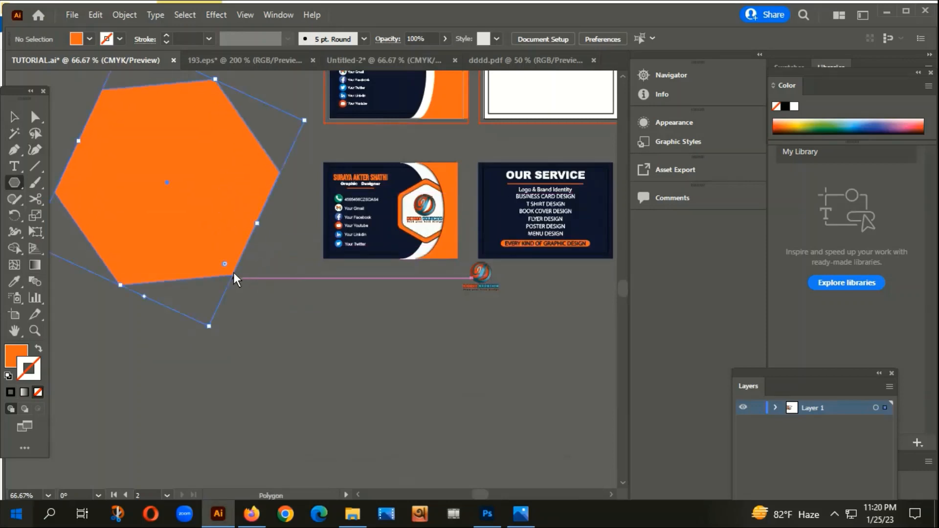
{"action": "key", "text": "ctrl+z"}
{"action": "left_click_drag", "start_coordinate": [187, 171], "coordinate": [240, 250]}
Step: Rotate the hexagon 90° so that it stands on a corner
{"action": "right_click", "coordinate": [222, 204]}
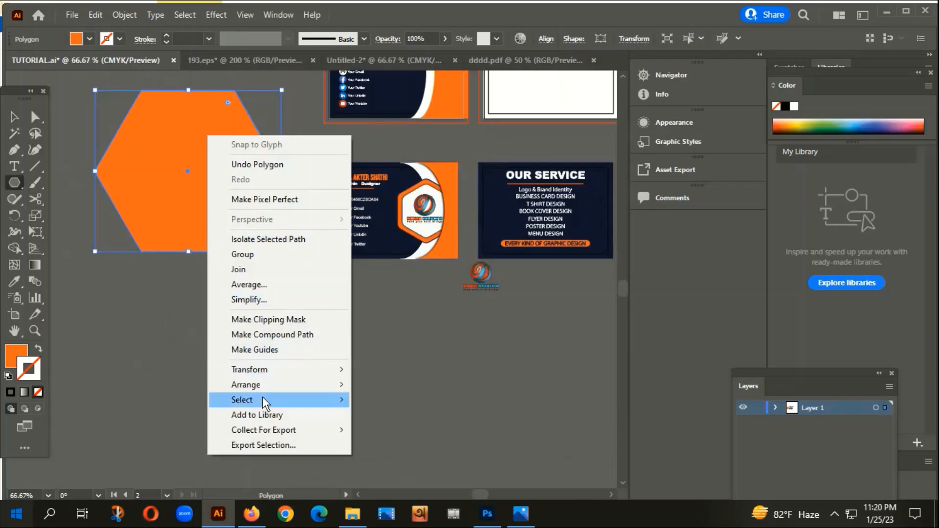
{"action": "mouse_move", "coordinate": [250, 371]}
{"action": "left_click", "coordinate": [392, 406]}
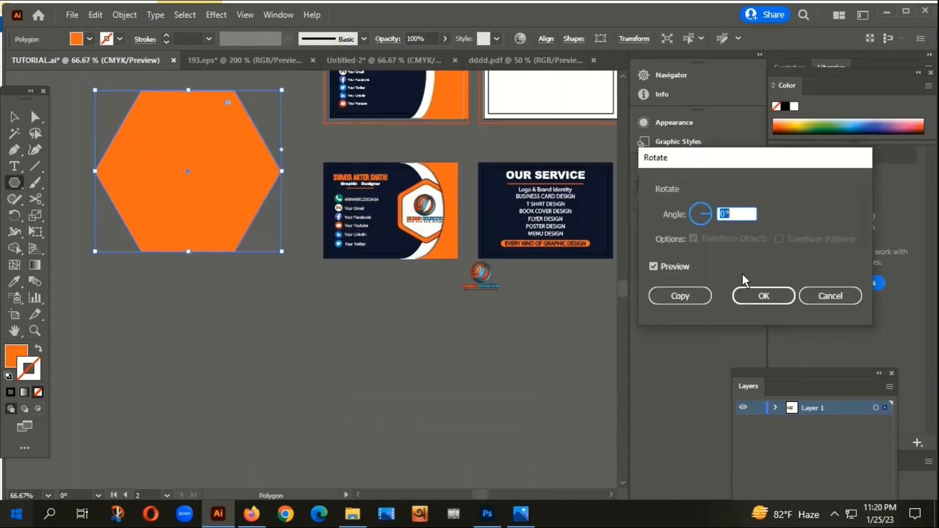
{"action": "type", "text": "90"}
{"action": "left_click", "coordinate": [765, 295]}
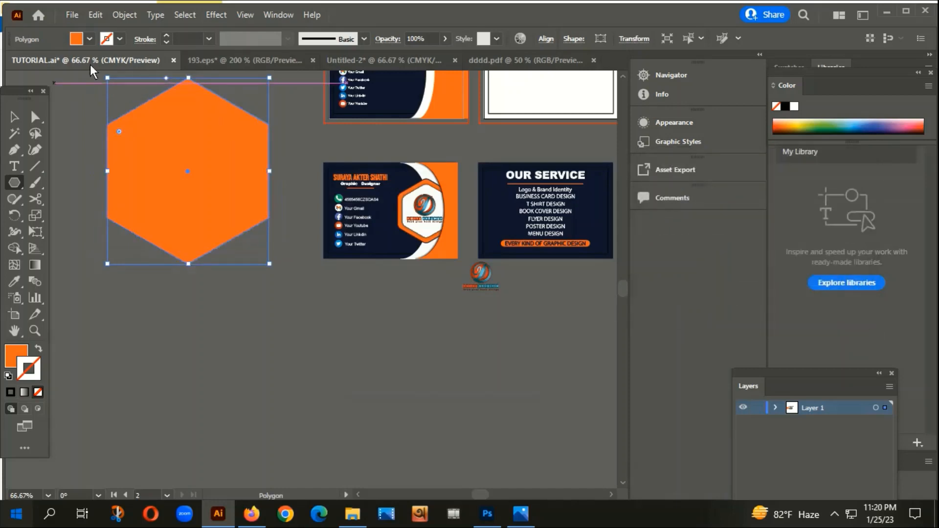
Step: Move the hexagon onto the front card and scale it down to fit over the curved panel
{"action": "left_click", "coordinate": [14, 117]}
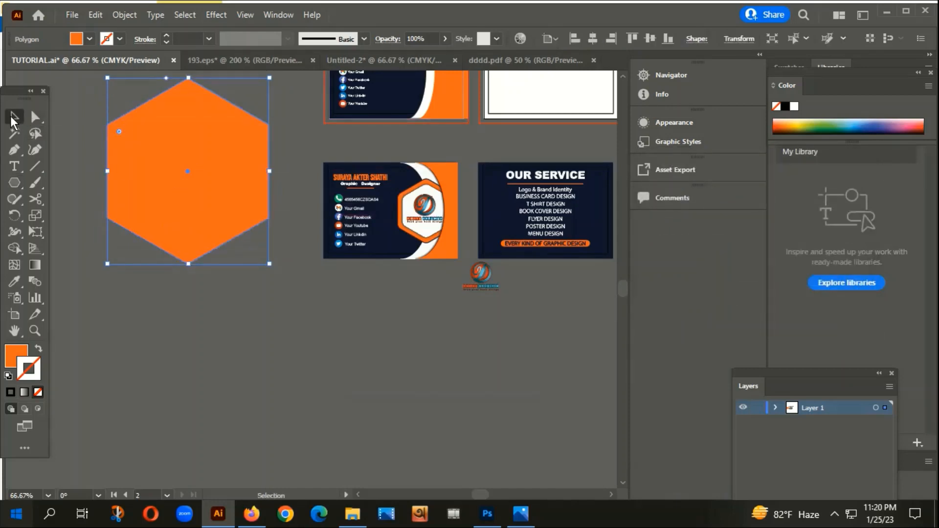
{"action": "scroll", "coordinate": [136, 171], "scroll_direction": "down", "scroll_amount": 1}
{"action": "left_click_drag", "start_coordinate": [136, 173], "coordinate": [338, 137]}
{"action": "scroll", "coordinate": [343, 146], "scroll_direction": "up", "scroll_amount": 1}
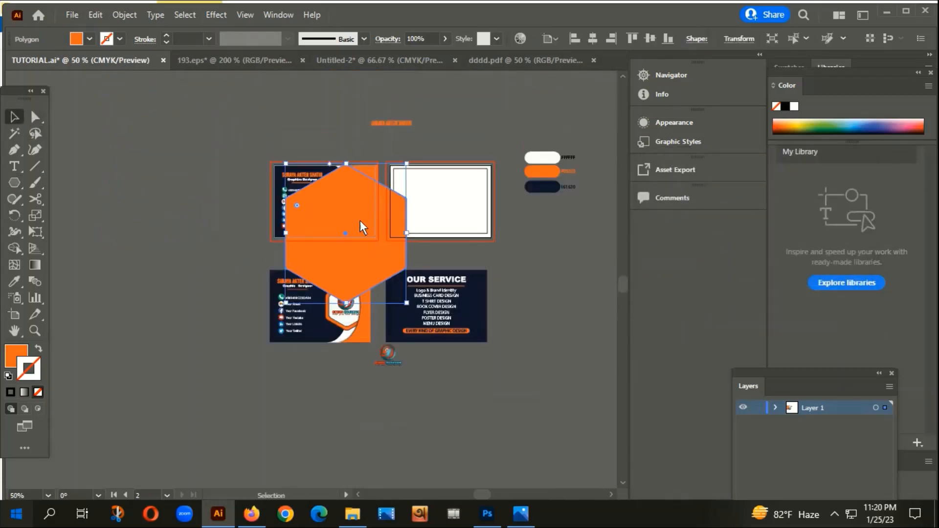
{"action": "left_click_drag", "start_coordinate": [419, 161], "coordinate": [336, 203]}
Step: Fill the hexagon with pink so it contrasts with the orange panel
{"action": "double_click", "coordinate": [16, 355]}
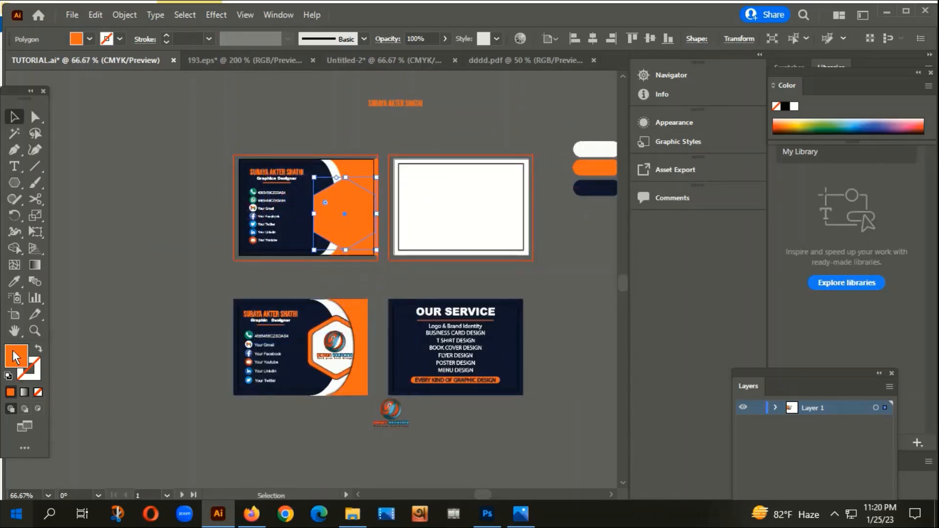
{"action": "left_click", "coordinate": [495, 262]}
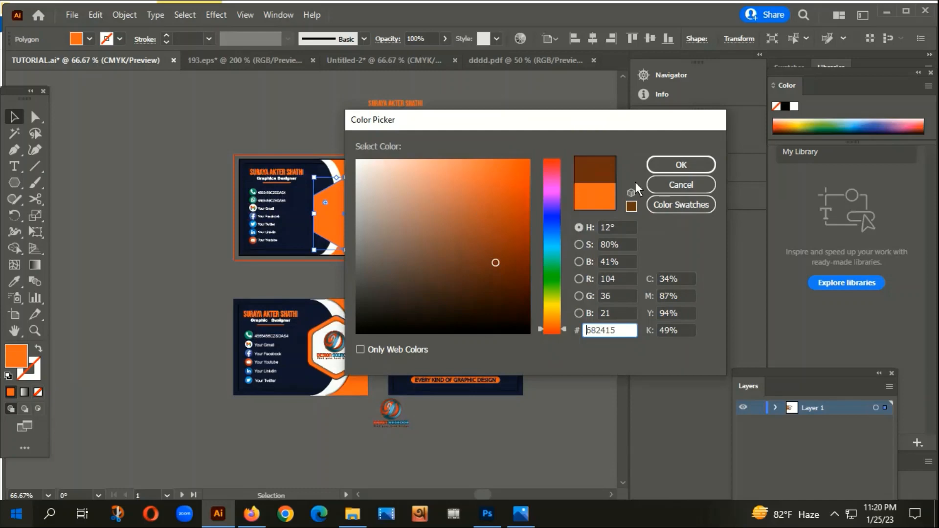
{"action": "left_click", "coordinate": [554, 181]}
{"action": "left_click", "coordinate": [512, 180]}
{"action": "left_click", "coordinate": [654, 164]}
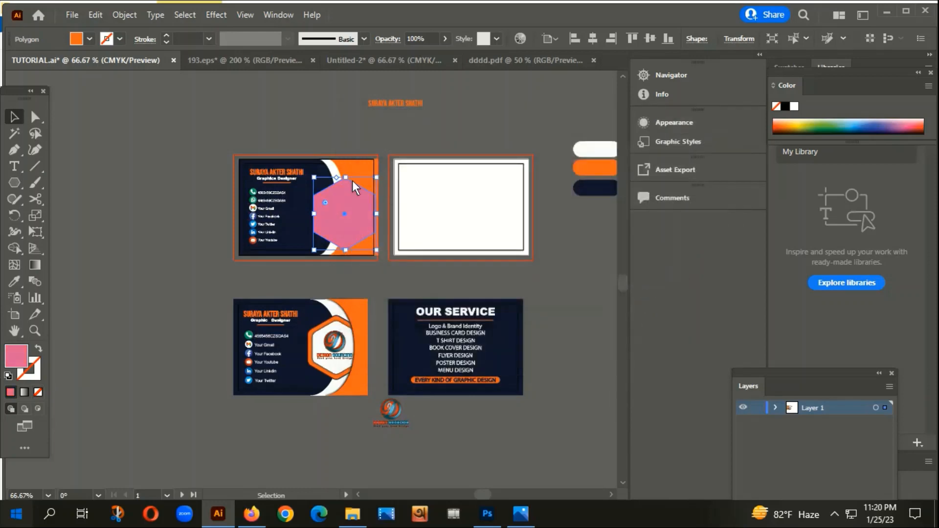
Step: Shrink the pink hexagon and move it so its top corner sits on the white crescent's inner edge
{"action": "scroll", "coordinate": [352, 180], "scroll_direction": "up", "scroll_amount": 4}
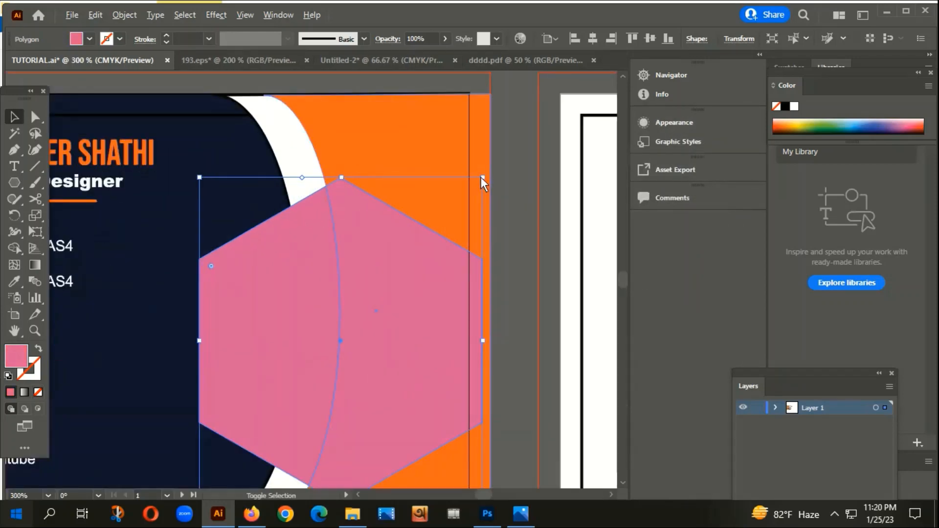
{"action": "left_click_drag", "start_coordinate": [482, 177], "coordinate": [446, 213]}
{"action": "scroll", "coordinate": [389, 249], "scroll_direction": "down", "scroll_amount": 2}
{"action": "left_click_drag", "start_coordinate": [389, 291], "coordinate": [359, 277]}
{"action": "scroll", "coordinate": [337, 222], "scroll_direction": "up", "scroll_amount": 9}
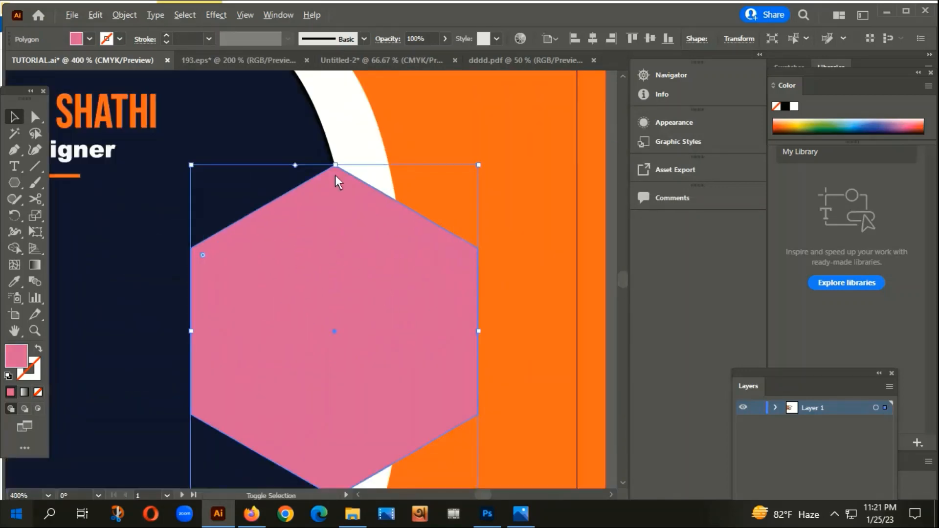
{"action": "scroll", "coordinate": [338, 211], "scroll_direction": "down", "scroll_amount": 9}
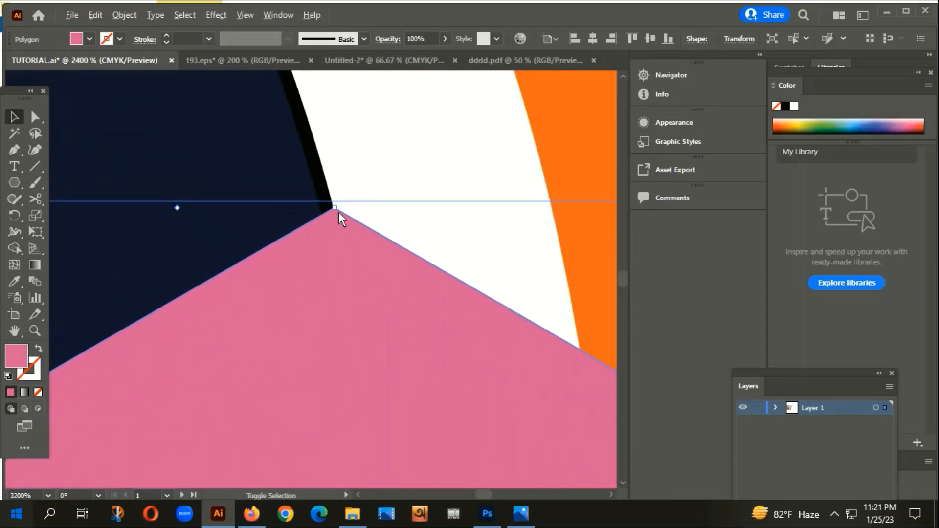
{"action": "left_click", "coordinate": [329, 325]}
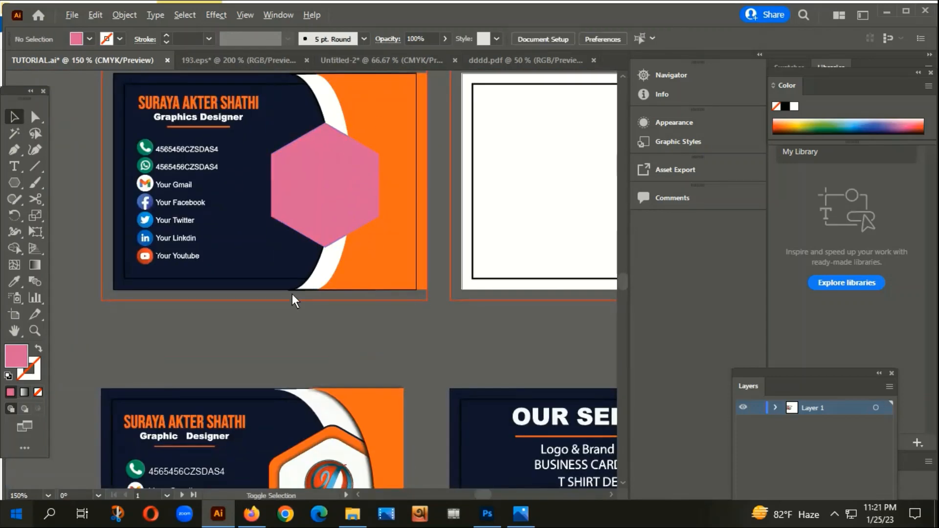
Step: Remove the black stroke from the white curved shape
{"action": "scroll", "coordinate": [294, 294], "scroll_direction": "up", "scroll_amount": 6}
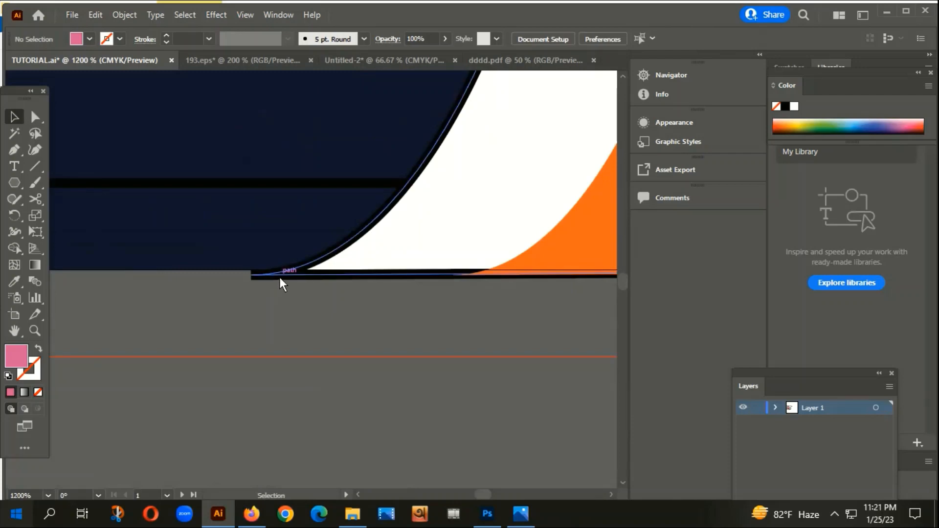
{"action": "left_click", "coordinate": [279, 277]}
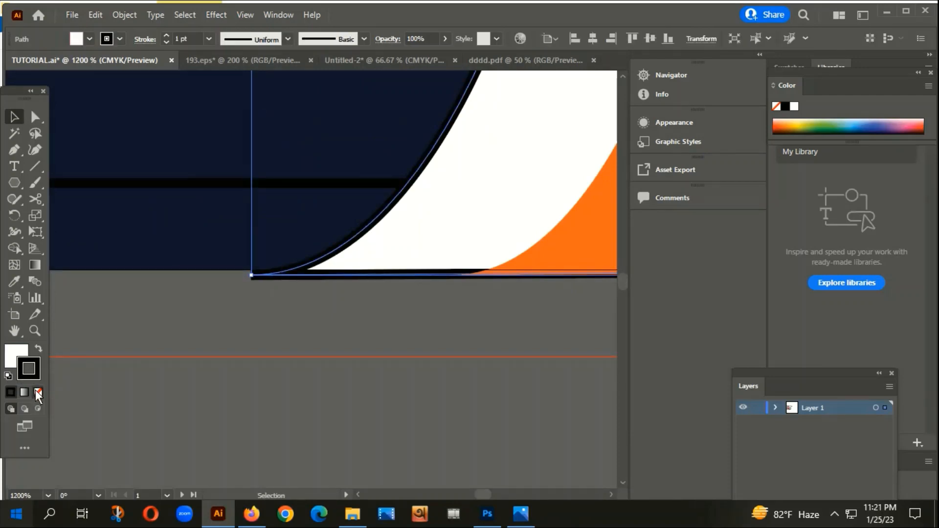
{"action": "left_click", "coordinate": [38, 392]}
{"action": "left_click", "coordinate": [162, 380]}
{"action": "scroll", "coordinate": [195, 374], "scroll_direction": "down", "scroll_amount": 5}
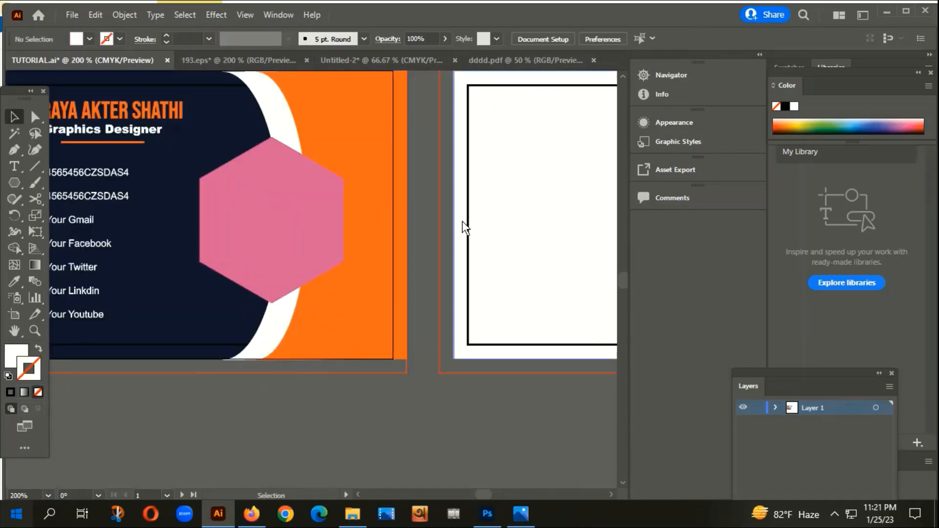
Step: Enlarge the pink hexagon slightly to match the hexagon on the reference card
{"action": "left_click_drag", "start_coordinate": [454, 226], "coordinate": [479, 264]}
{"action": "left_click", "coordinate": [286, 230]}
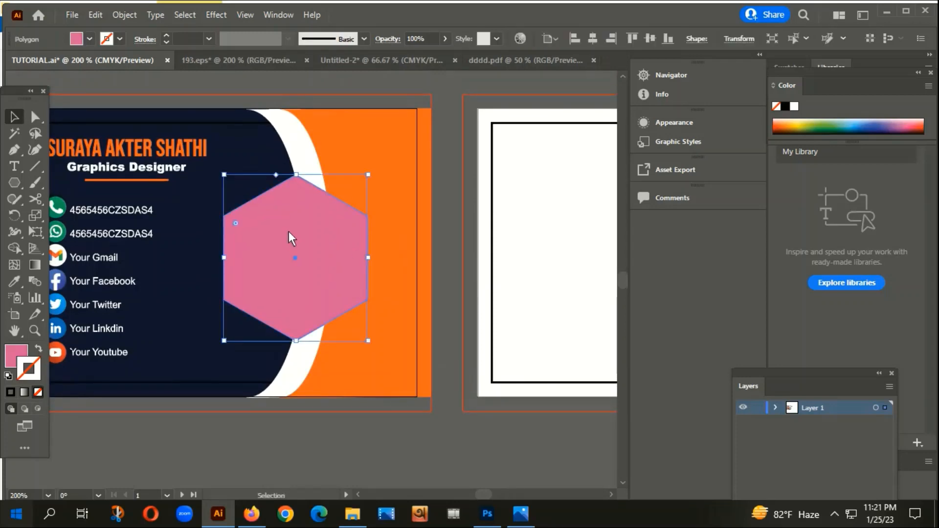
{"action": "scroll", "coordinate": [318, 230], "scroll_direction": "down", "scroll_amount": 3}
{"action": "scroll", "coordinate": [367, 291], "scroll_direction": "down", "scroll_amount": 1}
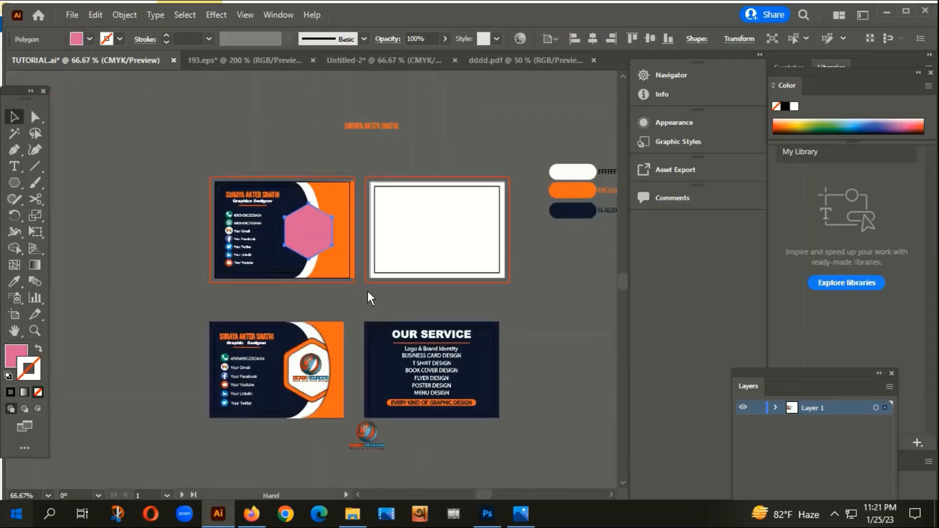
{"action": "scroll", "coordinate": [315, 220], "scroll_direction": "up", "scroll_amount": 3}
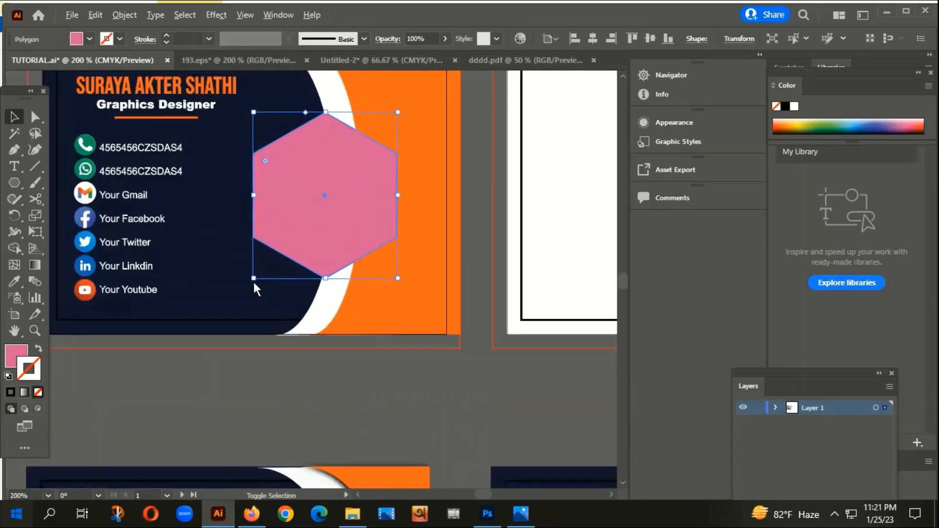
{"action": "left_click_drag", "start_coordinate": [253, 283], "coordinate": [247, 290]}
{"action": "scroll", "coordinate": [333, 90], "scroll_direction": "up", "scroll_amount": 1}
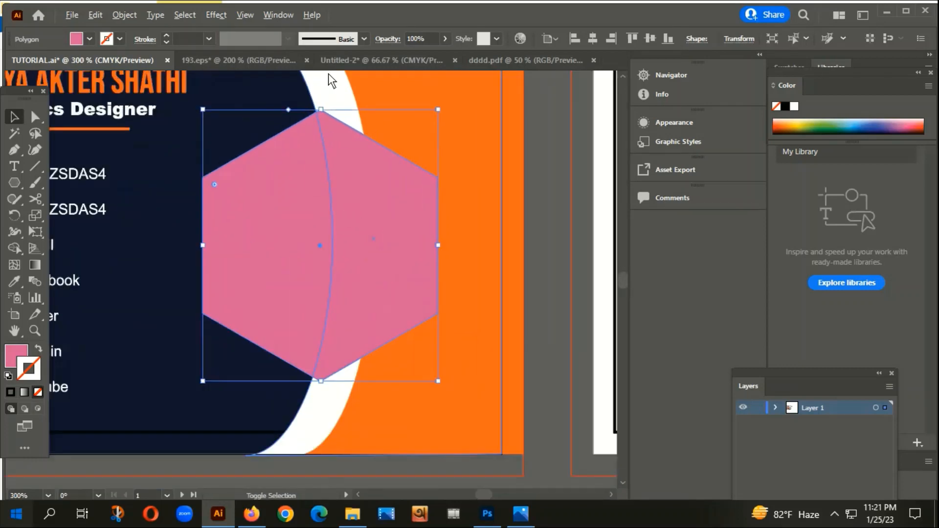
Step: Round all the corners of the pink hexagon slightly
{"action": "scroll", "coordinate": [331, 78], "scroll_direction": "up", "scroll_amount": 3}
{"action": "left_click_drag", "start_coordinate": [333, 181], "coordinate": [322, 203]}
{"action": "scroll", "coordinate": [328, 202], "scroll_direction": "down", "scroll_amount": 5}
{"action": "left_click", "coordinate": [352, 386]}
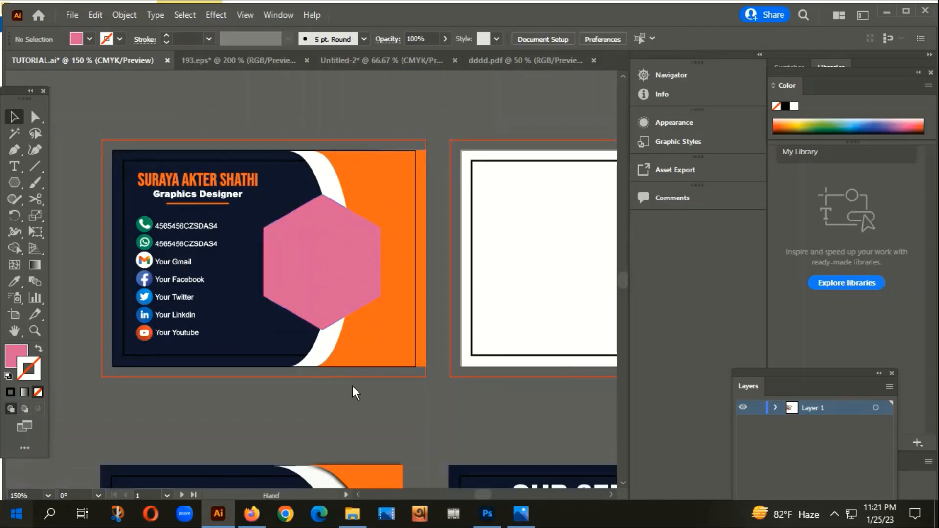
{"action": "scroll", "coordinate": [352, 392], "scroll_direction": "down", "scroll_amount": 1}
{"action": "left_click", "coordinate": [336, 215]}
{"action": "left_click", "coordinate": [35, 117]}
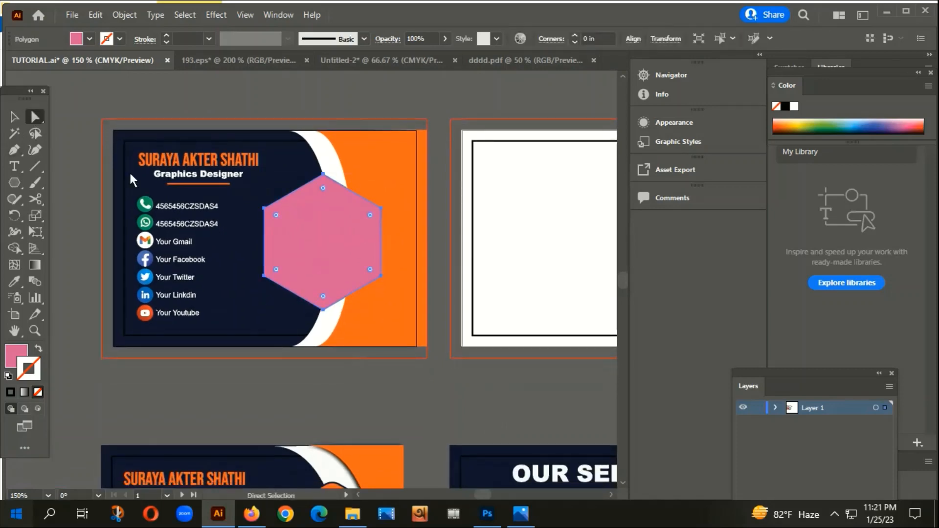
{"action": "scroll", "coordinate": [319, 305], "scroll_direction": "up", "scroll_amount": 2}
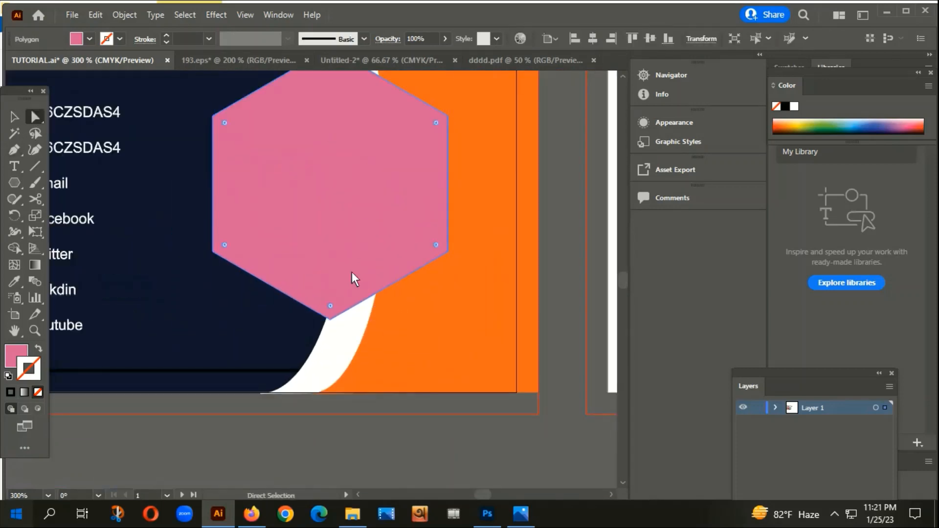
{"action": "scroll", "coordinate": [351, 271], "scroll_direction": "up", "scroll_amount": 4}
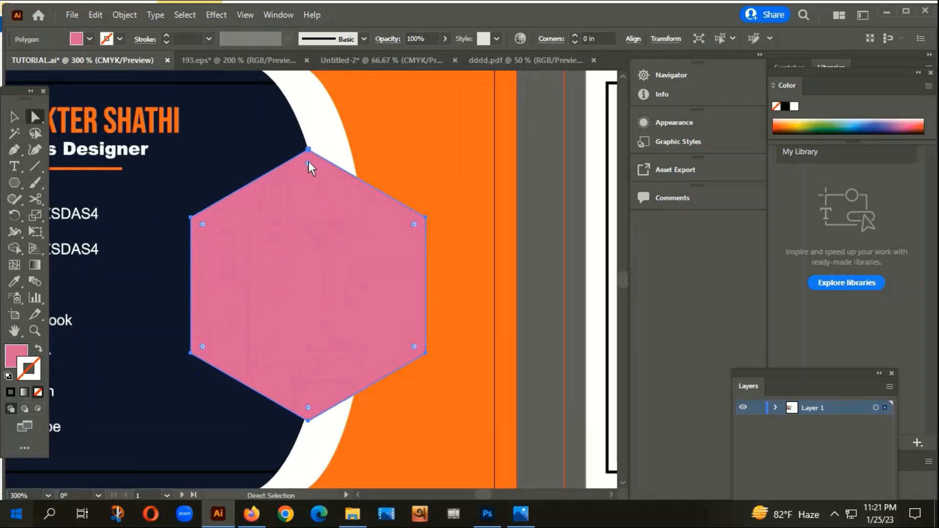
{"action": "left_click_drag", "start_coordinate": [308, 162], "coordinate": [316, 182]}
{"action": "left_click", "coordinate": [15, 117]}
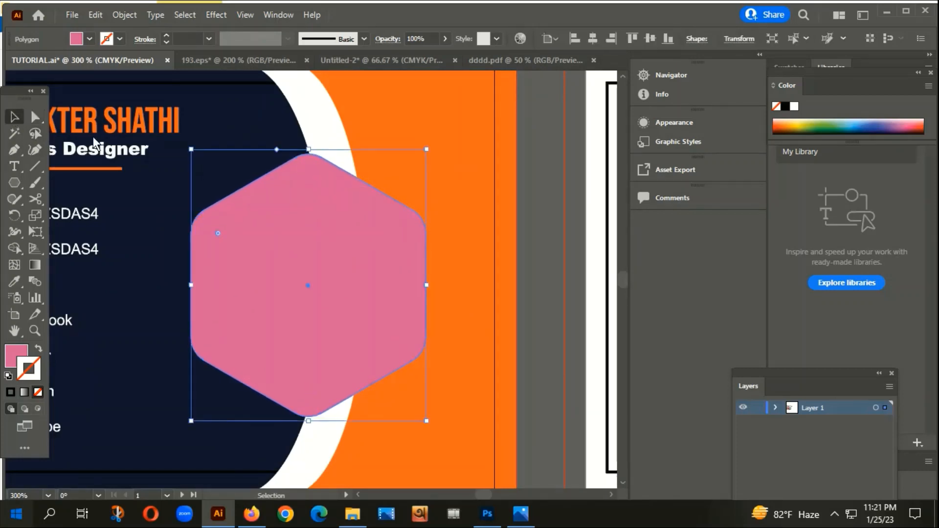
Step: Make a smaller concentric copy of the rounded pink hexagon, leaving an even border around it
{"action": "key", "text": "a"}
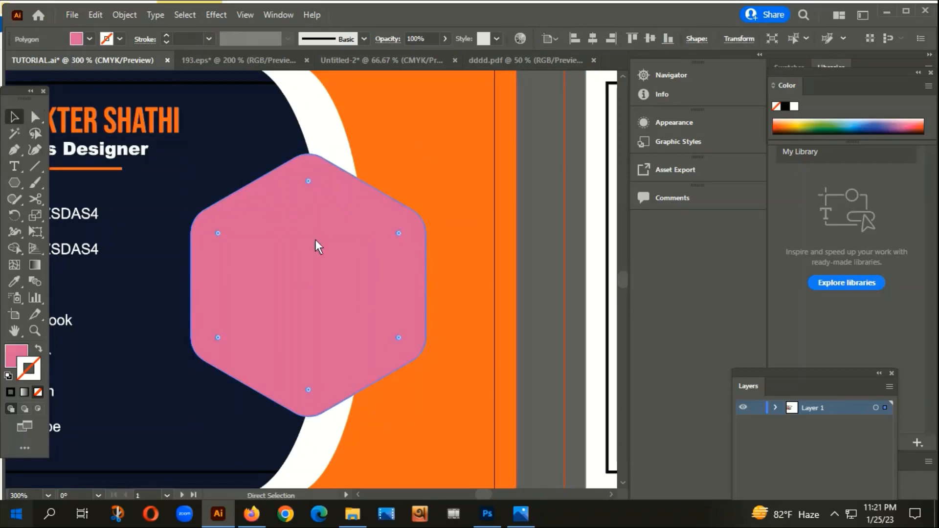
{"action": "key", "text": "v"}
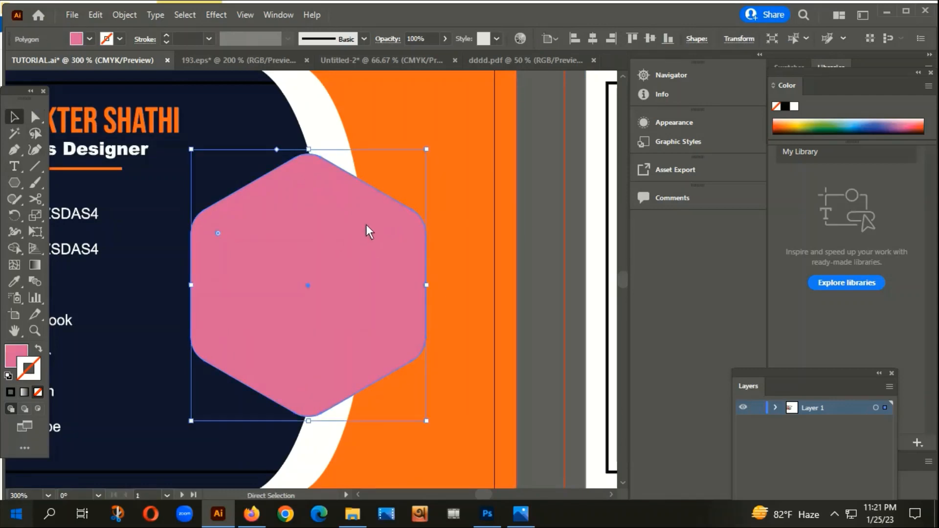
{"action": "left_click_drag", "start_coordinate": [426, 147], "coordinate": [397, 195]}
{"action": "key", "text": "ctrl+minus"}
{"action": "key", "text": "ctrl+minus"}
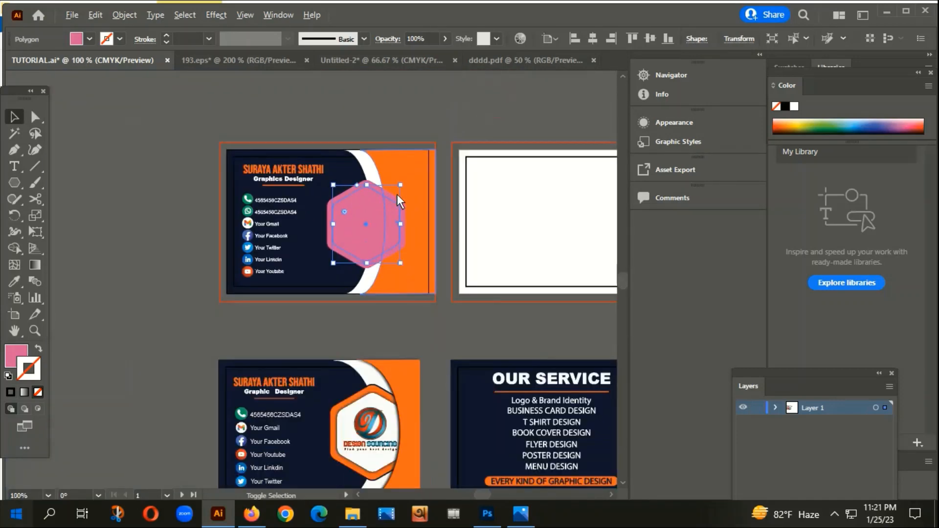
Step: Fill the inner hexagon with the blank card's white and remove its black stroke
{"action": "key", "text": "i"}
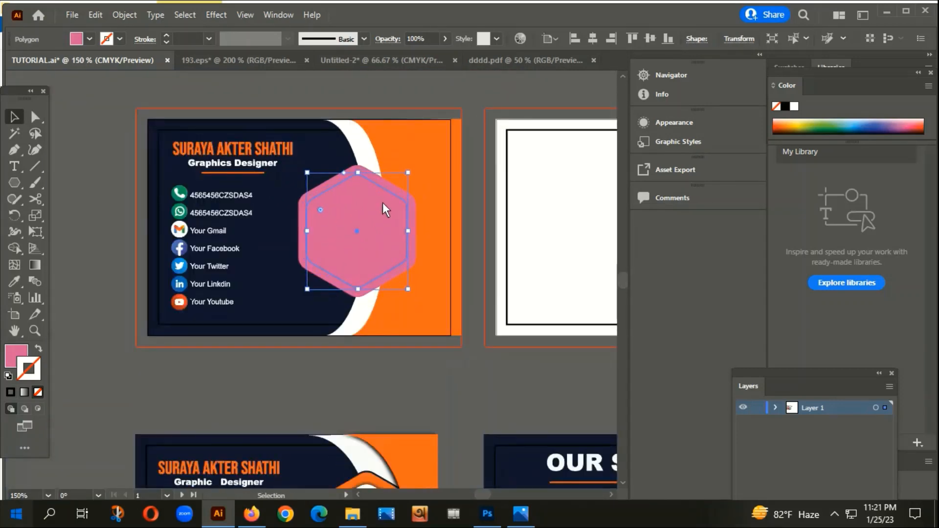
{"action": "left_click", "coordinate": [550, 176]}
{"action": "key", "text": "v"}
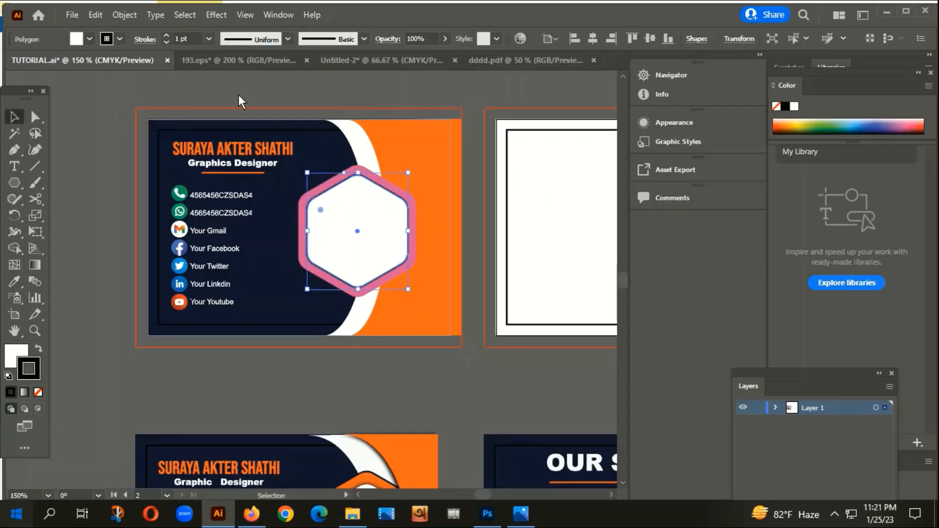
{"action": "left_click", "coordinate": [298, 76]}
{"action": "left_click_drag", "start_coordinate": [418, 325], "coordinate": [384, 260]}
{"action": "left_click", "coordinate": [325, 167]}
{"action": "left_click", "coordinate": [37, 392]}
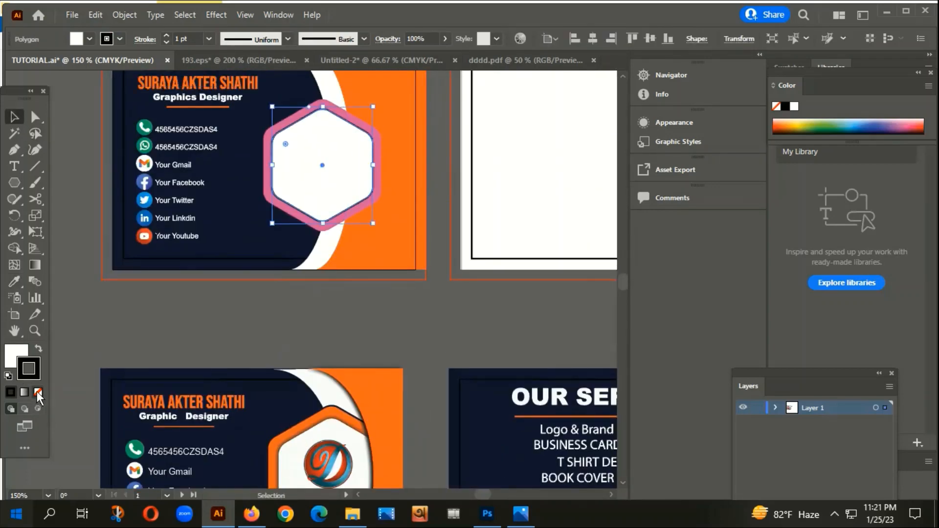
{"action": "left_click", "coordinate": [266, 340]}
{"action": "left_click_drag", "start_coordinate": [298, 390], "coordinate": [286, 487]}
{"action": "scroll", "coordinate": [357, 200], "scroll_direction": "up", "scroll_amount": 1}
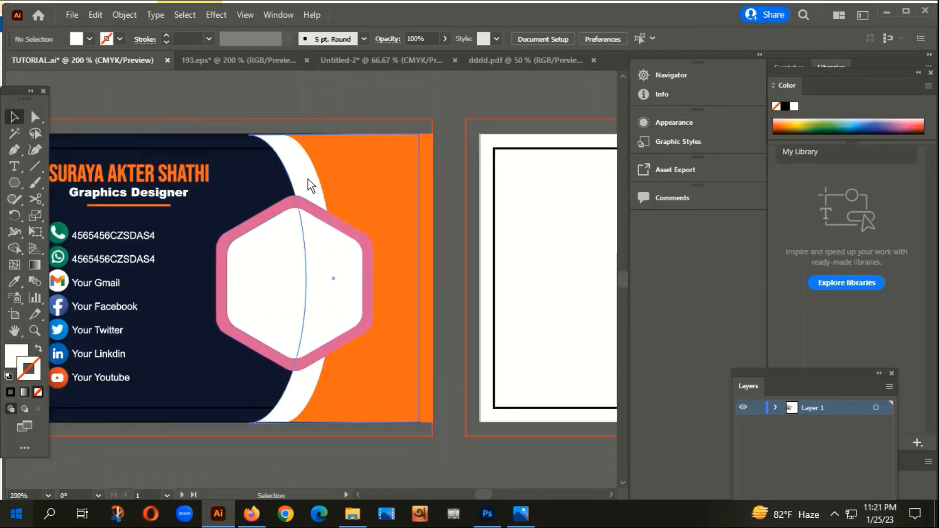
Step: Fill a duplicate of the orange curved panel, placed behind the original, with black
{"action": "left_click", "coordinate": [350, 169]}
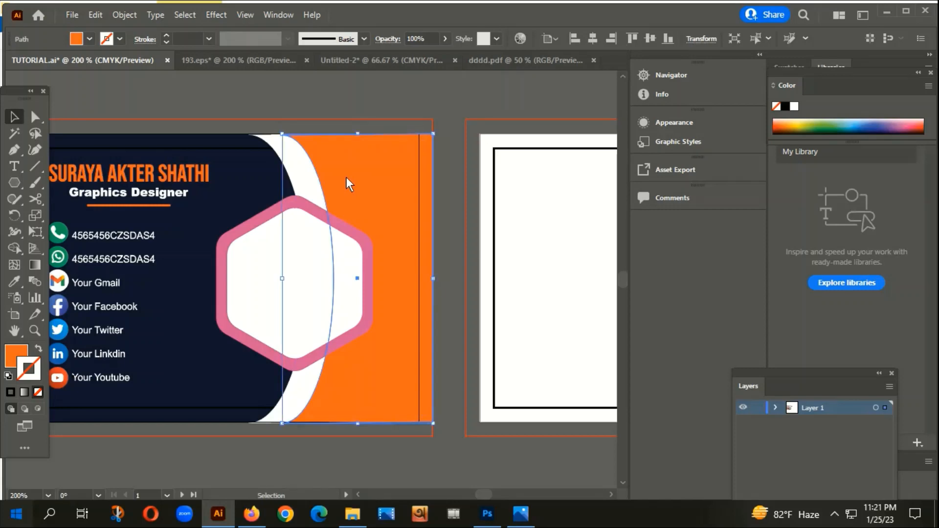
{"action": "double_click", "coordinate": [16, 355]}
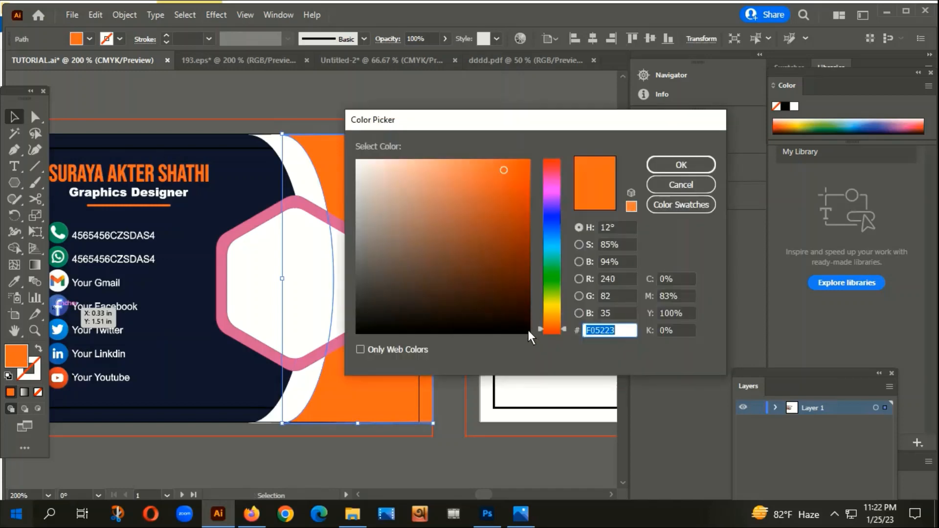
{"action": "left_click", "coordinate": [528, 331]}
{"action": "left_click", "coordinate": [663, 162]}
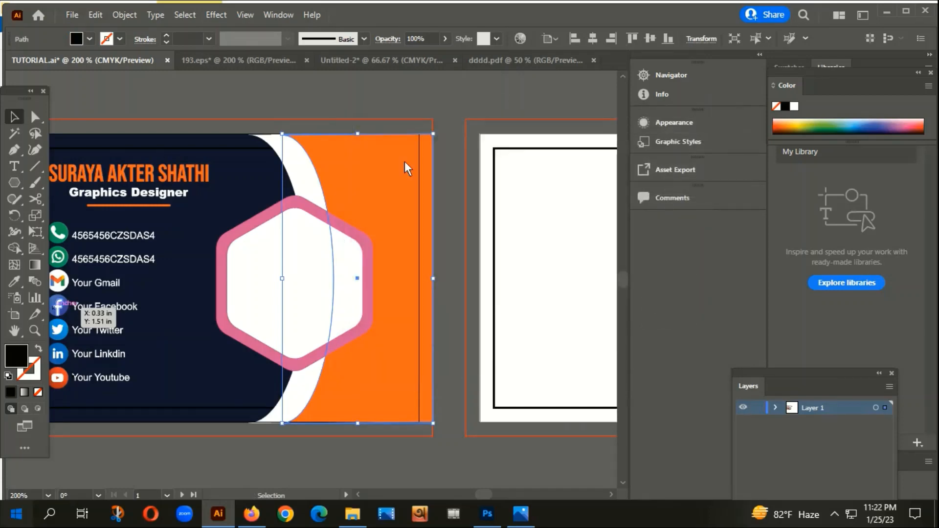
Step: Apply a Gaussian Blur with a radius of 8.9979 pixels to the black panel copy as a shadow
{"action": "left_click", "coordinate": [223, 13]}
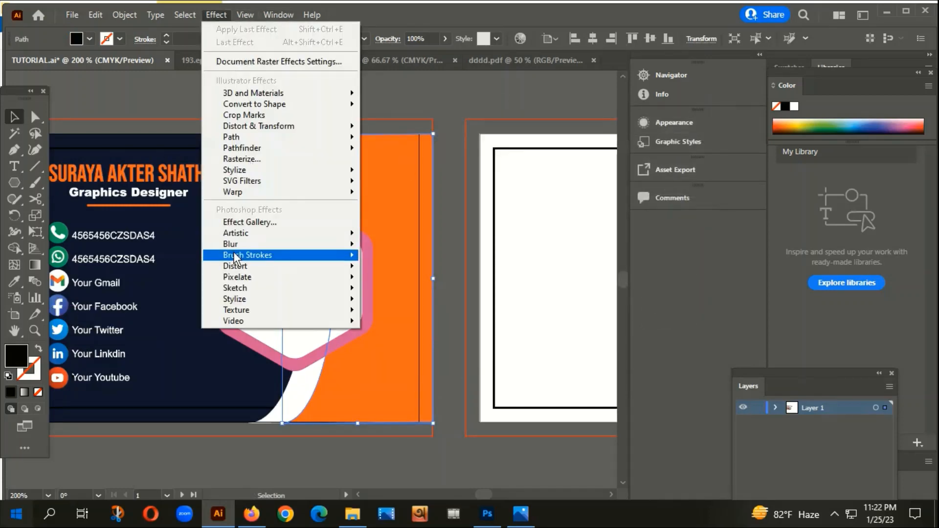
{"action": "mouse_move", "coordinate": [234, 242]}
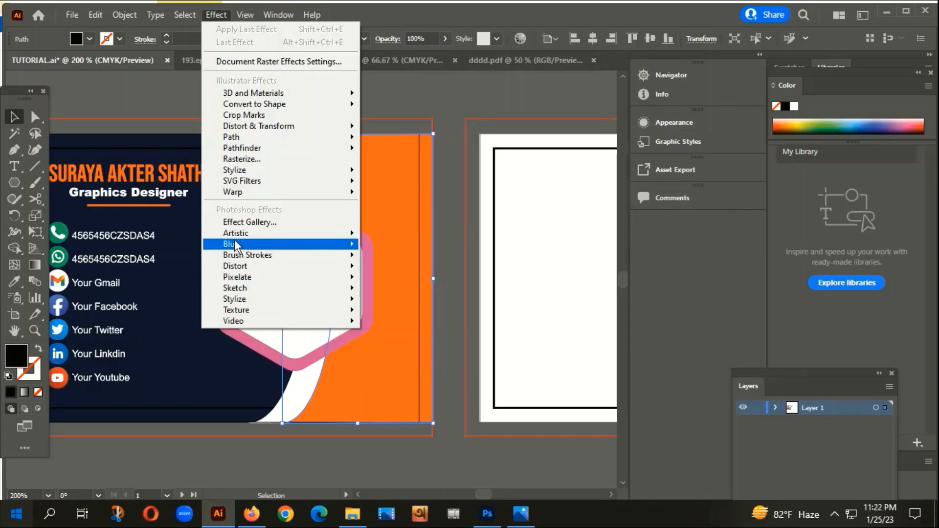
{"action": "left_click", "coordinate": [410, 245]}
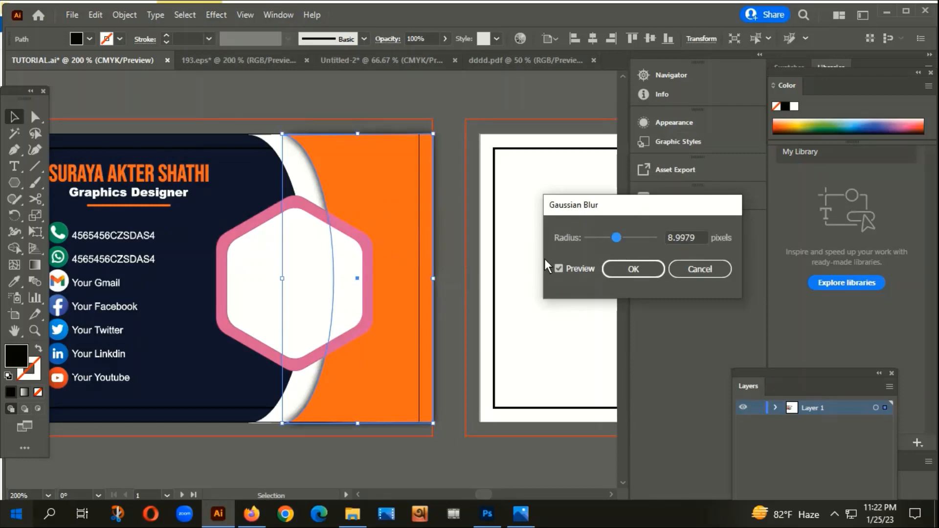
{"action": "left_click", "coordinate": [632, 269]}
Step: Shrink the blurred panel shadow slightly at its outer, upper and lower edges to reduce its spill past the card
{"action": "scroll", "coordinate": [484, 196], "scroll_direction": "up", "scroll_amount": 2}
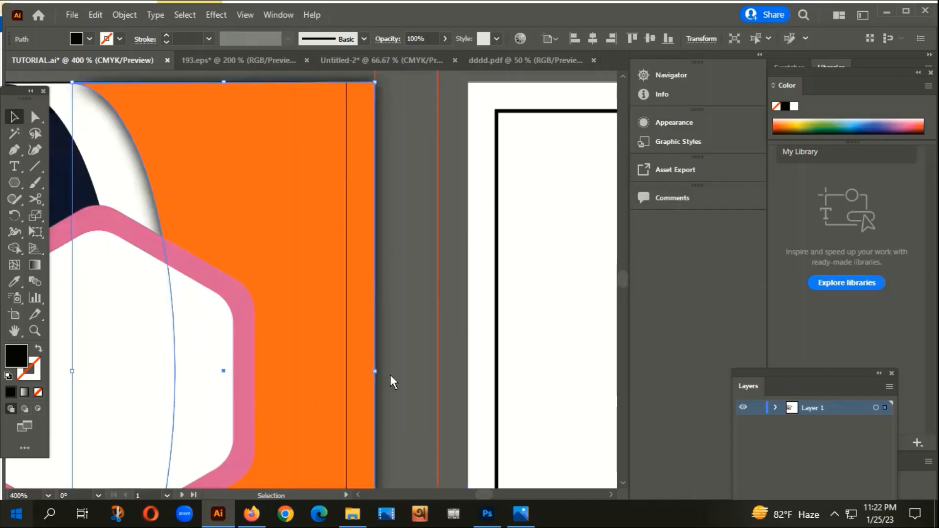
{"action": "left_click_drag", "start_coordinate": [374, 371], "coordinate": [362, 371]}
{"action": "left_click_drag", "start_coordinate": [438, 321], "coordinate": [481, 383]}
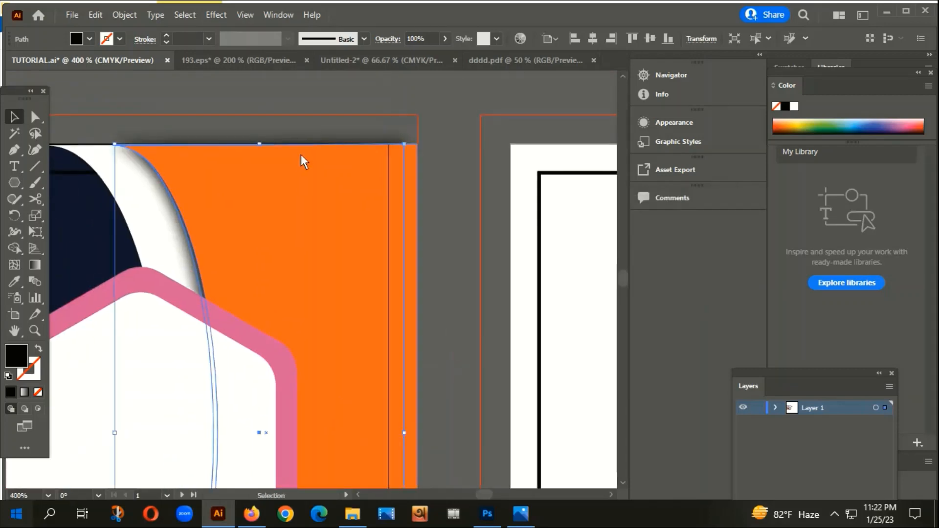
{"action": "left_click_drag", "start_coordinate": [259, 143], "coordinate": [259, 148]}
{"action": "scroll", "coordinate": [267, 148], "scroll_direction": "down", "scroll_amount": 2}
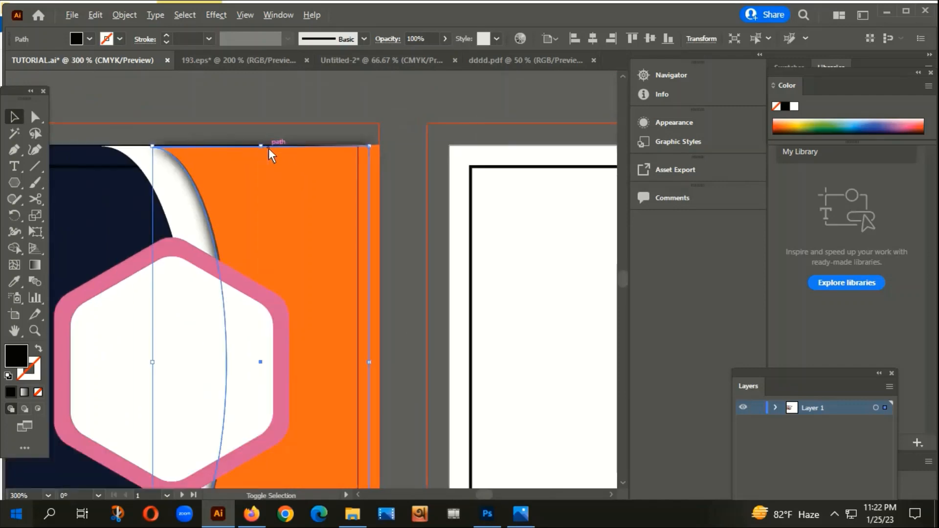
{"action": "scroll", "coordinate": [301, 333], "scroll_direction": "down", "scroll_amount": 3}
{"action": "scroll", "coordinate": [281, 343], "scroll_direction": "up", "scroll_amount": 1}
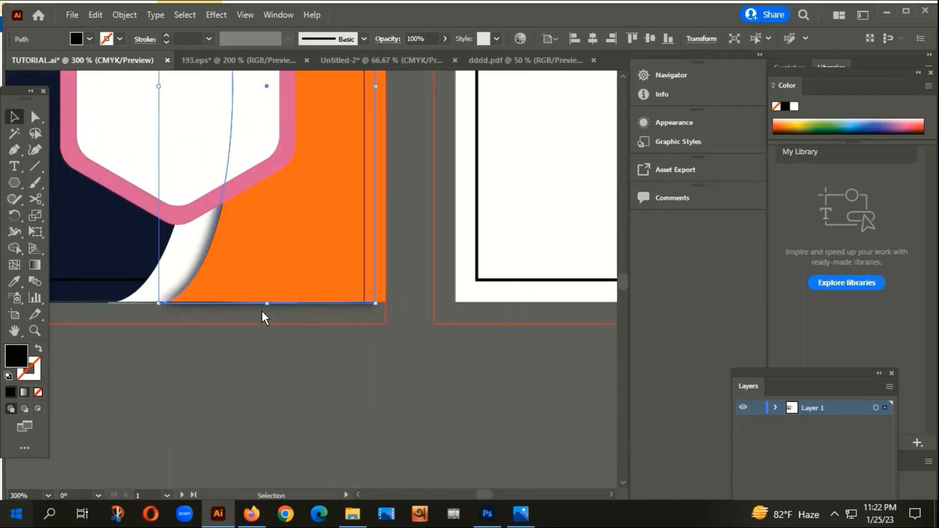
{"action": "left_click_drag", "start_coordinate": [264, 304], "coordinate": [264, 302]}
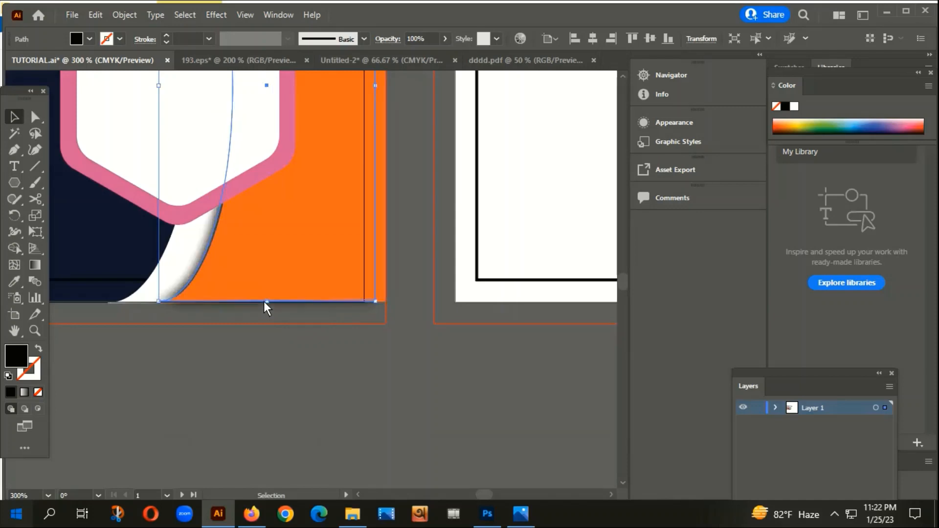
{"action": "left_click", "coordinate": [278, 329]}
{"action": "scroll", "coordinate": [286, 330], "scroll_direction": "down", "scroll_amount": 3}
{"action": "left_click_drag", "start_coordinate": [348, 255], "coordinate": [398, 201]}
Step: Recolor the pink outer hexagon with the orange of the curved panel
{"action": "scroll", "coordinate": [310, 142], "scroll_direction": "up", "scroll_amount": 1}
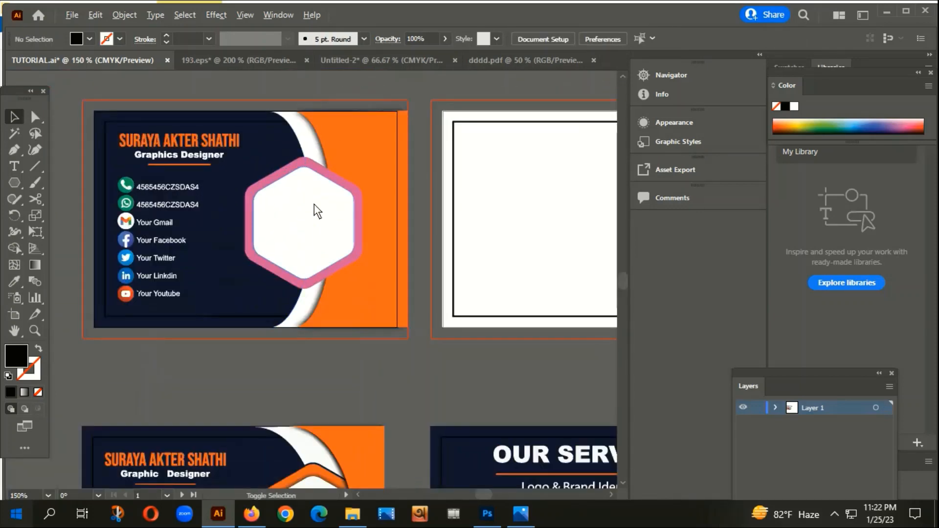
{"action": "scroll", "coordinate": [364, 205], "scroll_direction": "up", "scroll_amount": 1}
{"action": "left_click", "coordinate": [358, 195]}
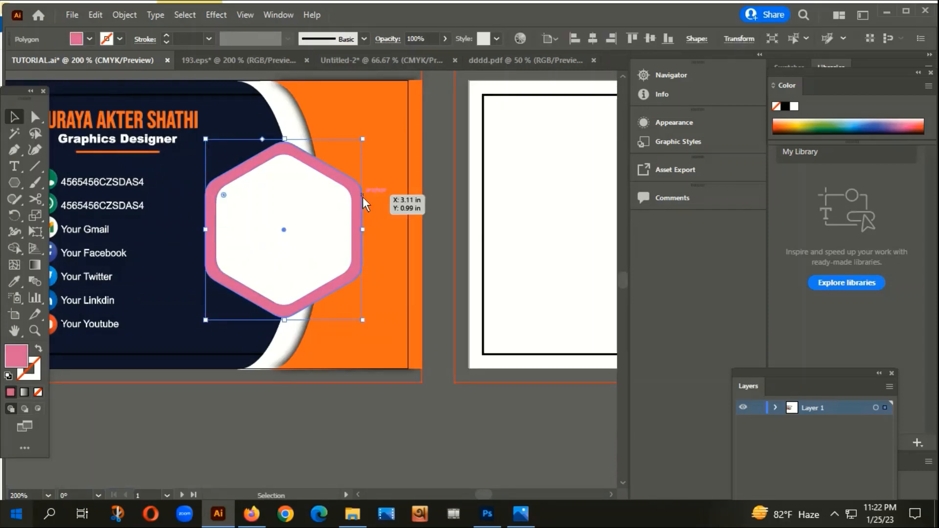
{"action": "key", "text": "i"}
{"action": "left_click", "coordinate": [388, 151]}
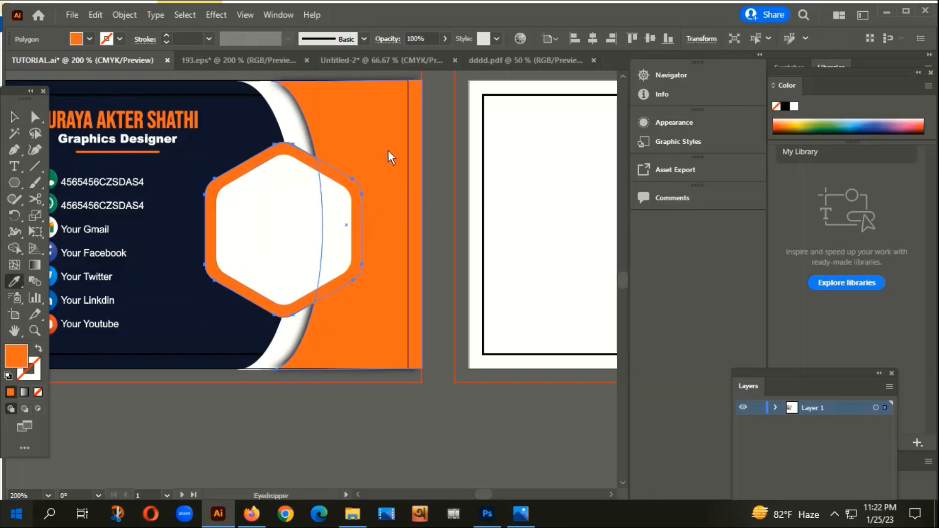
{"action": "left_click", "coordinate": [14, 117]}
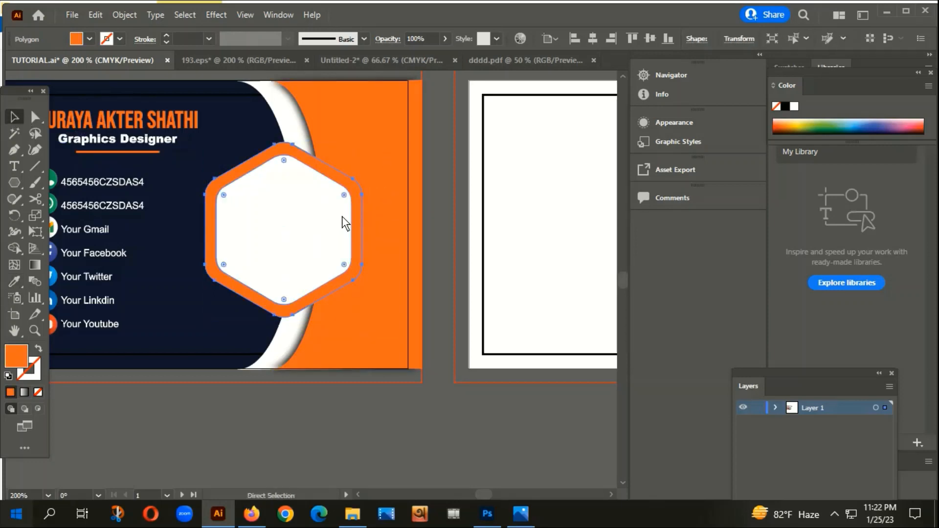
Step: Duplicate the orange hexagon in place behind the original and fill the copy with black
{"action": "key", "text": "ctrl+c"}
{"action": "key", "text": "ctrl+f"}
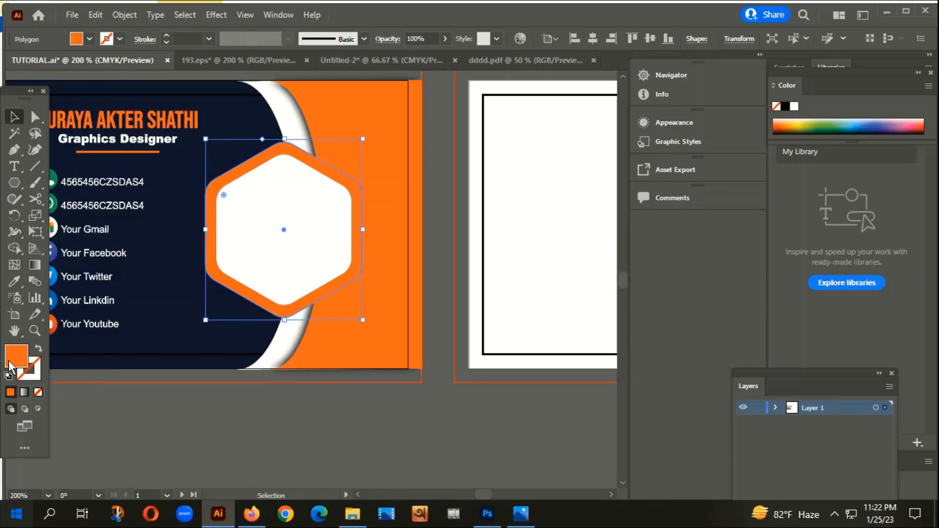
{"action": "double_click", "coordinate": [11, 365]}
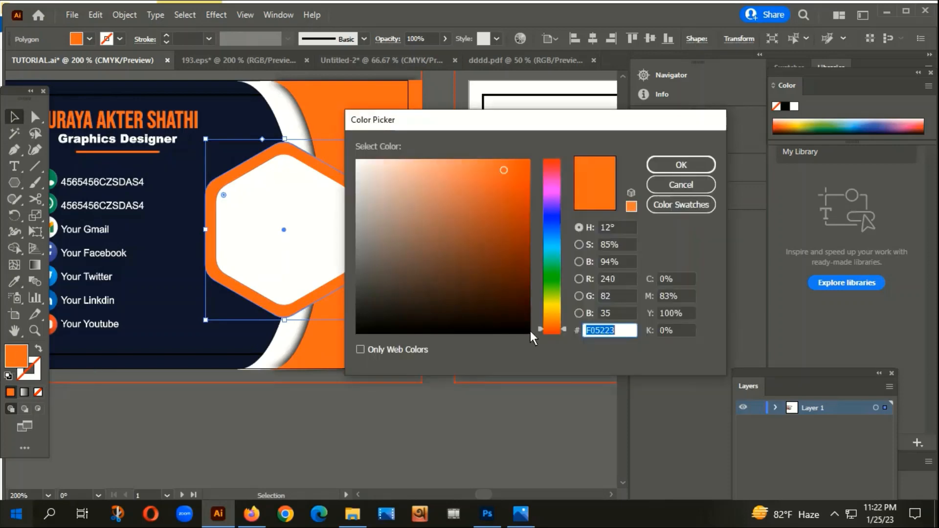
{"action": "type", "text": "000000"}
{"action": "left_click", "coordinate": [659, 169]}
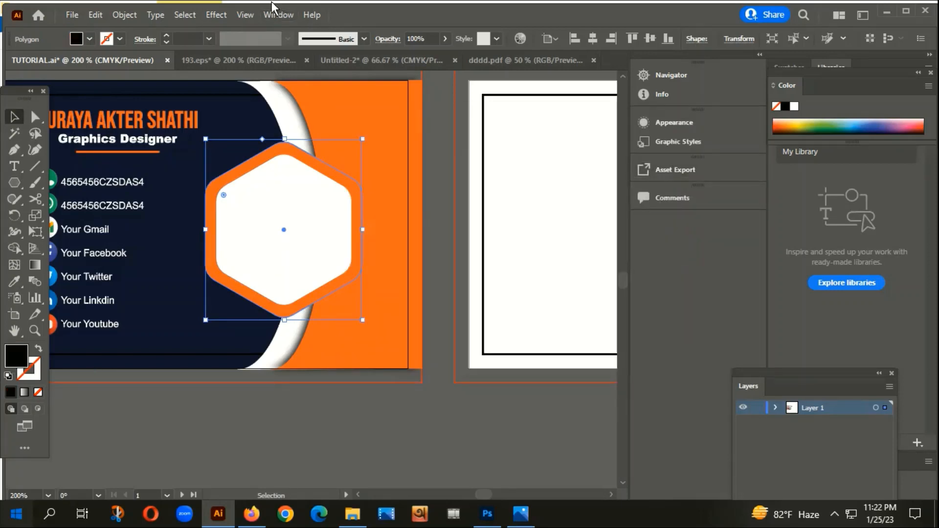
Step: Apply a Gaussian Blur with a radius of 8.9979 pixels to the black hexagon copy as a shadow
{"action": "left_click", "coordinate": [217, 16]}
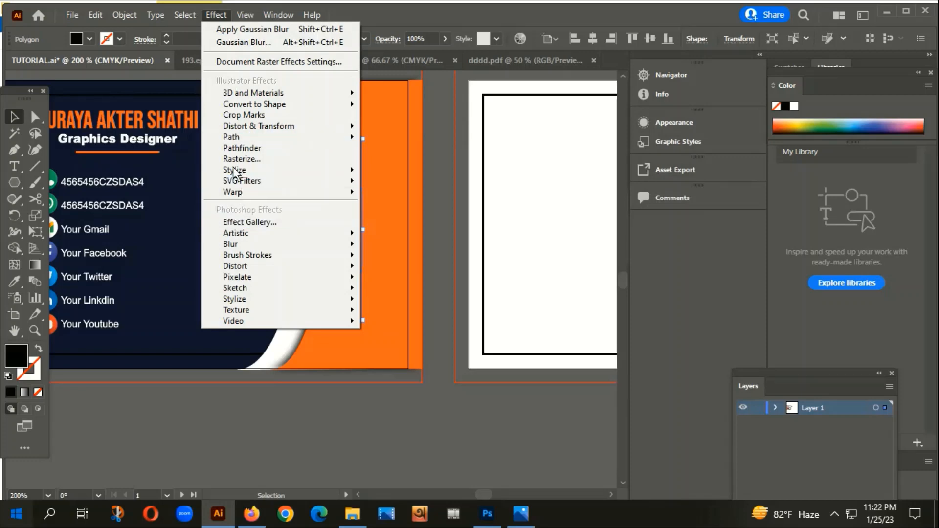
{"action": "mouse_move", "coordinate": [242, 246]}
{"action": "left_click", "coordinate": [391, 245]}
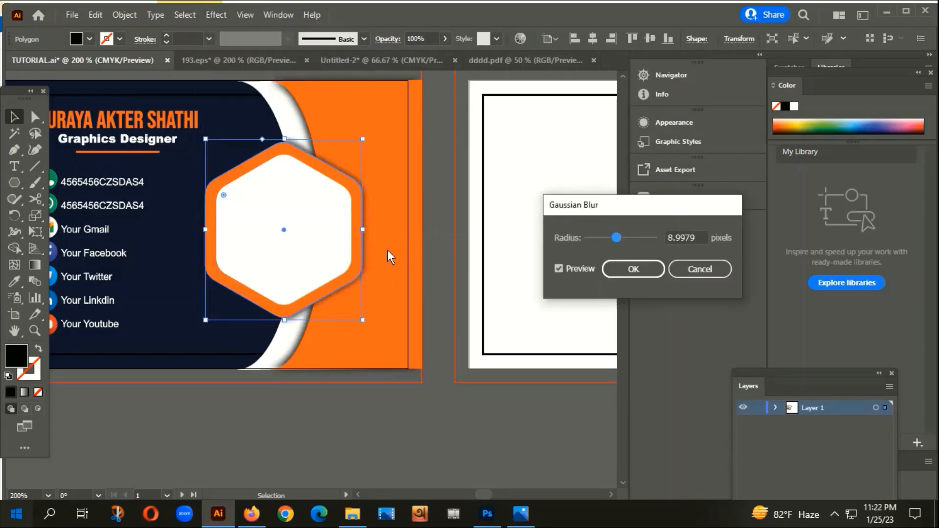
{"action": "left_click", "coordinate": [623, 268]}
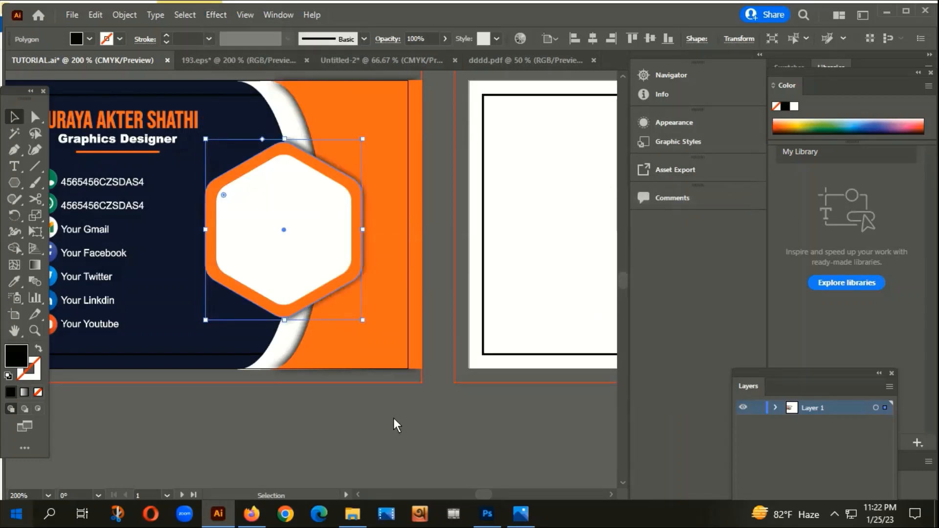
{"action": "left_click", "coordinate": [394, 415]}
{"action": "scroll", "coordinate": [401, 409], "scroll_direction": "down", "scroll_amount": 1}
{"action": "left_click_drag", "start_coordinate": [430, 415], "coordinate": [391, 295]}
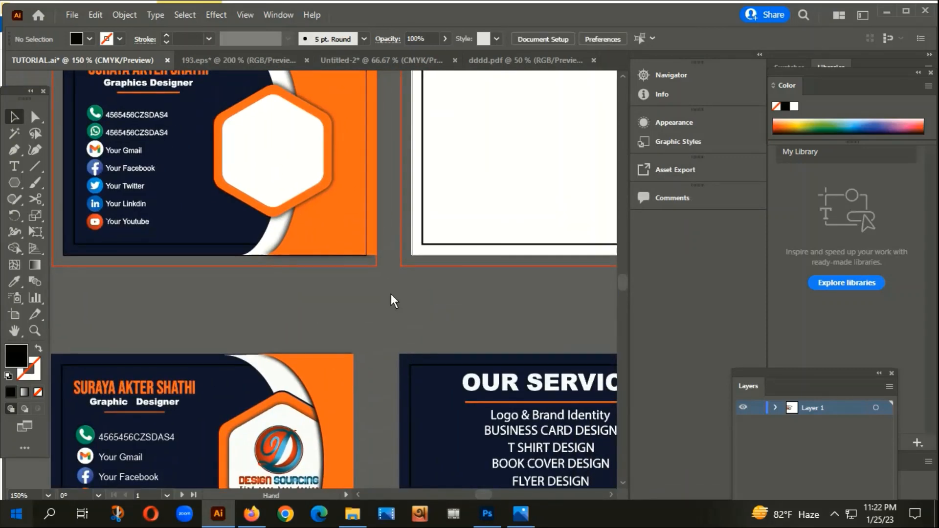
Step: Duplicate the white inner hexagon in place behind the original and fill the copy with the near-black color 020000
{"action": "left_click", "coordinate": [274, 151]}
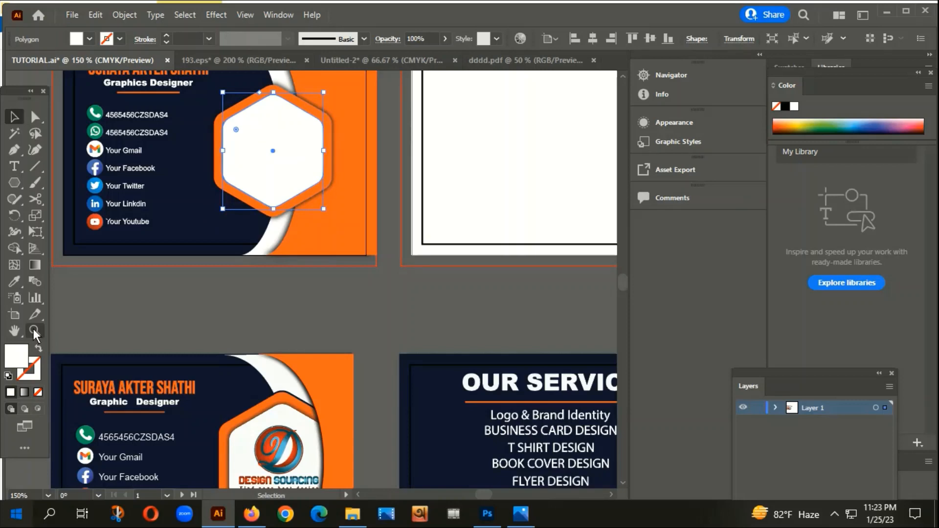
{"action": "double_click", "coordinate": [12, 354]}
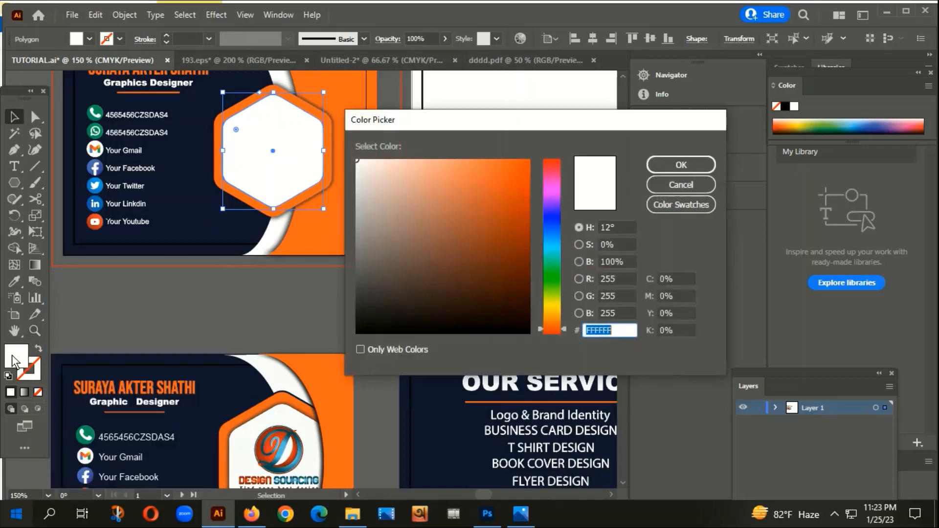
{"action": "left_click", "coordinate": [529, 332]}
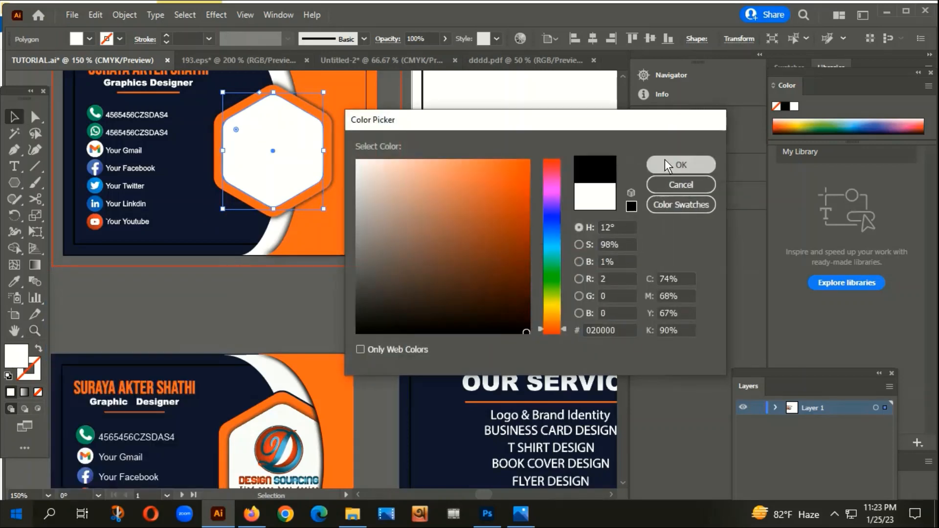
{"action": "left_click", "coordinate": [666, 161]}
Step: Apply a Gaussian Blur with a radius of 8.9979 pixels to the black copy behind the white hexagon
{"action": "left_click", "coordinate": [216, 15]}
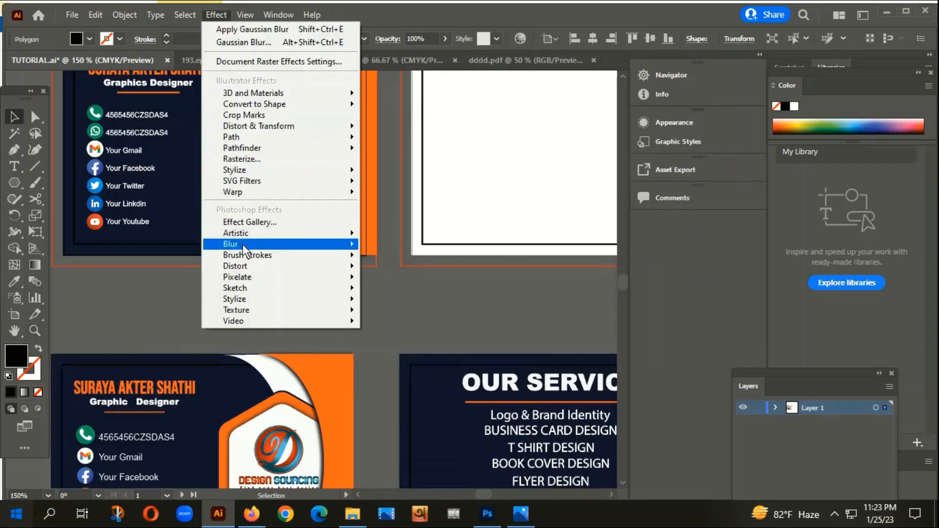
{"action": "mouse_move", "coordinate": [243, 245]}
{"action": "left_click", "coordinate": [406, 245]}
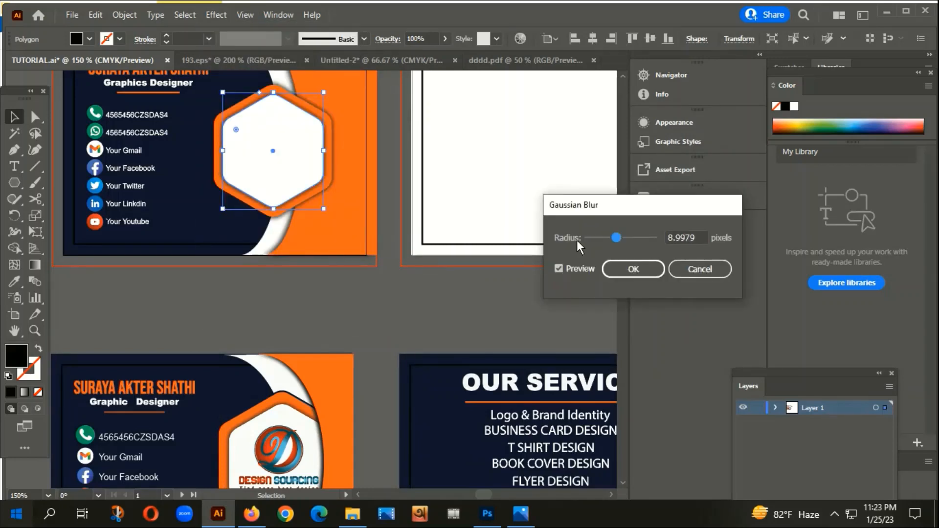
{"action": "mouse_move", "coordinate": [620, 237]}
{"action": "left_mouse_down"}
{"action": "mouse_move", "coordinate": [636, 236]}
{"action": "mouse_move", "coordinate": [615, 237]}
{"action": "left_mouse_up"}
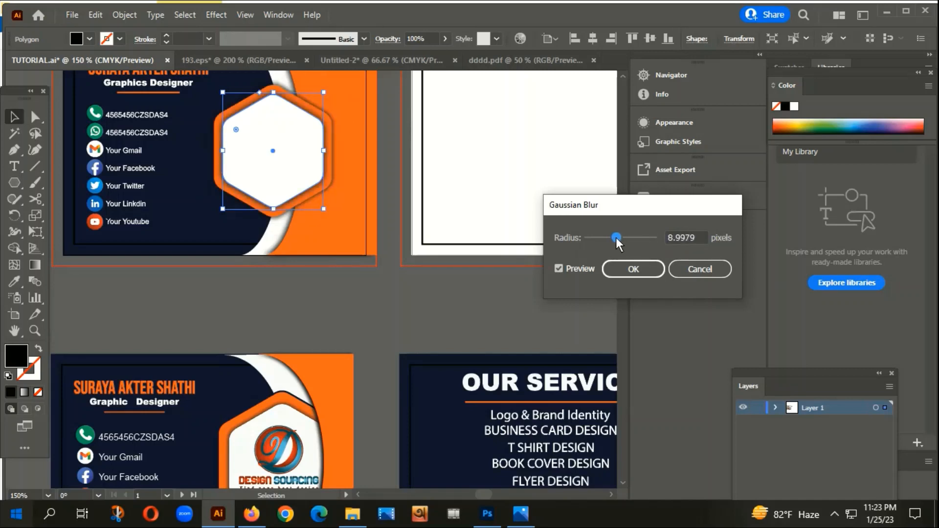
{"action": "left_click", "coordinate": [609, 268]}
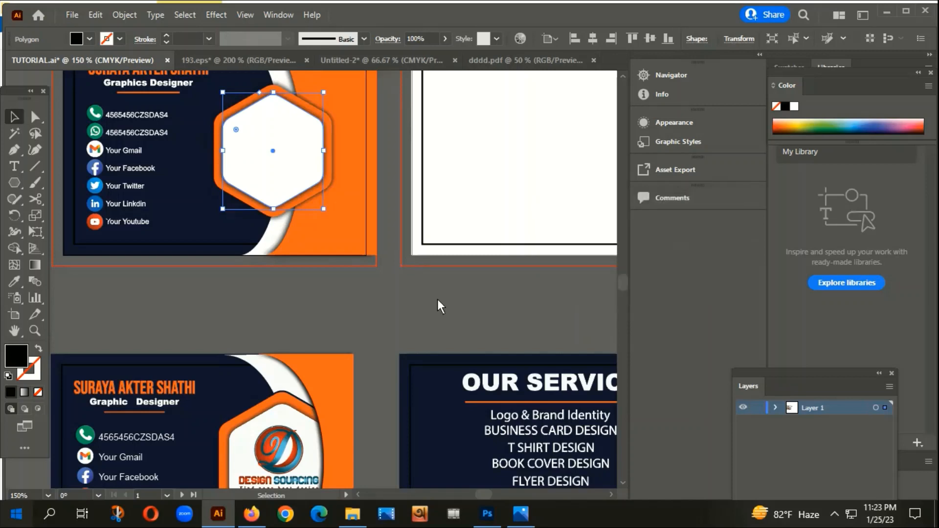
{"action": "left_click", "coordinate": [437, 299]}
Step: Give the orange outer hexagon a 1 pt outline in the near-black color 050100
{"action": "scroll", "coordinate": [433, 300], "scroll_direction": "down", "scroll_amount": 1}
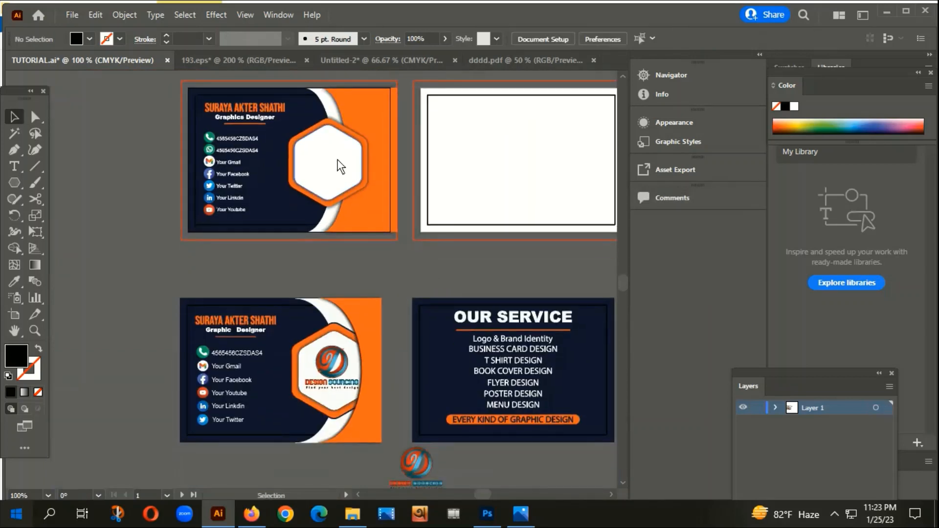
{"action": "scroll", "coordinate": [338, 159], "scroll_direction": "up", "scroll_amount": 2}
{"action": "left_click", "coordinate": [318, 250]}
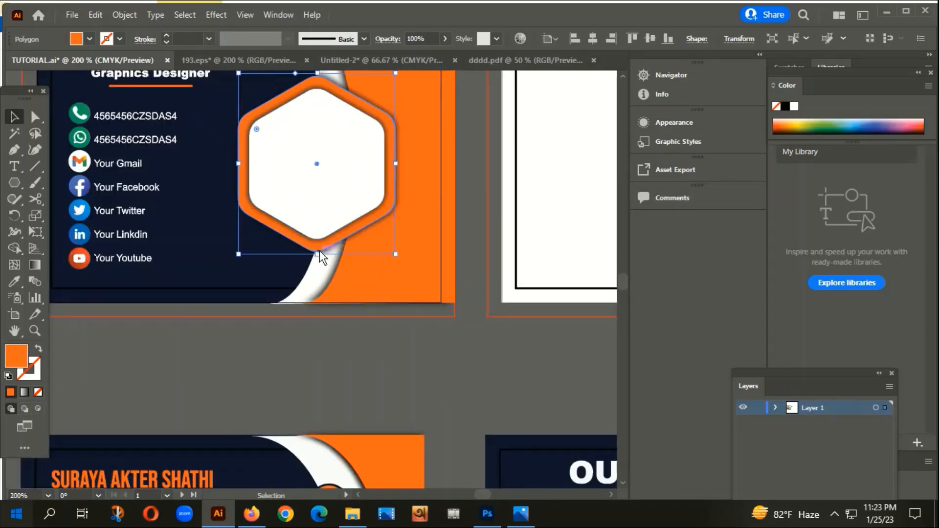
{"action": "double_click", "coordinate": [29, 375]}
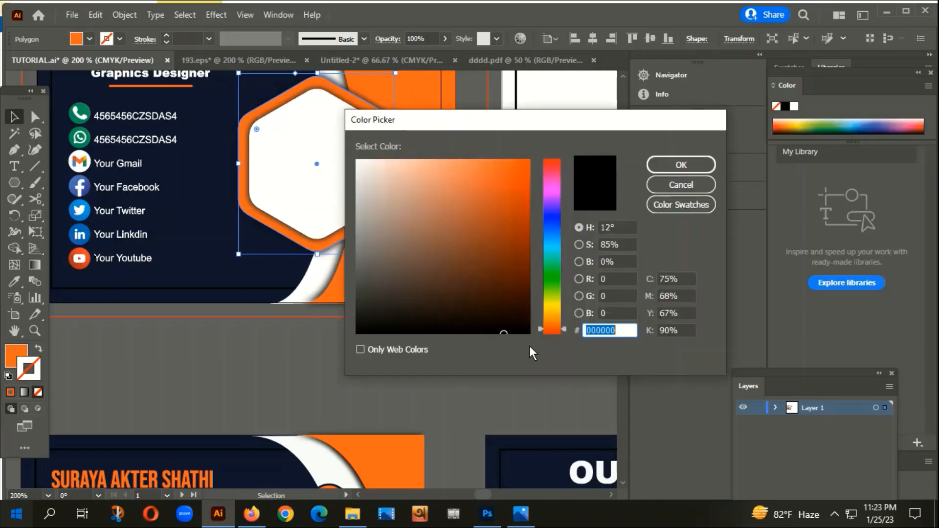
{"action": "left_click", "coordinate": [528, 330]}
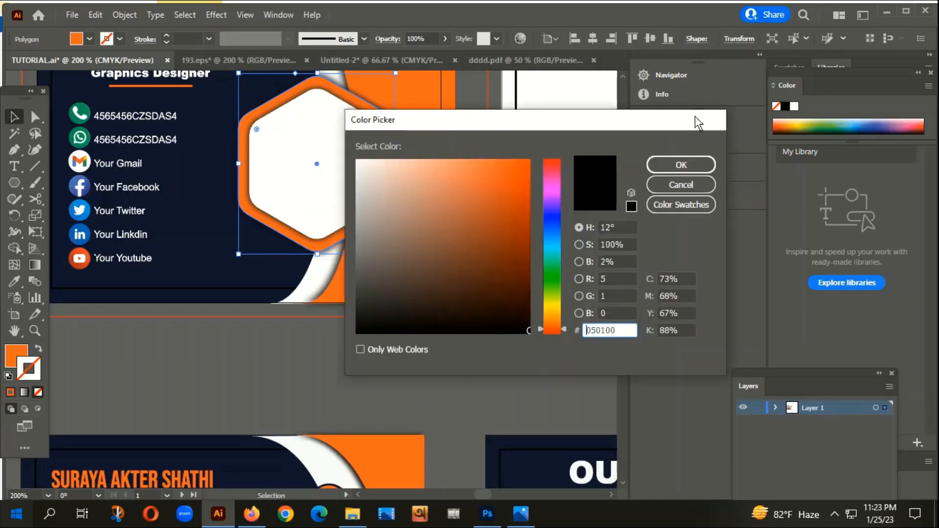
{"action": "left_click", "coordinate": [664, 165]}
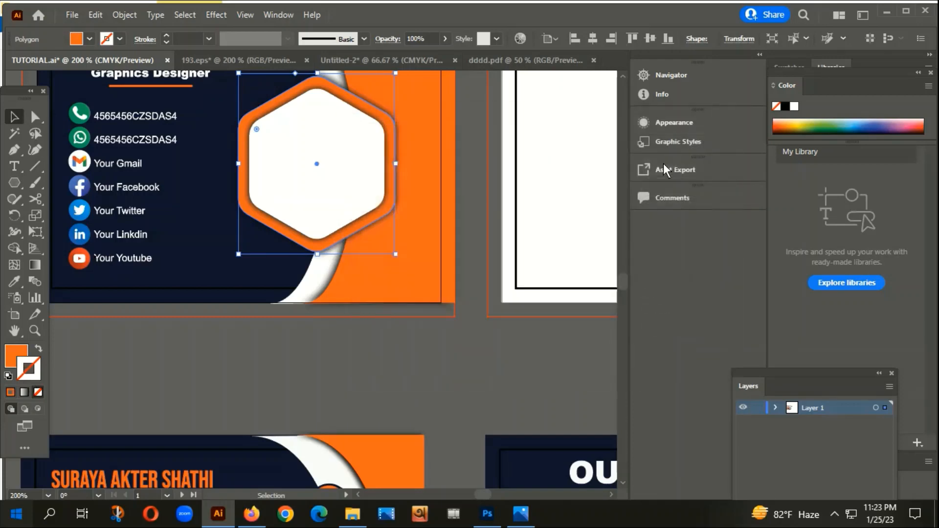
{"action": "left_click", "coordinate": [383, 366]}
Step: Bring the spare Design Sourcing logo below the reference cards to the front of the stacking order
{"action": "scroll", "coordinate": [391, 327], "scroll_direction": "down", "scroll_amount": 2}
{"action": "scroll", "coordinate": [473, 283], "scroll_direction": "down", "scroll_amount": 1}
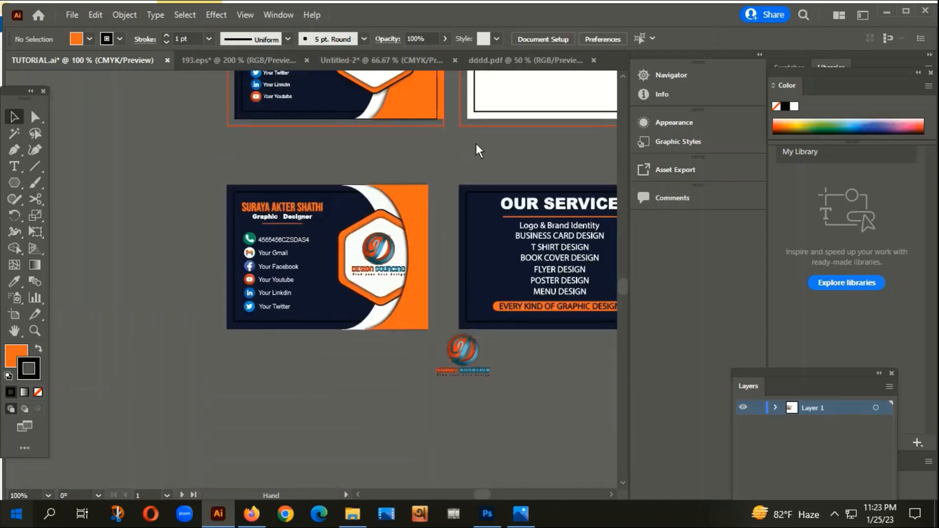
{"action": "left_click", "coordinate": [471, 366]}
{"action": "scroll", "coordinate": [436, 452], "scroll_direction": "up", "scroll_amount": 1}
{"action": "right_click", "coordinate": [405, 445]}
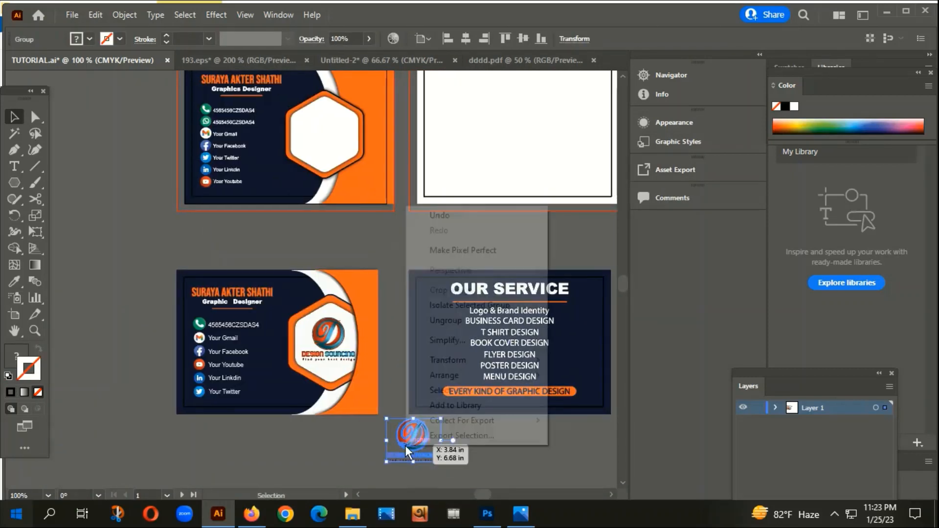
{"action": "mouse_move", "coordinate": [450, 375]}
{"action": "left_click", "coordinate": [581, 376]}
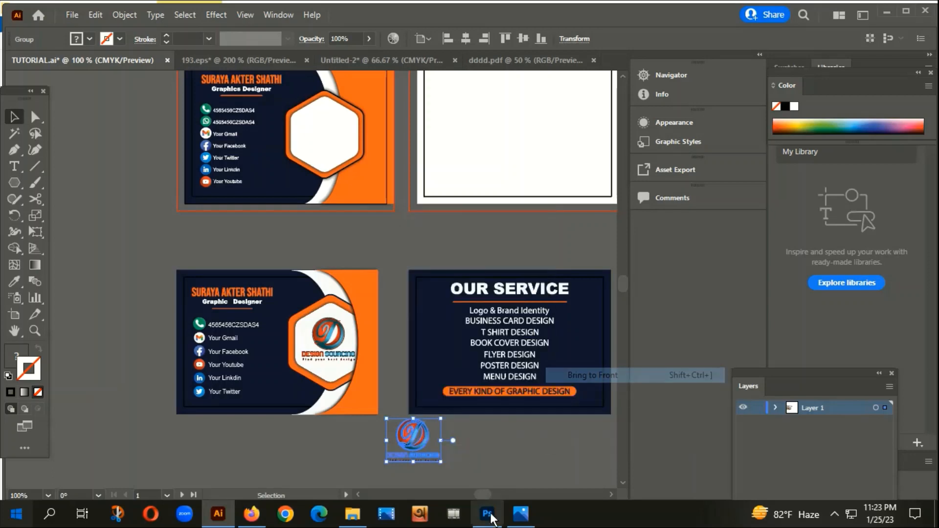
Step: Move the Design Sourcing logo into the white hexagon on the front card and center it there
{"action": "left_click", "coordinate": [489, 515]}
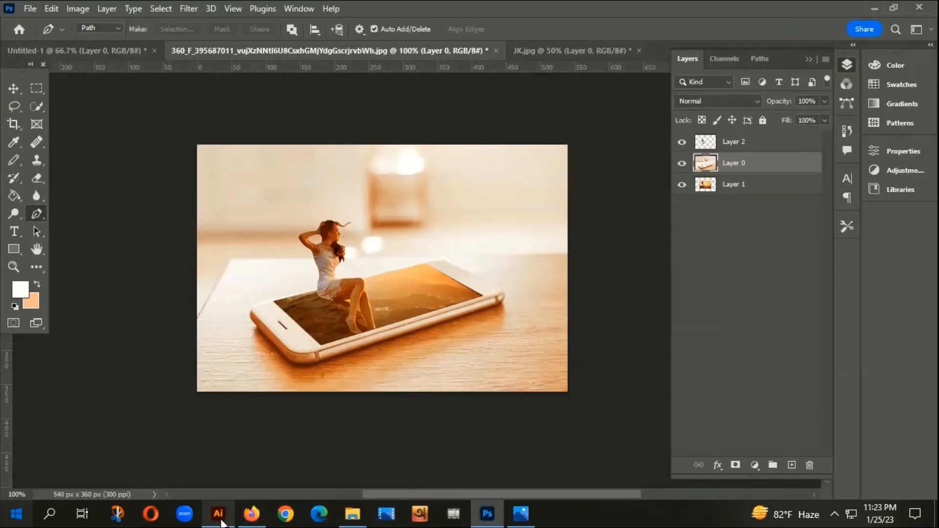
{"action": "left_click", "coordinate": [218, 513]}
{"action": "left_click_drag", "start_coordinate": [476, 403], "coordinate": [489, 345]}
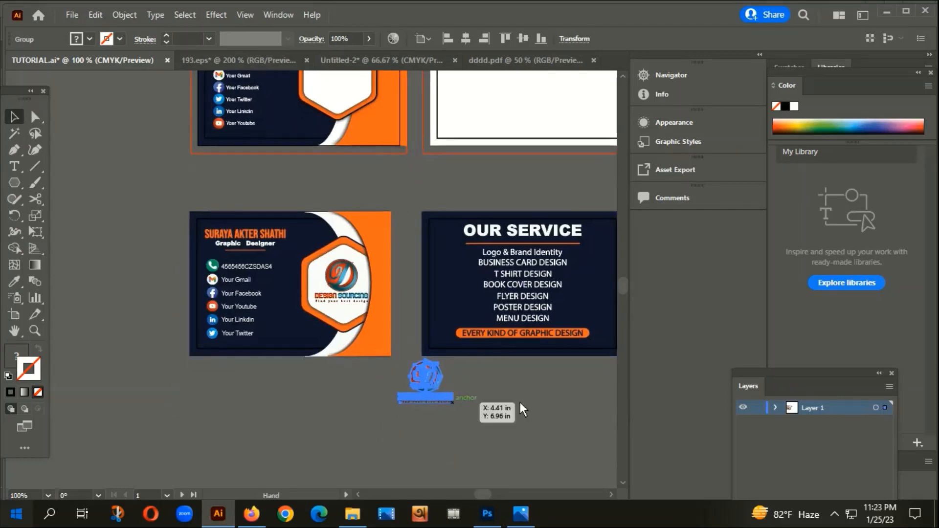
{"action": "left_click", "coordinate": [520, 402]}
{"action": "left_click_drag", "start_coordinate": [518, 397], "coordinate": [459, 469]}
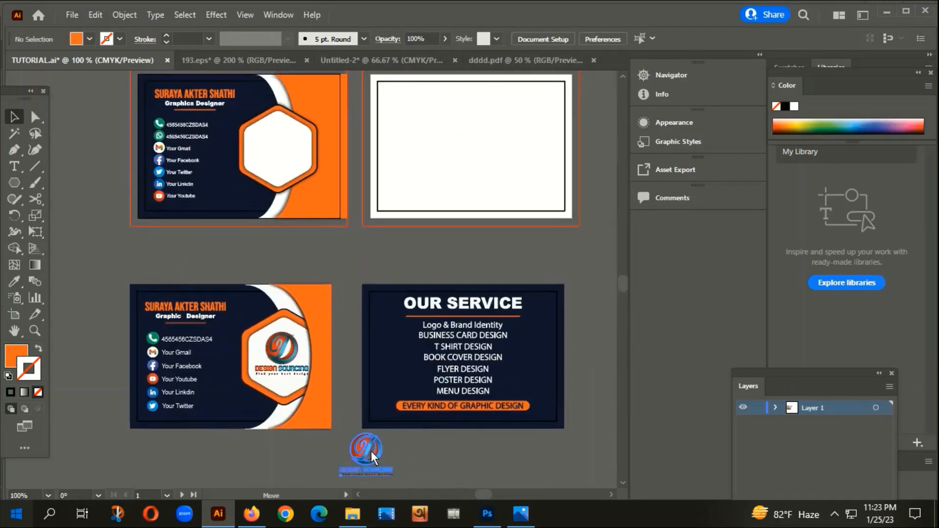
{"action": "left_click_drag", "start_coordinate": [371, 451], "coordinate": [272, 148]}
{"action": "scroll", "coordinate": [272, 139], "scroll_direction": "up", "scroll_amount": 4}
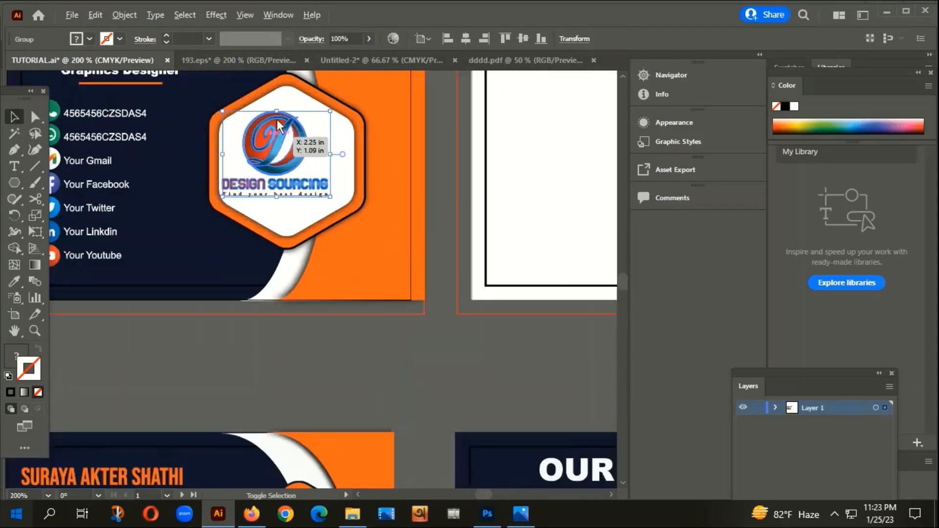
{"action": "left_click_drag", "start_coordinate": [290, 273], "coordinate": [299, 332]}
{"action": "left_click_drag", "start_coordinate": [273, 247], "coordinate": [290, 228]}
Step: Group the logo with the white inner hexagon and the outlined orange hexagon
{"action": "left_click", "coordinate": [306, 131], "text": "shift"}
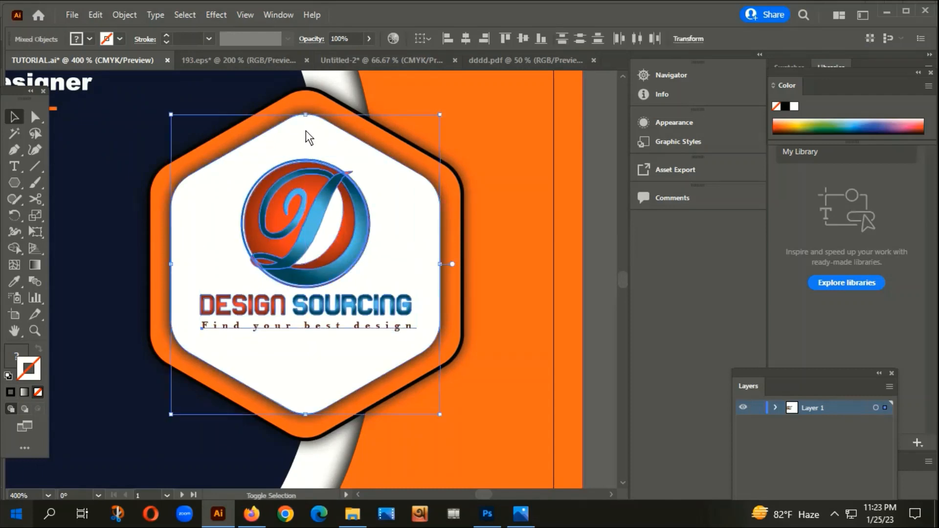
{"action": "left_click", "coordinate": [306, 97], "text": "shift"}
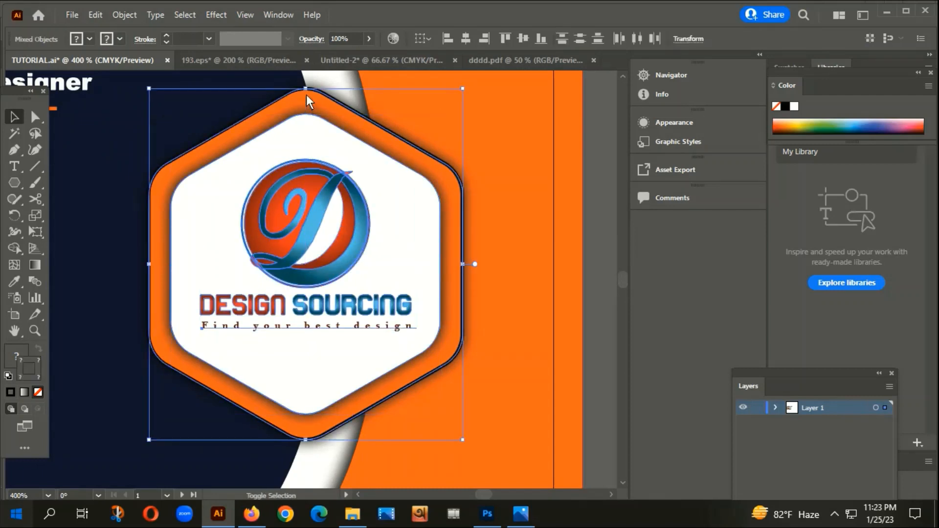
{"action": "right_click", "coordinate": [310, 99]}
{"action": "left_click", "coordinate": [363, 220]}
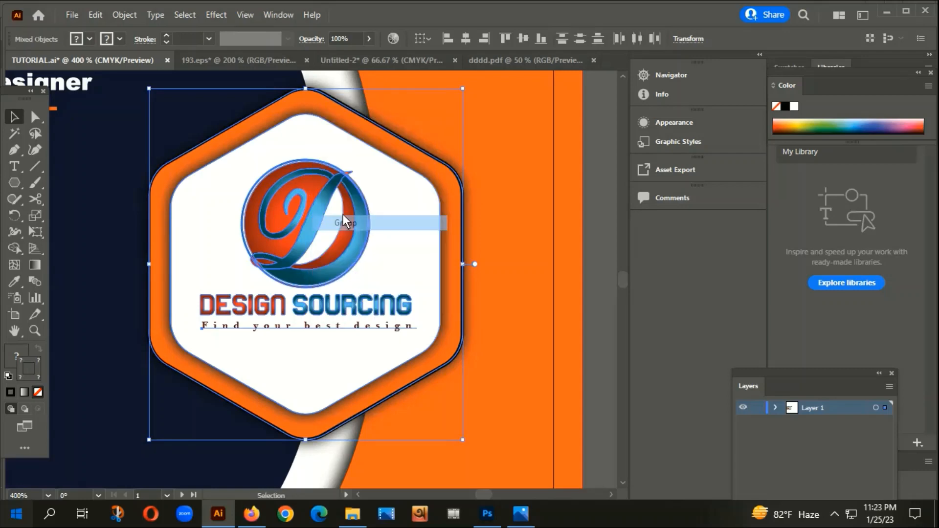
{"action": "scroll", "coordinate": [342, 214], "scroll_direction": "down", "scroll_amount": 3}
{"action": "left_click_drag", "start_coordinate": [333, 215], "coordinate": [183, 237]}
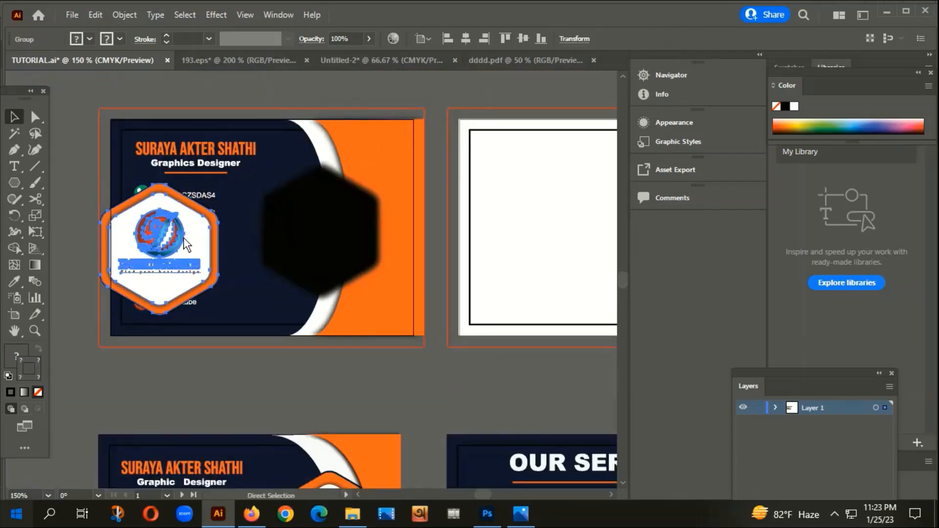
{"action": "key", "text": "ctrl+z"}
Step: Add the blurred black shadow behind the orange hexagon to the logo frame by grouping them together
{"action": "scroll", "coordinate": [306, 288], "scroll_direction": "up", "scroll_amount": 3}
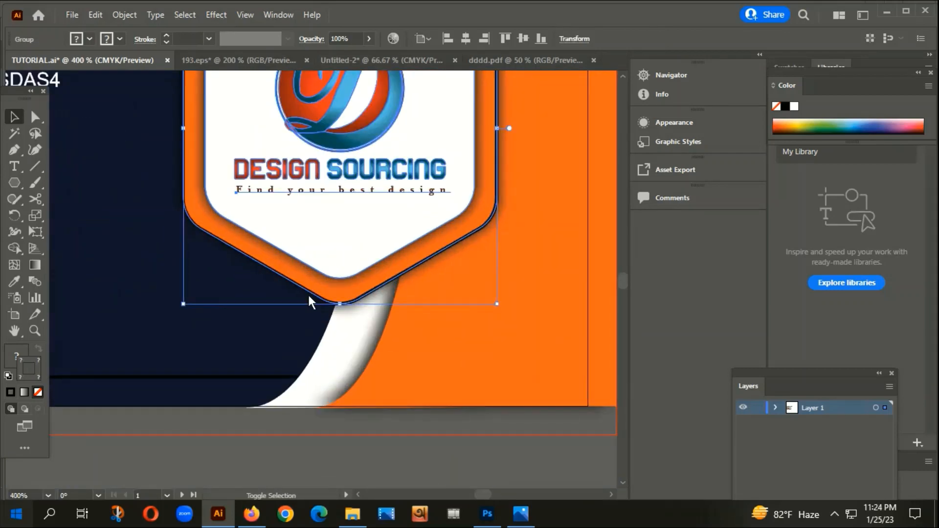
{"action": "left_click", "coordinate": [308, 296], "text": "shift"}
{"action": "right_click", "coordinate": [308, 296]}
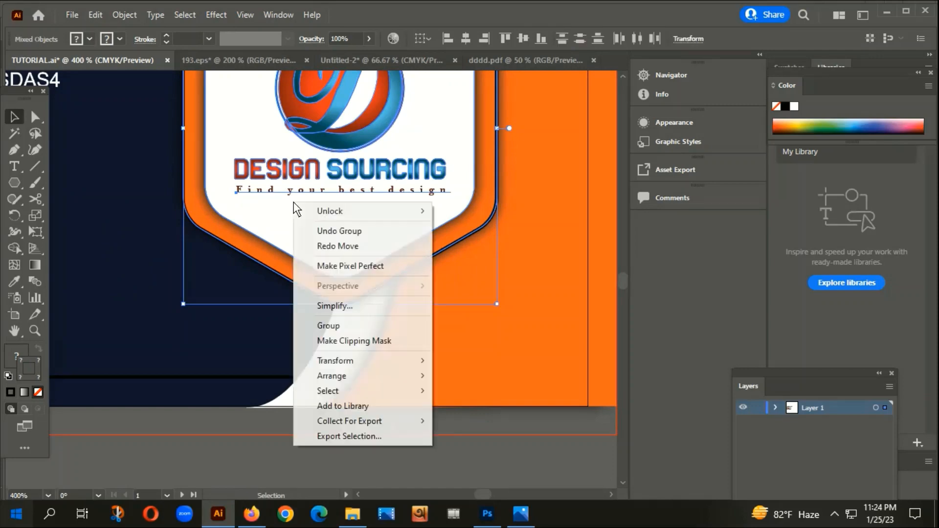
{"action": "left_click", "coordinate": [335, 325]}
{"action": "scroll", "coordinate": [292, 282], "scroll_direction": "down", "scroll_amount": 3}
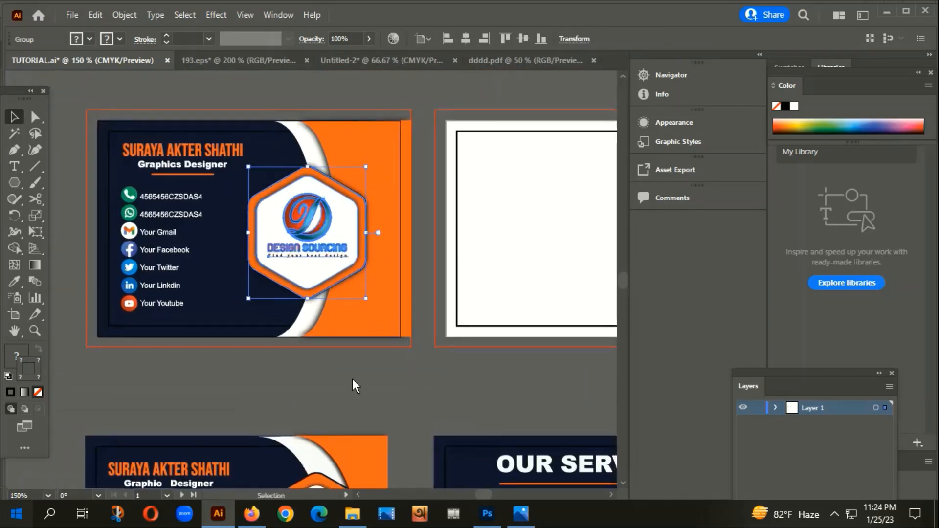
{"action": "left_click", "coordinate": [352, 379]}
{"action": "left_click_drag", "start_coordinate": [311, 229], "coordinate": [161, 260]}
{"action": "key", "text": "ctrl+z"}
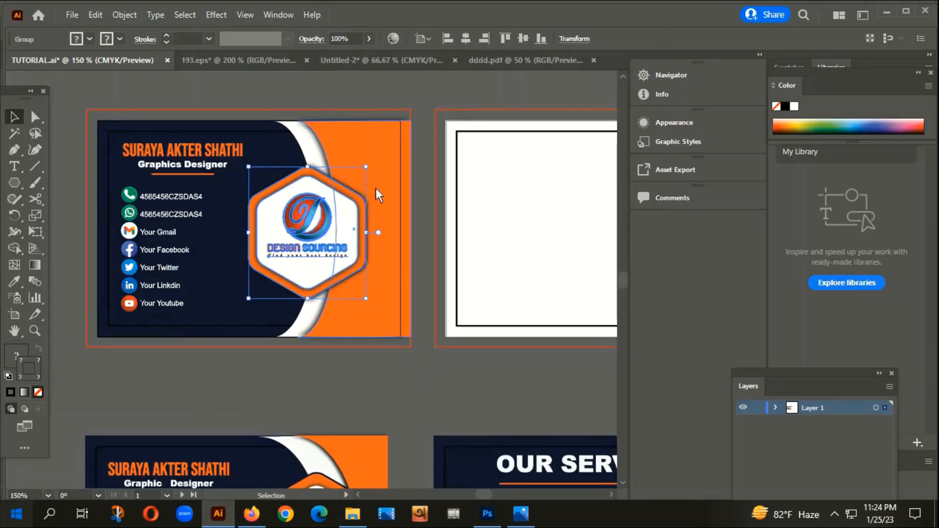
Step: Cut the grouped logo hexagon and paste it in place directly behind the orange curved panel
{"action": "key", "text": "Delete"}
{"action": "left_click", "coordinate": [361, 171]}
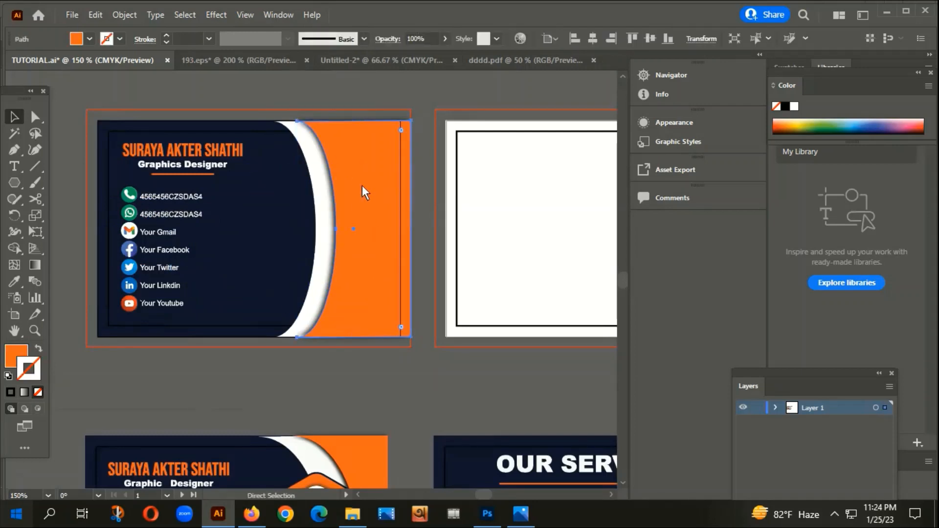
{"action": "key", "text": "ctrl+z"}
{"action": "left_click", "coordinate": [395, 348]}
{"action": "key", "text": "ctrl+minus"}
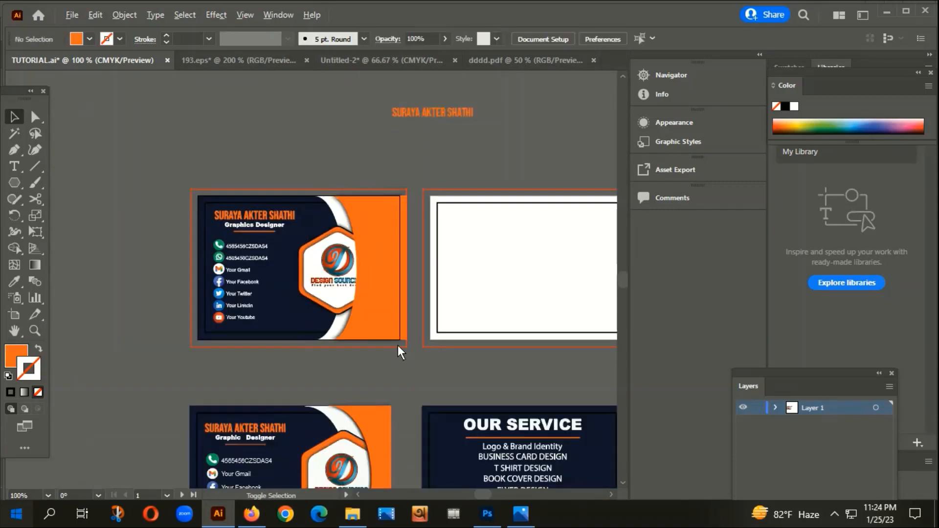
Step: Examine the reference back card with the service list alongside the blank second card and the color swatches
{"action": "left_click_drag", "start_coordinate": [468, 316], "coordinate": [412, 178]}
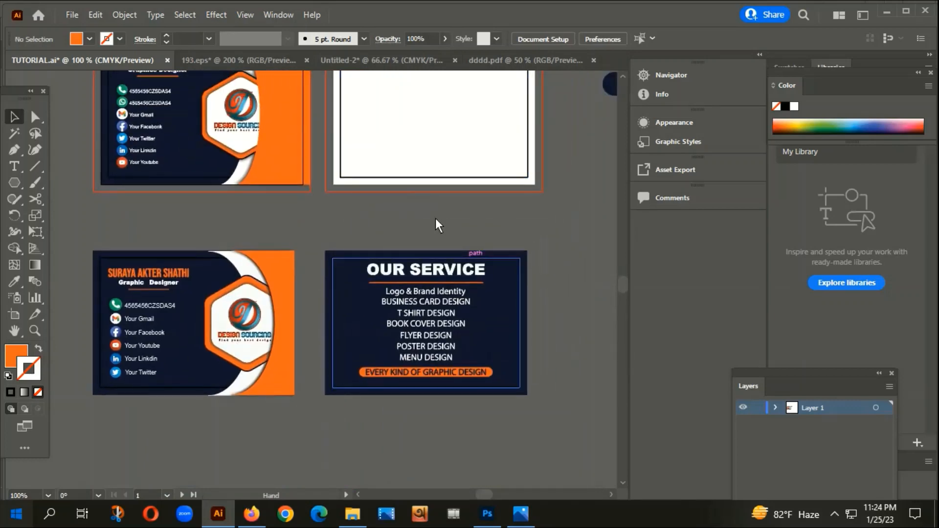
{"action": "left_click_drag", "start_coordinate": [435, 218], "coordinate": [385, 238]}
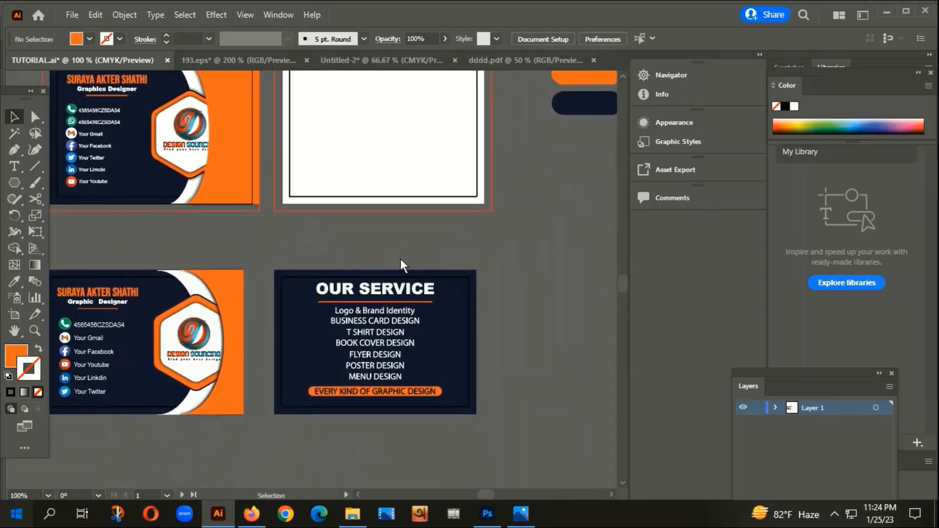
{"action": "scroll", "coordinate": [398, 257], "scroll_direction": "down", "scroll_amount": 1}
{"action": "left_click_drag", "start_coordinate": [488, 224], "coordinate": [490, 250]}
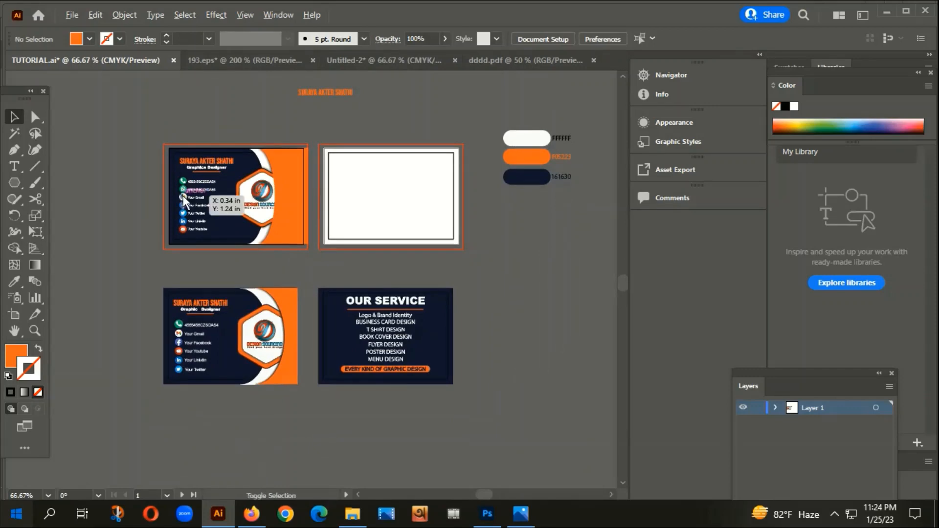
{"action": "scroll", "coordinate": [191, 196], "scroll_direction": "up", "scroll_amount": 1}
{"action": "scroll", "coordinate": [215, 264], "scroll_direction": "down", "scroll_amount": 1}
{"action": "left_click_drag", "start_coordinate": [327, 294], "coordinate": [249, 274]}
{"action": "scroll", "coordinate": [371, 264], "scroll_direction": "up", "scroll_amount": 1}
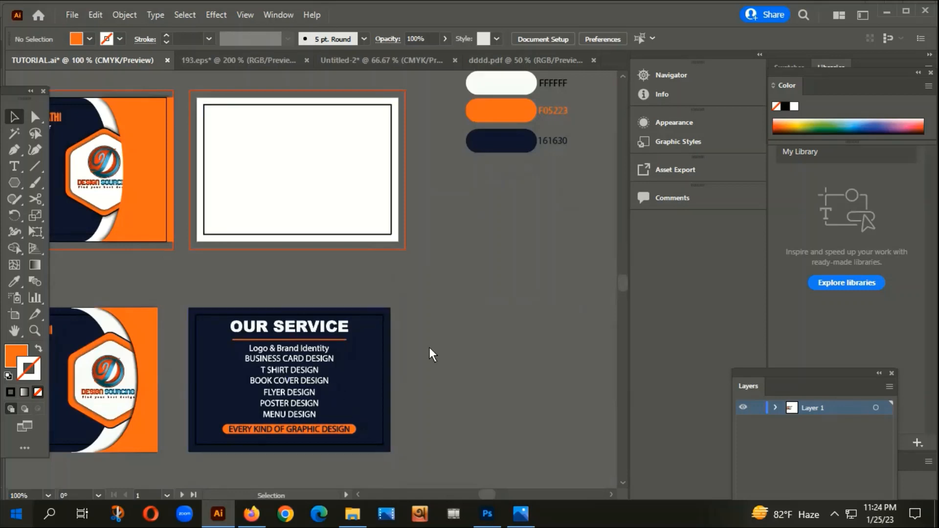
{"action": "scroll", "coordinate": [440, 342], "scroll_direction": "down", "scroll_amount": 1}
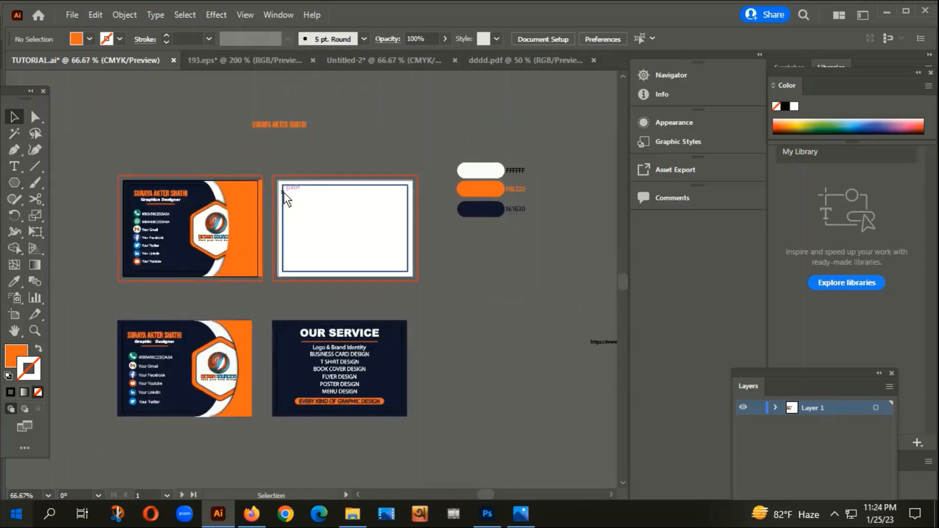
Step: Fill the second card's white background rectangle with the navy sampled from the reference back card
{"action": "scroll", "coordinate": [283, 198], "scroll_direction": "up", "scroll_amount": 3}
{"action": "left_click", "coordinate": [263, 215]}
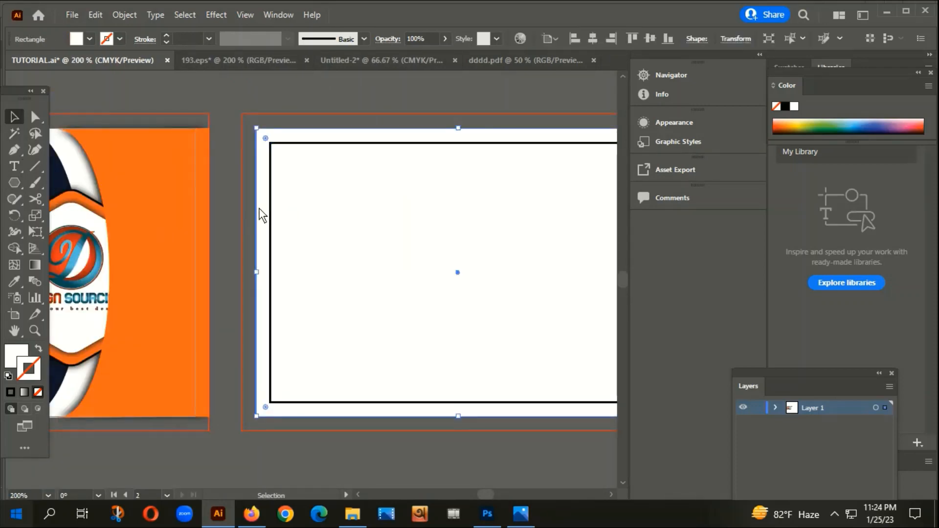
{"action": "scroll", "coordinate": [266, 213], "scroll_direction": "down", "scroll_amount": 2}
{"action": "key", "text": "i"}
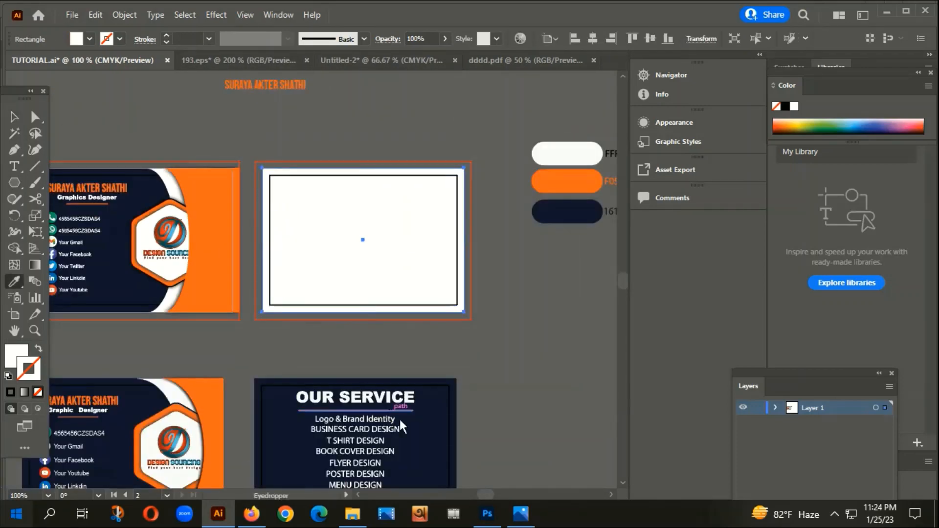
{"action": "left_click", "coordinate": [412, 435]}
{"action": "left_click", "coordinate": [14, 117]}
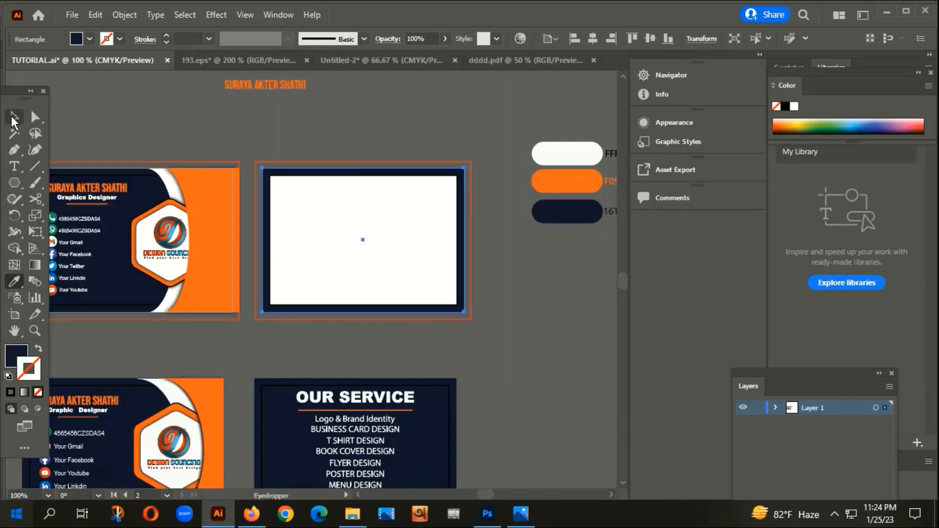
{"action": "left_click", "coordinate": [230, 97]}
Step: Remove the fill from the second card's inner frame rectangle, keeping only its black outline
{"action": "scroll", "coordinate": [362, 171], "scroll_direction": "down", "scroll_amount": 2}
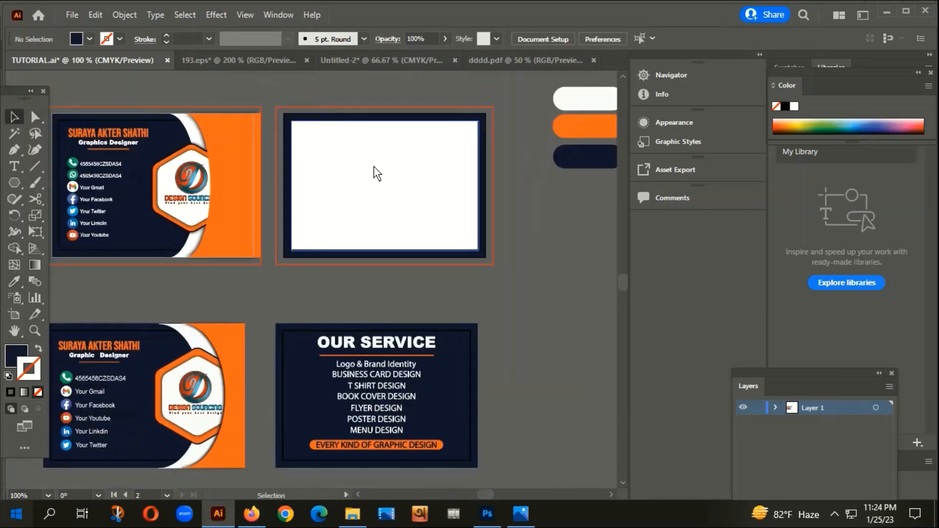
{"action": "left_click", "coordinate": [374, 167]}
{"action": "left_click", "coordinate": [38, 392]}
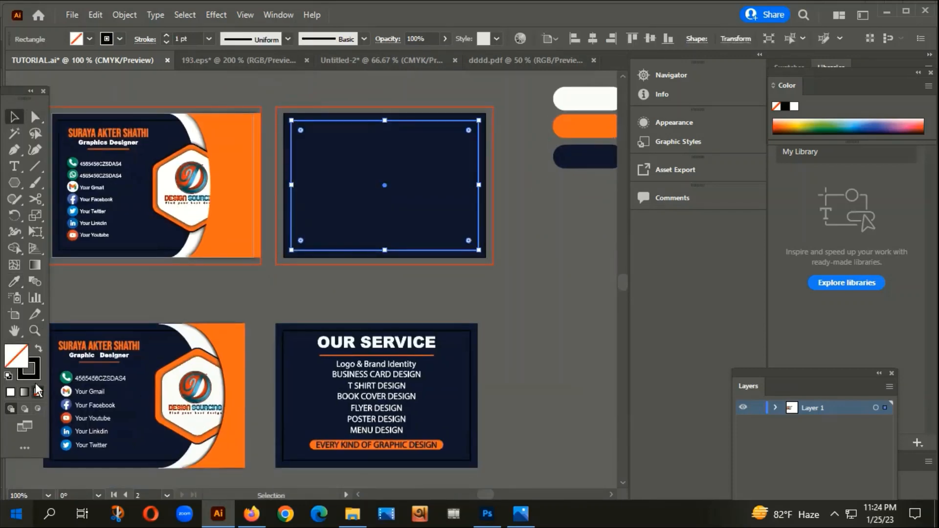
{"action": "left_click", "coordinate": [154, 75]}
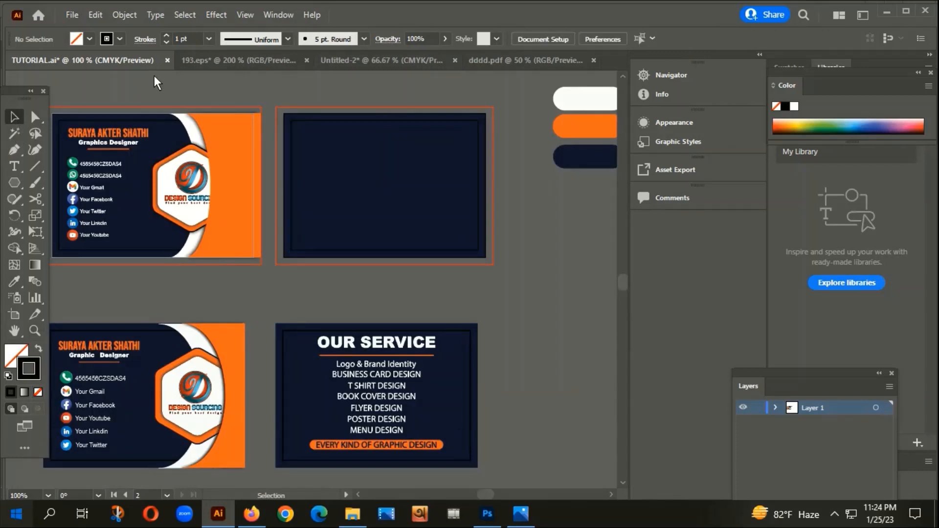
Step: Move the "OUR SERVICE" heading from the pasteboard to the upper part of the navy back card and convert it to outlines
{"action": "scroll", "coordinate": [247, 115], "scroll_direction": "down", "scroll_amount": 1}
{"action": "scroll", "coordinate": [341, 212], "scroll_direction": "down", "scroll_amount": 3}
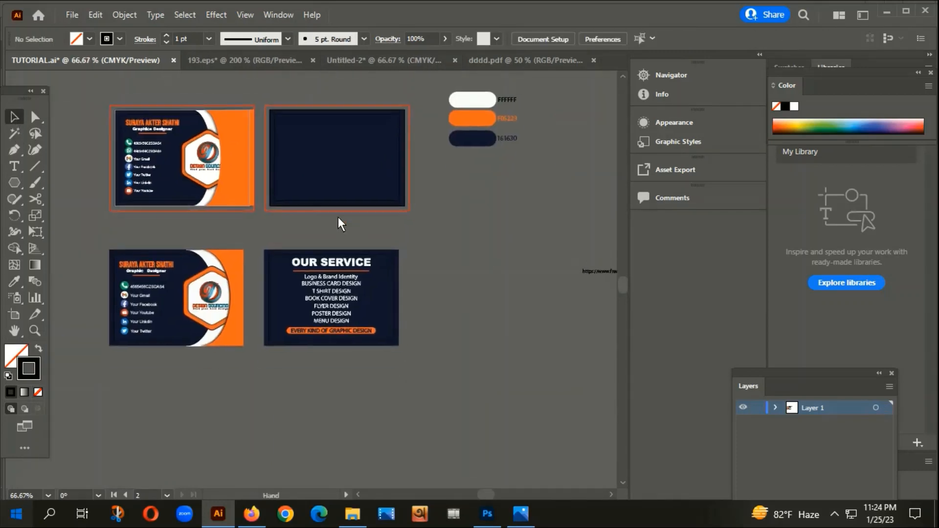
{"action": "scroll", "coordinate": [313, 218], "scroll_direction": "down", "scroll_amount": 2}
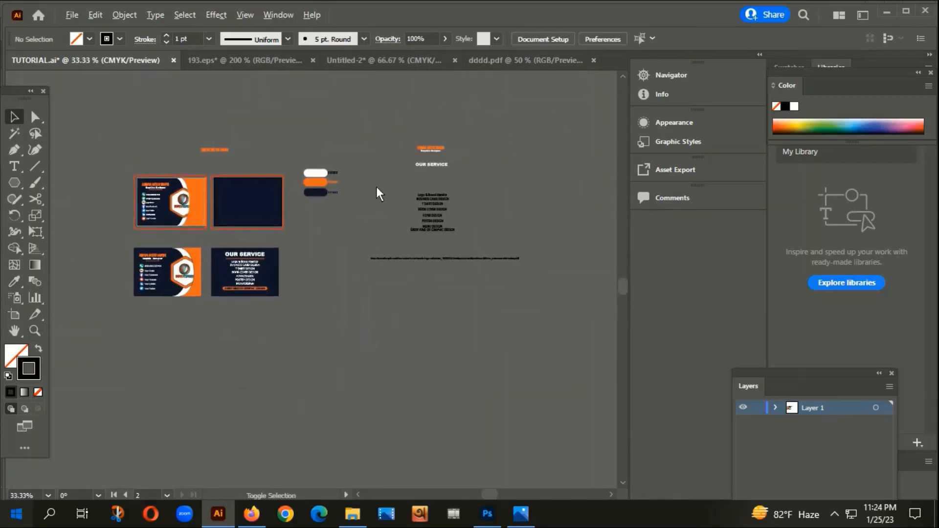
{"action": "scroll", "coordinate": [374, 169], "scroll_direction": "up", "scroll_amount": 1}
{"action": "left_click_drag", "start_coordinate": [467, 156], "coordinate": [166, 250]}
{"action": "left_click_drag", "start_coordinate": [194, 300], "coordinate": [340, 275]}
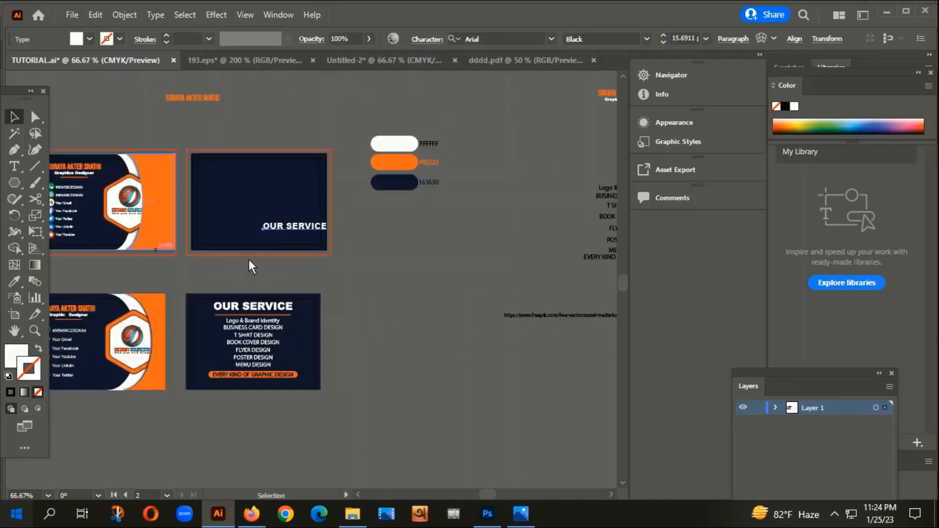
{"action": "left_click_drag", "start_coordinate": [268, 294], "coordinate": [306, 297]}
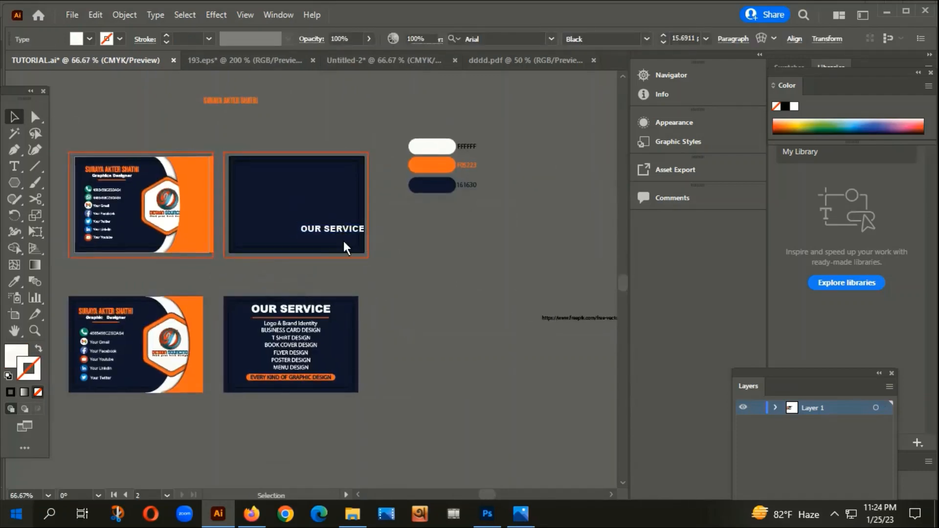
{"action": "left_click_drag", "start_coordinate": [338, 230], "coordinate": [298, 174]}
{"action": "right_click", "coordinate": [303, 171]}
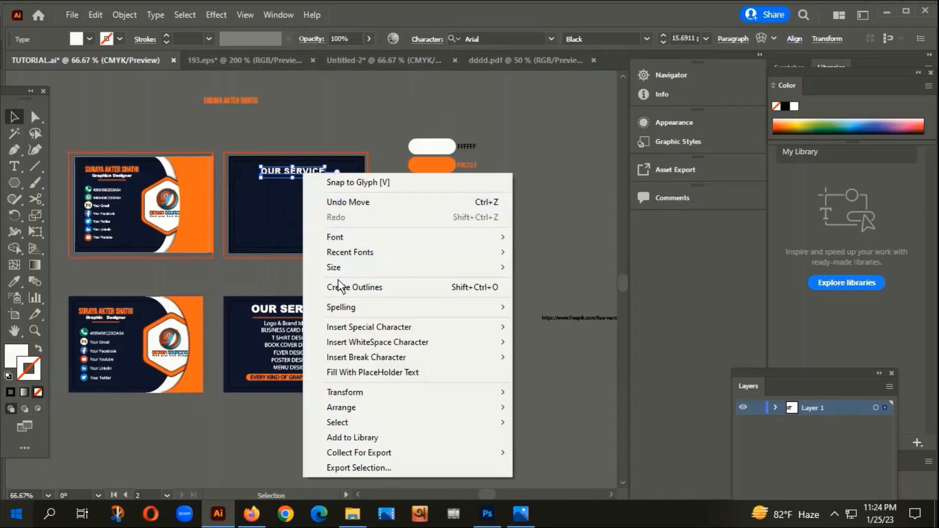
{"action": "left_click", "coordinate": [356, 287]}
Step: Nudge the outlined "OUR SERVICE" heading closer to the frame's upper edge and center it horizontally on the back card
{"action": "scroll", "coordinate": [282, 171], "scroll_direction": "up", "scroll_amount": 2}
{"action": "scroll", "coordinate": [282, 169], "scroll_direction": "up", "scroll_amount": 2}
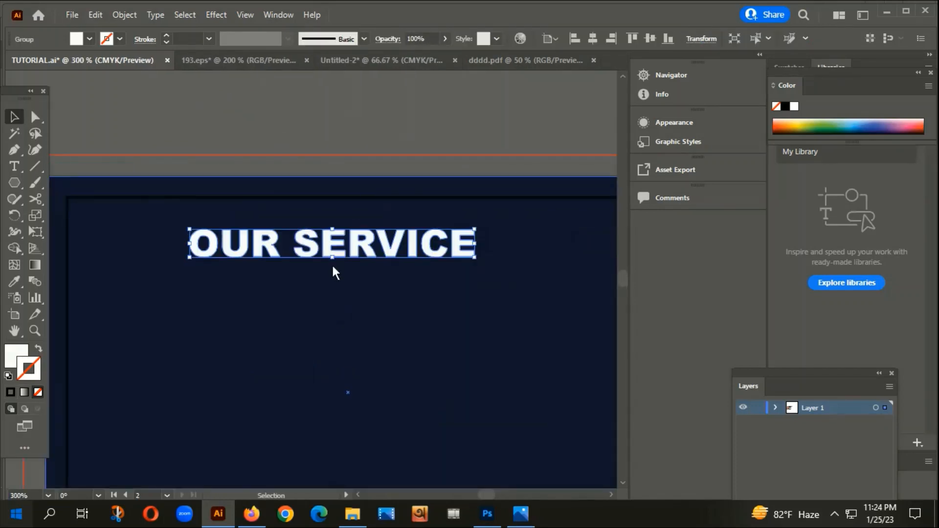
{"action": "left_click_drag", "start_coordinate": [332, 263], "coordinate": [328, 233]}
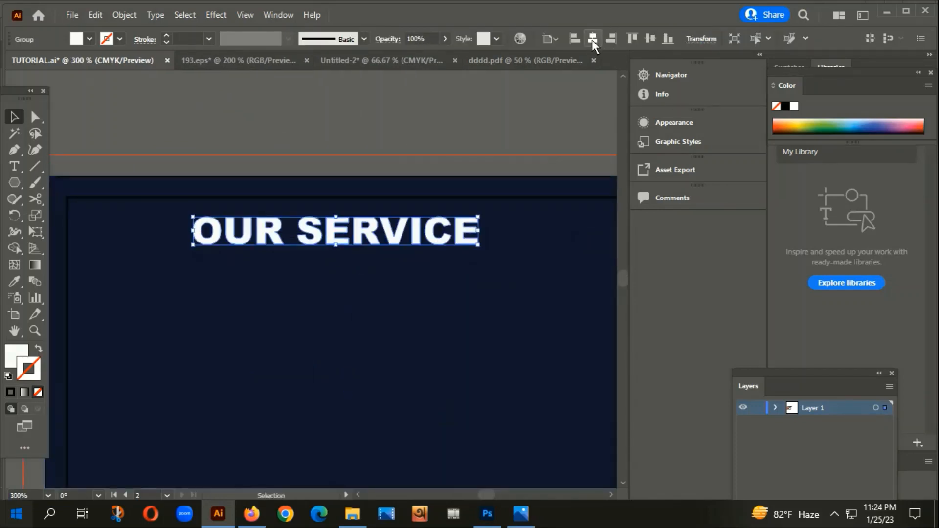
{"action": "left_click", "coordinate": [592, 40]}
{"action": "scroll", "coordinate": [319, 185], "scroll_direction": "down", "scroll_amount": 6}
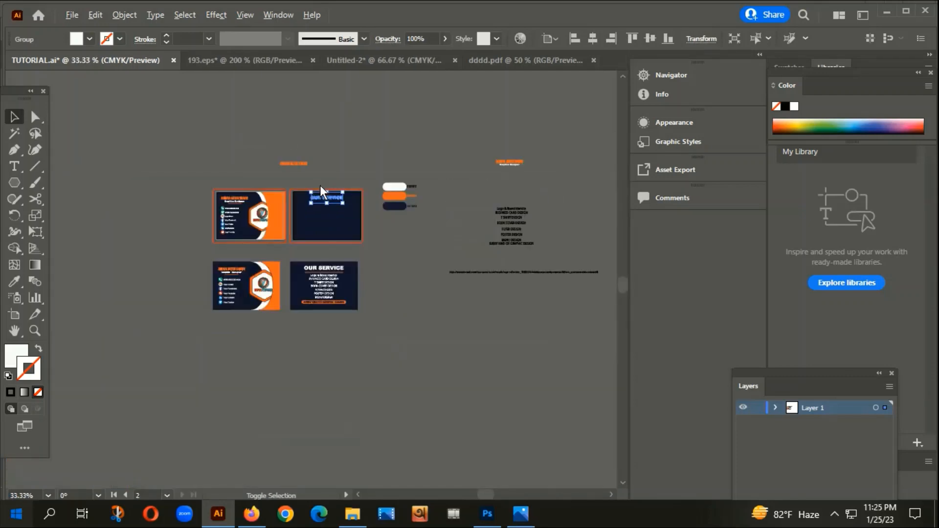
{"action": "scroll", "coordinate": [336, 208], "scroll_direction": "up", "scroll_amount": 3}
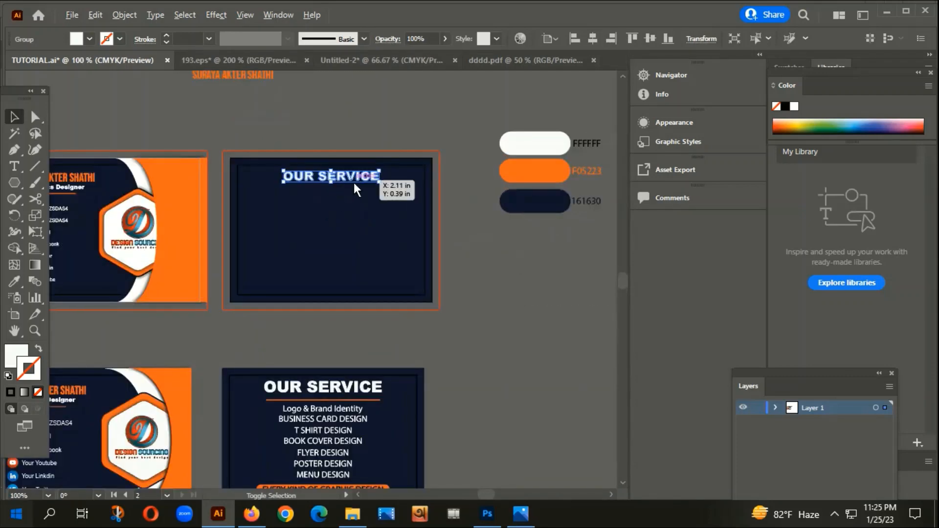
{"action": "left_click", "coordinate": [407, 110]}
{"action": "scroll", "coordinate": [420, 129], "scroll_direction": "down", "scroll_amount": 1}
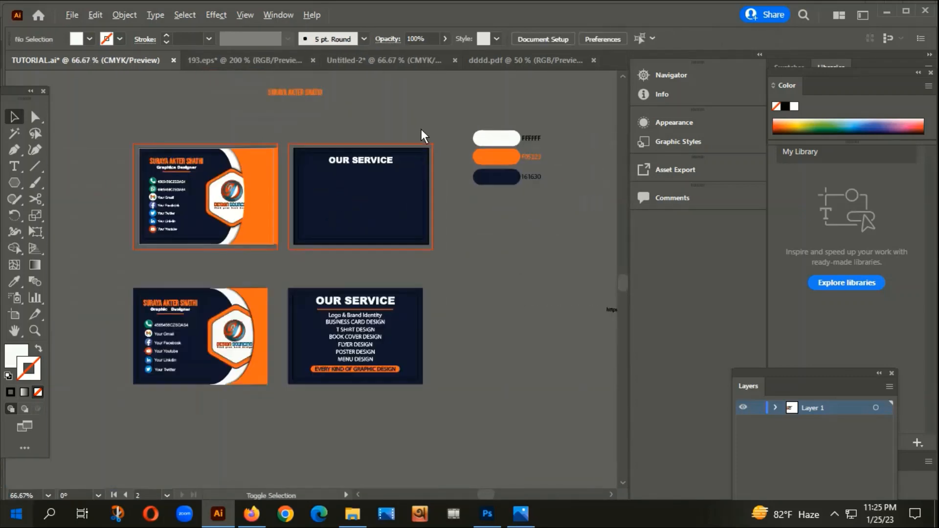
{"action": "scroll", "coordinate": [387, 162], "scroll_direction": "up", "scroll_amount": 3}
{"action": "left_click", "coordinate": [34, 166]}
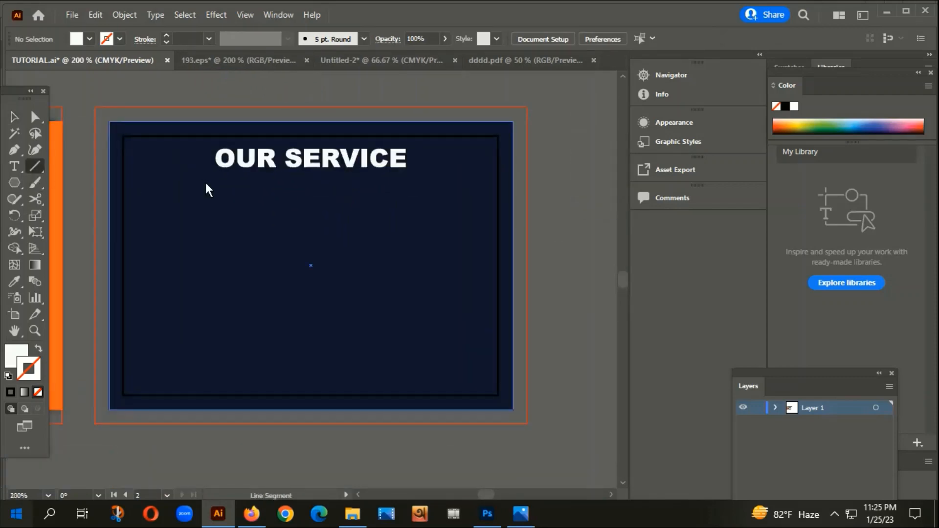
{"action": "scroll", "coordinate": [206, 184], "scroll_direction": "down", "scroll_amount": 2}
Step: Duplicate the front card's name heading above the card and move the copy's orange underline beneath "OUR SERVICE"
{"action": "left_click", "coordinate": [14, 116]}
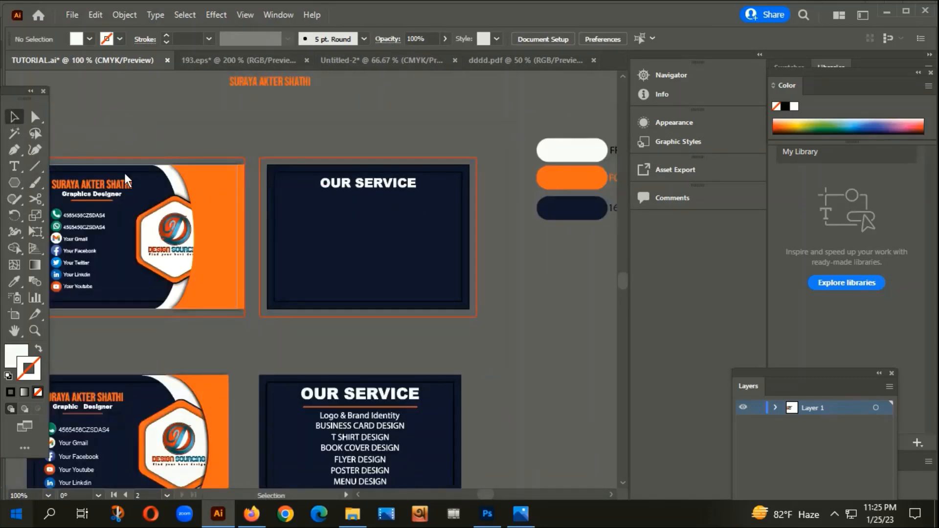
{"action": "left_click_drag", "start_coordinate": [117, 207], "coordinate": [157, 123]}
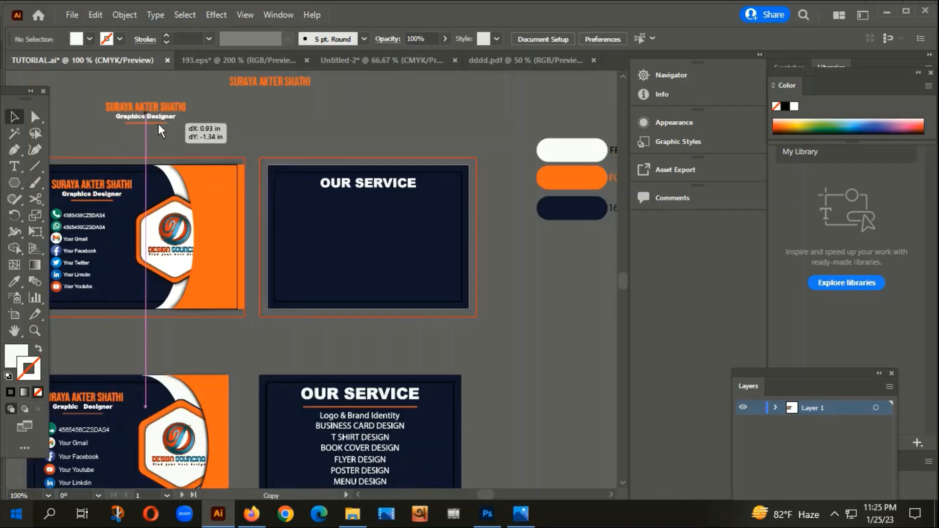
{"action": "right_click", "coordinate": [161, 123]}
{"action": "key", "text": "Escape"}
{"action": "left_click", "coordinate": [160, 129]}
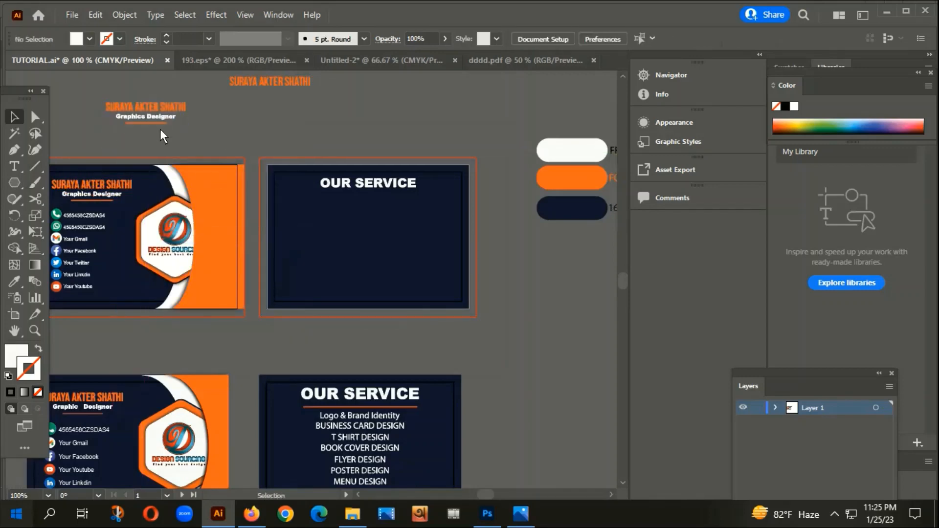
{"action": "left_click_drag", "start_coordinate": [157, 122], "coordinate": [368, 192]}
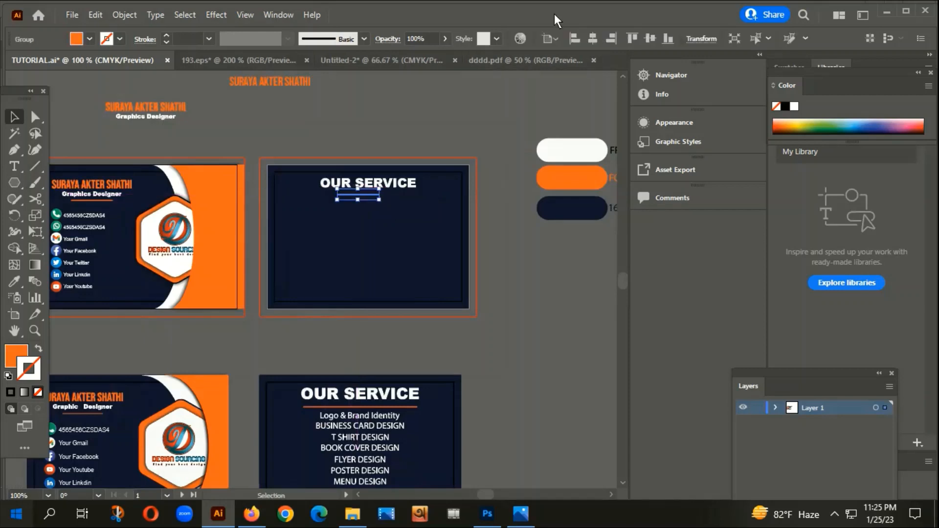
Step: Place the orange line centrally beneath the "OUR SERVICE" heading and widen it equally on both sides
{"action": "left_click", "coordinate": [592, 39]}
{"action": "left_click", "coordinate": [213, 127]}
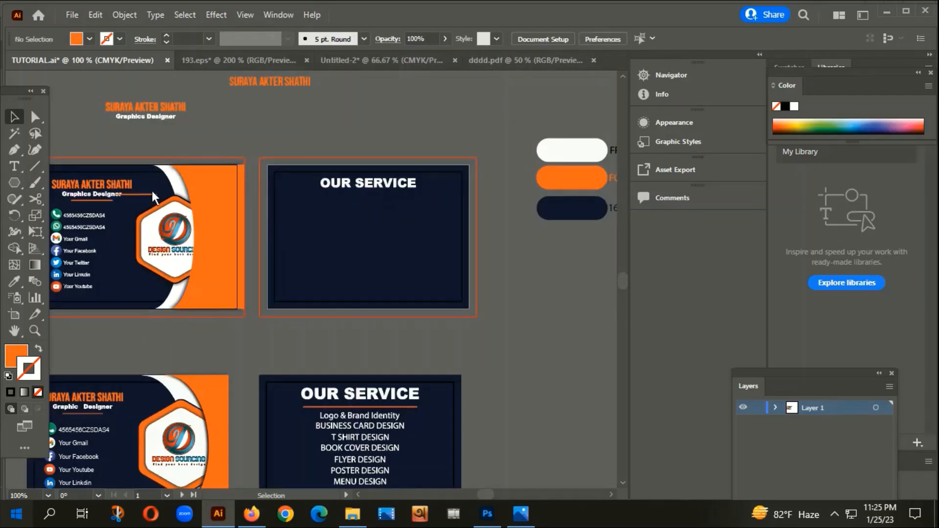
{"action": "left_click_drag", "start_coordinate": [151, 196], "coordinate": [372, 190]}
{"action": "scroll", "coordinate": [372, 190], "scroll_direction": "up", "scroll_amount": 4}
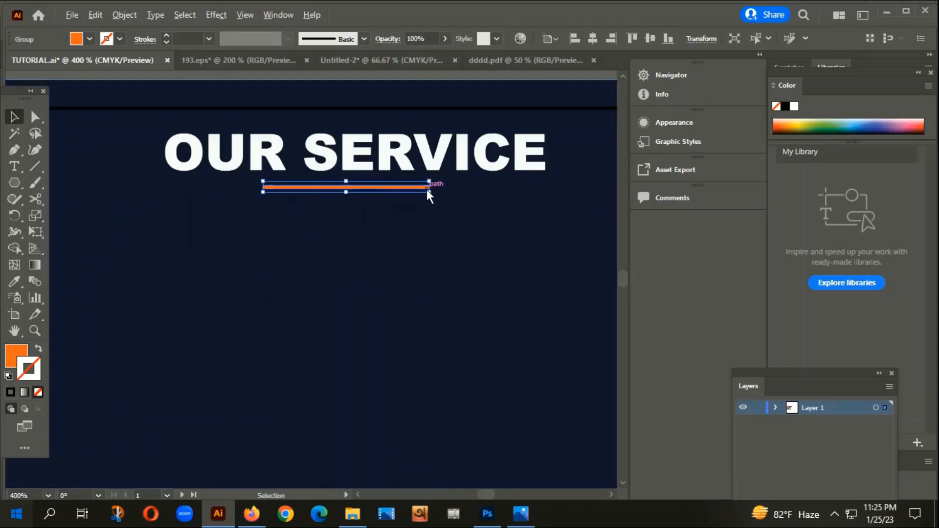
{"action": "left_click_drag", "start_coordinate": [430, 191], "coordinate": [485, 189]}
{"action": "scroll", "coordinate": [406, 183], "scroll_direction": "down", "scroll_amount": 3}
{"action": "left_click", "coordinate": [421, 93]}
Step: Duplicate the black service list text from the pasteboard beside the cards and convert the copy to outlines
{"action": "scroll", "coordinate": [422, 90], "scroll_direction": "down", "scroll_amount": 3}
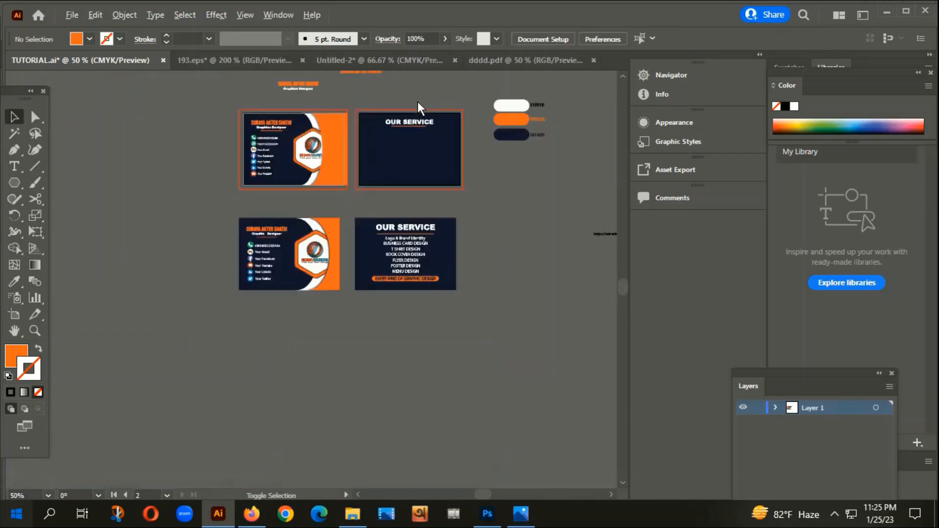
{"action": "left_click_drag", "start_coordinate": [522, 237], "coordinate": [354, 237]}
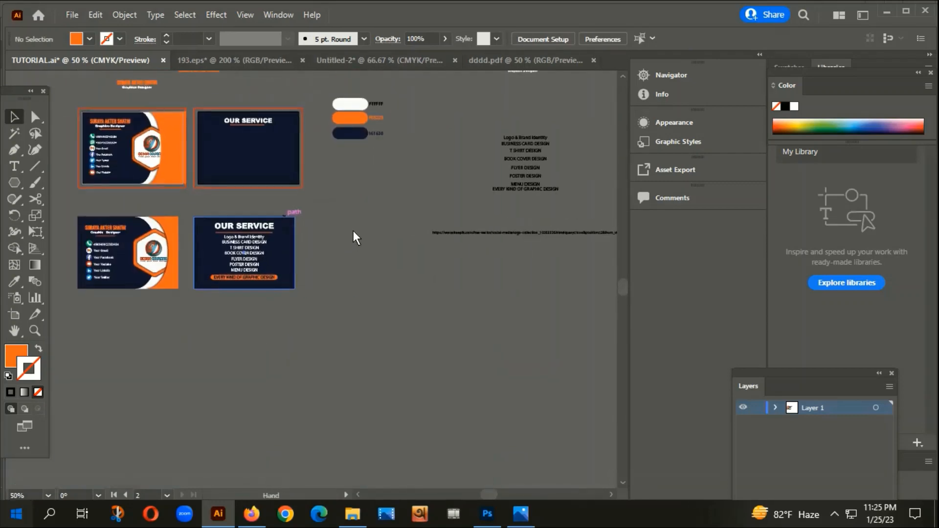
{"action": "left_click", "coordinate": [513, 195]}
{"action": "left_click_drag", "start_coordinate": [516, 195], "coordinate": [373, 198]}
{"action": "scroll", "coordinate": [373, 198], "scroll_direction": "up", "scroll_amount": 1}
{"action": "right_click", "coordinate": [373, 198]}
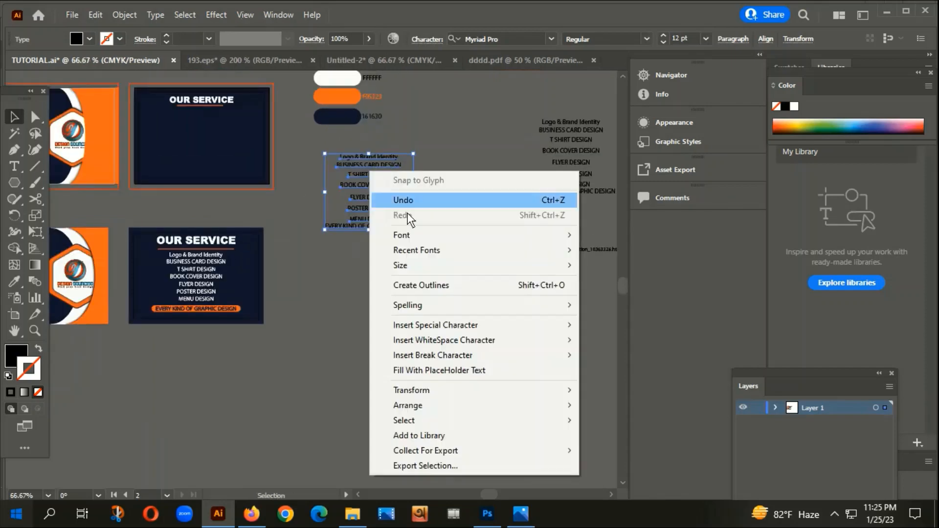
{"action": "left_click", "coordinate": [430, 288]}
Step: Move the outlined service list onto the back card under the heading and fill it with the FFFFFF white swatch
{"action": "left_click_drag", "start_coordinate": [374, 188], "coordinate": [218, 149]}
{"action": "left_click_drag", "start_coordinate": [291, 195], "coordinate": [428, 259]}
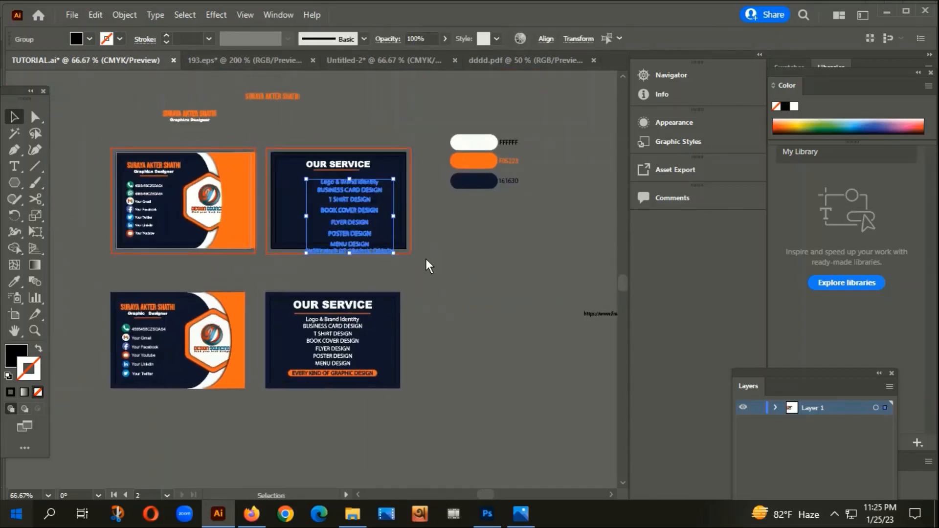
{"action": "key", "text": "i"}
{"action": "left_click", "coordinate": [461, 140]}
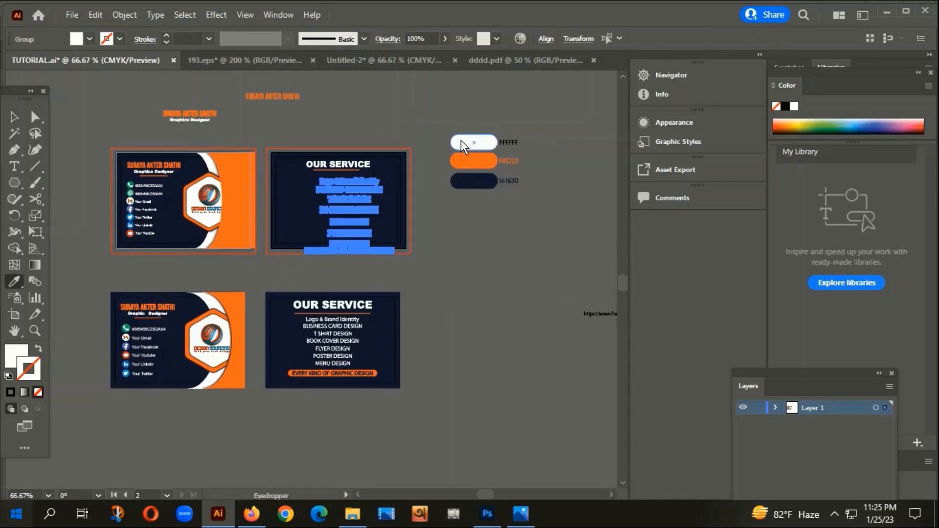
{"action": "left_click", "coordinate": [20, 111]}
Step: Scale the service list down proportionally and position it inside the back card's frame, just below the orange line
{"action": "scroll", "coordinate": [376, 230], "scroll_direction": "up", "scroll_amount": 3}
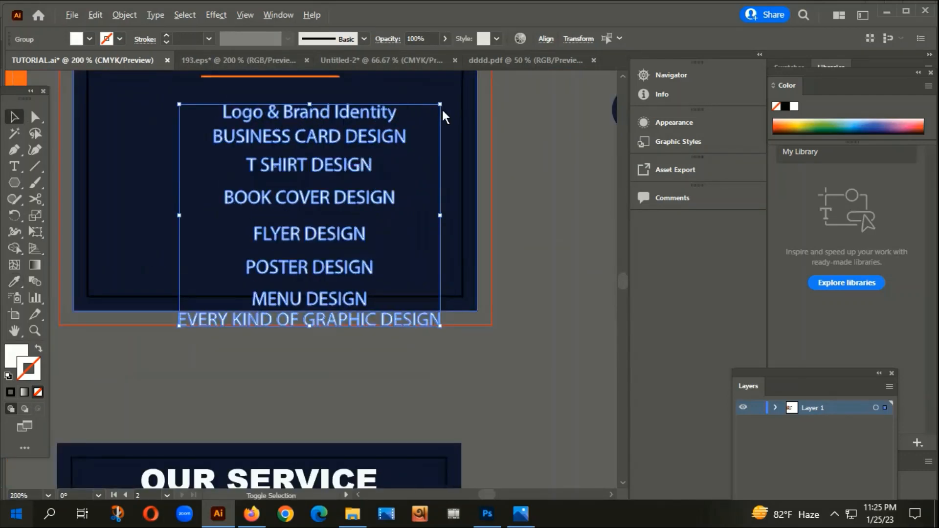
{"action": "left_click_drag", "start_coordinate": [440, 104], "coordinate": [377, 154]}
{"action": "left_click_drag", "start_coordinate": [315, 198], "coordinate": [425, 281]}
{"action": "scroll", "coordinate": [293, 166], "scroll_direction": "down", "scroll_amount": 8}
{"action": "left_click_drag", "start_coordinate": [326, 223], "coordinate": [336, 260]}
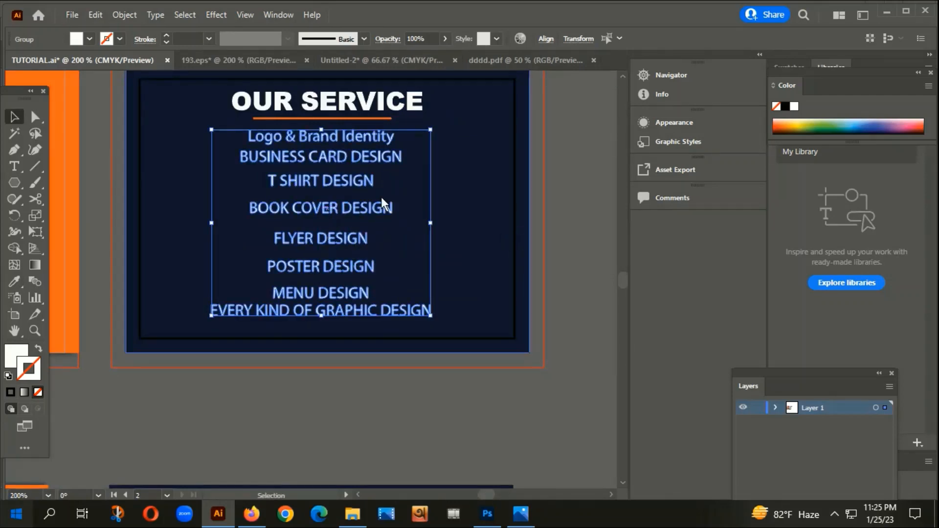
Step: Try to move the "MENU DESIGN" line out of the list to below the back card
{"action": "left_click", "coordinate": [545, 38]}
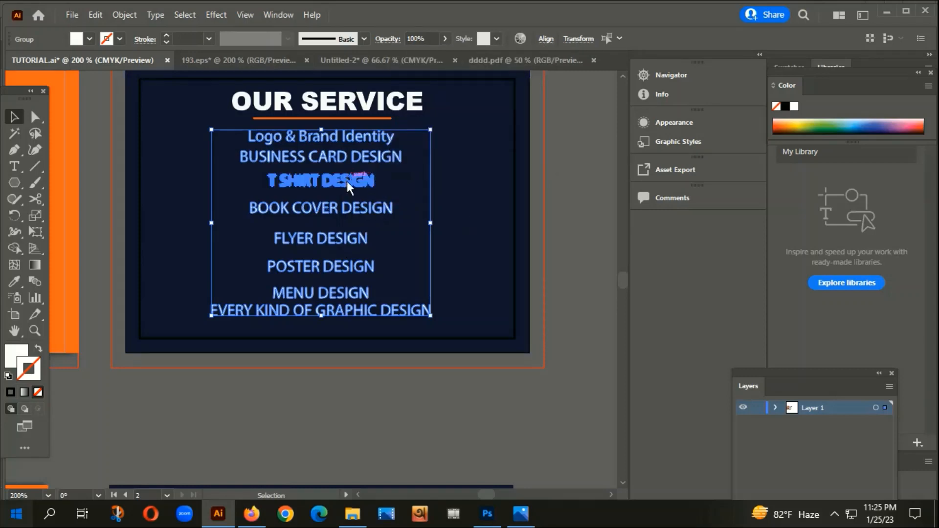
{"action": "scroll", "coordinate": [347, 181], "scroll_direction": "down", "scroll_amount": 2}
{"action": "left_click_drag", "start_coordinate": [325, 238], "coordinate": [456, 299]}
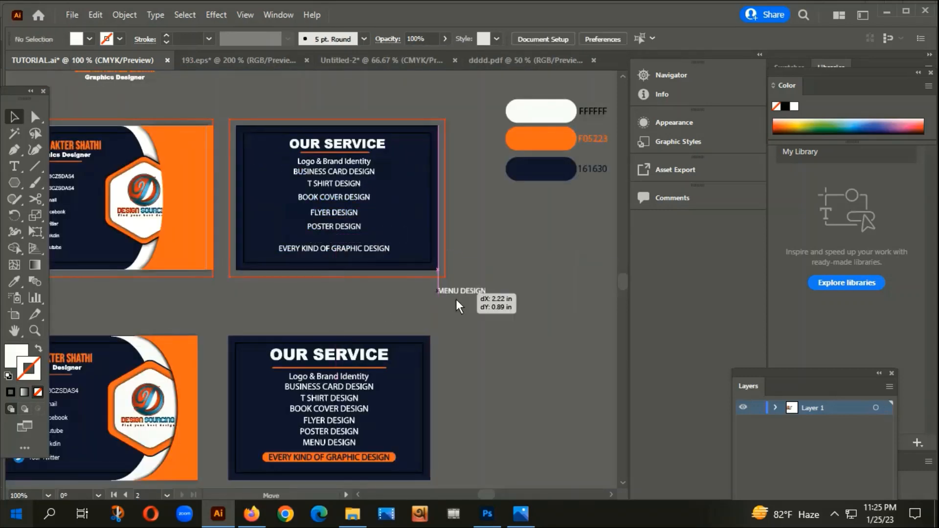
{"action": "key", "text": "ctrl+z"}
{"action": "left_click", "coordinate": [454, 300]}
Step: Distribute the eight service lines, from "Logo & Brand Identity" to "EVERY KIND OF GRAPHIC DESIGN", evenly by their vertical centers
{"action": "scroll", "coordinate": [329, 188], "scroll_direction": "up", "scroll_amount": 2}
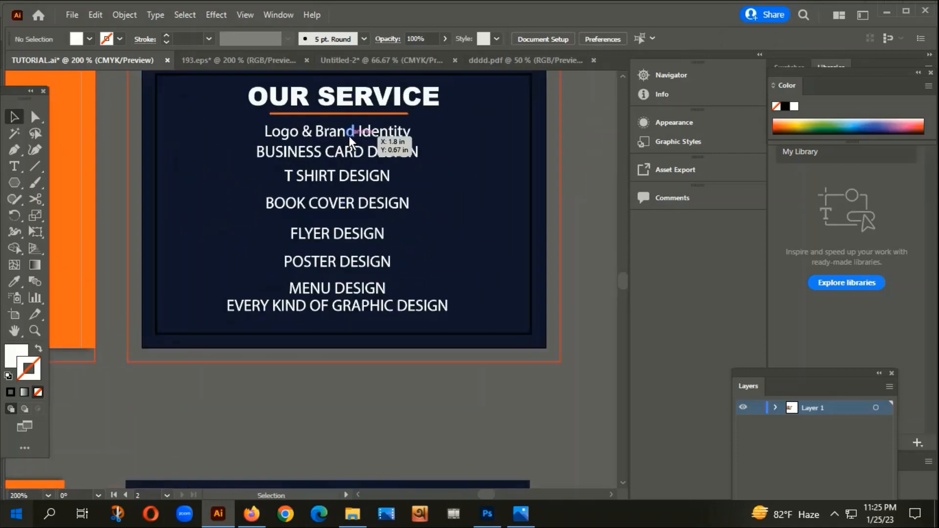
{"action": "left_click", "coordinate": [348, 136]}
{"action": "left_click", "coordinate": [348, 155], "text": "shift"}
{"action": "left_click", "coordinate": [347, 175], "text": "shift"}
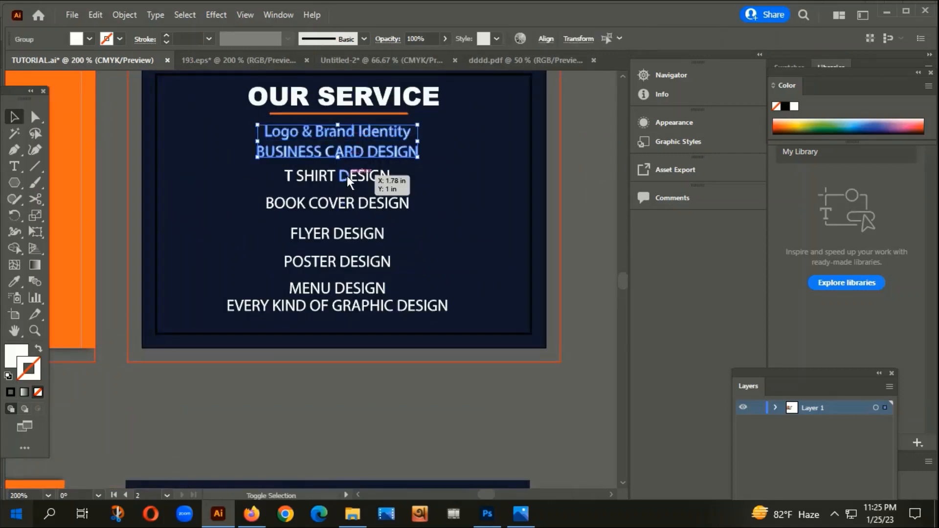
{"action": "left_click", "coordinate": [341, 204], "text": "shift"}
{"action": "left_click", "coordinate": [345, 237], "text": "shift"}
{"action": "left_click", "coordinate": [341, 260], "text": "shift"}
{"action": "left_click", "coordinate": [339, 288], "text": "shift"}
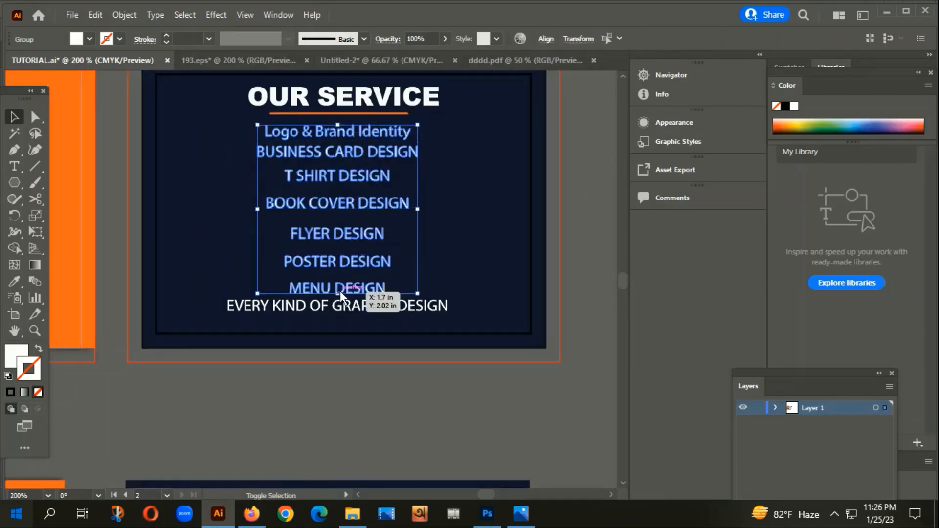
{"action": "left_click", "coordinate": [342, 306], "text": "shift"}
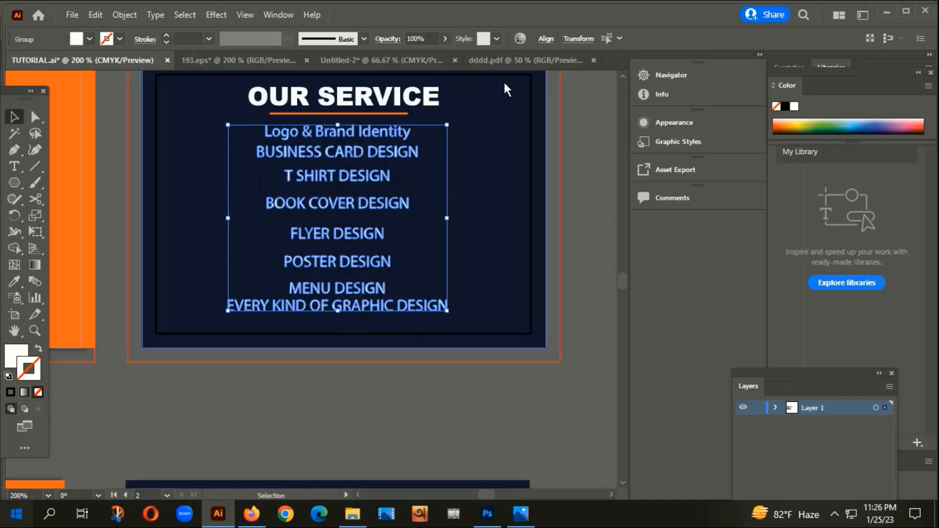
{"action": "left_click", "coordinate": [546, 39]}
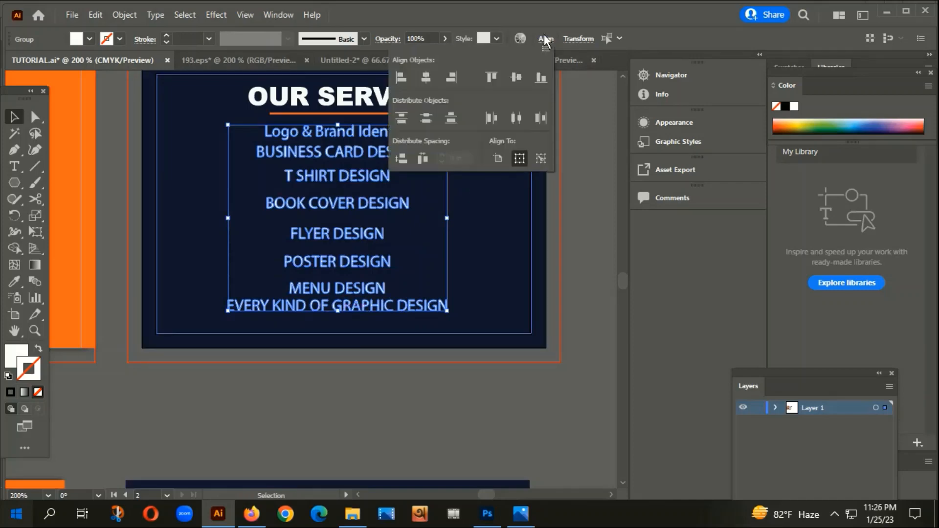
{"action": "left_click", "coordinate": [427, 114]}
{"action": "left_click", "coordinate": [340, 192]}
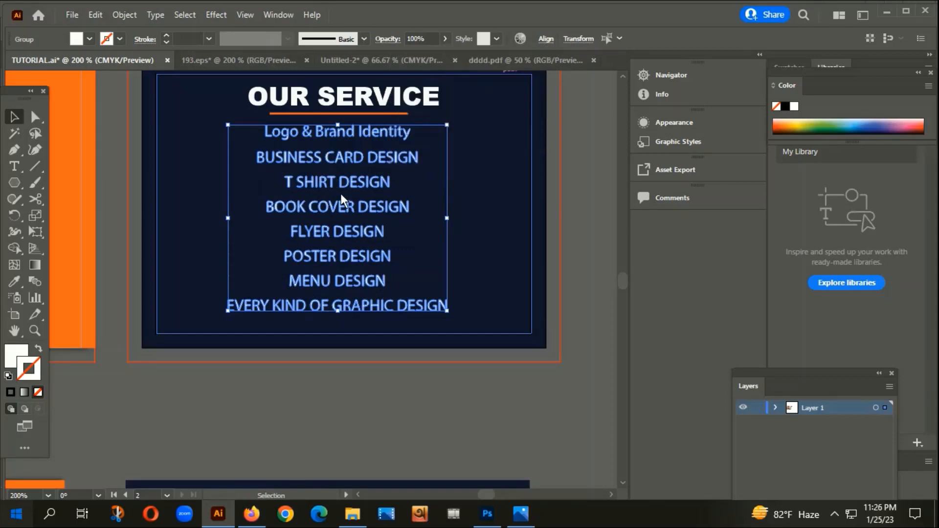
Step: Group the eight service lines on the back card
{"action": "right_click", "coordinate": [351, 188]}
{"action": "left_click", "coordinate": [389, 293]}
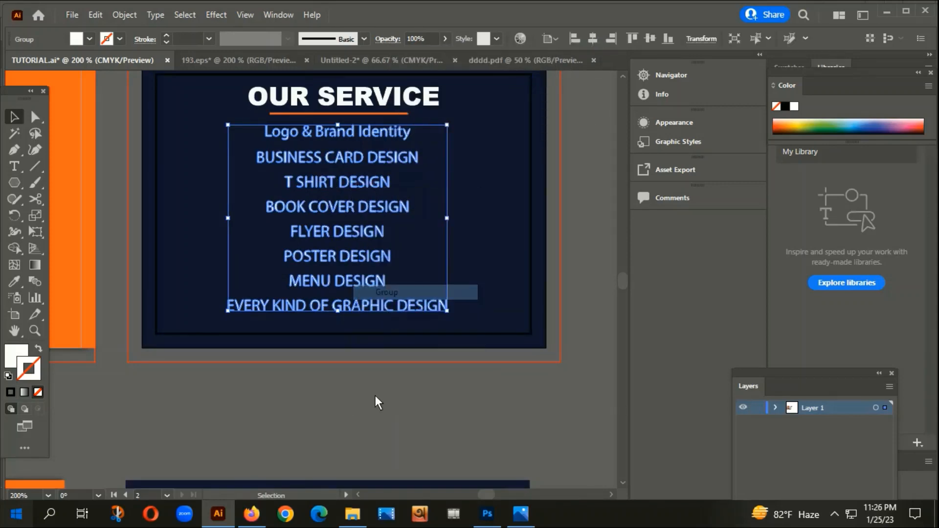
{"action": "left_click", "coordinate": [375, 395]}
Step: Scale the service list group down proportionally just below the orange line and center it horizontally on the artboard
{"action": "left_click_drag", "start_coordinate": [371, 315], "coordinate": [371, 303]}
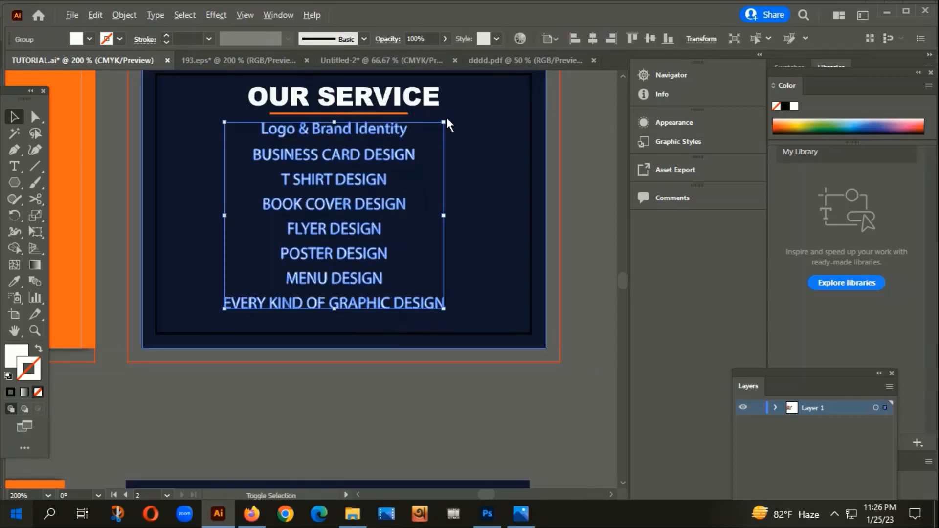
{"action": "left_click_drag", "start_coordinate": [442, 124], "coordinate": [366, 159]}
{"action": "left_click_drag", "start_coordinate": [370, 156], "coordinate": [375, 145]}
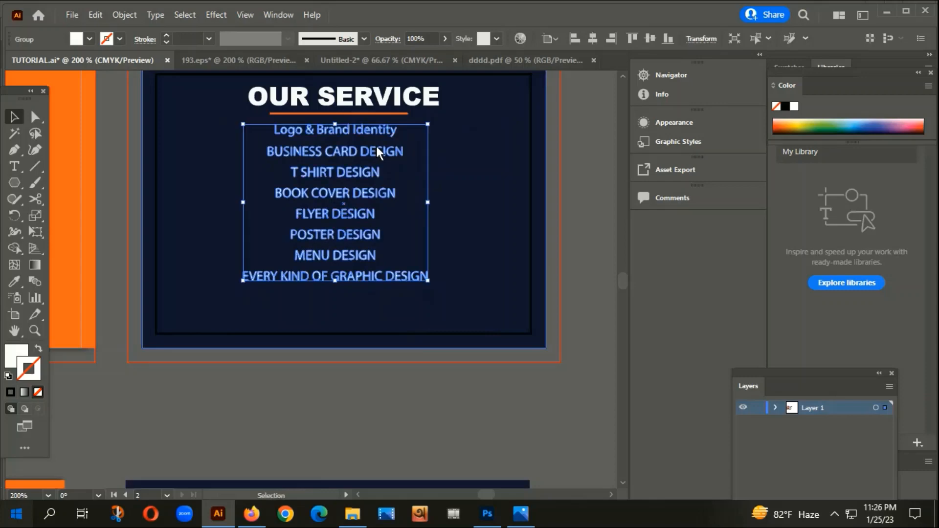
{"action": "left_click", "coordinate": [592, 39]}
{"action": "left_click", "coordinate": [543, 152]}
Step: Draw a wide, thin rounded rectangle below the service list on the back card and fill it with the orange F05223 swatch
{"action": "key", "text": "ctrl+minus"}
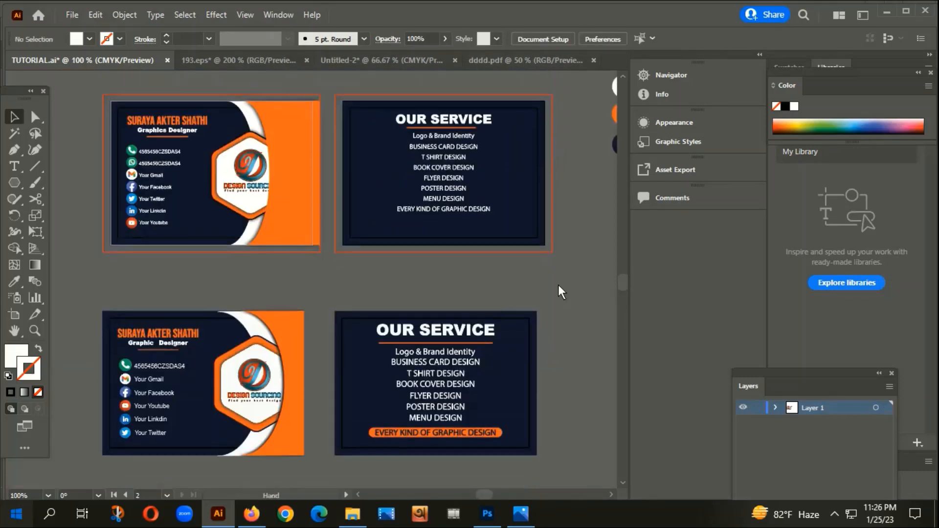
{"action": "left_click_drag", "start_coordinate": [14, 180], "coordinate": [59, 197]}
{"action": "left_click_drag", "start_coordinate": [329, 192], "coordinate": [471, 198]}
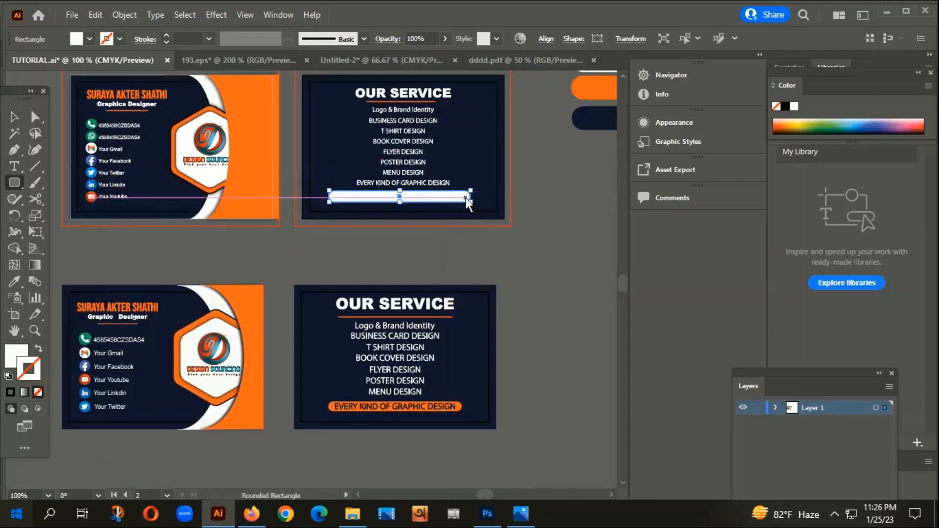
{"action": "key", "text": "i"}
{"action": "left_click", "coordinate": [589, 84]}
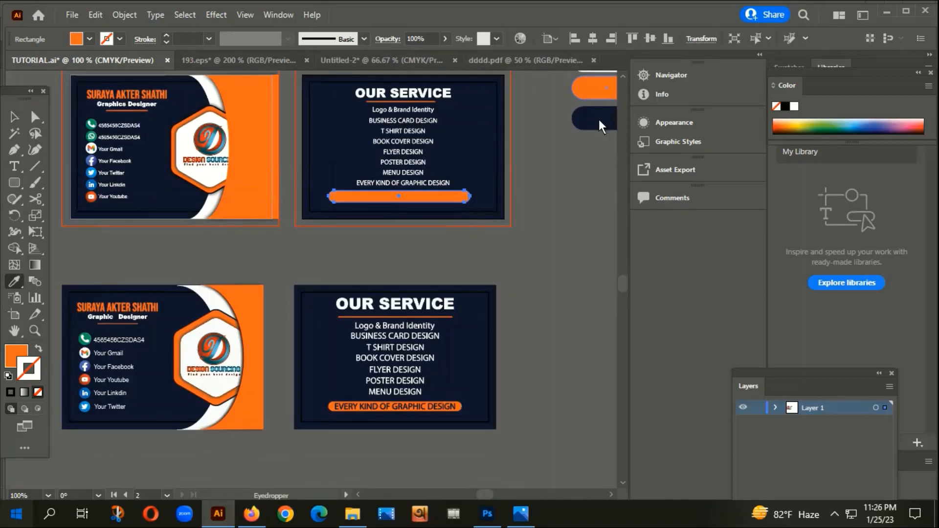
Step: Center the orange rounded bar horizontally on the back card's artboard
{"action": "left_click", "coordinate": [593, 38]}
{"action": "left_click", "coordinate": [14, 116]}
{"action": "left_click", "coordinate": [357, 243]}
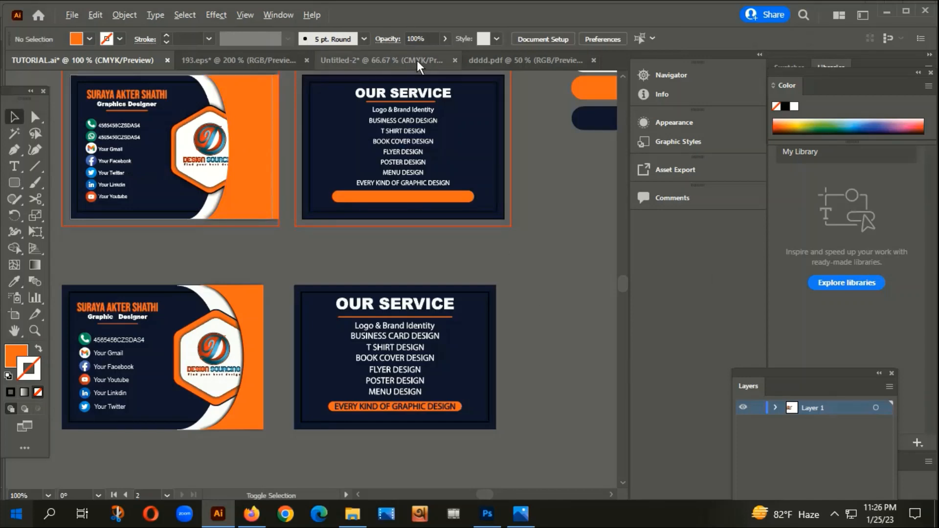
Step: Bring the black "EVERY KIND OF GRAPHIC DESIGN" text from the pasteboard to just below the back card and convert it to outlines
{"action": "scroll", "coordinate": [421, 83], "scroll_direction": "up", "scroll_amount": 3}
{"action": "scroll", "coordinate": [383, 245], "scroll_direction": "down", "scroll_amount": 3}
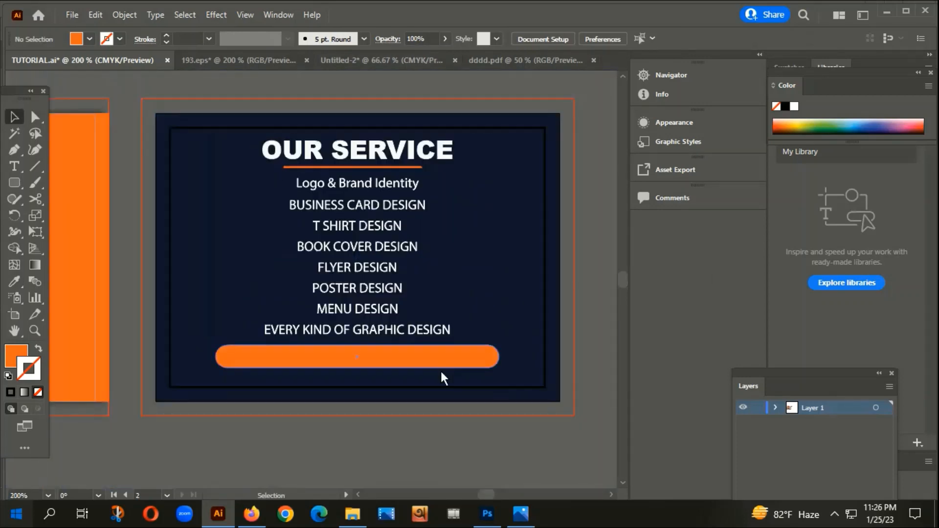
{"action": "scroll", "coordinate": [462, 354], "scroll_direction": "up", "scroll_amount": 2}
{"action": "scroll", "coordinate": [361, 230], "scroll_direction": "down", "scroll_amount": 2}
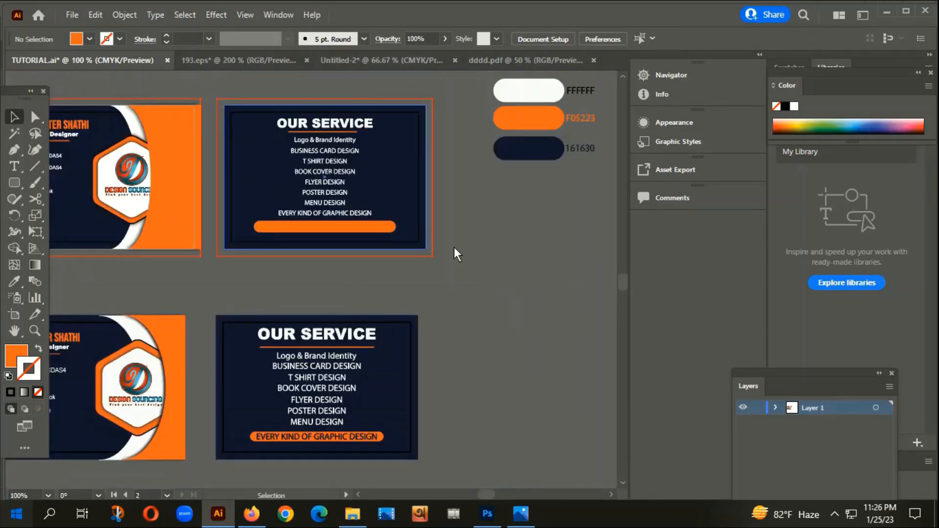
{"action": "scroll", "coordinate": [460, 265], "scroll_direction": "right", "scroll_amount": 1}
{"action": "scroll", "coordinate": [328, 236], "scroll_direction": "down", "scroll_amount": 1}
{"action": "left_click_drag", "start_coordinate": [494, 269], "coordinate": [337, 233]}
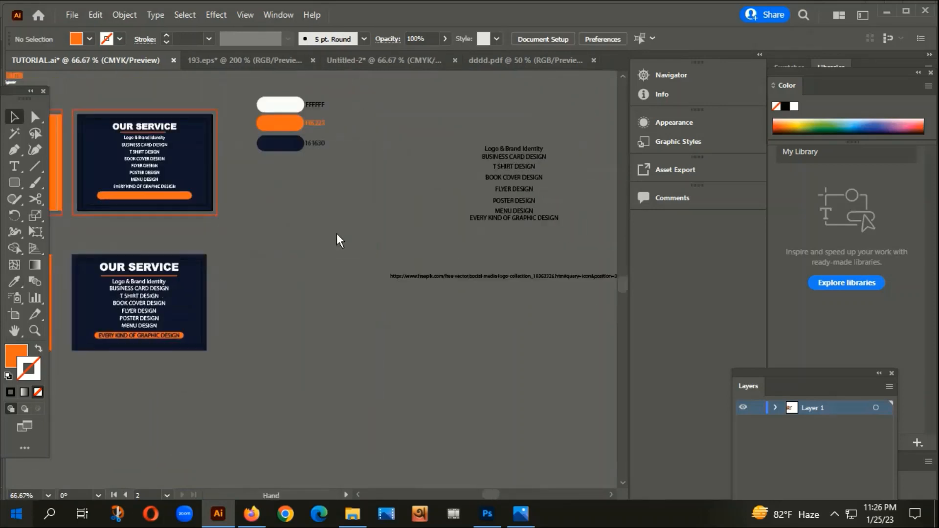
{"action": "left_click_drag", "start_coordinate": [531, 225], "coordinate": [216, 231]}
{"action": "left_click_drag", "start_coordinate": [154, 239], "coordinate": [330, 251]}
{"action": "right_click", "coordinate": [344, 196]}
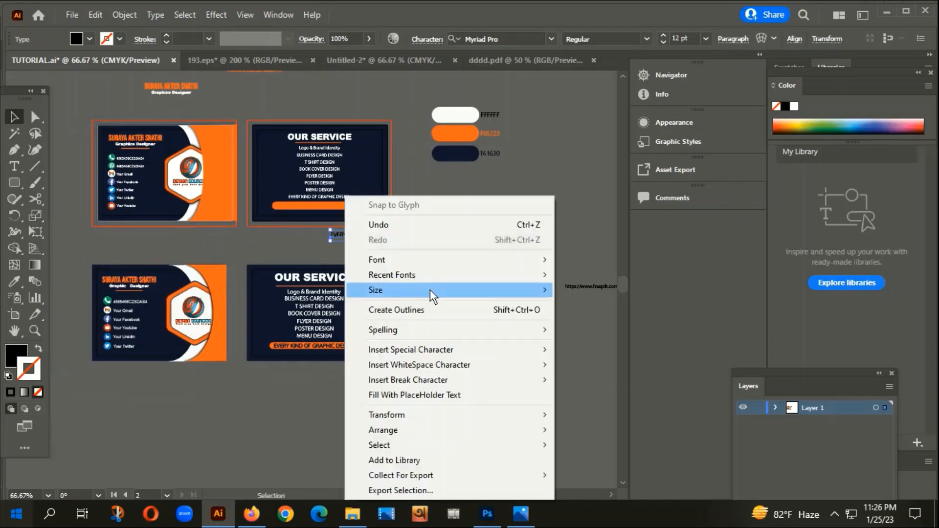
{"action": "left_click", "coordinate": [393, 306]}
Step: Place the outlined "EVERY KIND OF GRAPHIC DESIGN" text on the orange bar and bring it to the front
{"action": "right_click", "coordinate": [362, 239]}
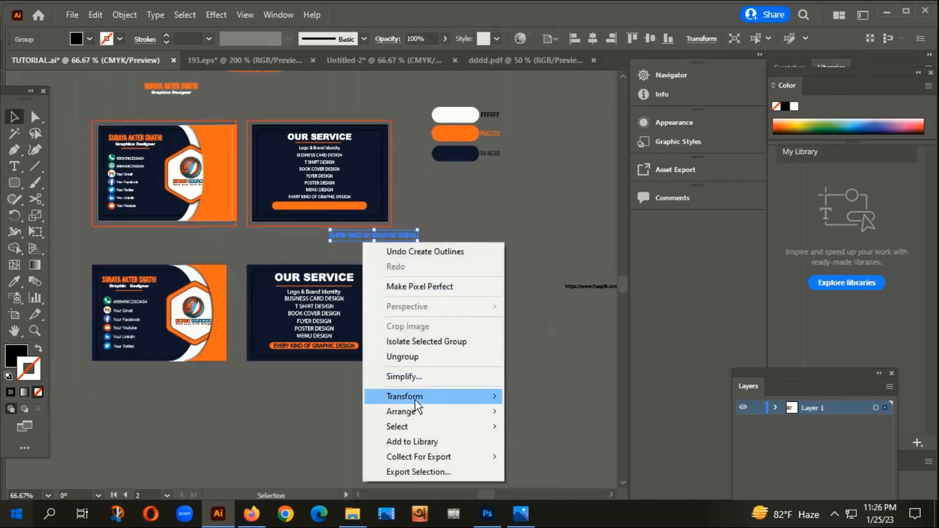
{"action": "mouse_move", "coordinate": [415, 409]}
{"action": "left_click", "coordinate": [535, 405]}
{"action": "left_click", "coordinate": [533, 403]}
{"action": "scroll", "coordinate": [366, 245], "scroll_direction": "up", "scroll_amount": 2}
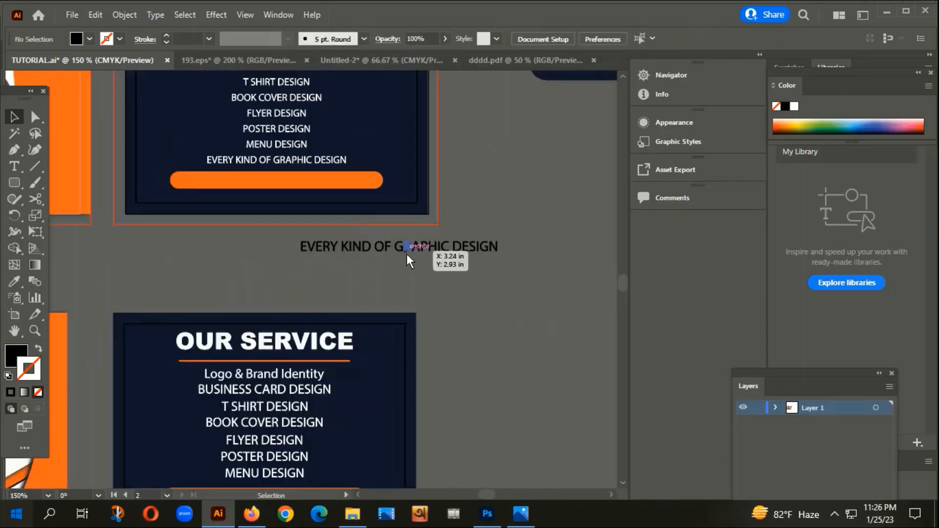
{"action": "left_click_drag", "start_coordinate": [403, 250], "coordinate": [280, 181]}
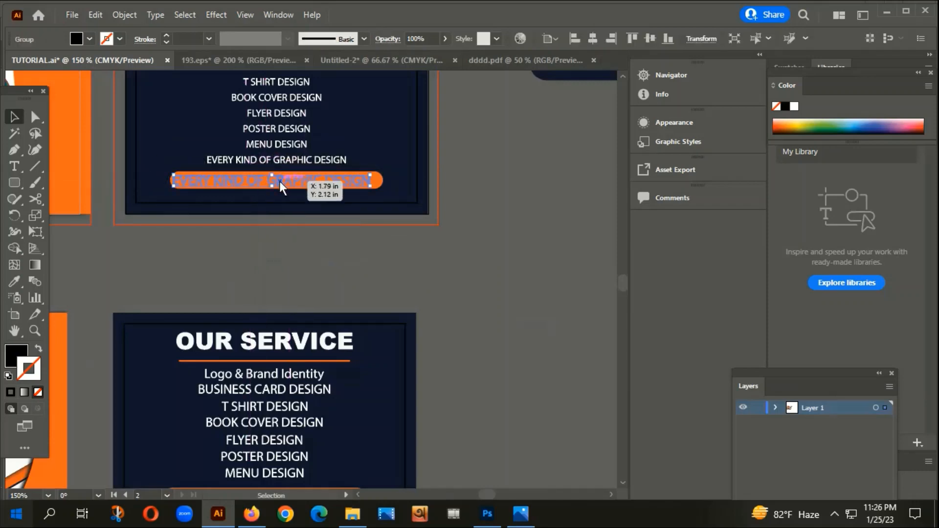
{"action": "right_click", "coordinate": [280, 182]}
{"action": "mouse_move", "coordinate": [341, 353]}
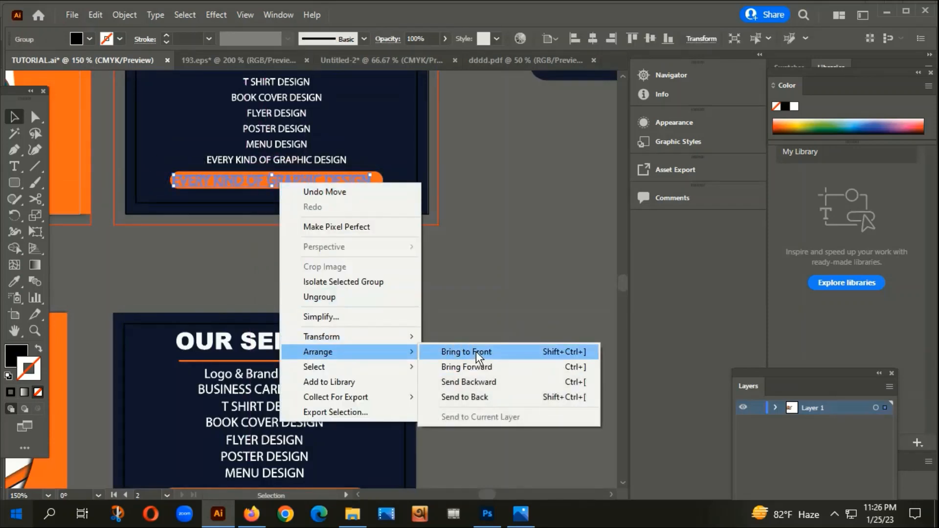
{"action": "left_click", "coordinate": [476, 351]}
{"action": "left_click", "coordinate": [395, 289]}
Step: Scale the black text on the orange bar down slightly about its center so it clears the bar's rounded ends
{"action": "left_click_drag", "start_coordinate": [394, 288], "coordinate": [459, 300]}
{"action": "scroll", "coordinate": [245, 181], "scroll_direction": "up", "scroll_amount": 5}
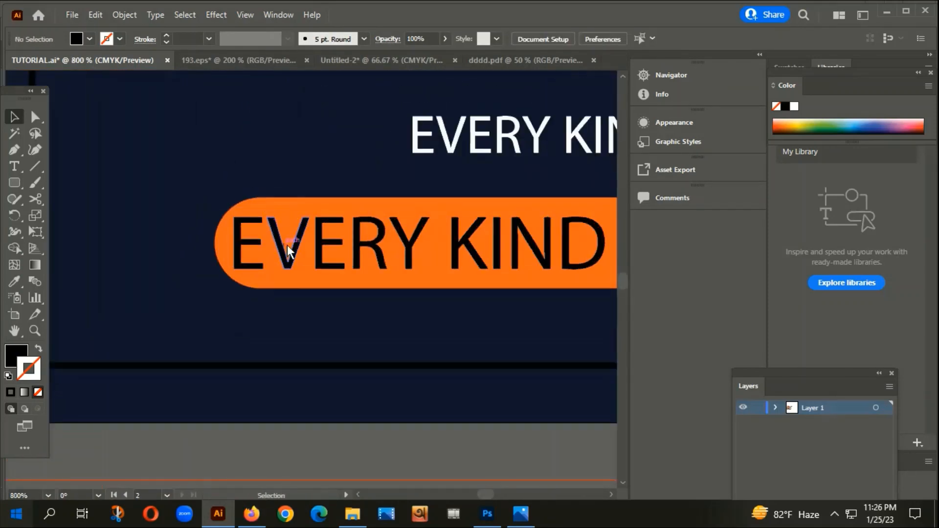
{"action": "left_click", "coordinate": [287, 245]}
{"action": "left_click_drag", "start_coordinate": [234, 216], "coordinate": [237, 216]}
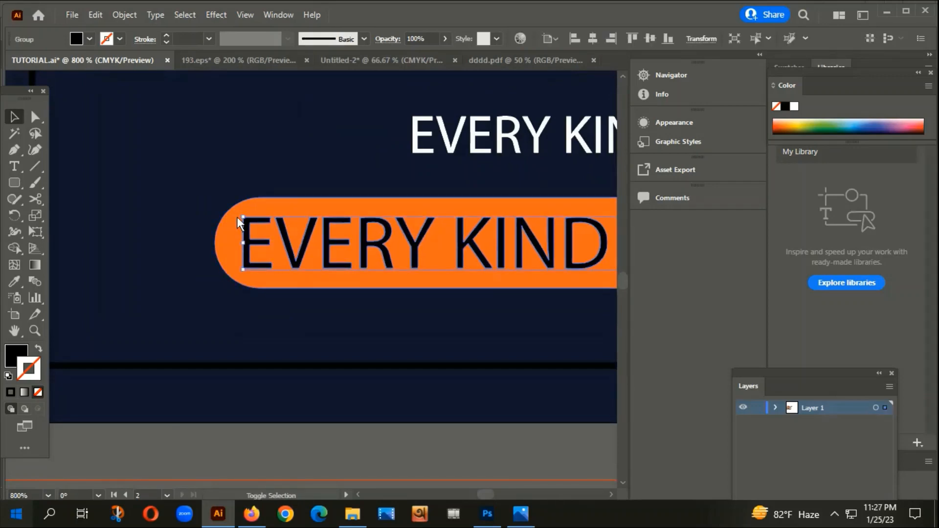
{"action": "scroll", "coordinate": [236, 216], "scroll_direction": "down", "scroll_amount": 4}
{"action": "left_click", "coordinate": [418, 326]}
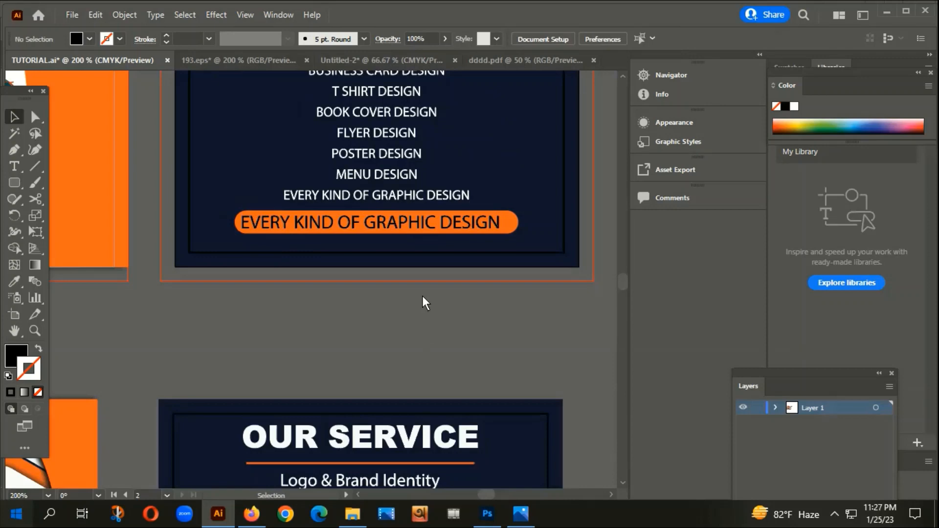
Step: Align the horizontal centers of the black text and the orange bar with each other
{"action": "left_click", "coordinate": [415, 229]}
{"action": "left_click", "coordinate": [497, 226], "text": "shift"}
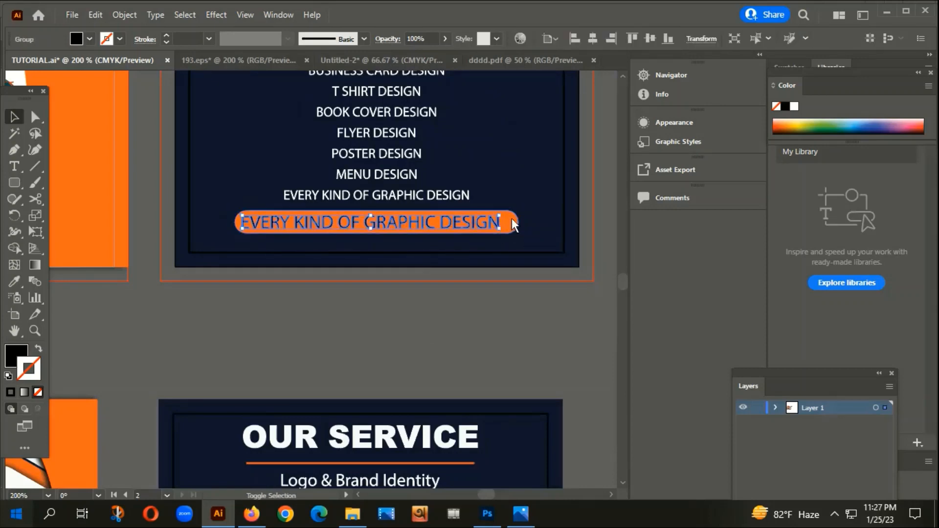
{"action": "left_click", "coordinate": [547, 38]}
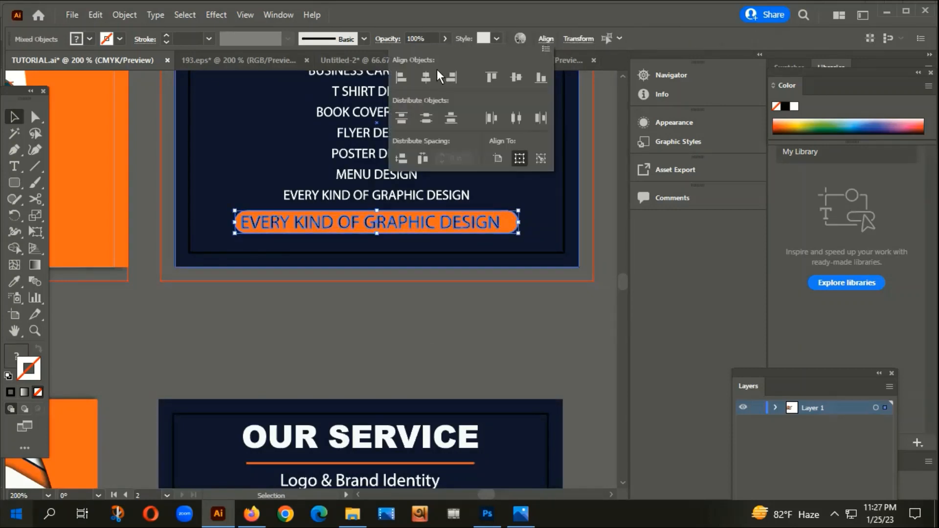
{"action": "left_click", "coordinate": [422, 77]}
{"action": "left_click", "coordinate": [425, 216]}
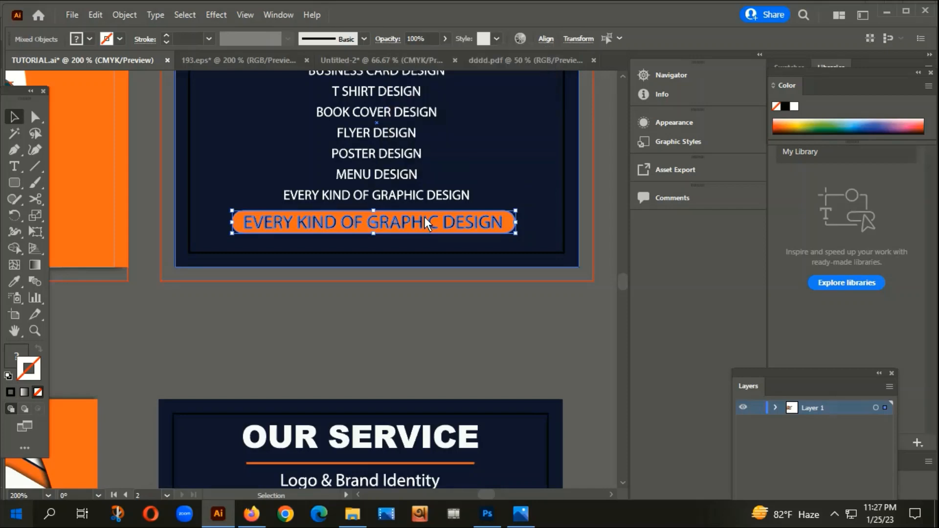
Step: Group the black text with the orange bar and center the group horizontally on the artboard
{"action": "right_click", "coordinate": [459, 228]}
{"action": "left_click", "coordinate": [512, 332]}
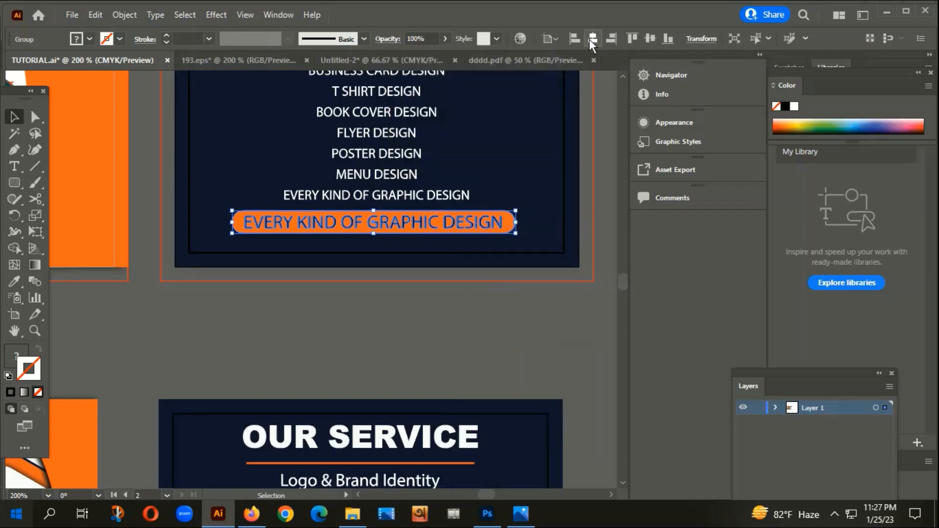
{"action": "left_click", "coordinate": [592, 38]}
{"action": "left_click", "coordinate": [506, 315]}
{"action": "scroll", "coordinate": [490, 324], "scroll_direction": "down", "scroll_amount": 3}
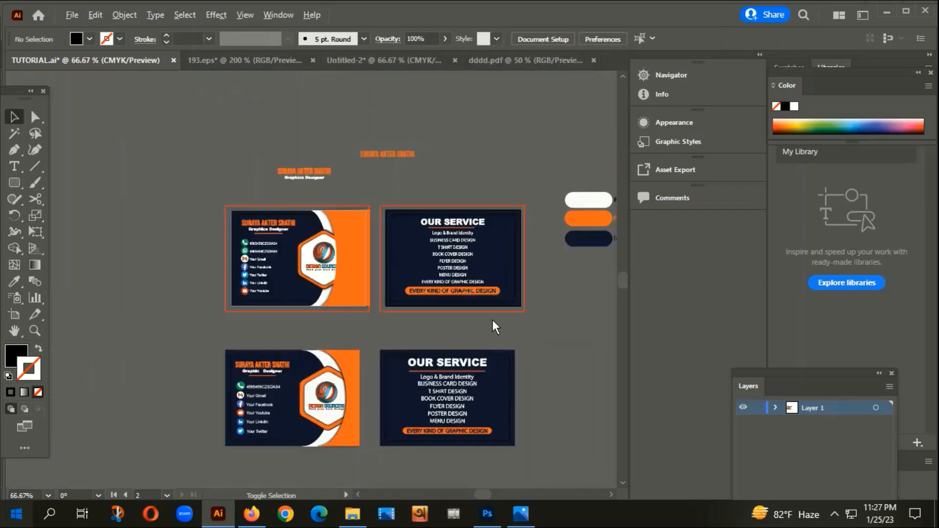